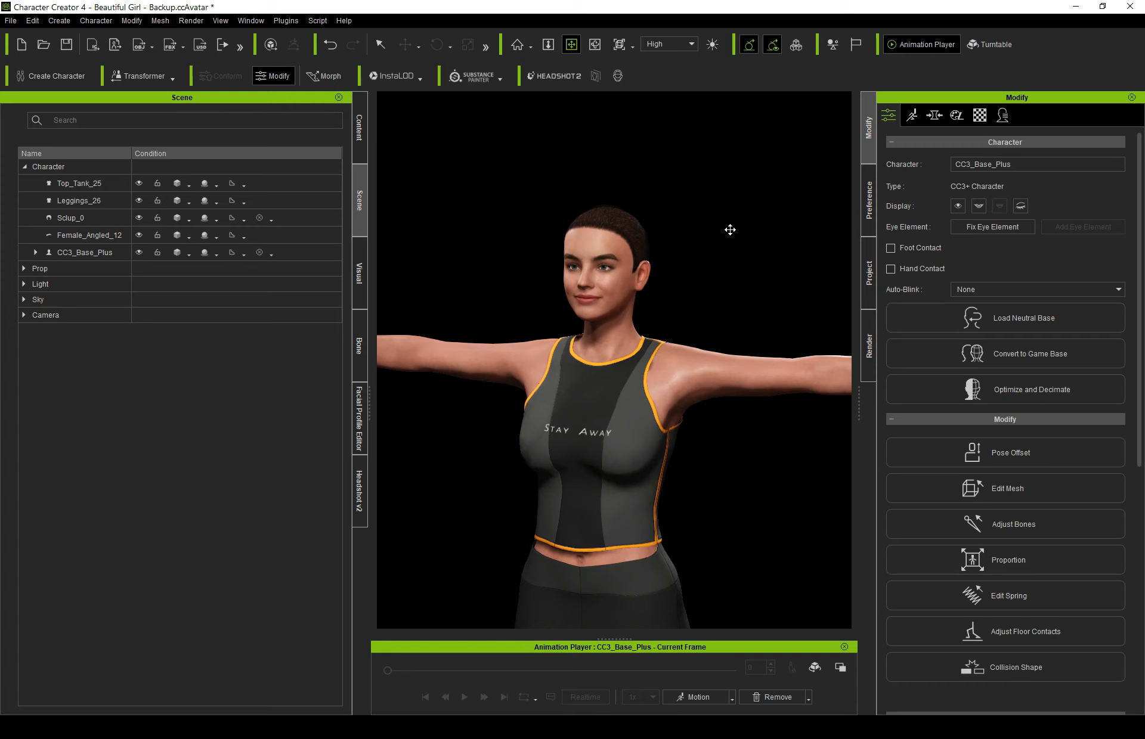
Step: Send the whole character with its clothes and scalp to ZBrush through GoZ, using the Create template and A-Pose
{"action": "left_click", "coordinate": [66, 167]}
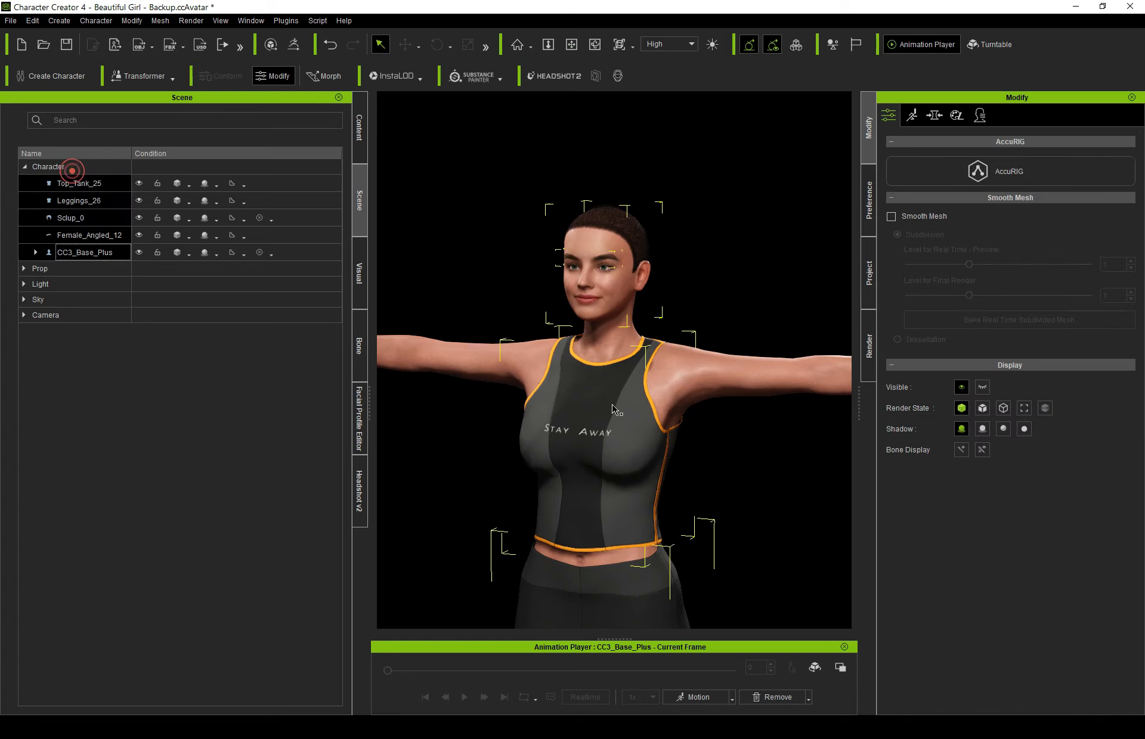
{"action": "left_click", "coordinate": [574, 42]}
{"action": "right_click_drag", "start_coordinate": [650, 366], "coordinate": [612, 367]}
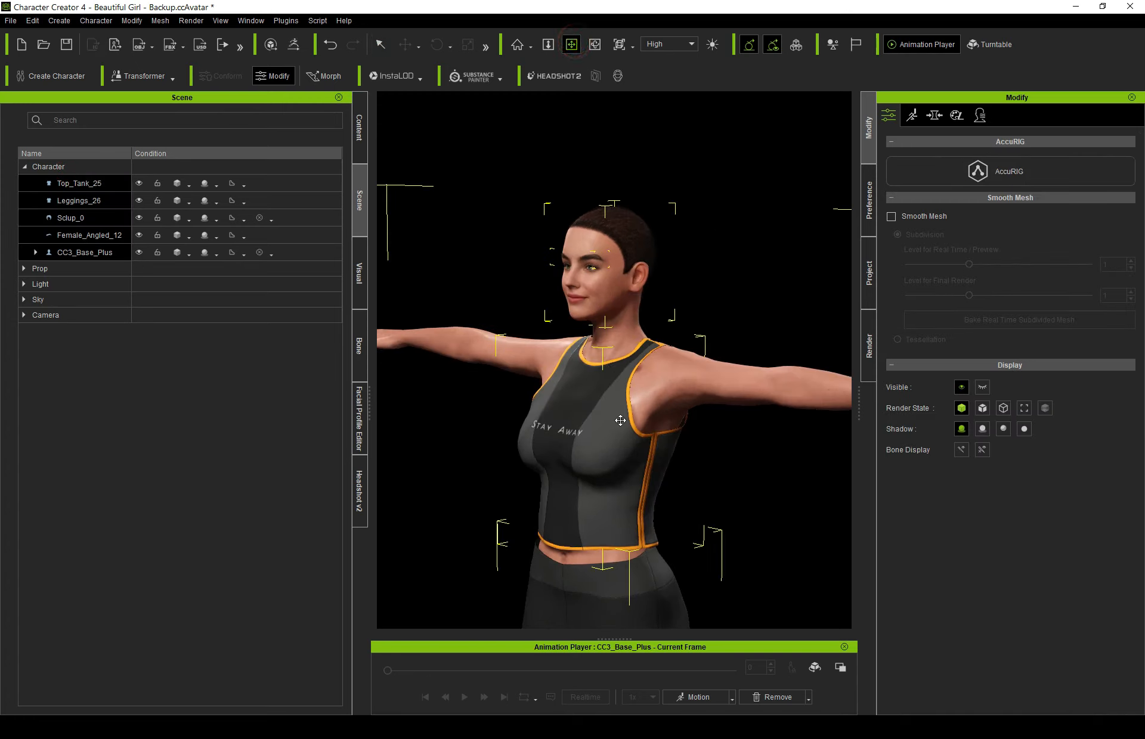
{"action": "left_click_drag", "start_coordinate": [620, 420], "coordinate": [611, 366]}
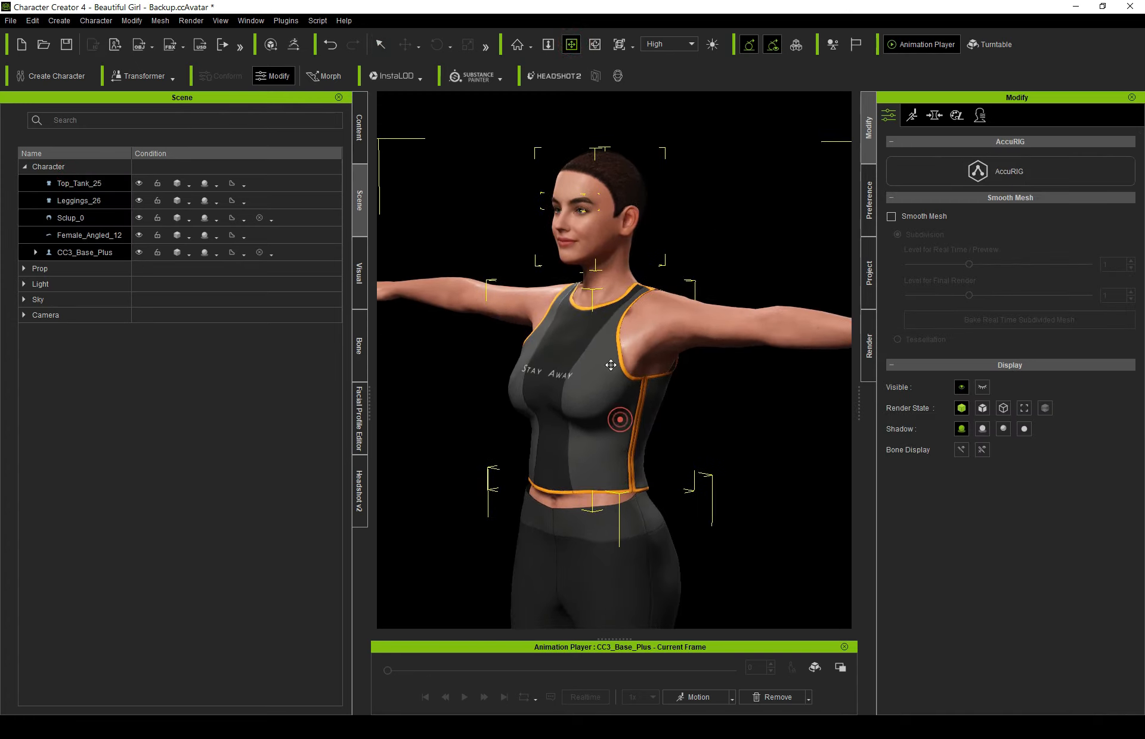
{"action": "left_click", "coordinate": [40, 169]}
{"action": "left_click", "coordinate": [295, 44]}
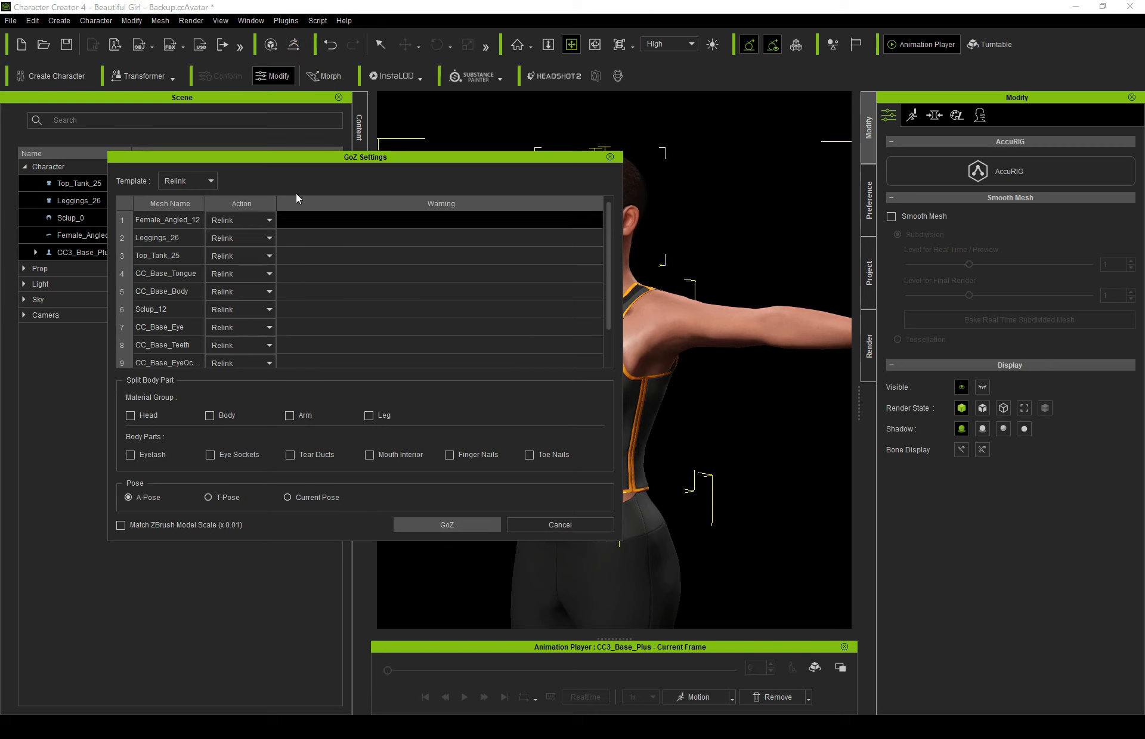
{"action": "left_click", "coordinate": [188, 179]}
{"action": "left_click", "coordinate": [175, 194]}
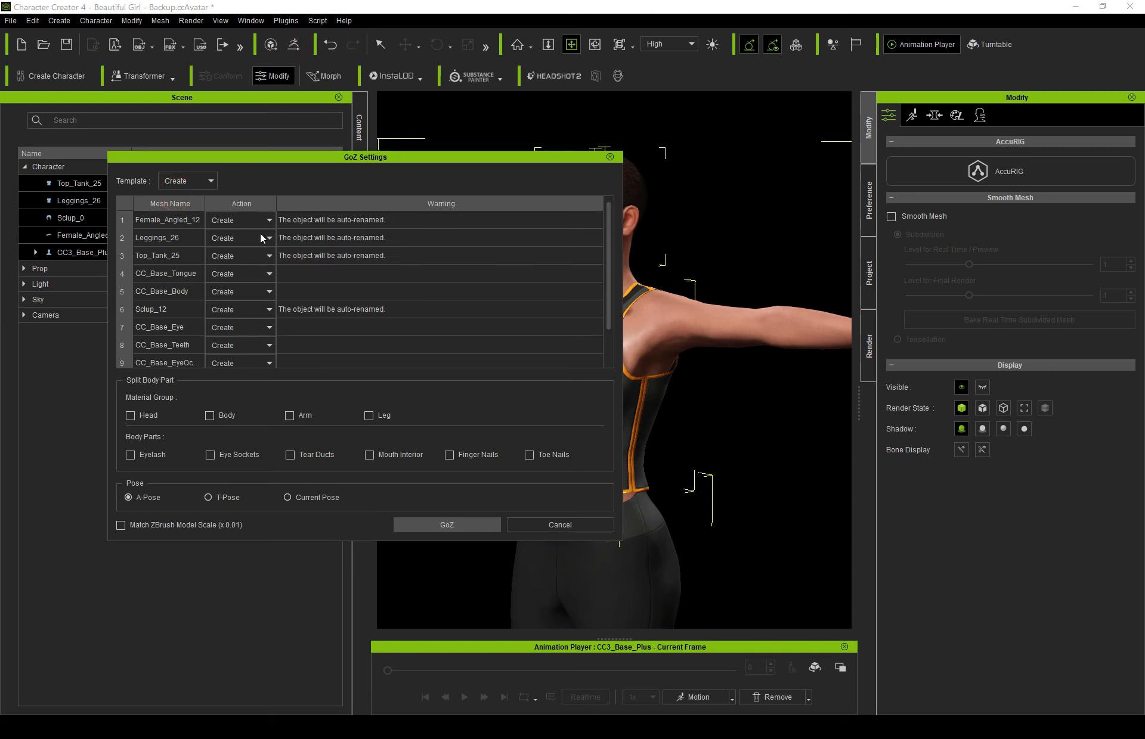
{"action": "left_click", "coordinate": [421, 522]}
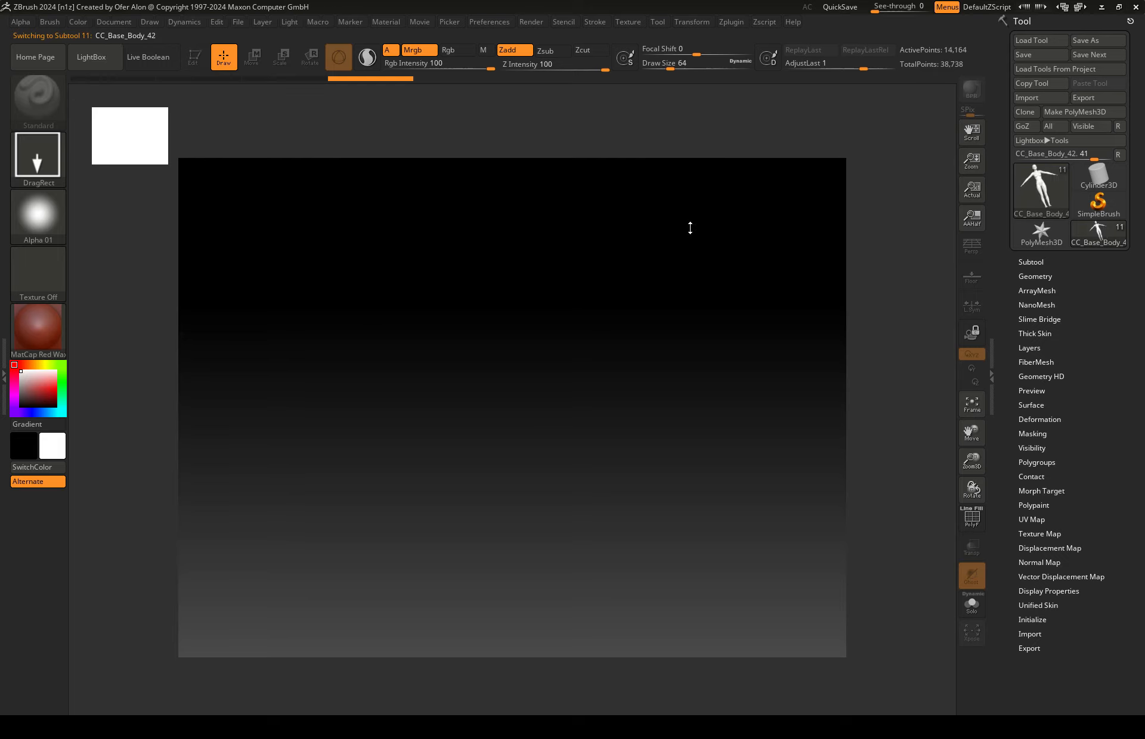
Step: Place the imported body on the ZBrush canvas in Edit mode and frame the whole figure
{"action": "left_click", "coordinate": [95, 60]}
{"action": "left_click", "coordinate": [195, 58]}
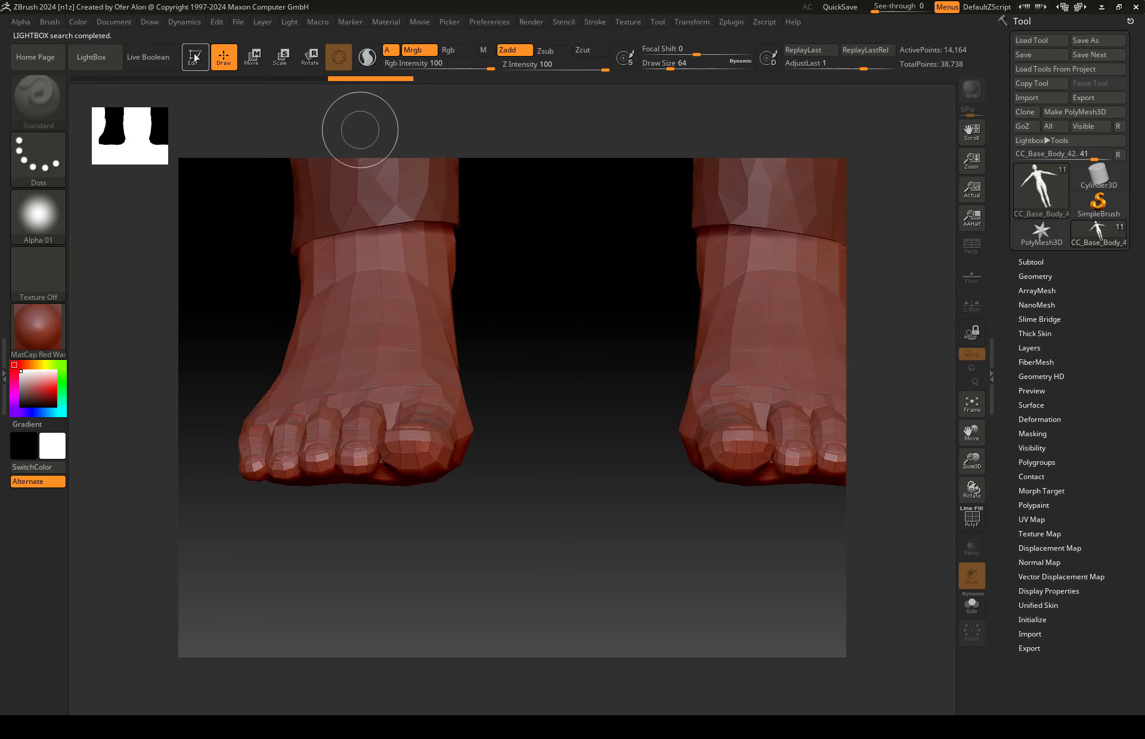
{"action": "left_click", "coordinate": [972, 404]}
{"action": "key", "text": "ctrl"}
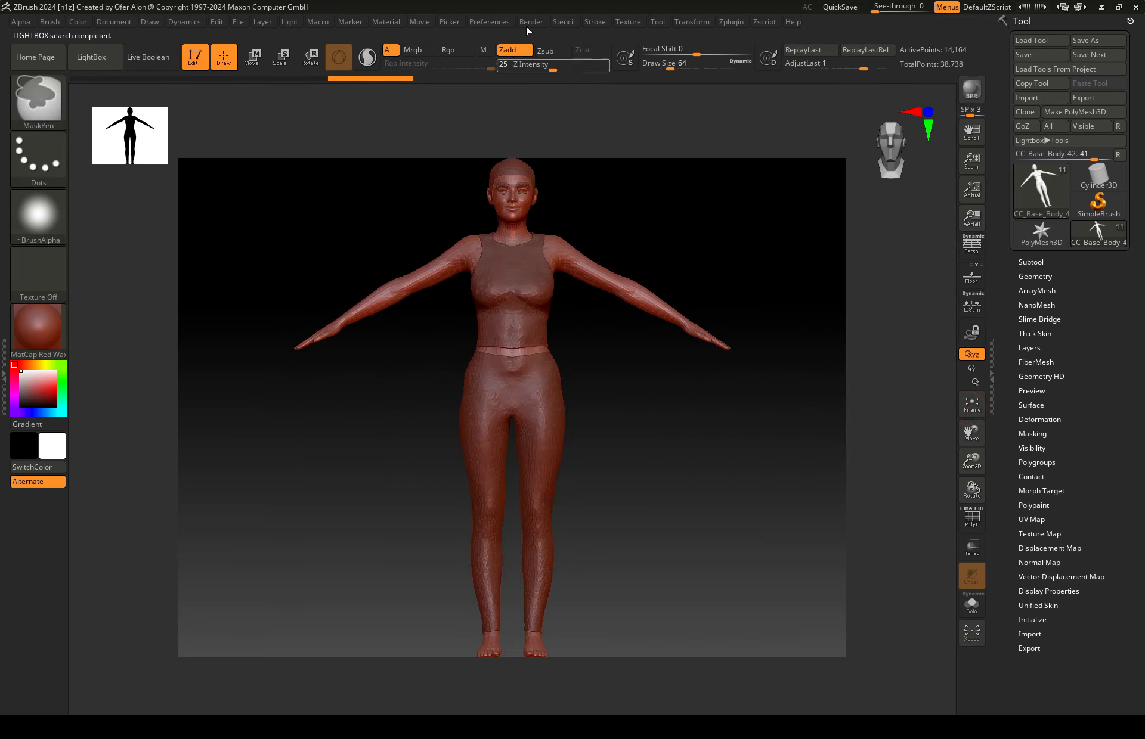
Step: Set the Draw preferences to a Max Brush Size of 5000 and a Dynamic Brush Scale of about 22
{"action": "left_click_drag", "start_coordinate": [966, 164], "coordinate": [971, 169]}
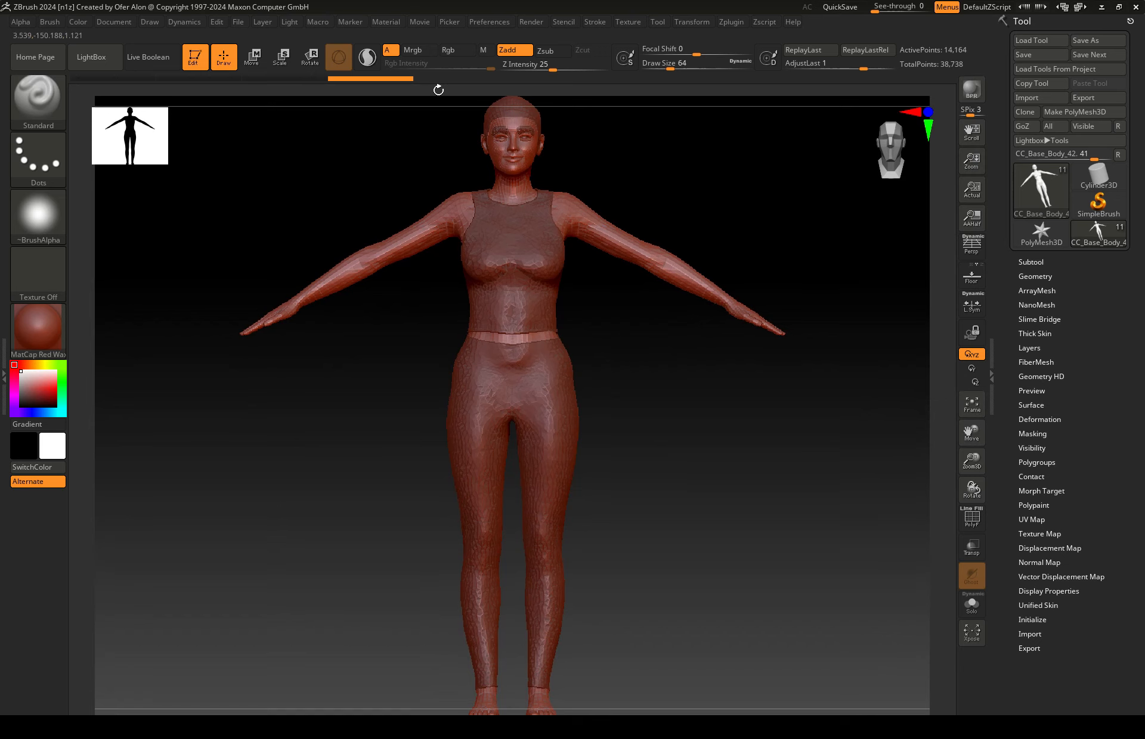
{"action": "left_click", "coordinate": [490, 21]}
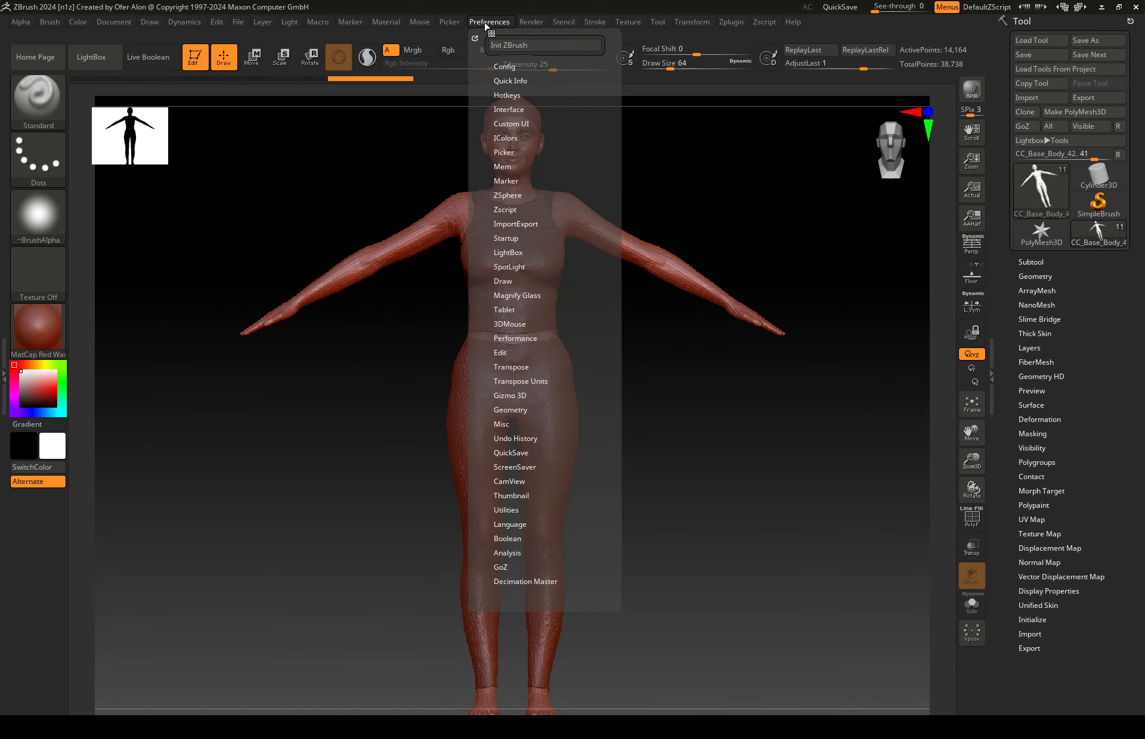
{"action": "left_click", "coordinate": [509, 280]}
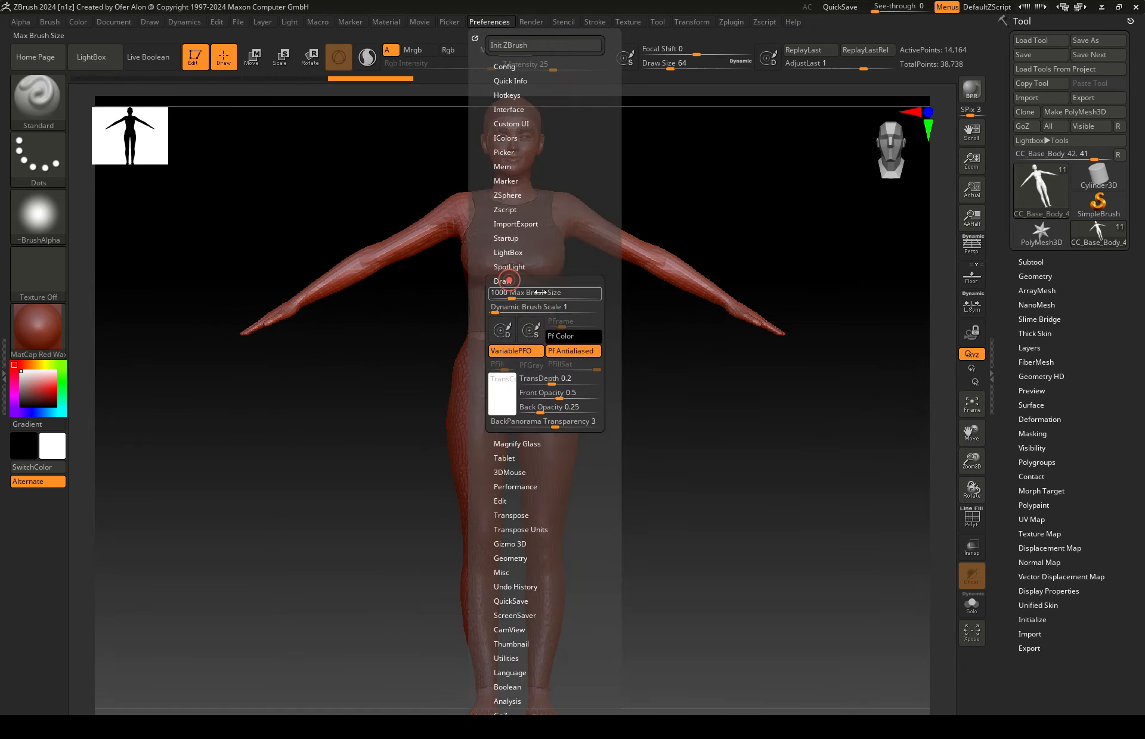
{"action": "left_click_drag", "start_coordinate": [526, 308], "coordinate": [538, 308]}
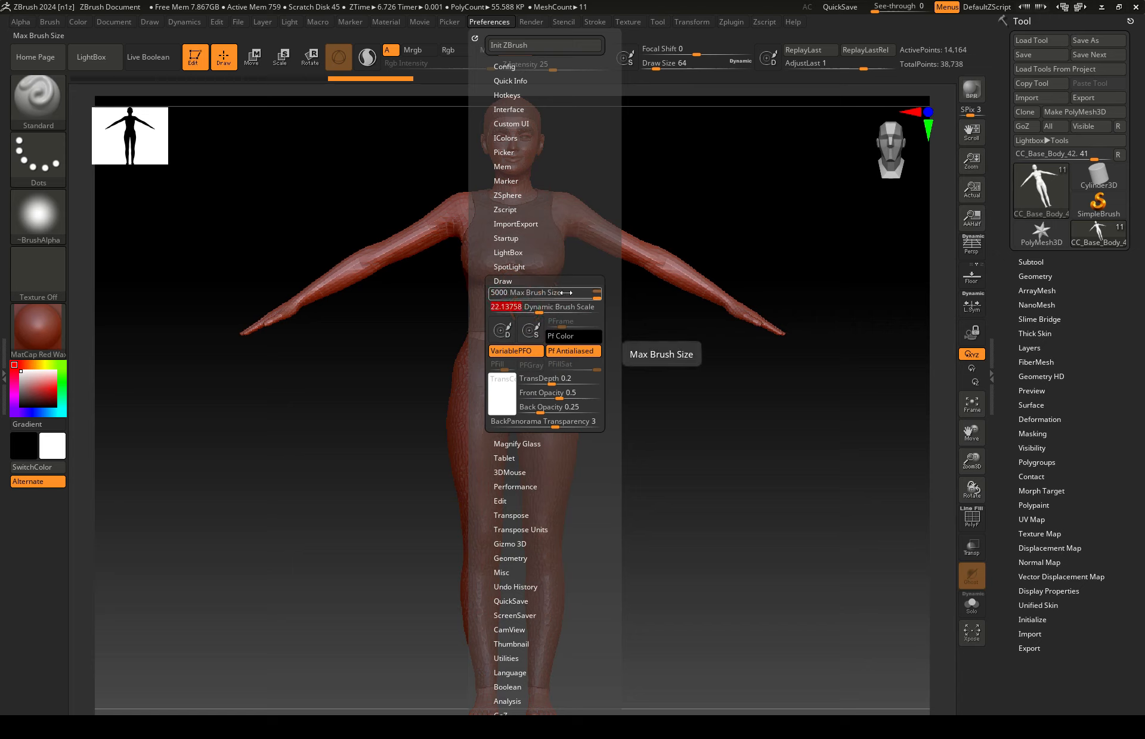
{"action": "left_click", "coordinate": [537, 312]}
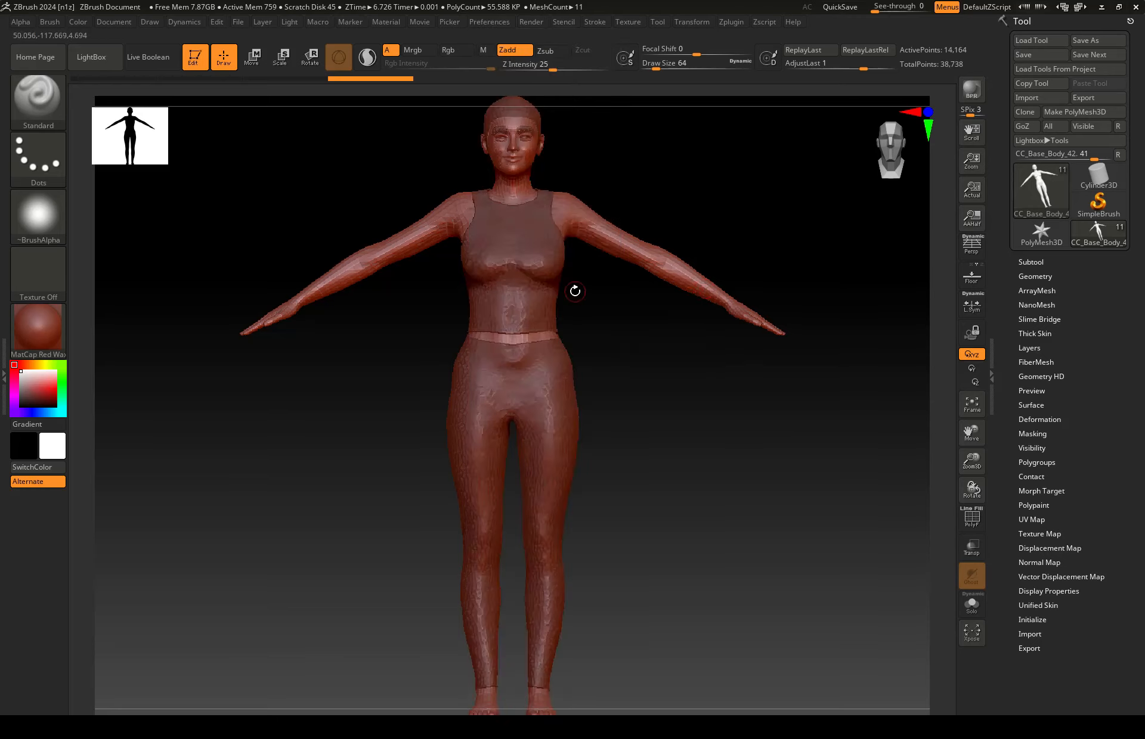
Step: Select the scalp subtool on the head and subdivide its mesh once
{"action": "mouse_move", "coordinate": [542, 166]}
{"action": "right_mouse_down", "text": "alt"}
{"action": "mouse_move", "coordinate": [569, 397]}
{"action": "mouse_move", "coordinate": [563, 371]}
{"action": "right_mouse_up", "text": "alt"}
{"action": "right_click_drag", "start_coordinate": [563, 371], "coordinate": [529, 325], "text": "ctrl"}
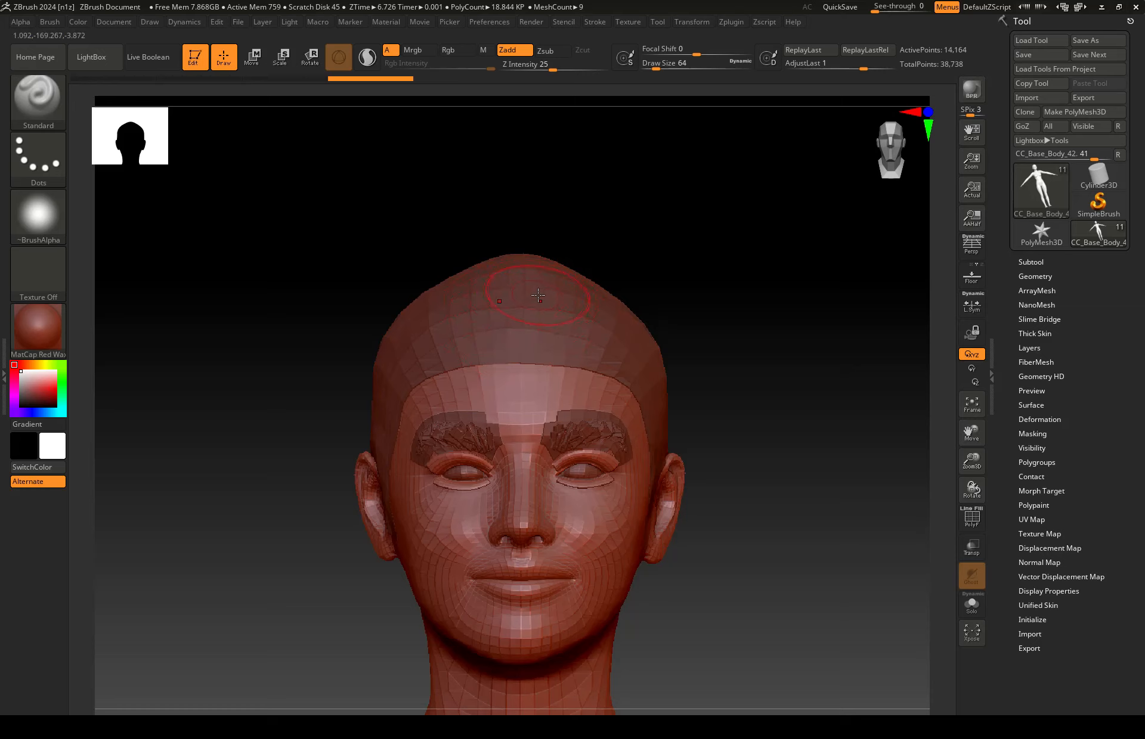
{"action": "left_click", "coordinate": [538, 295], "text": "alt"}
{"action": "right_click_drag", "start_coordinate": [537, 295], "coordinate": [637, 382]}
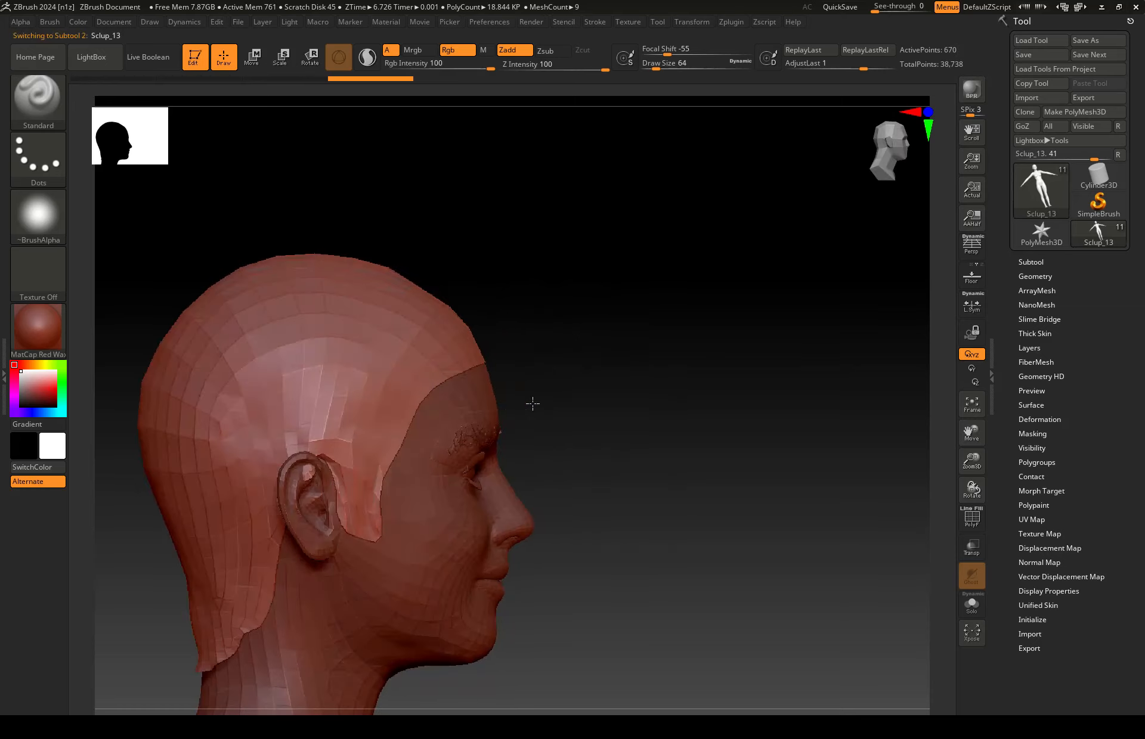
{"action": "right_click_drag", "start_coordinate": [362, 307], "coordinate": [367, 327], "text": "alt"}
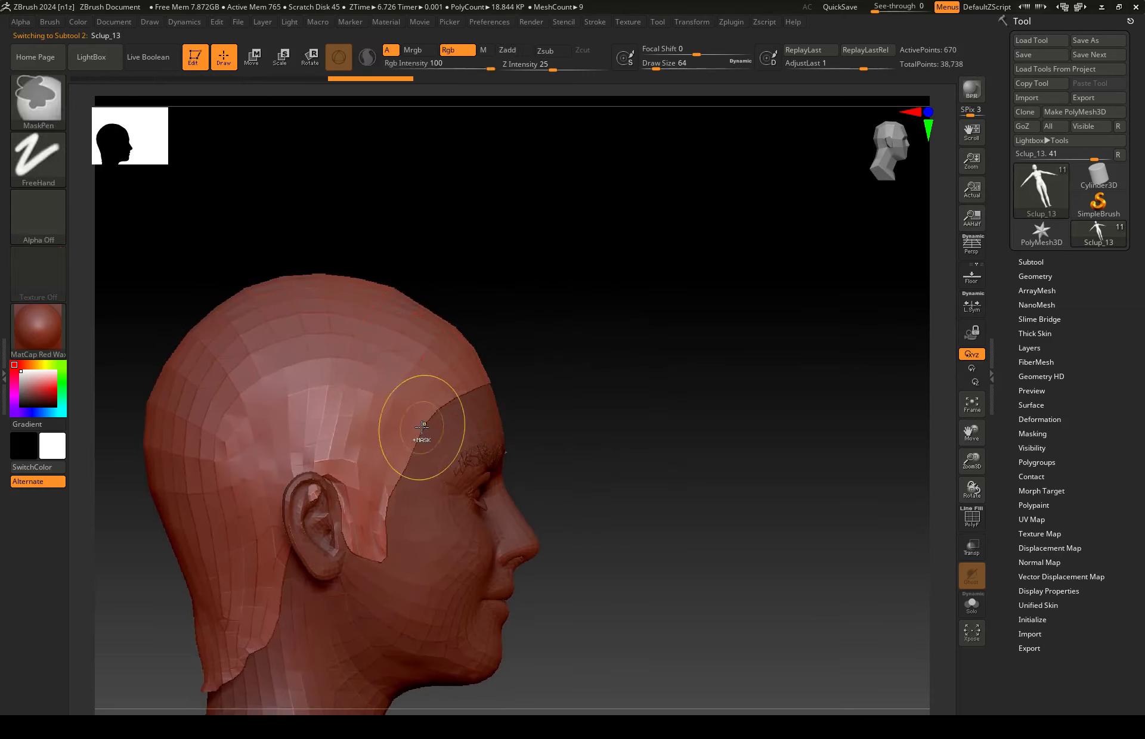
{"action": "key", "text": "ctrl+d"}
{"action": "right_click_drag", "start_coordinate": [404, 438], "coordinate": [559, 376], "text": "alt"}
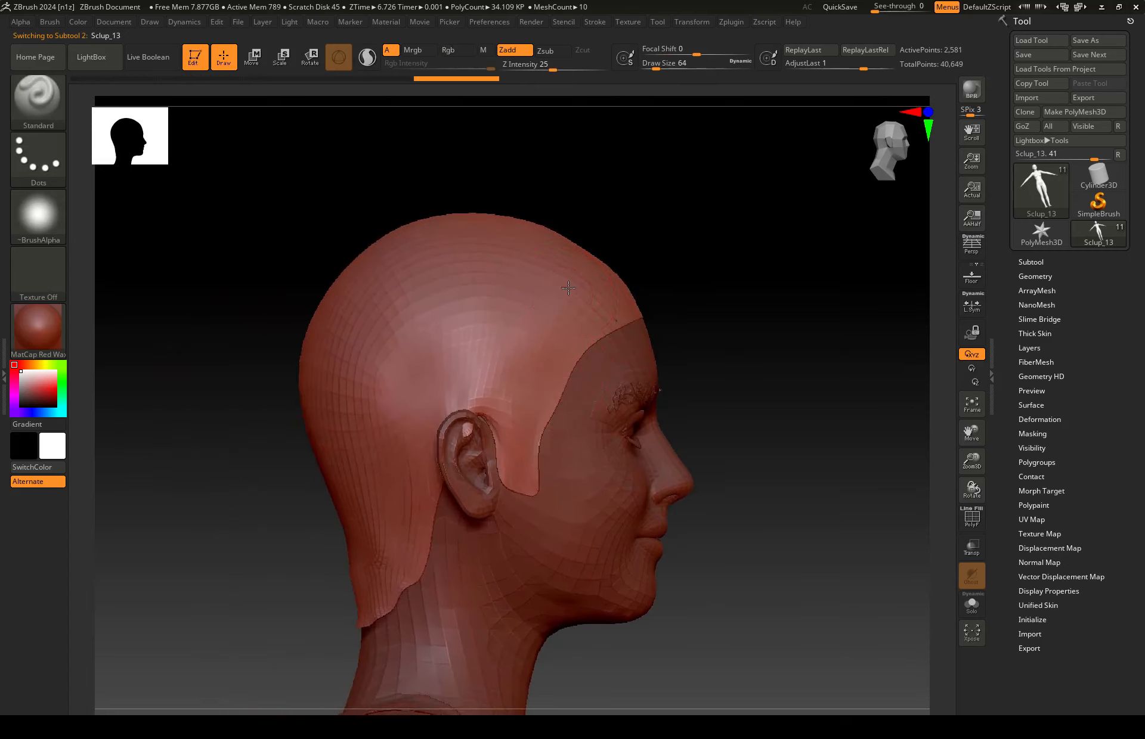
Step: Reduce the Draw Size to about 25 and mask the entire scalp
{"action": "key", "text": "space"}
{"action": "left_click_drag", "start_coordinate": [570, 288], "coordinate": [563, 288]}
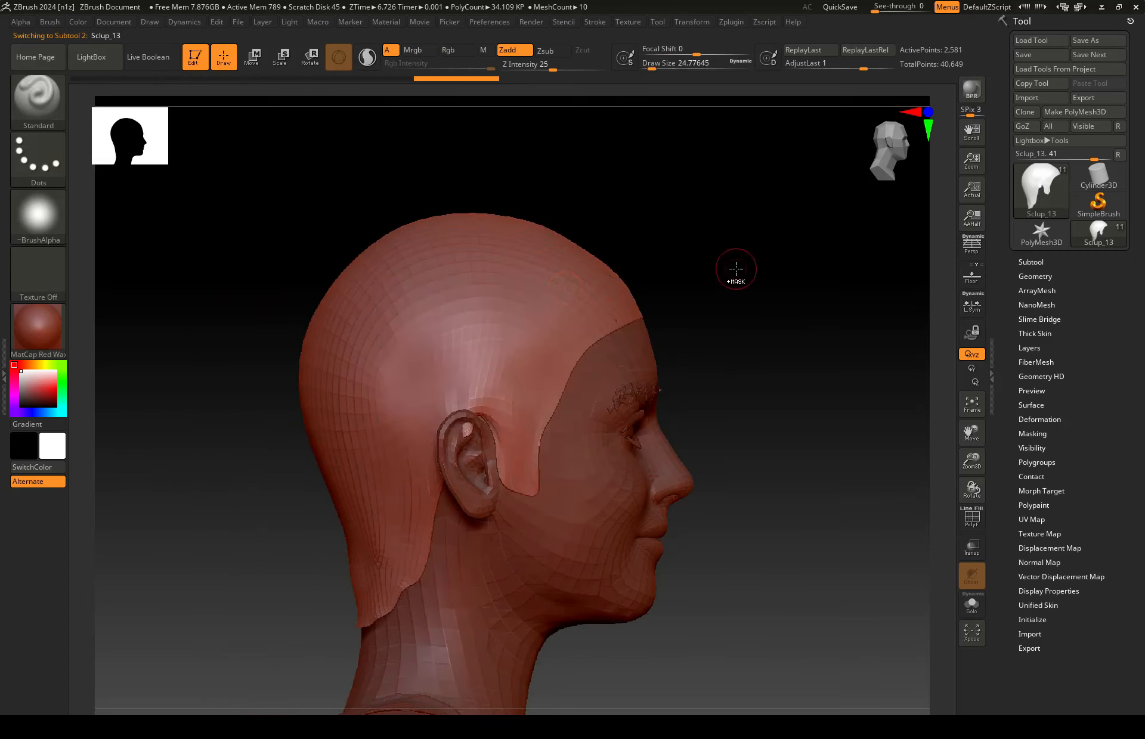
{"action": "key", "text": "ctrl"}
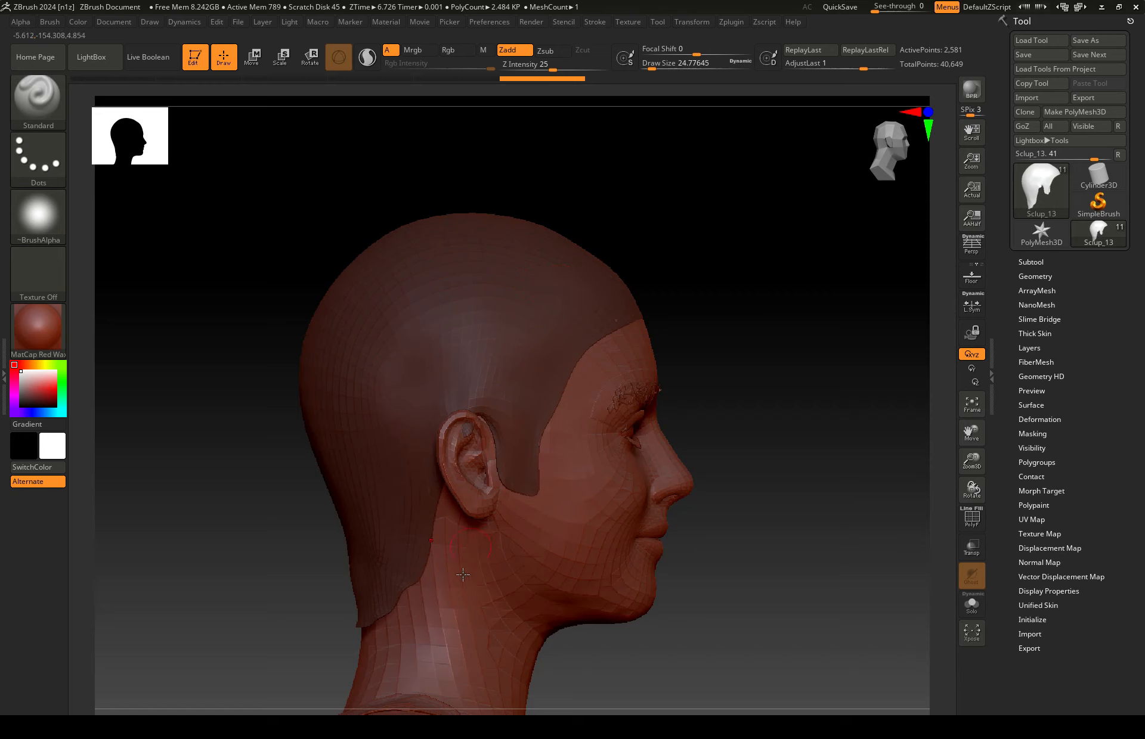
{"action": "left_click", "coordinate": [593, 481], "text": "ctrl"}
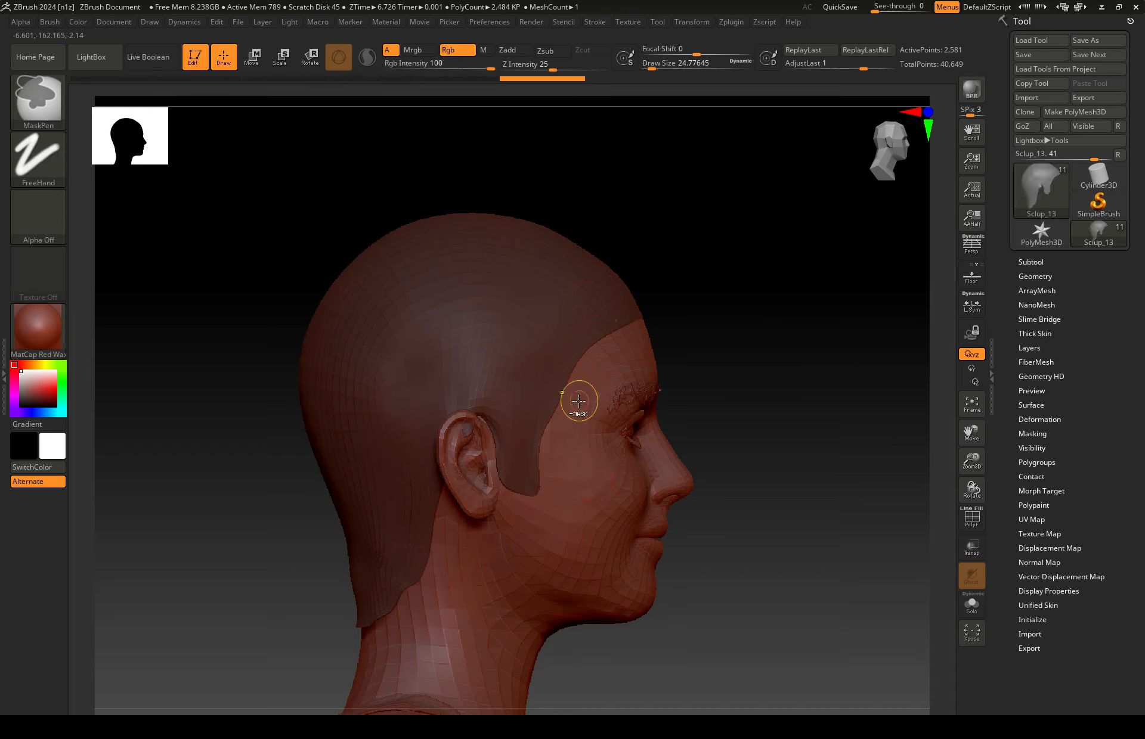
Step: Unmask a narrow strip along the scalp's edge on the head's right side, from the forehead hairline to the nape and behind the ear
{"action": "mouse_move", "coordinate": [541, 493]}
{"action": "left_mouse_down", "text": "ctrl+alt"}
{"action": "mouse_move", "coordinate": [555, 396]}
{"action": "mouse_move", "coordinate": [587, 344]}
{"action": "mouse_move", "coordinate": [622, 327]}
{"action": "left_mouse_up", "text": "ctrl+alt"}
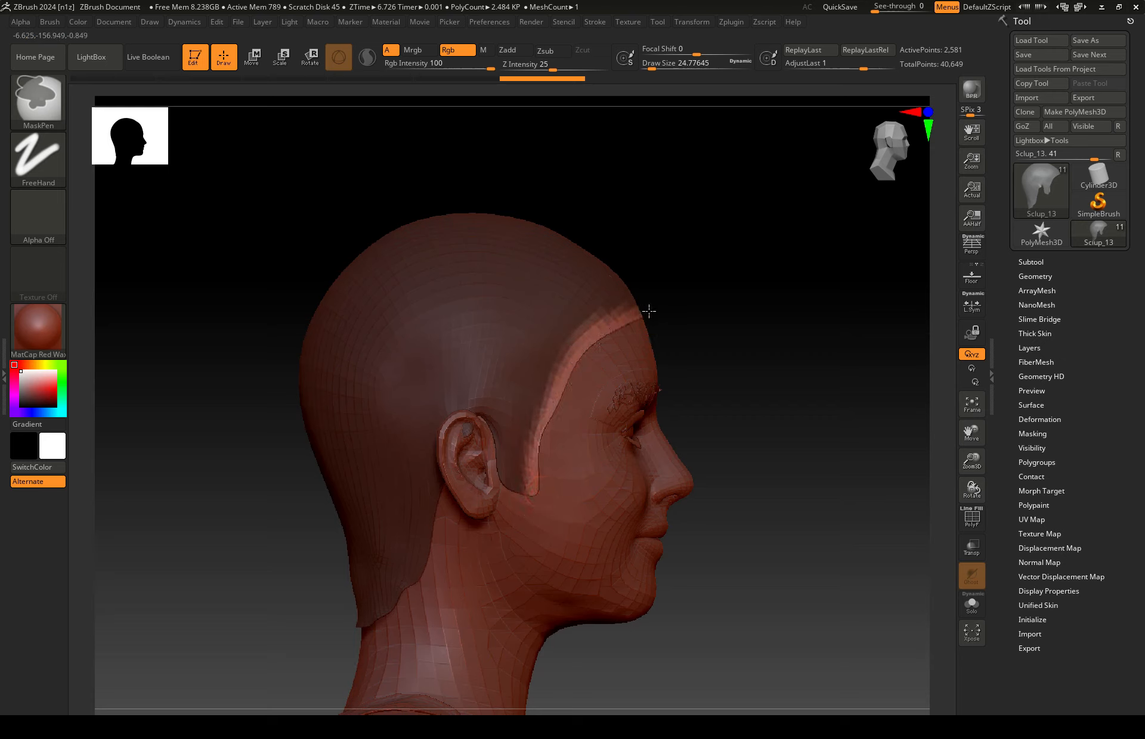
{"action": "left_click_drag", "start_coordinate": [571, 454], "coordinate": [570, 482], "text": "ctrl+alt"}
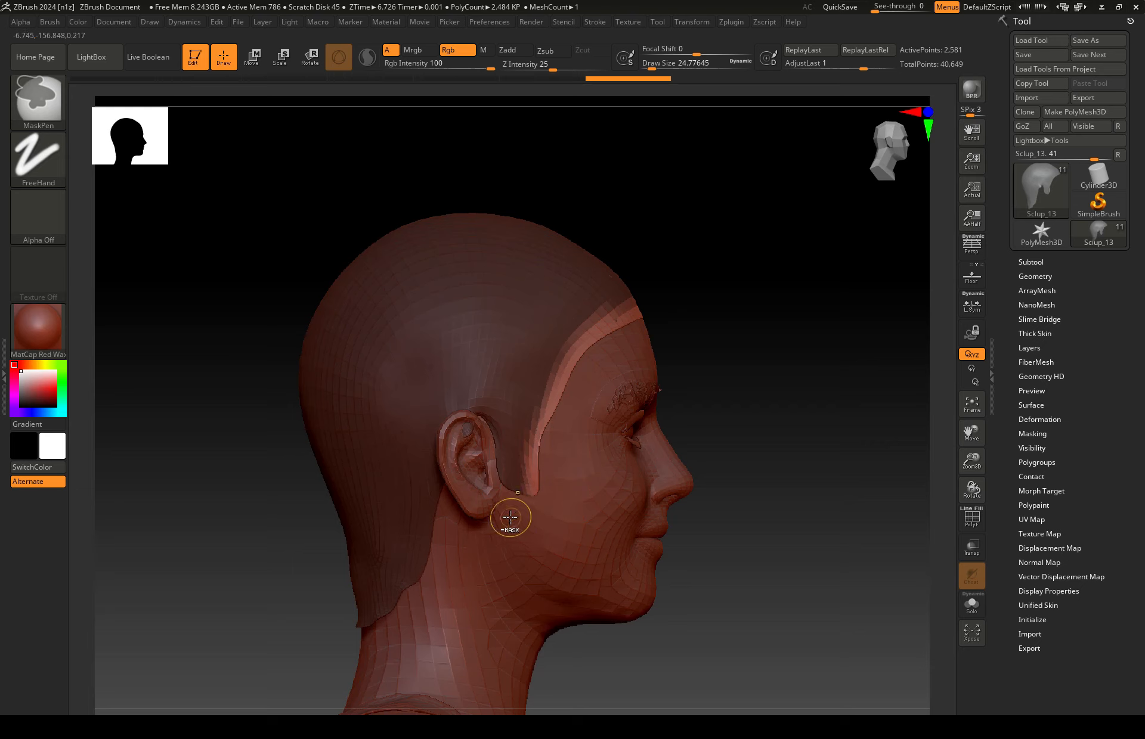
{"action": "mouse_move", "coordinate": [499, 506]}
{"action": "left_mouse_down", "text": "ctrl+alt"}
{"action": "mouse_move", "coordinate": [499, 458]}
{"action": "mouse_move", "coordinate": [533, 485]}
{"action": "mouse_move", "coordinate": [494, 446]}
{"action": "mouse_move", "coordinate": [459, 441]}
{"action": "mouse_move", "coordinate": [403, 599]}
{"action": "mouse_move", "coordinate": [355, 630]}
{"action": "left_mouse_up", "text": "ctrl+alt"}
{"action": "right_click_drag", "start_coordinate": [452, 528], "coordinate": [482, 540]}
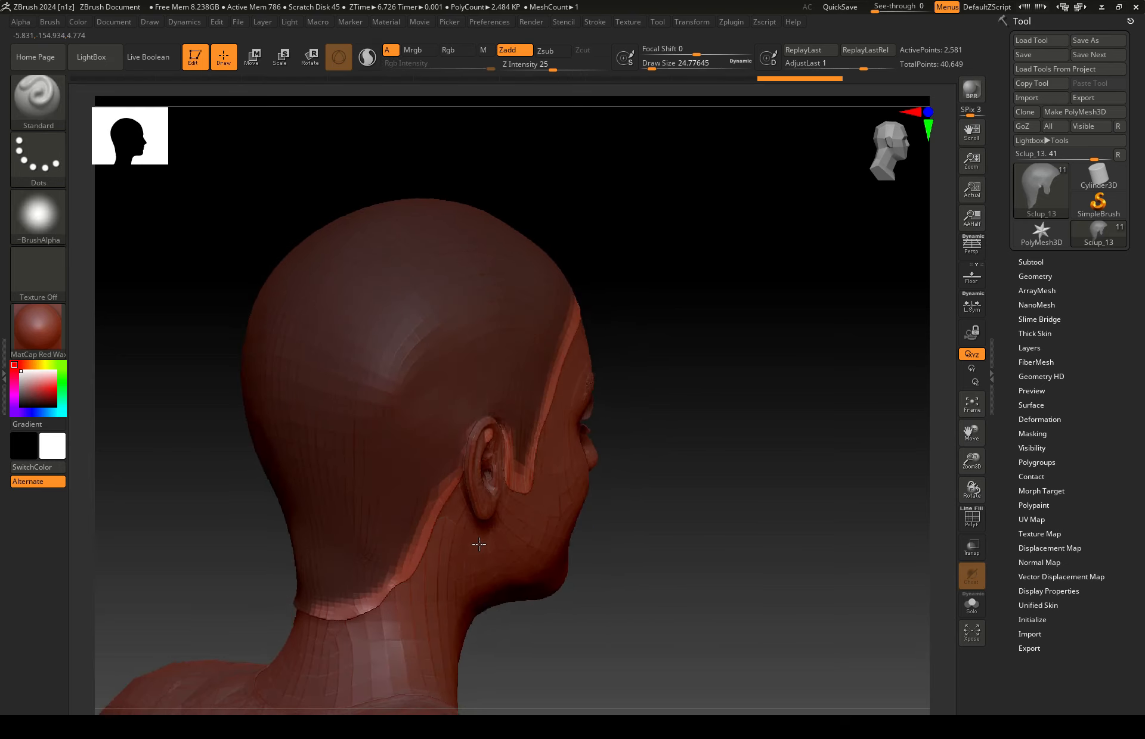
{"action": "left_click_drag", "start_coordinate": [447, 499], "coordinate": [490, 429], "text": "ctrl+alt"}
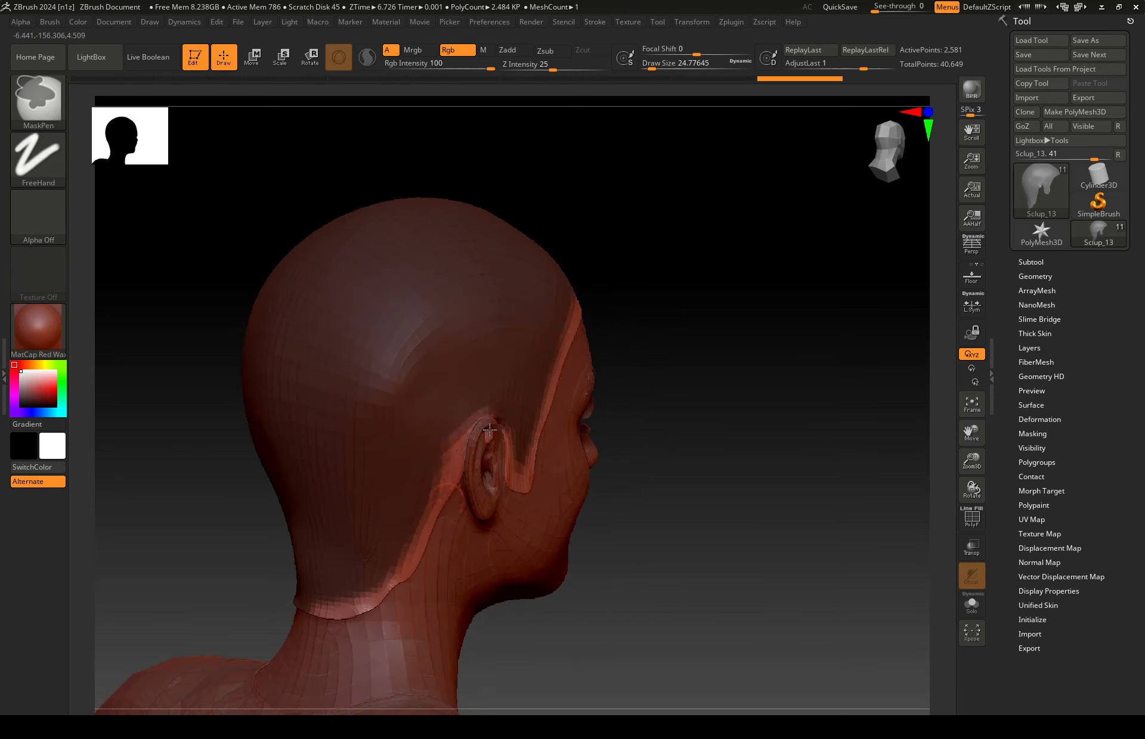
Step: Unmask the remaining scalp edge in front of the right ear, down to the sideburn's tip
{"action": "mouse_move", "coordinate": [670, 536]}
{"action": "right_mouse_down", "text": "shift"}
{"action": "mouse_move", "coordinate": [490, 516]}
{"action": "mouse_move", "coordinate": [617, 521]}
{"action": "right_mouse_up", "text": "shift"}
{"action": "right_click_drag", "start_coordinate": [524, 379], "coordinate": [557, 440], "text": "ctrl"}
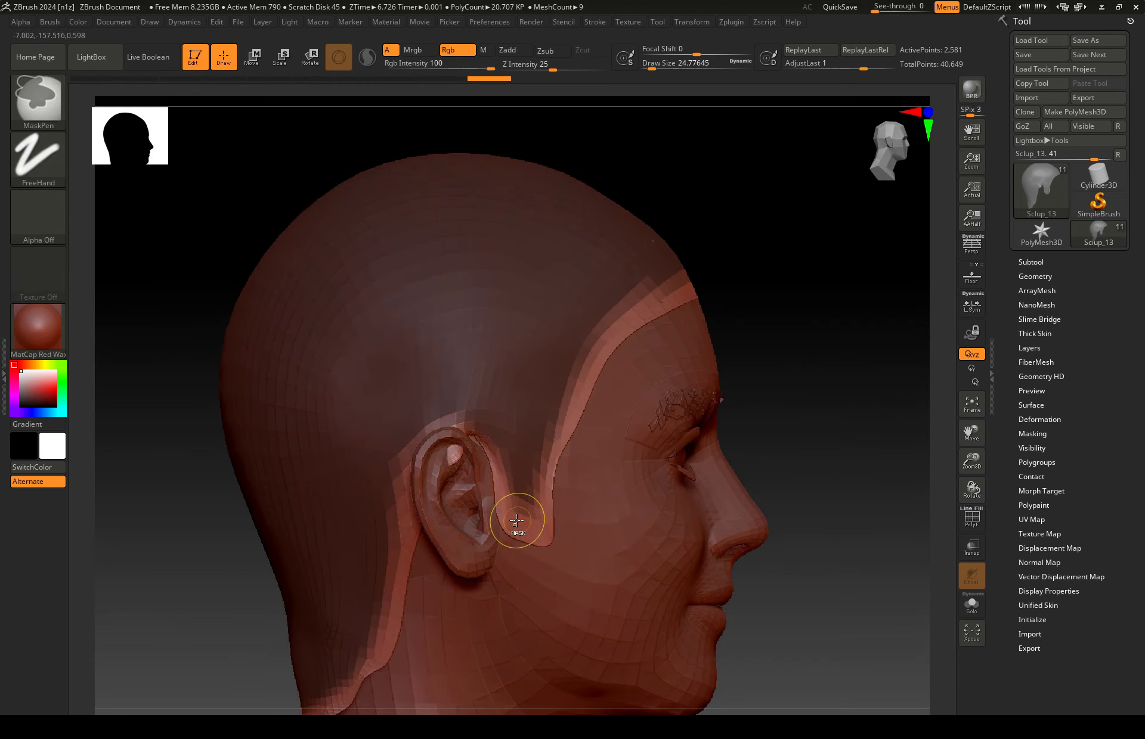
{"action": "right_click_drag", "start_coordinate": [512, 545], "coordinate": [515, 495], "text": "ctrl"}
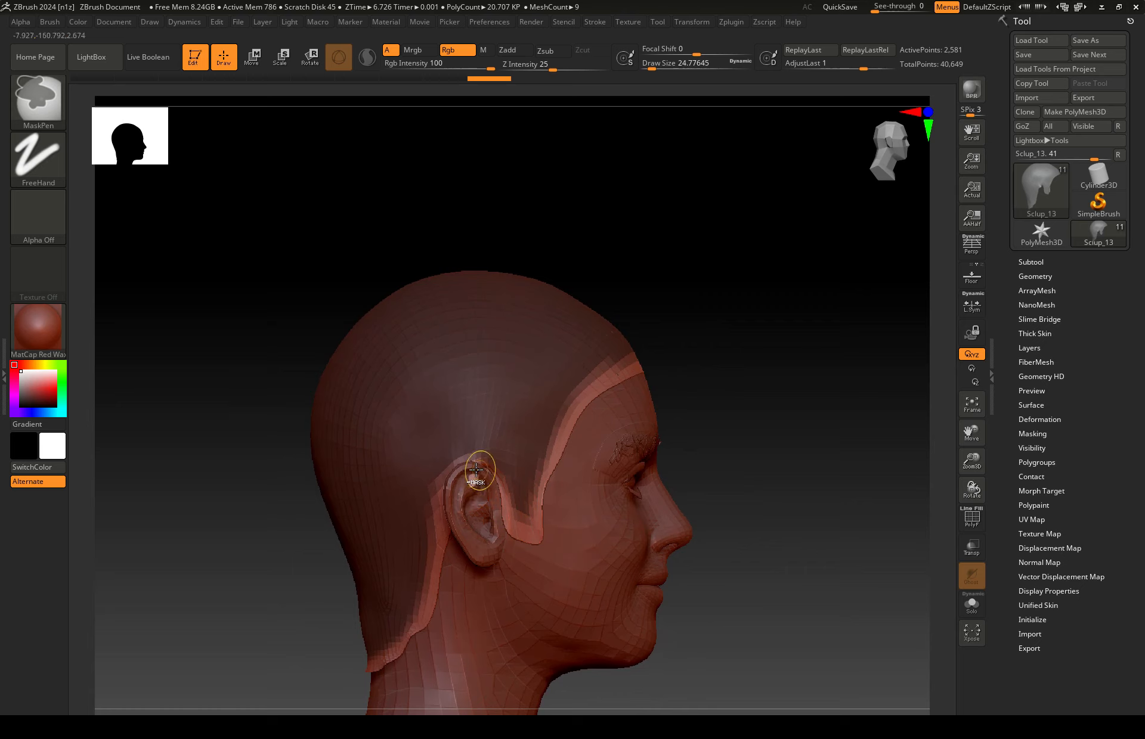
{"action": "left_click_drag", "start_coordinate": [478, 465], "coordinate": [497, 514], "text": "ctrl"}
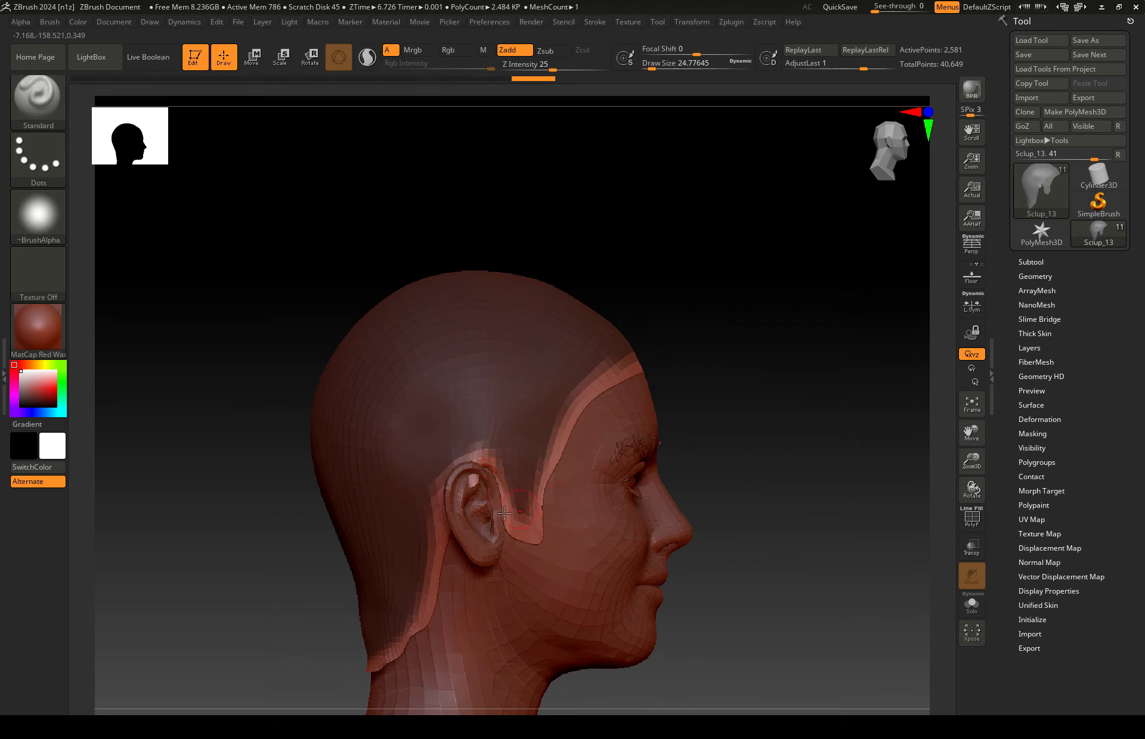
Step: Unmask a strip along the scalp's edge on the head's left side, from the nape up behind and over the ear
{"action": "mouse_move", "coordinate": [525, 436]}
{"action": "right_mouse_down"}
{"action": "mouse_move", "coordinate": [580, 509]}
{"action": "mouse_move", "coordinate": [465, 407]}
{"action": "right_mouse_up"}
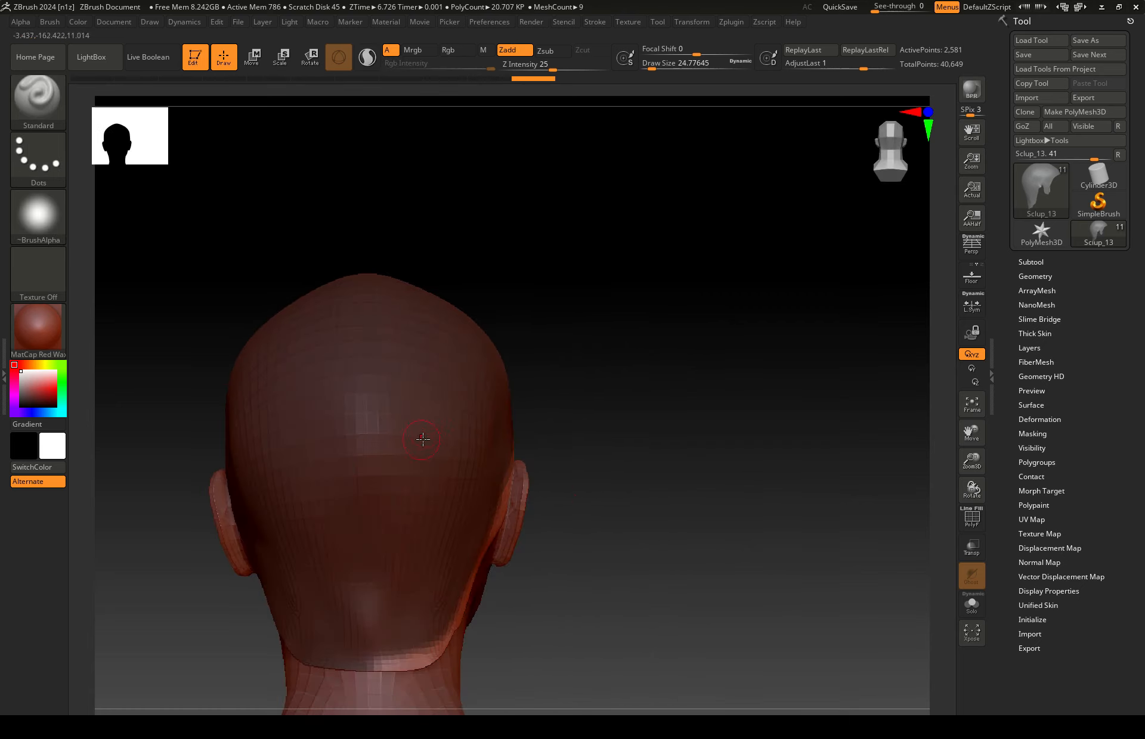
{"action": "mouse_move", "coordinate": [394, 435]}
{"action": "right_mouse_down", "text": "ctrl"}
{"action": "mouse_move", "coordinate": [393, 450]}
{"action": "mouse_move", "coordinate": [395, 428]}
{"action": "right_mouse_up", "text": "ctrl"}
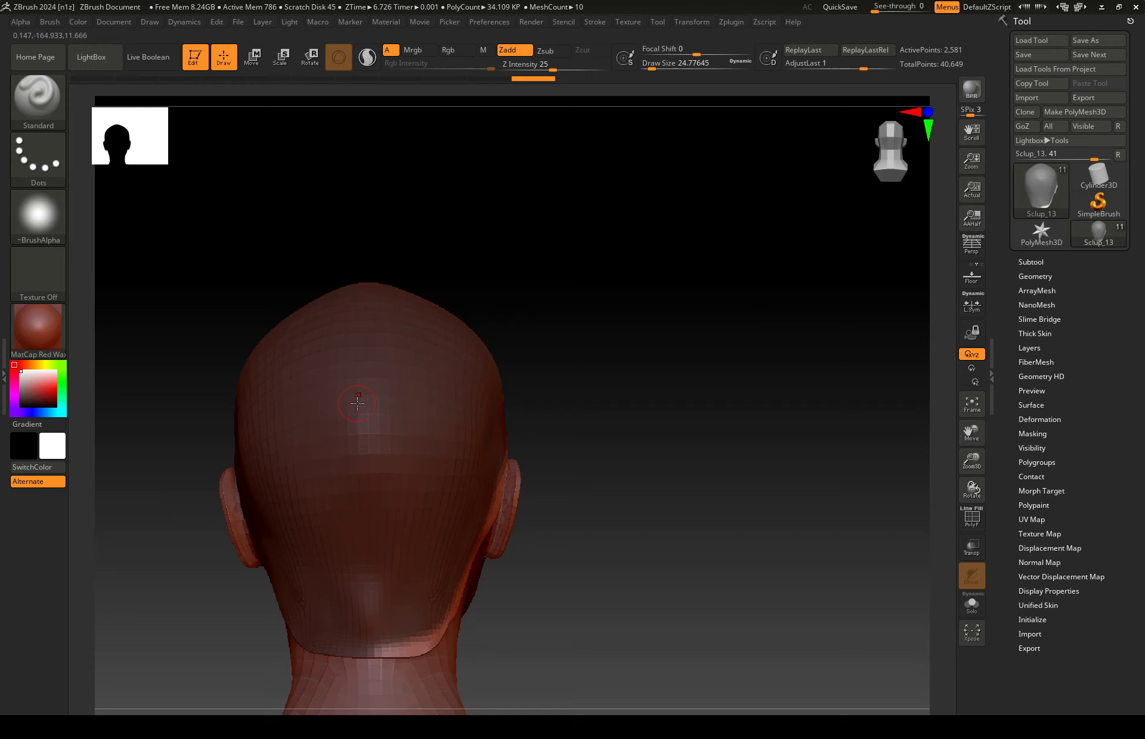
{"action": "mouse_move", "coordinate": [426, 476]}
{"action": "right_mouse_down", "text": "shift"}
{"action": "mouse_move", "coordinate": [429, 464]}
{"action": "mouse_move", "coordinate": [385, 452]}
{"action": "right_mouse_up", "text": "shift"}
{"action": "right_click_drag", "start_coordinate": [430, 506], "coordinate": [524, 456], "text": "alt"}
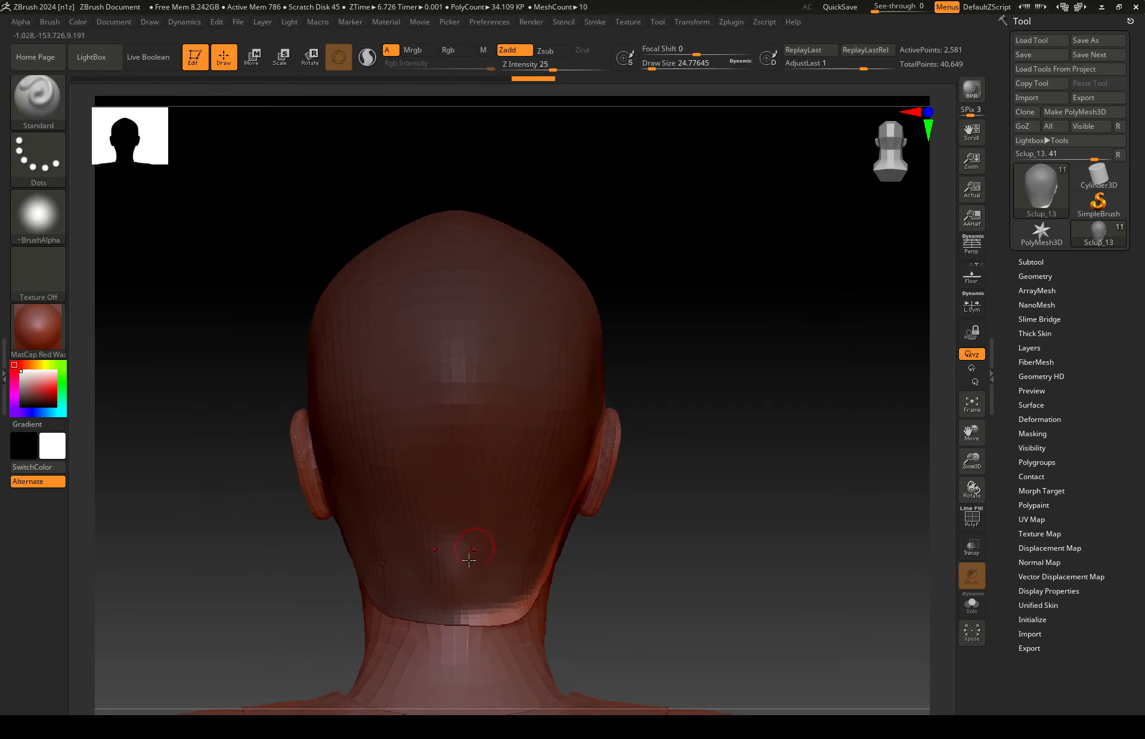
{"action": "right_click_drag", "start_coordinate": [431, 538], "coordinate": [454, 541]}
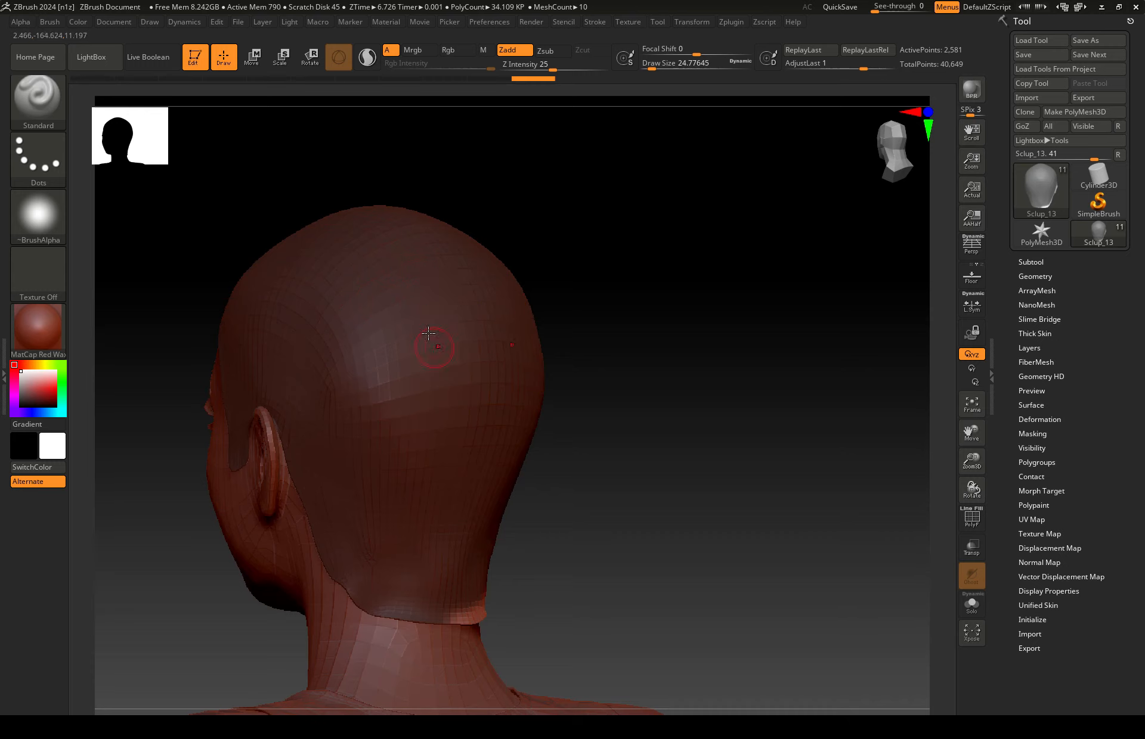
{"action": "right_click_drag", "start_coordinate": [456, 363], "coordinate": [495, 374]}
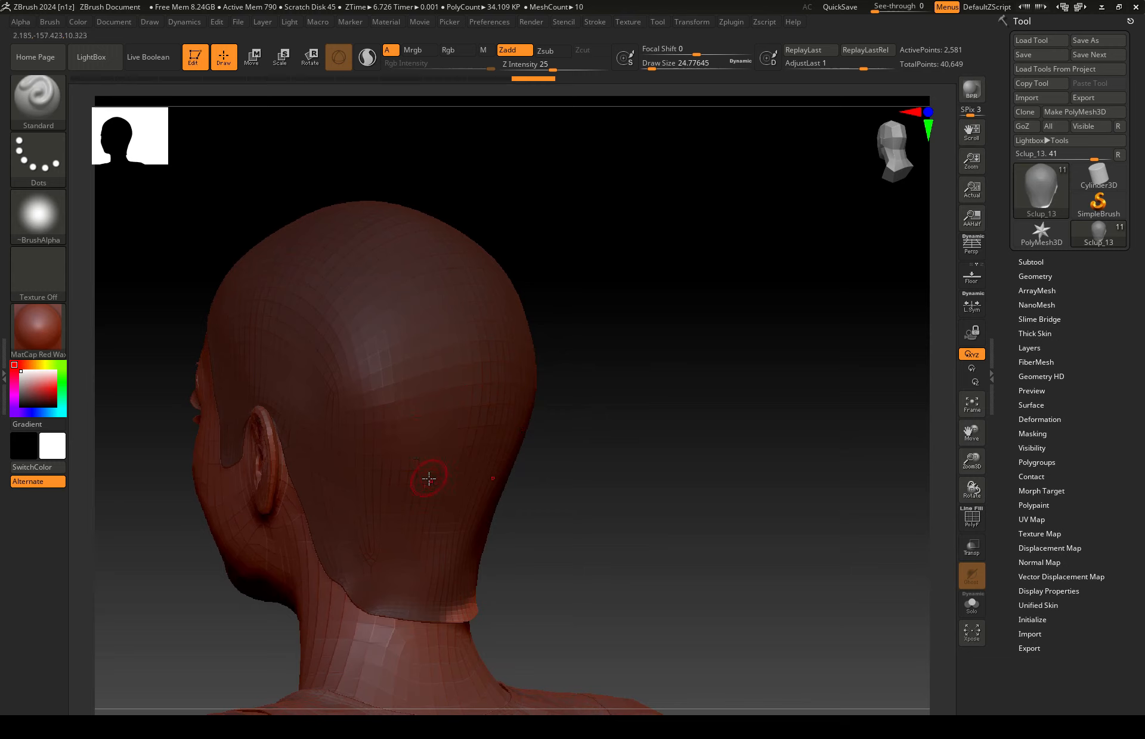
{"action": "key", "text": "ctrl"}
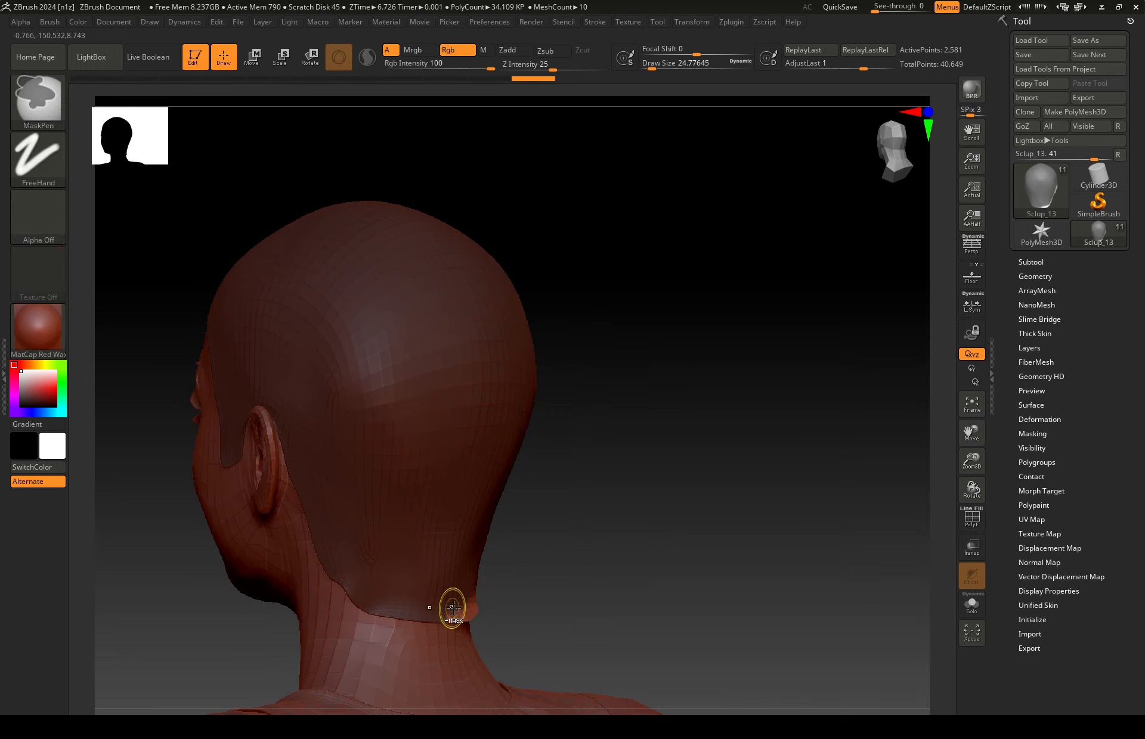
{"action": "mouse_move", "coordinate": [392, 616]}
{"action": "left_mouse_down", "text": "ctrl"}
{"action": "mouse_move", "coordinate": [341, 581]}
{"action": "mouse_move", "coordinate": [291, 446]}
{"action": "mouse_move", "coordinate": [255, 412]}
{"action": "mouse_move", "coordinate": [244, 458]}
{"action": "left_mouse_up", "text": "ctrl"}
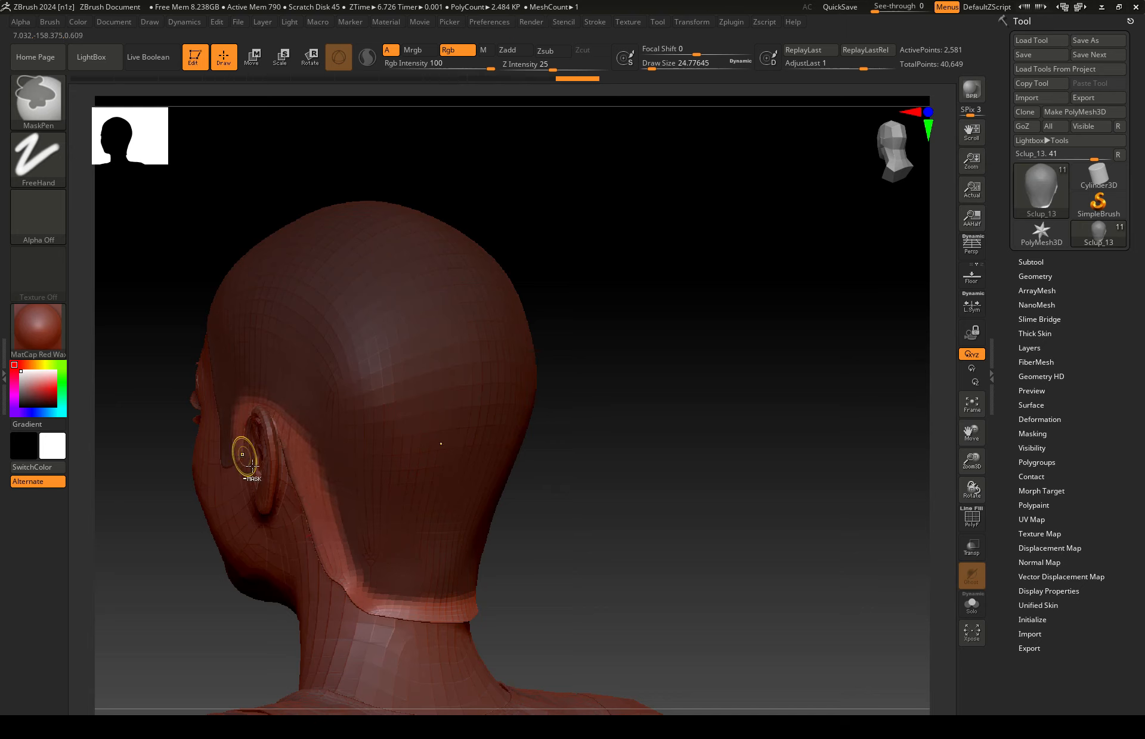
Step: Unmask the left scalp edge around the sideburn and along the temple up to the forehead hairline
{"action": "mouse_move", "coordinate": [254, 486]}
{"action": "right_mouse_down"}
{"action": "mouse_move", "coordinate": [355, 524]}
{"action": "mouse_move", "coordinate": [342, 524]}
{"action": "right_mouse_up"}
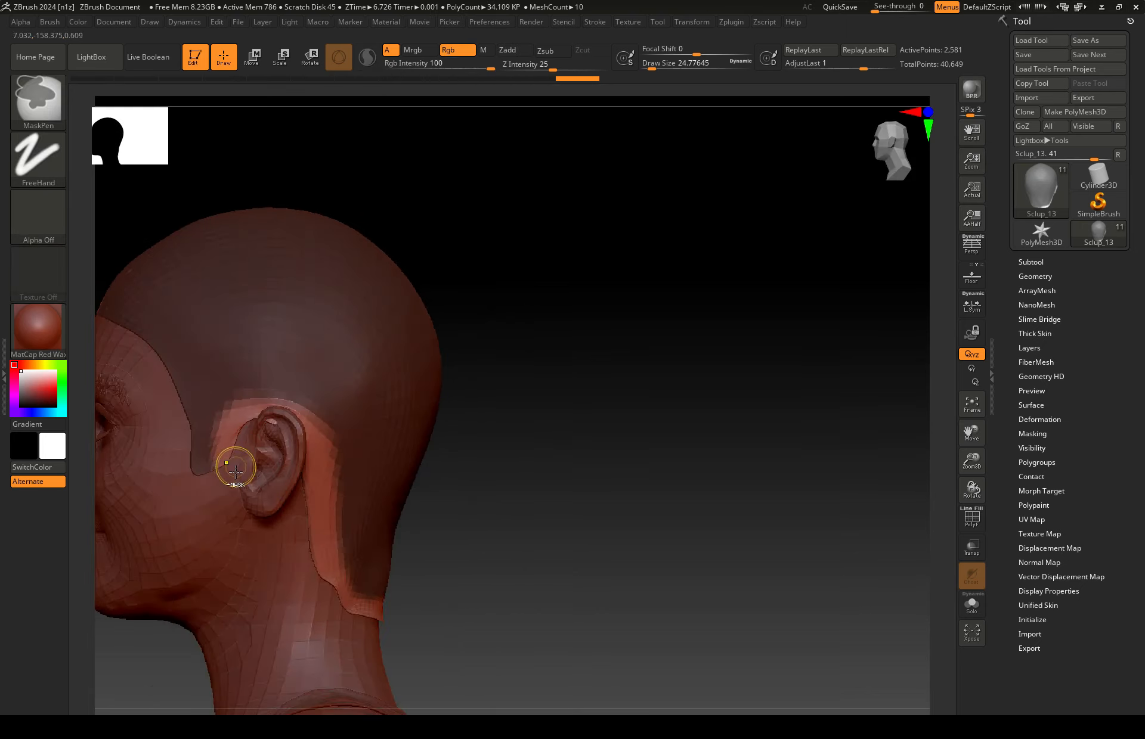
{"action": "mouse_move", "coordinate": [215, 483]}
{"action": "left_mouse_down", "text": "ctrl+alt"}
{"action": "mouse_move", "coordinate": [186, 482]}
{"action": "mouse_move", "coordinate": [177, 430]}
{"action": "left_mouse_up", "text": "ctrl+alt"}
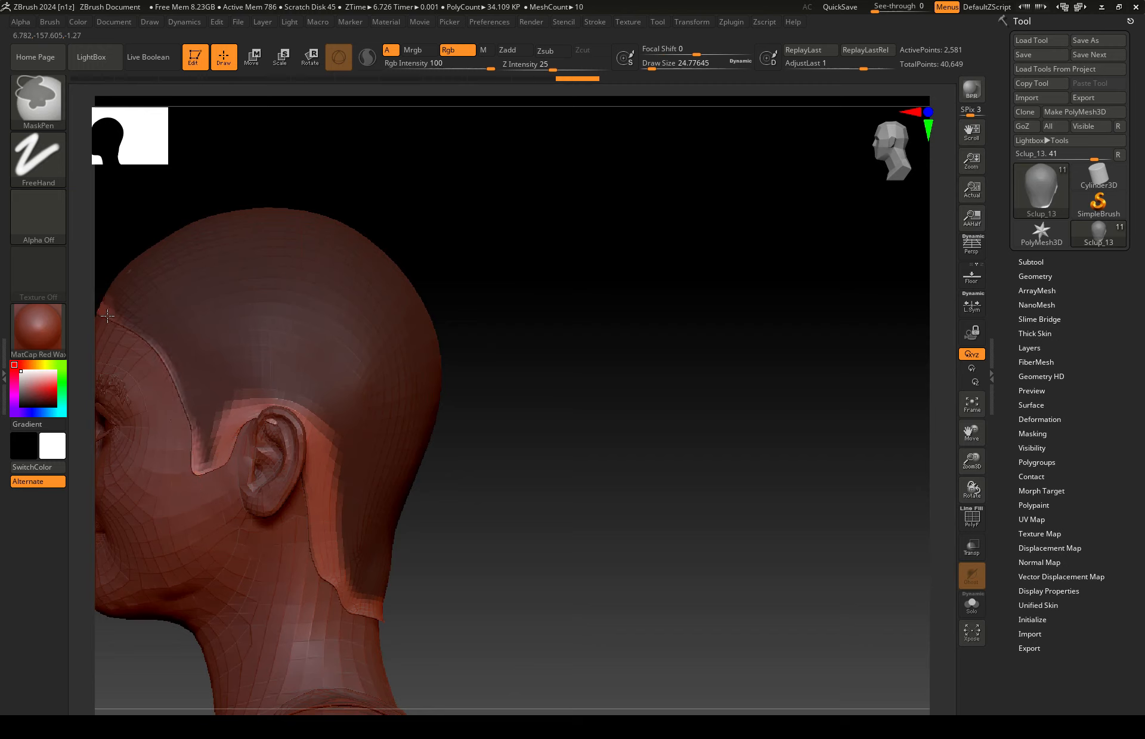
{"action": "mouse_move", "coordinate": [107, 316]}
{"action": "left_mouse_down", "text": "ctrl+alt"}
{"action": "mouse_move", "coordinate": [175, 373]}
{"action": "mouse_move", "coordinate": [204, 477]}
{"action": "left_mouse_up", "text": "ctrl+alt"}
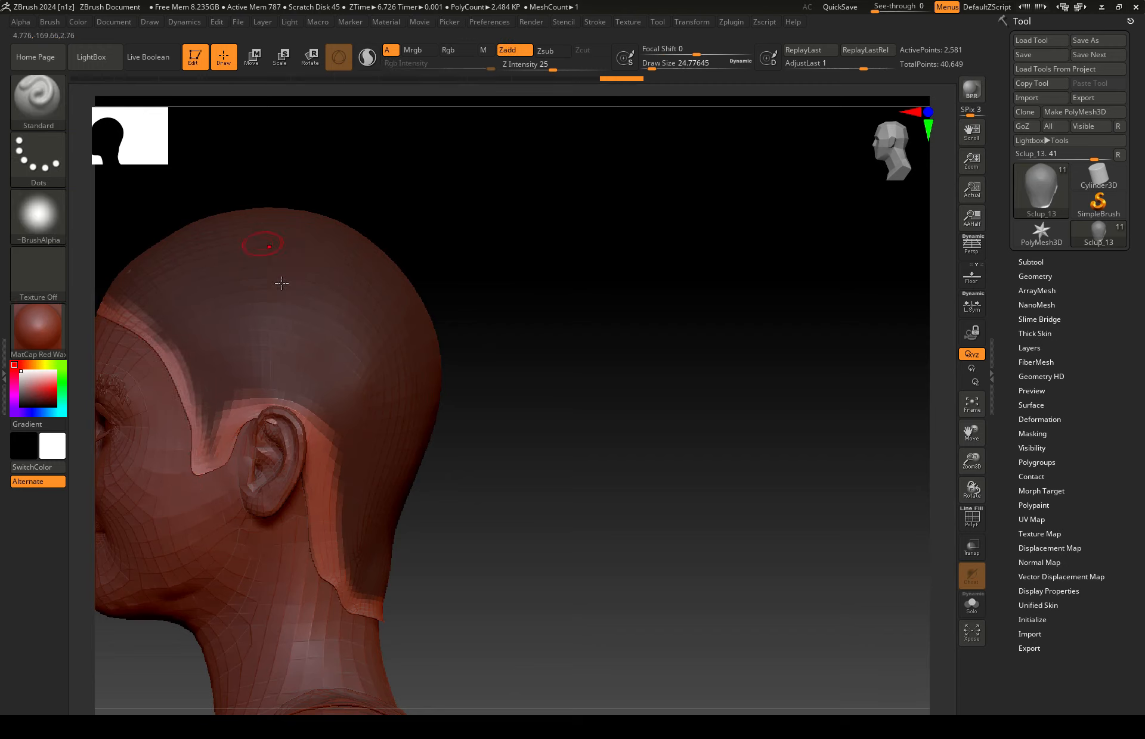
{"action": "right_click_drag", "start_coordinate": [282, 289], "coordinate": [571, 358], "text": "alt"}
{"action": "mouse_move", "coordinate": [429, 358]}
{"action": "right_mouse_down"}
{"action": "mouse_move", "coordinate": [564, 375]}
{"action": "mouse_move", "coordinate": [476, 379]}
{"action": "mouse_move", "coordinate": [490, 495]}
{"action": "right_mouse_up"}
{"action": "left_click_drag", "start_coordinate": [507, 522], "coordinate": [478, 520], "text": "ctrl"}
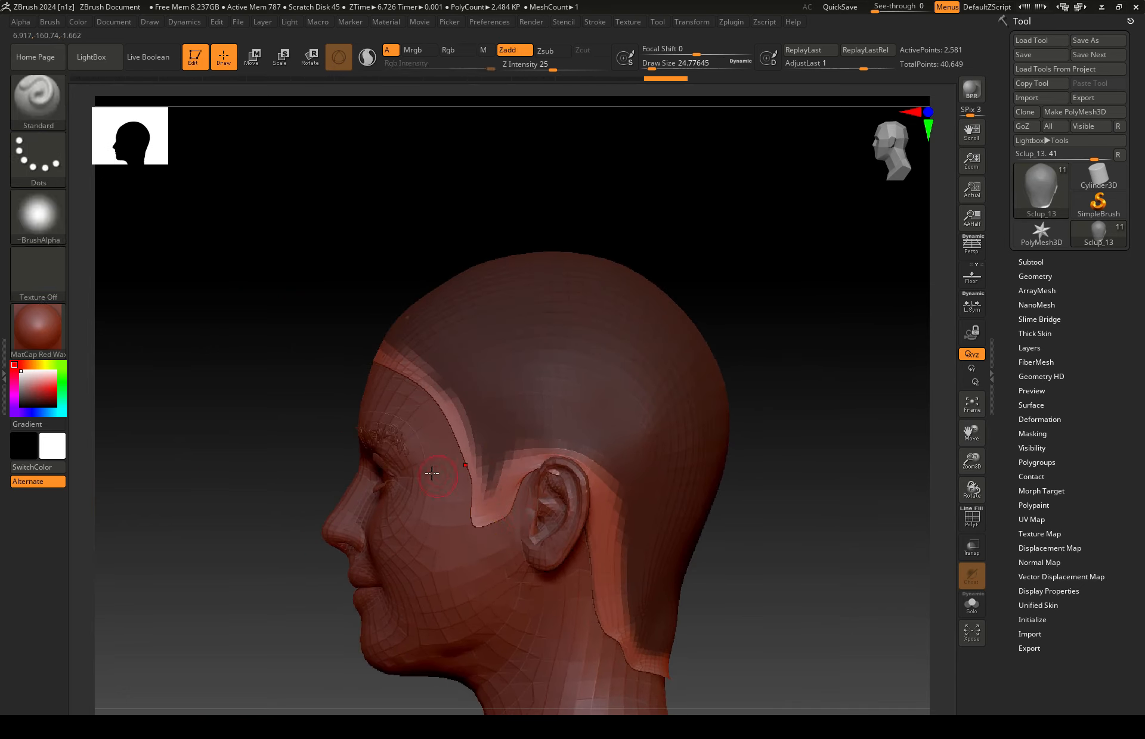
Step: Clear the partial mask on the scalp and mask the entire scalp again
{"action": "key", "text": "ctrl"}
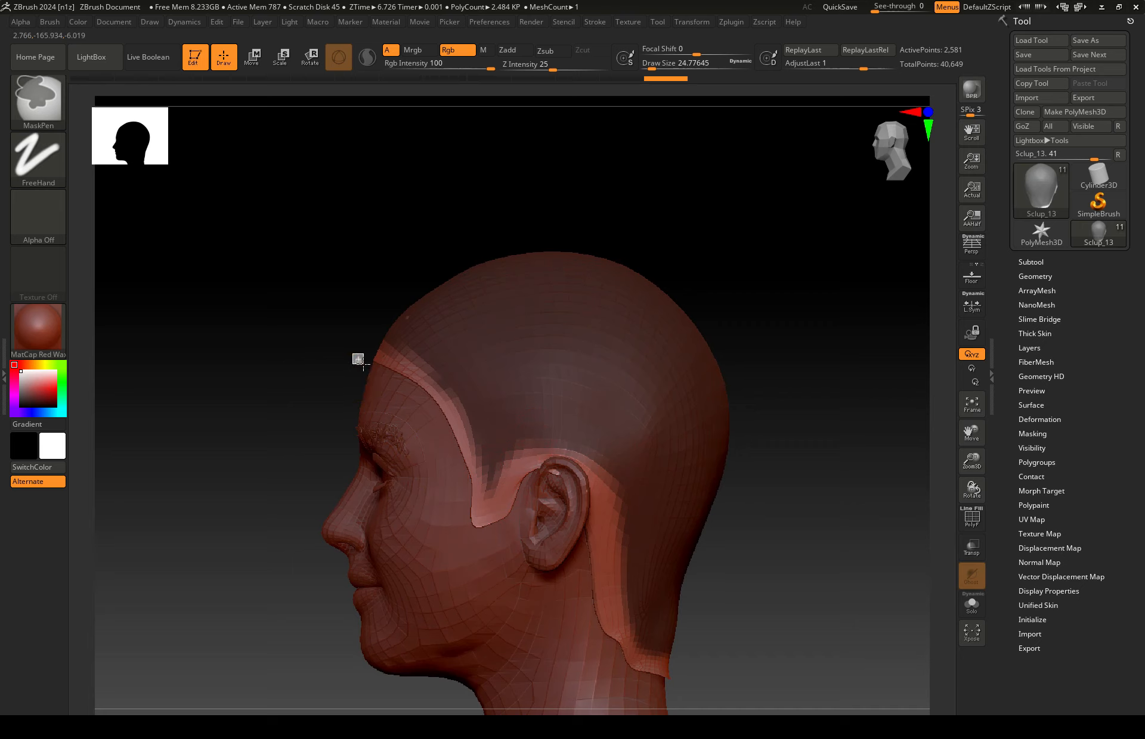
{"action": "left_click_drag", "start_coordinate": [363, 364], "coordinate": [364, 365], "text": "ctrl"}
{"action": "left_click_drag", "start_coordinate": [304, 329], "coordinate": [318, 343], "text": "ctrl"}
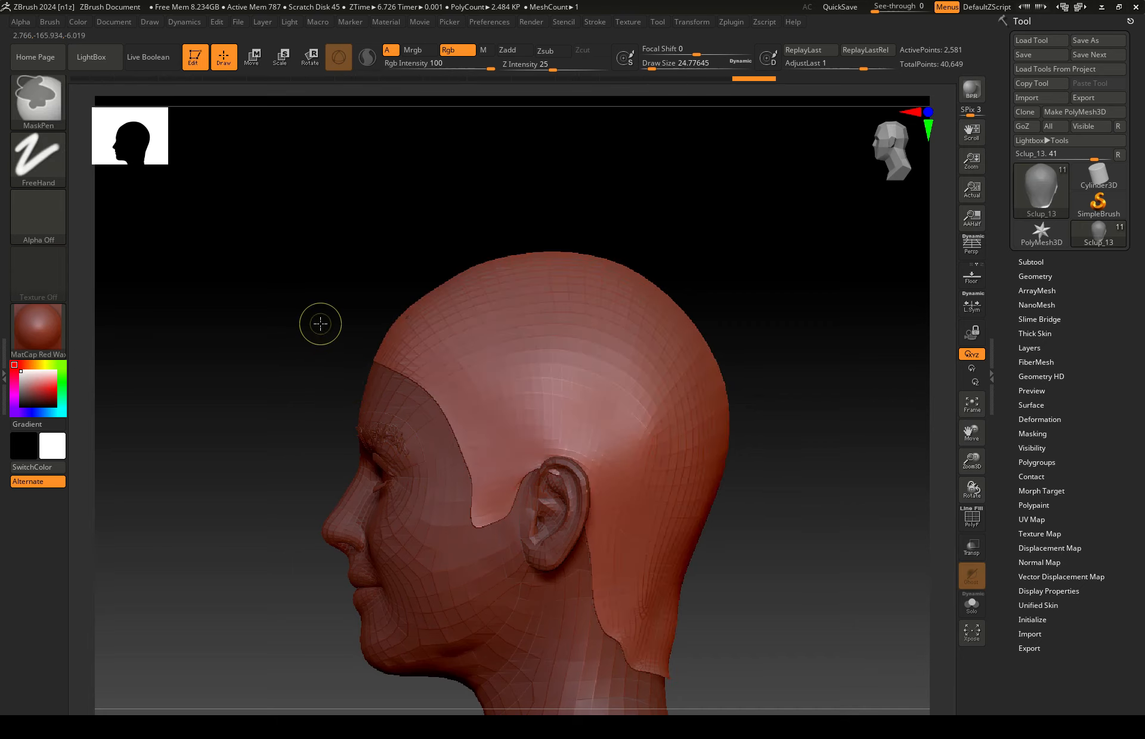
{"action": "left_click", "coordinate": [320, 324], "text": "ctrl"}
{"action": "key", "text": "ctrl"}
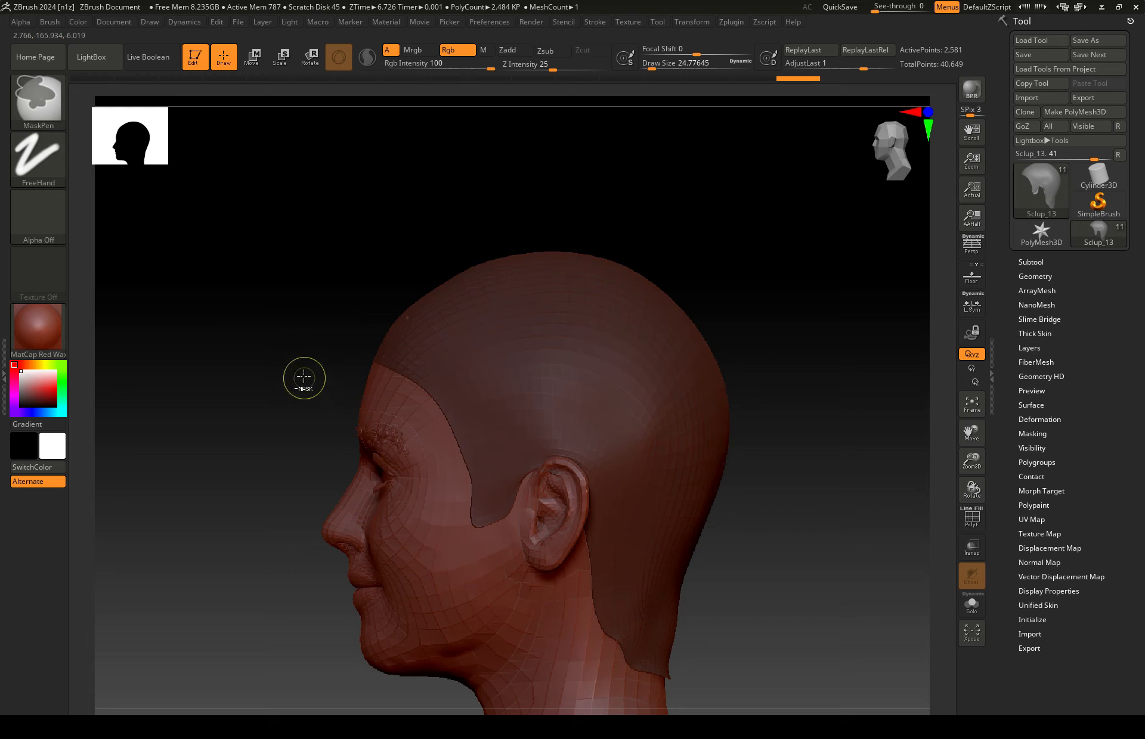
{"action": "mouse_move", "coordinate": [307, 375]}
{"action": "left_mouse_down", "text": "ctrl"}
{"action": "mouse_move", "coordinate": [341, 363]}
{"action": "mouse_move", "coordinate": [313, 364]}
{"action": "left_mouse_up", "text": "ctrl"}
{"action": "left_click", "coordinate": [313, 352], "text": "ctrl"}
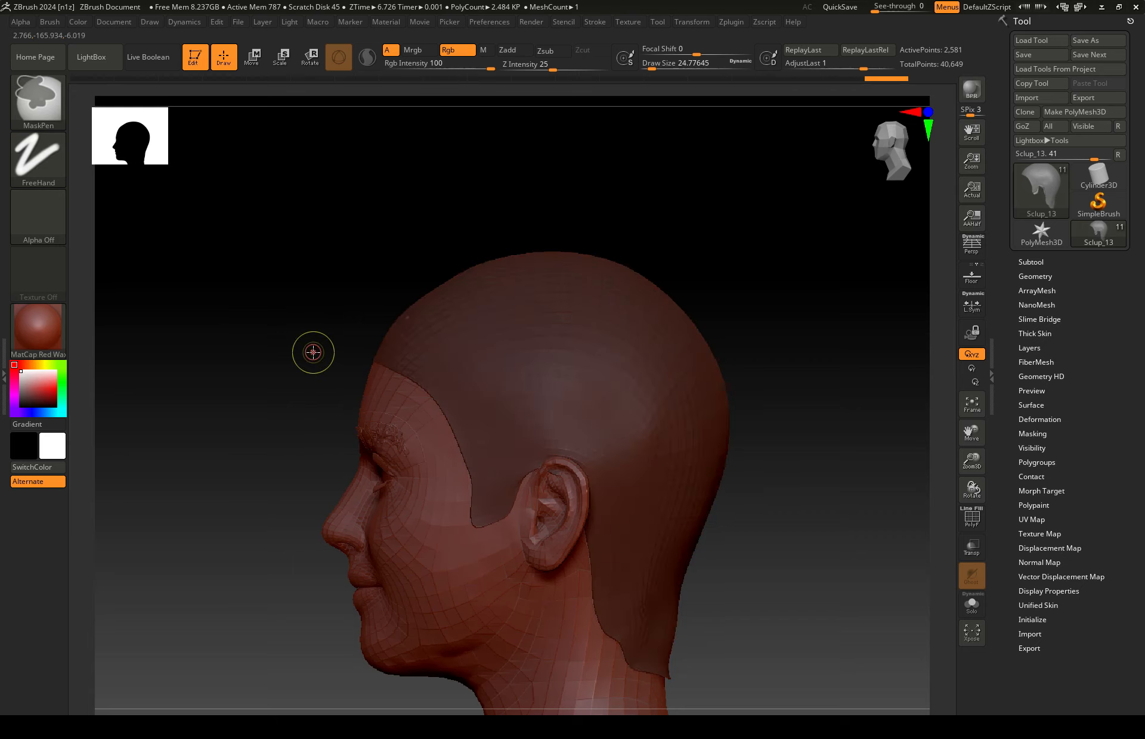
Step: Unmask a narrow strip along the scalp's left edge, from the forehead hairline around the sideburn and ear to the nape
{"action": "key", "text": "ctrl"}
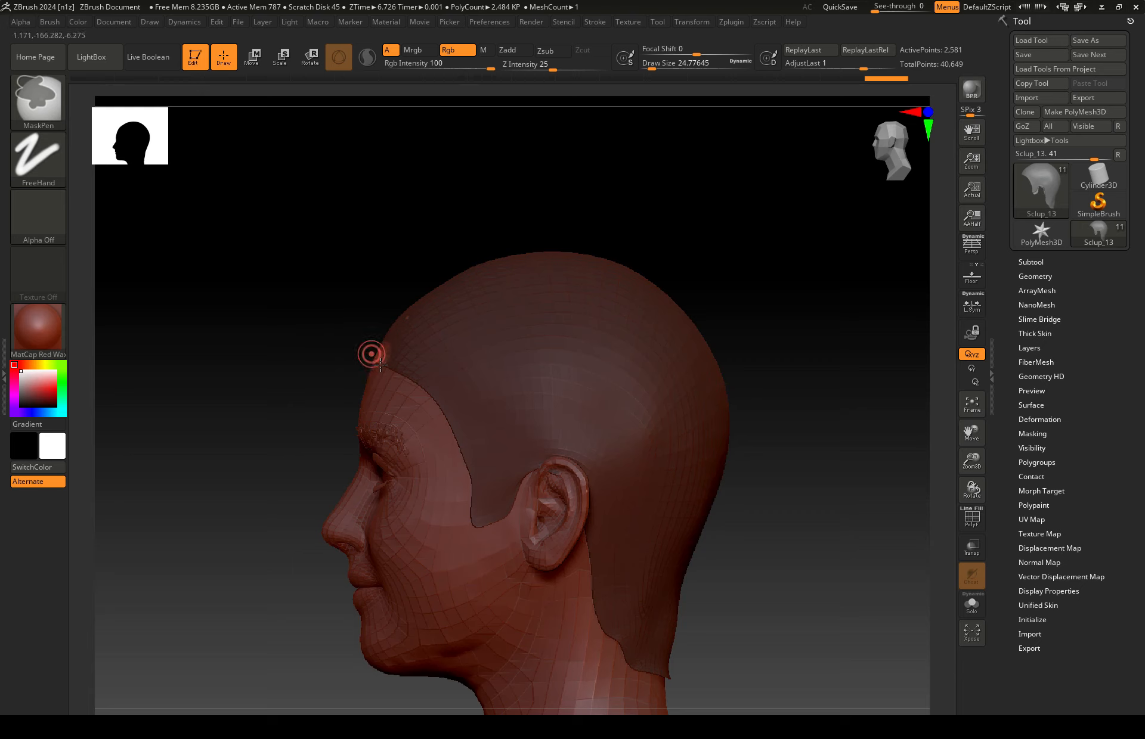
{"action": "mouse_move", "coordinate": [373, 353]}
{"action": "left_mouse_down", "text": "ctrl"}
{"action": "mouse_move", "coordinate": [426, 390]}
{"action": "mouse_move", "coordinate": [462, 462]}
{"action": "mouse_move", "coordinate": [472, 525]}
{"action": "left_mouse_up", "text": "ctrl"}
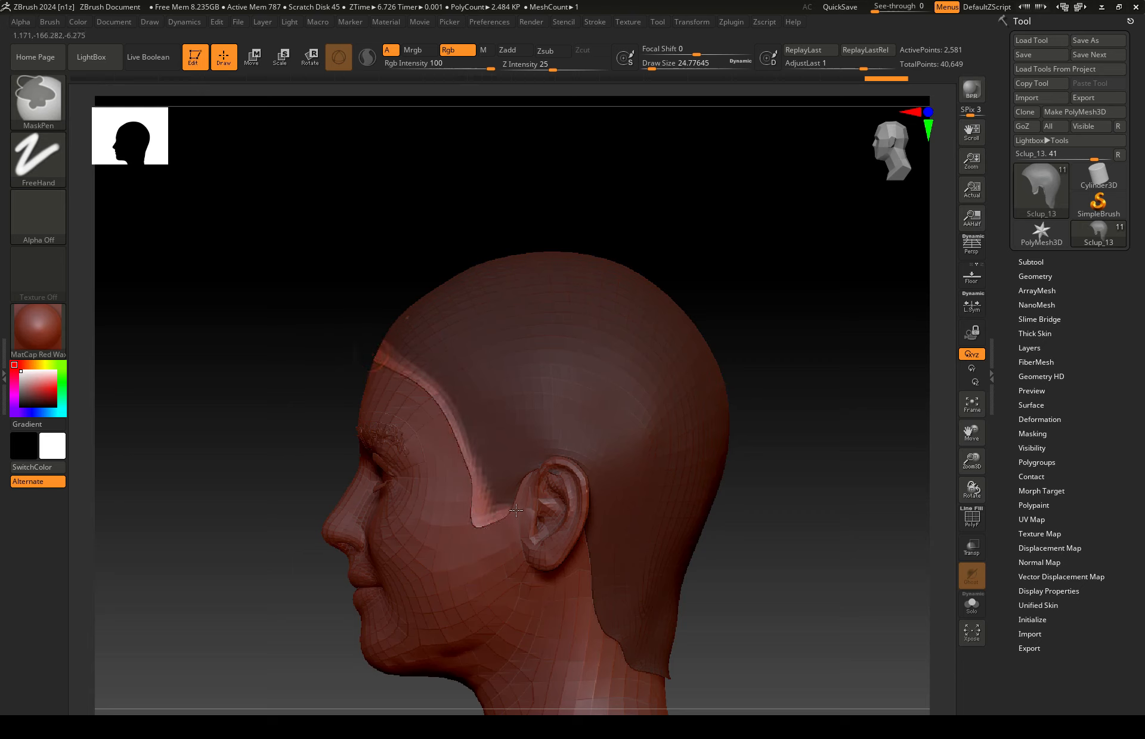
{"action": "mouse_move", "coordinate": [576, 480]}
{"action": "left_mouse_down", "text": "ctrl"}
{"action": "mouse_move", "coordinate": [626, 653]}
{"action": "mouse_move", "coordinate": [664, 678]}
{"action": "mouse_move", "coordinate": [739, 674]}
{"action": "left_mouse_up", "text": "ctrl"}
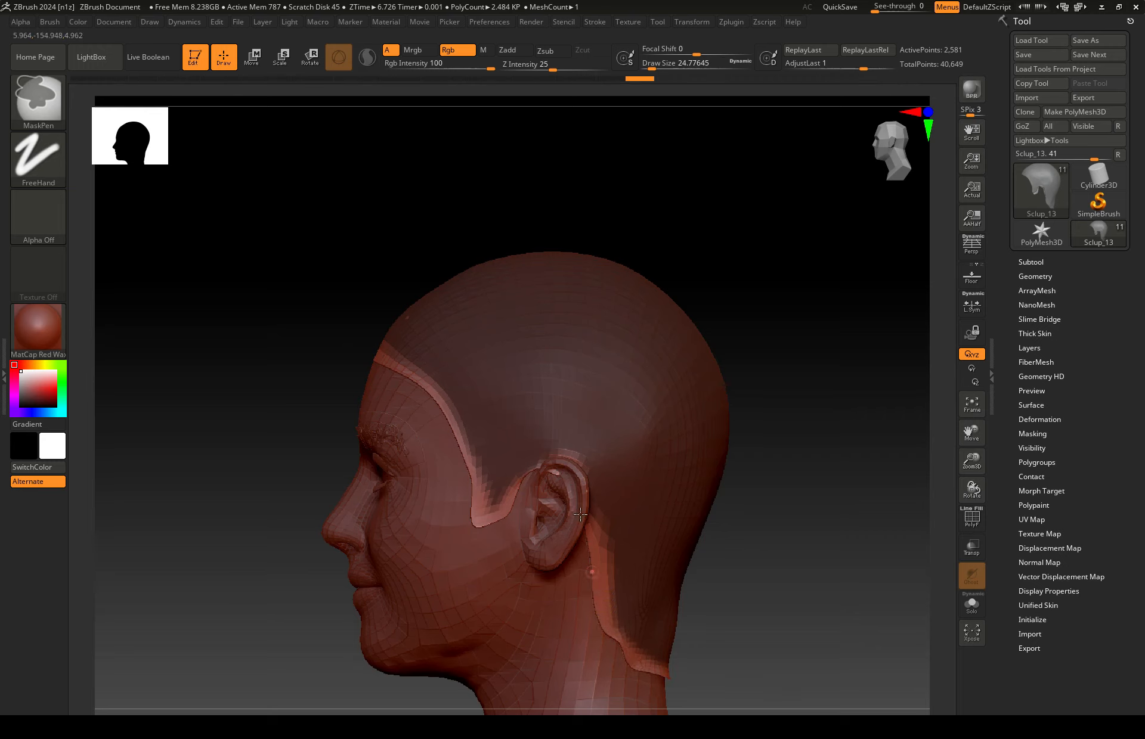
{"action": "right_click_drag", "start_coordinate": [593, 567], "coordinate": [527, 524]}
{"action": "mouse_move", "coordinate": [525, 516]}
{"action": "left_mouse_down", "text": "ctrl+alt"}
{"action": "mouse_move", "coordinate": [532, 477]}
{"action": "mouse_move", "coordinate": [560, 464]}
{"action": "left_mouse_up", "text": "ctrl+alt"}
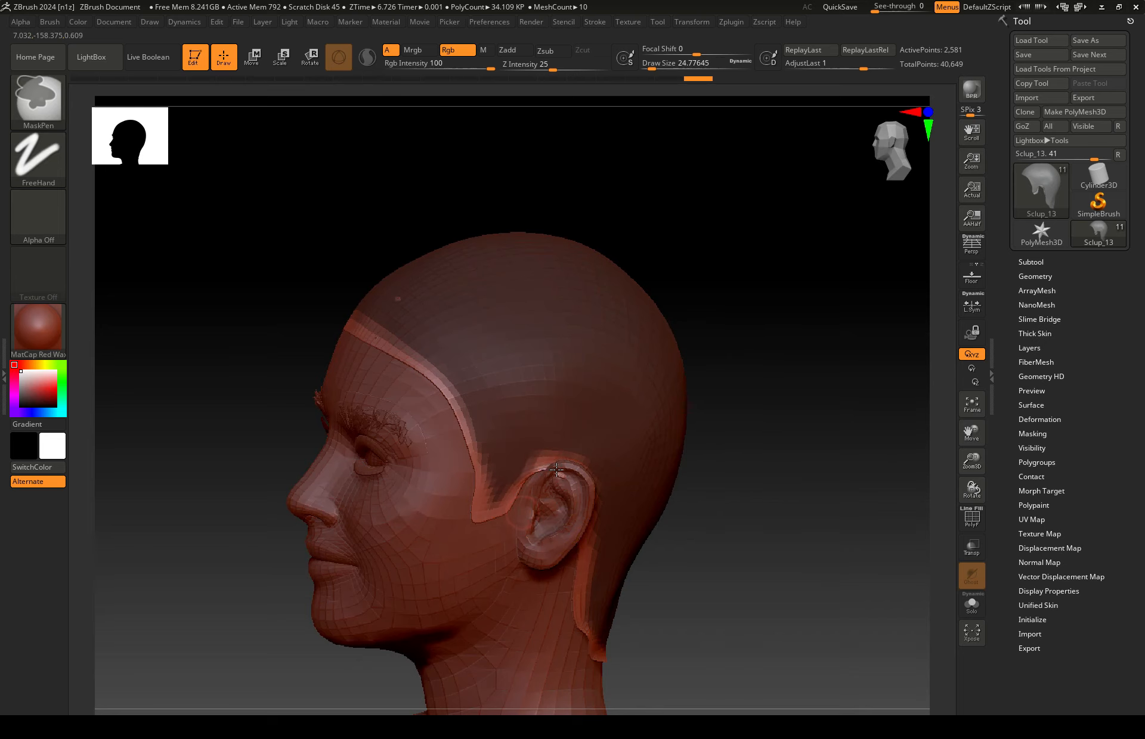
{"action": "left_click_drag", "start_coordinate": [495, 511], "coordinate": [493, 511], "text": "ctrl+alt"}
Step: Widen the unmasked strip on the right side around the sideburn and along the temple up to the forehead hairline
{"action": "mouse_move", "coordinate": [364, 525]}
{"action": "right_mouse_down"}
{"action": "mouse_move", "coordinate": [476, 533]}
{"action": "mouse_move", "coordinate": [468, 540]}
{"action": "right_mouse_up"}
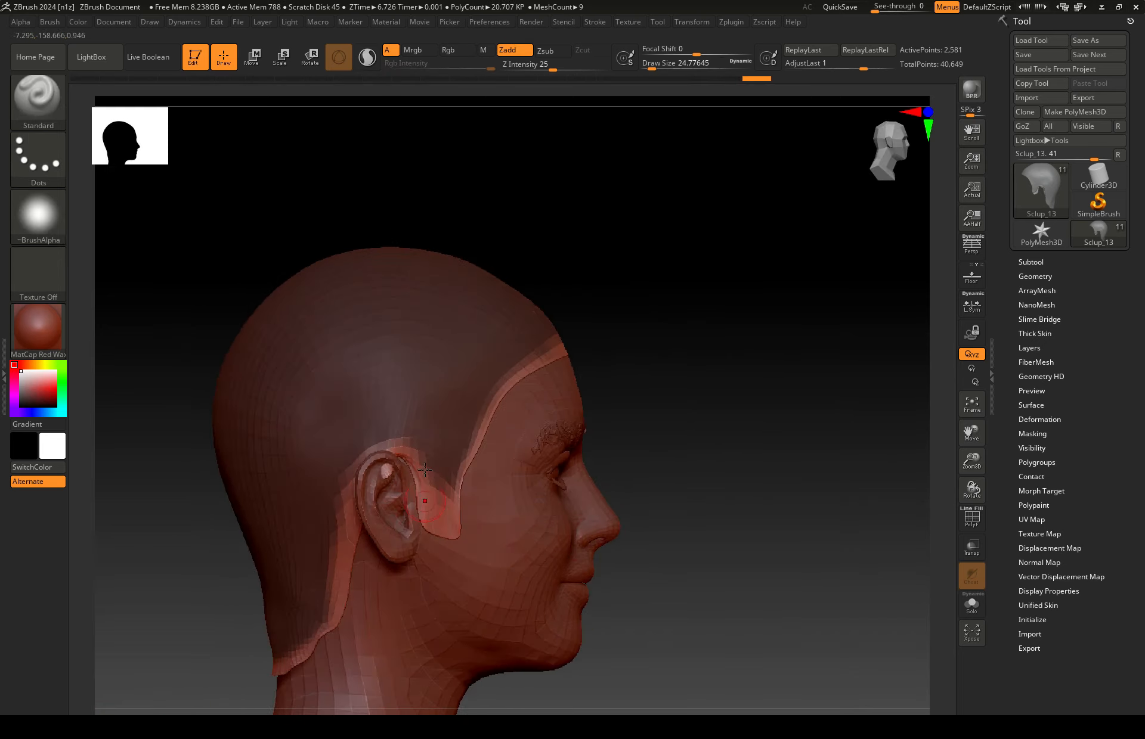
{"action": "right_click_drag", "start_coordinate": [471, 460], "coordinate": [498, 530], "text": "ctrl"}
{"action": "left_click_drag", "start_coordinate": [472, 520], "coordinate": [475, 517], "text": "ctrl+alt"}
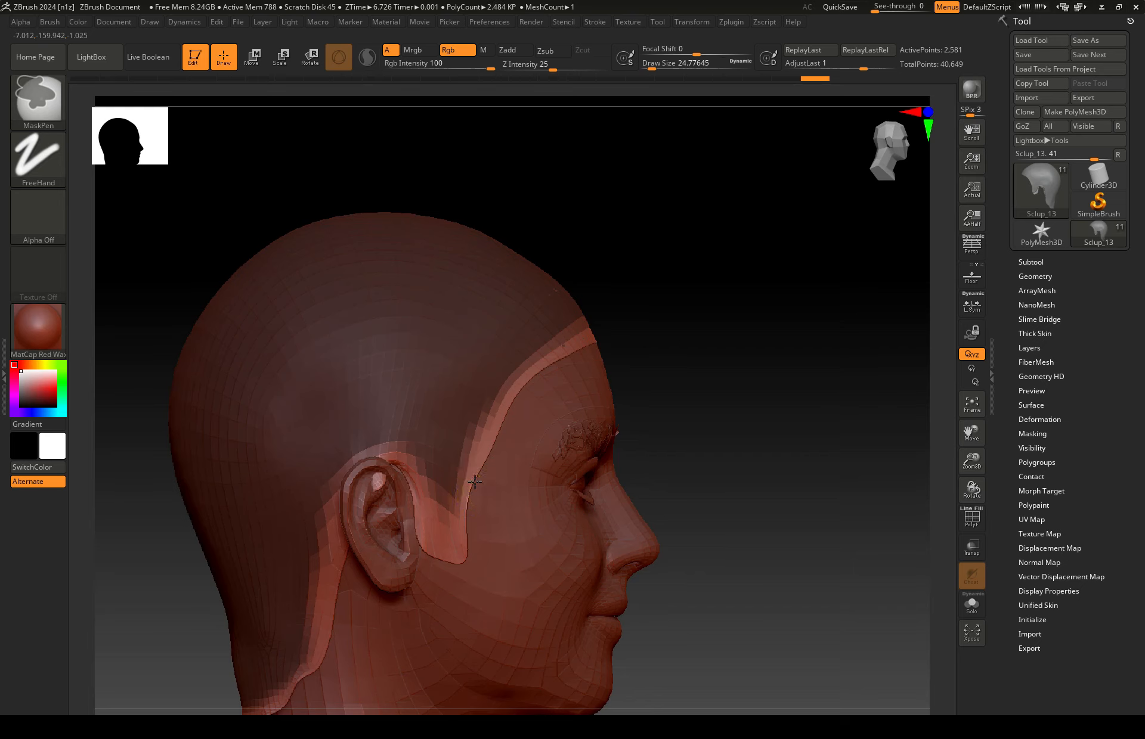
{"action": "left_click_drag", "start_coordinate": [588, 343], "coordinate": [596, 335], "text": "ctrl+alt"}
{"action": "mouse_move", "coordinate": [497, 404]}
{"action": "left_mouse_down", "text": "ctrl+alt"}
{"action": "mouse_move", "coordinate": [505, 377]}
{"action": "mouse_move", "coordinate": [551, 339]}
{"action": "mouse_move", "coordinate": [607, 319]}
{"action": "left_mouse_up", "text": "ctrl+alt"}
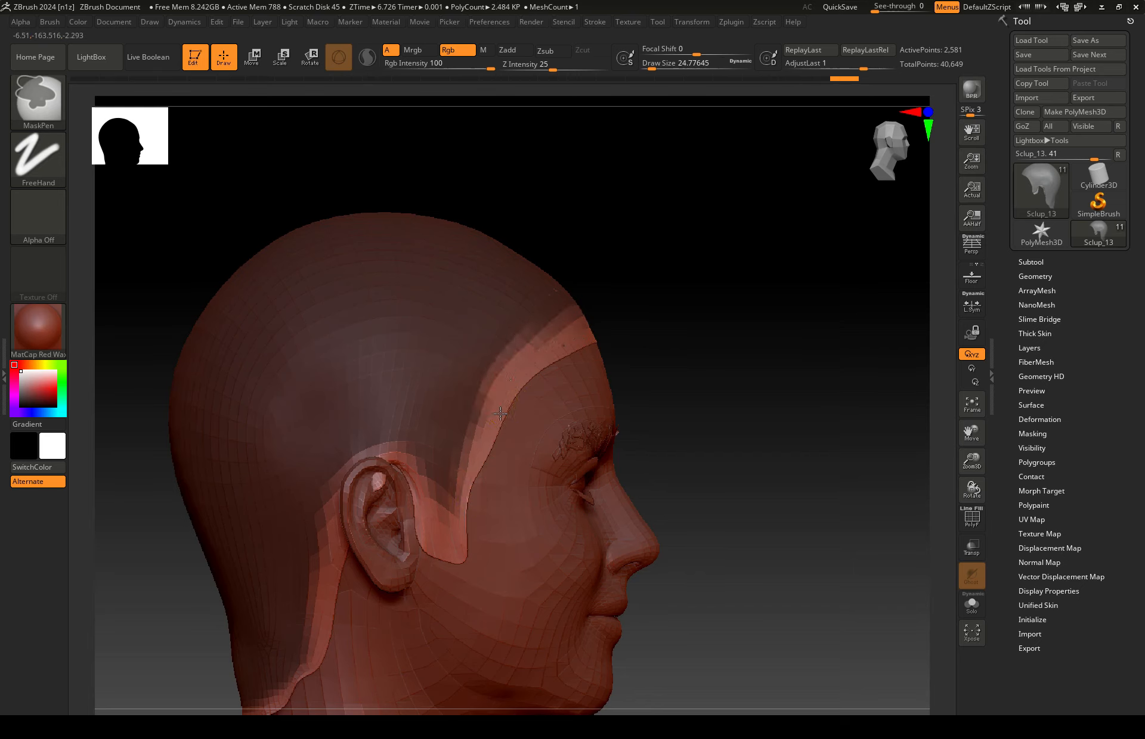
{"action": "left_click_drag", "start_coordinate": [500, 414], "coordinate": [482, 476], "text": "ctrl+alt"}
{"action": "left_click_drag", "start_coordinate": [553, 356], "coordinate": [623, 308], "text": "ctrl+alt"}
Step: Open the RealTimeHairV2 plugin controls and keep the plugin palette docked beside the canvas
{"action": "left_click_drag", "start_coordinate": [647, 484], "coordinate": [533, 507]}
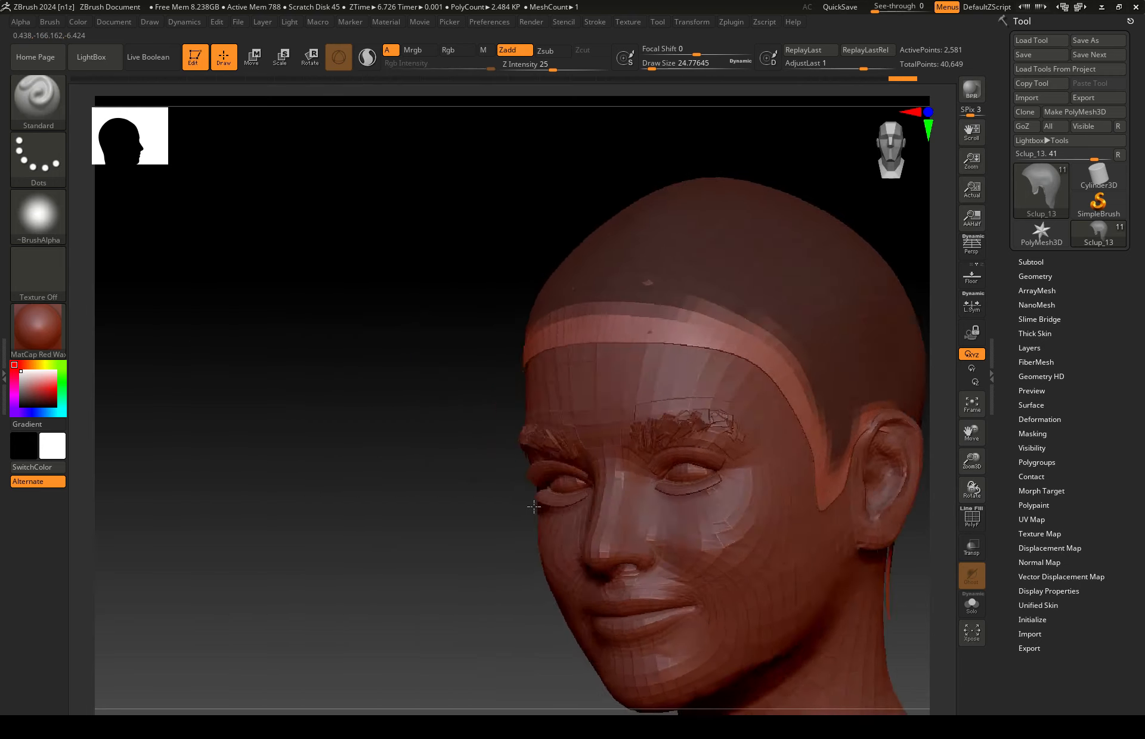
{"action": "right_click_drag", "start_coordinate": [533, 507], "coordinate": [602, 429]}
{"action": "right_click_drag", "start_coordinate": [602, 429], "coordinate": [625, 426]}
{"action": "right_click_drag", "start_coordinate": [482, 416], "coordinate": [480, 463], "text": "alt"}
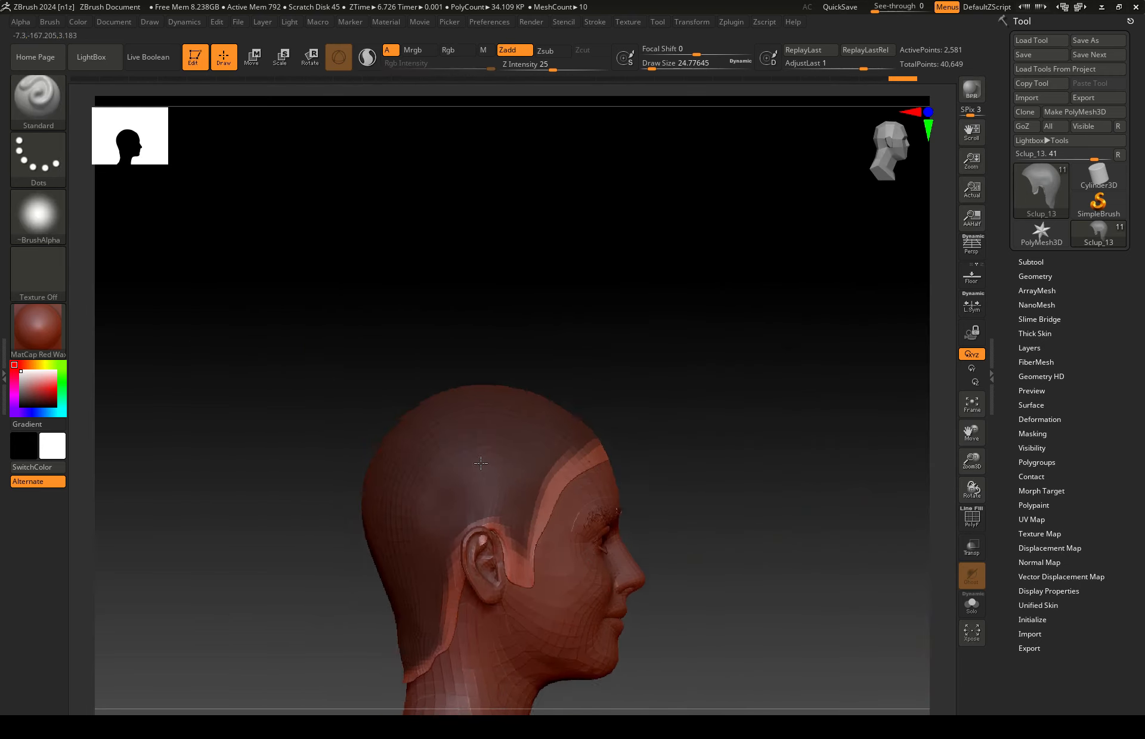
{"action": "right_click_drag", "start_coordinate": [537, 533], "coordinate": [546, 577], "text": "ctrl"}
{"action": "right_click_drag", "start_coordinate": [546, 577], "coordinate": [596, 380], "text": "alt"}
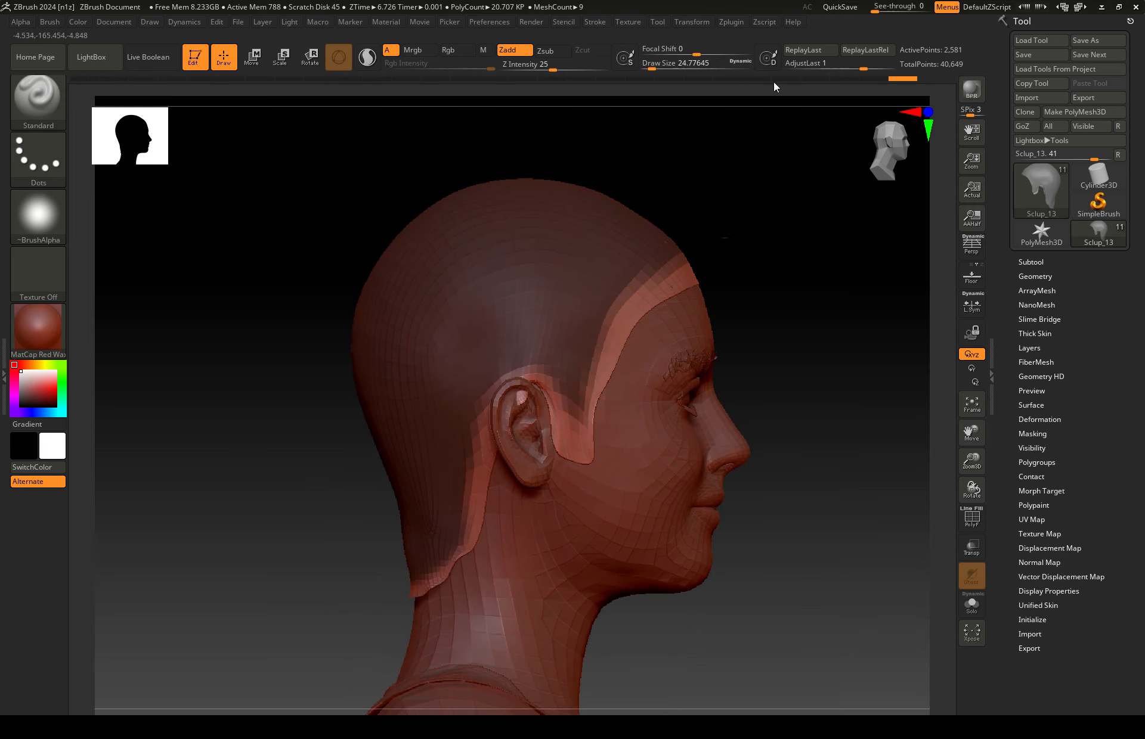
{"action": "left_click", "coordinate": [691, 22]}
{"action": "left_click", "coordinate": [731, 22]}
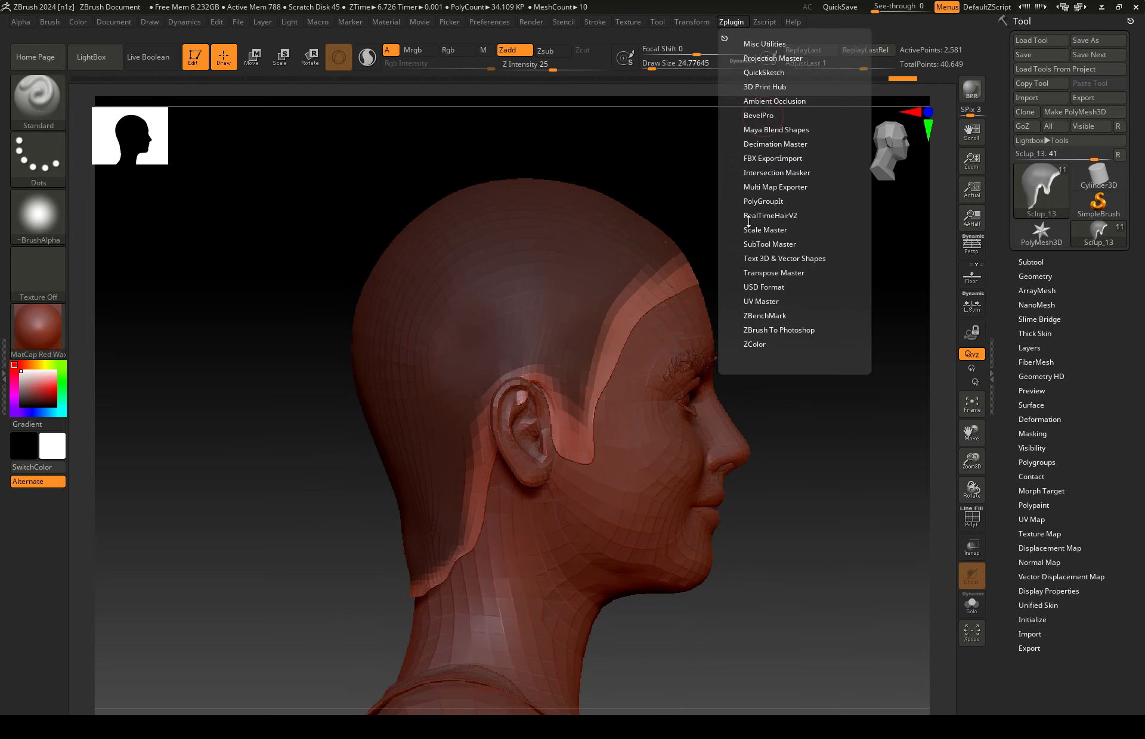
{"action": "left_click", "coordinate": [772, 216]}
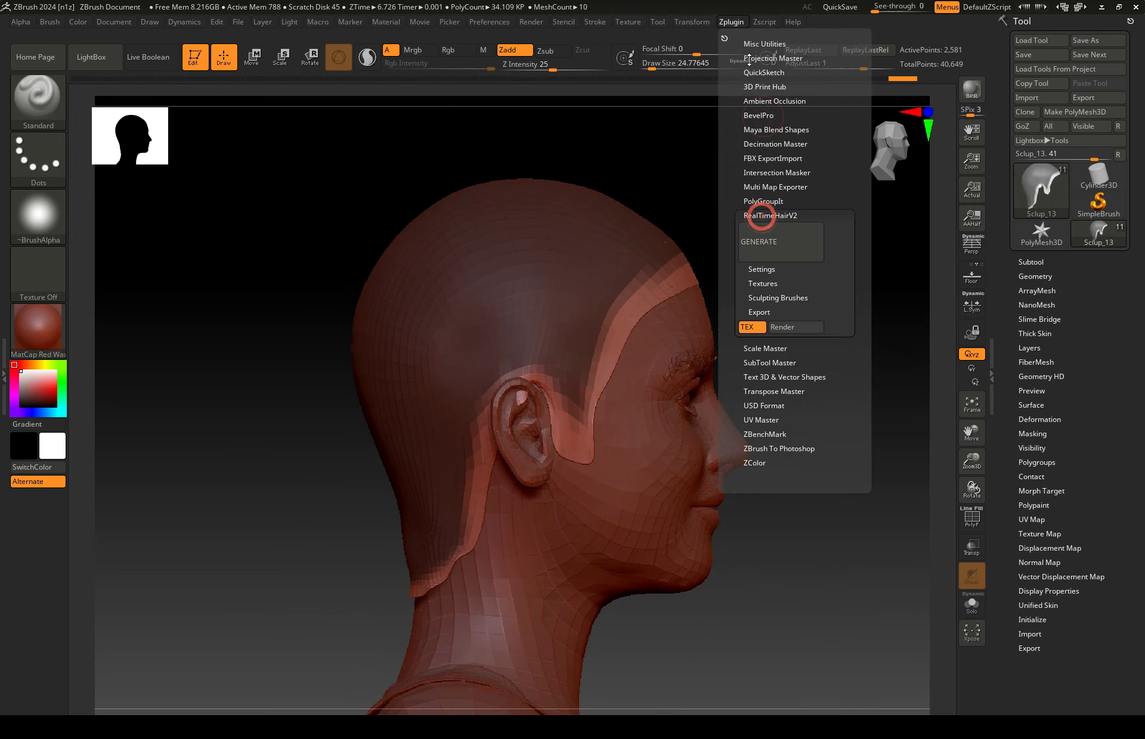
{"action": "left_click", "coordinate": [727, 41]}
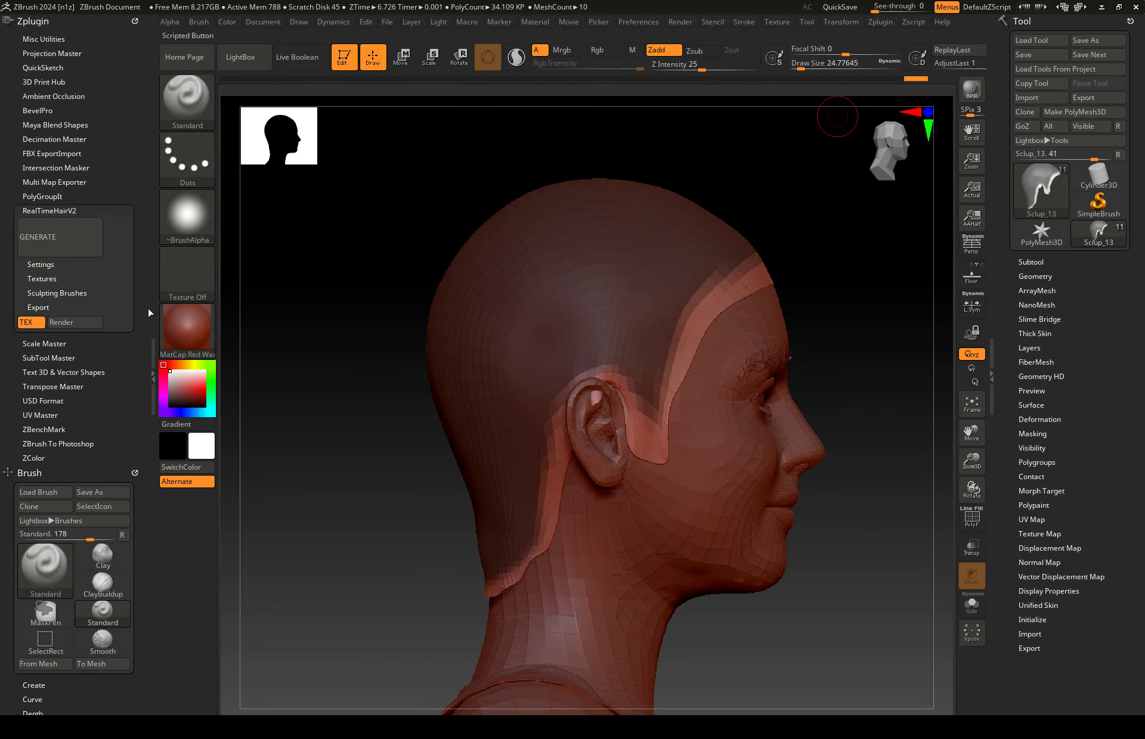
Step: Show the FiberMesh preview and modifiers for the scalp, and generate hair cards on it with RealTimeHairV2
{"action": "left_click", "coordinate": [1041, 364]}
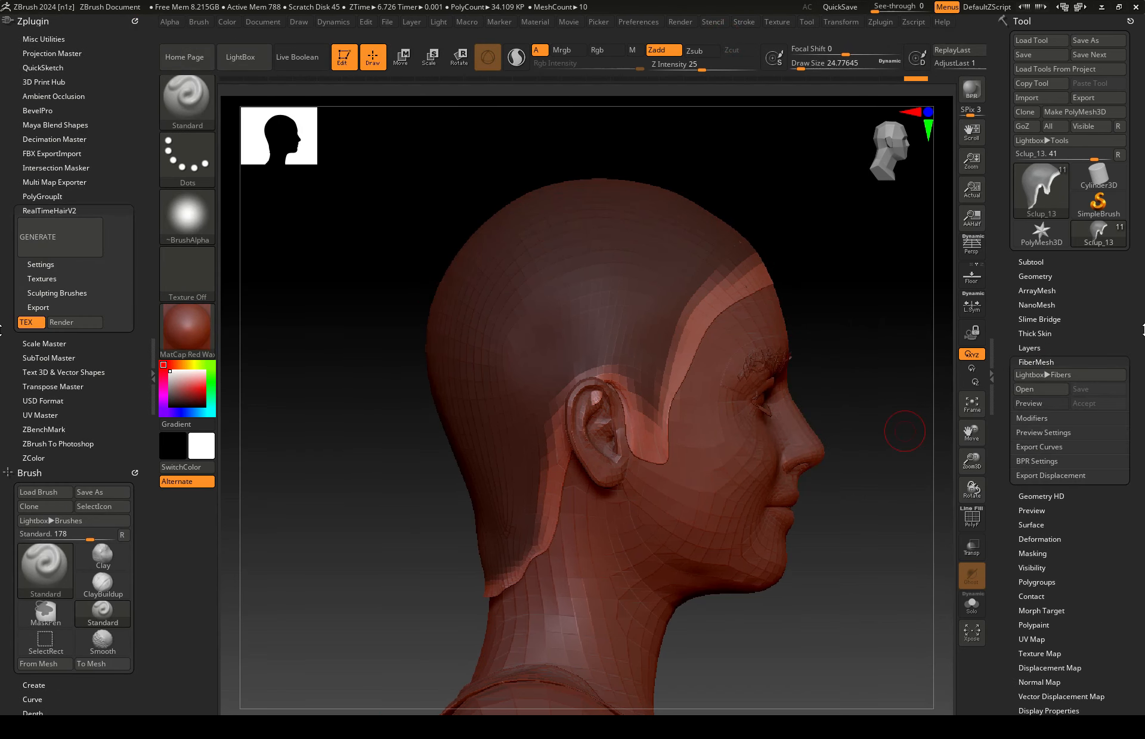
{"action": "left_click", "coordinate": [1042, 356]}
{"action": "left_click", "coordinate": [1043, 369]}
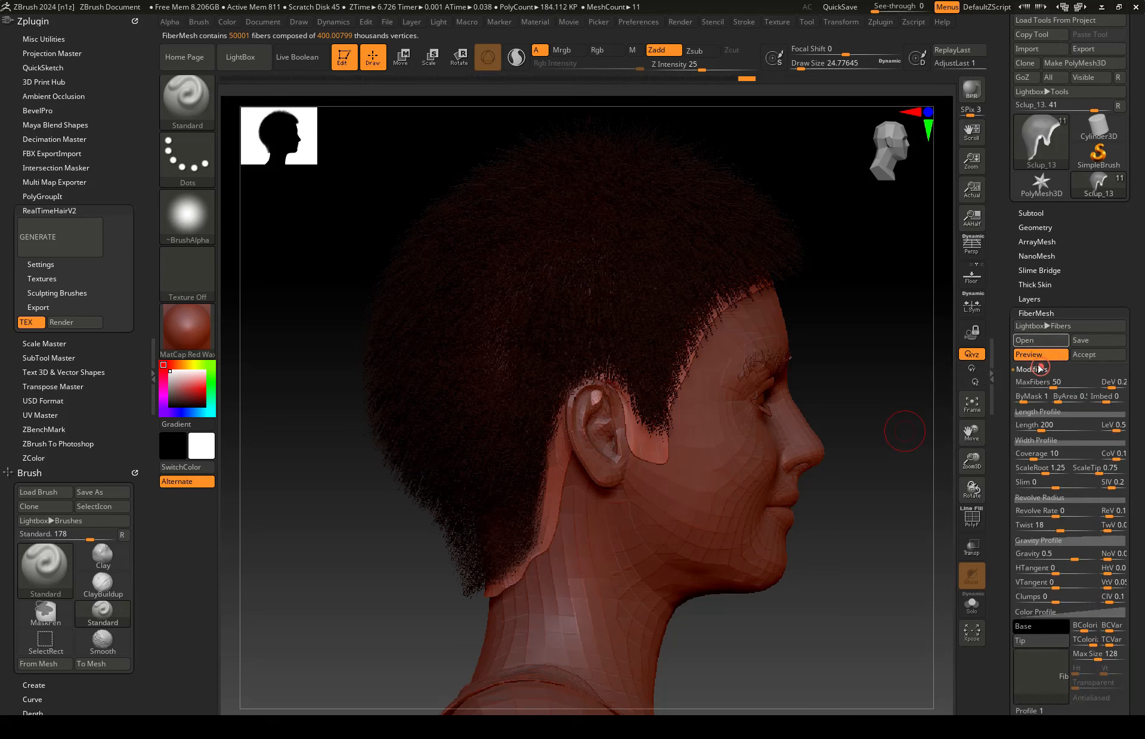
{"action": "left_click", "coordinate": [76, 254]}
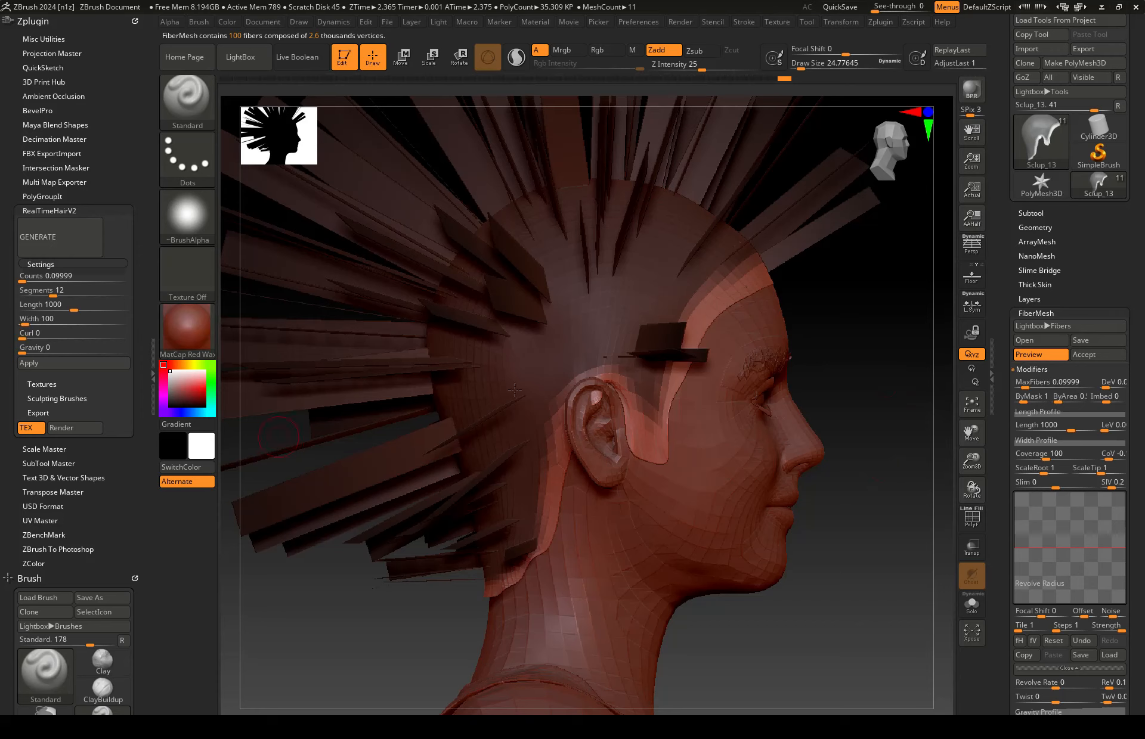
Step: Load the WaveHair fiber preset from the LightBox fiber library onto the scalp and close the library
{"action": "mouse_move", "coordinate": [880, 495]}
{"action": "left_mouse_down"}
{"action": "mouse_move", "coordinate": [769, 486]}
{"action": "mouse_move", "coordinate": [854, 474]}
{"action": "left_mouse_up"}
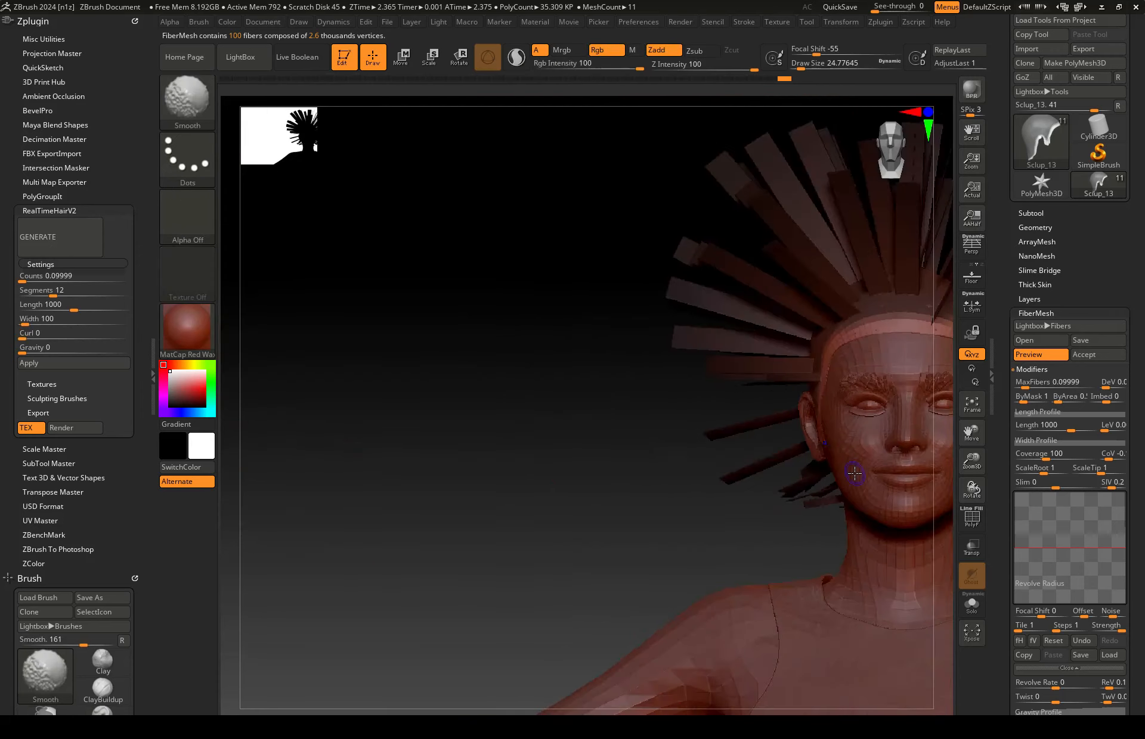
{"action": "right_click_drag", "start_coordinate": [855, 474], "coordinate": [857, 535], "text": "alt"}
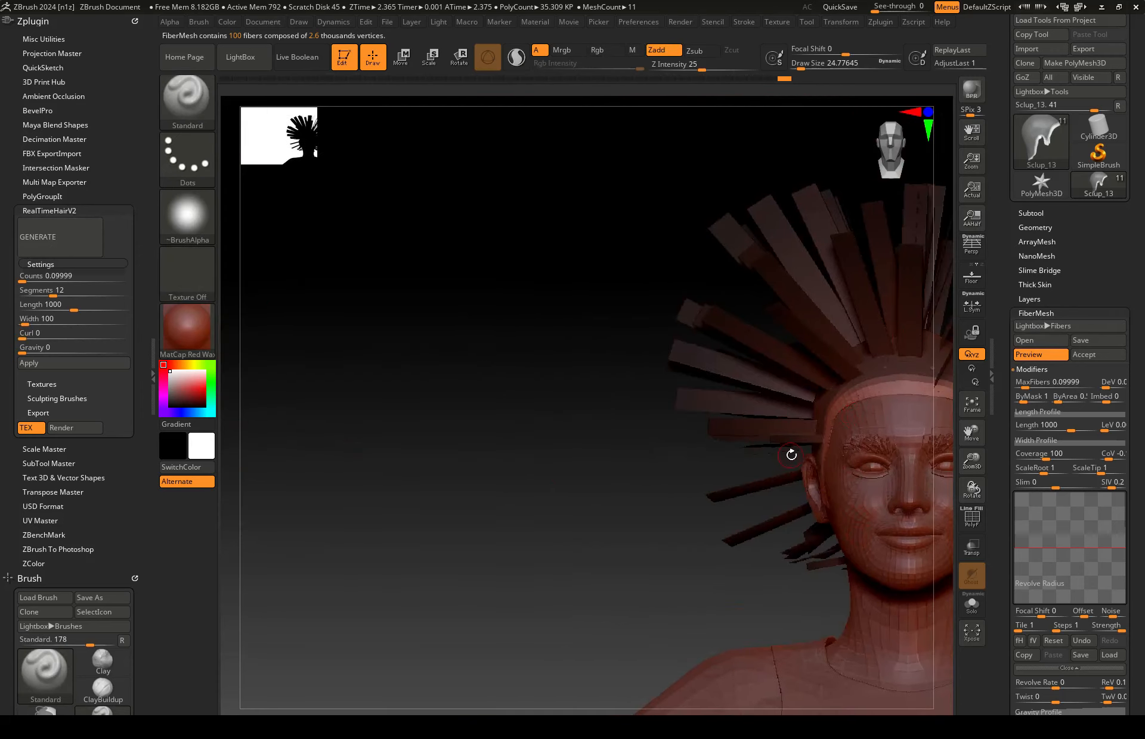
{"action": "mouse_move", "coordinate": [791, 455]}
{"action": "right_mouse_down", "text": "alt"}
{"action": "mouse_move", "coordinate": [367, 341]}
{"action": "mouse_move", "coordinate": [449, 371]}
{"action": "right_mouse_up", "text": "alt"}
{"action": "right_click_drag", "start_coordinate": [546, 249], "coordinate": [578, 287], "text": "ctrl"}
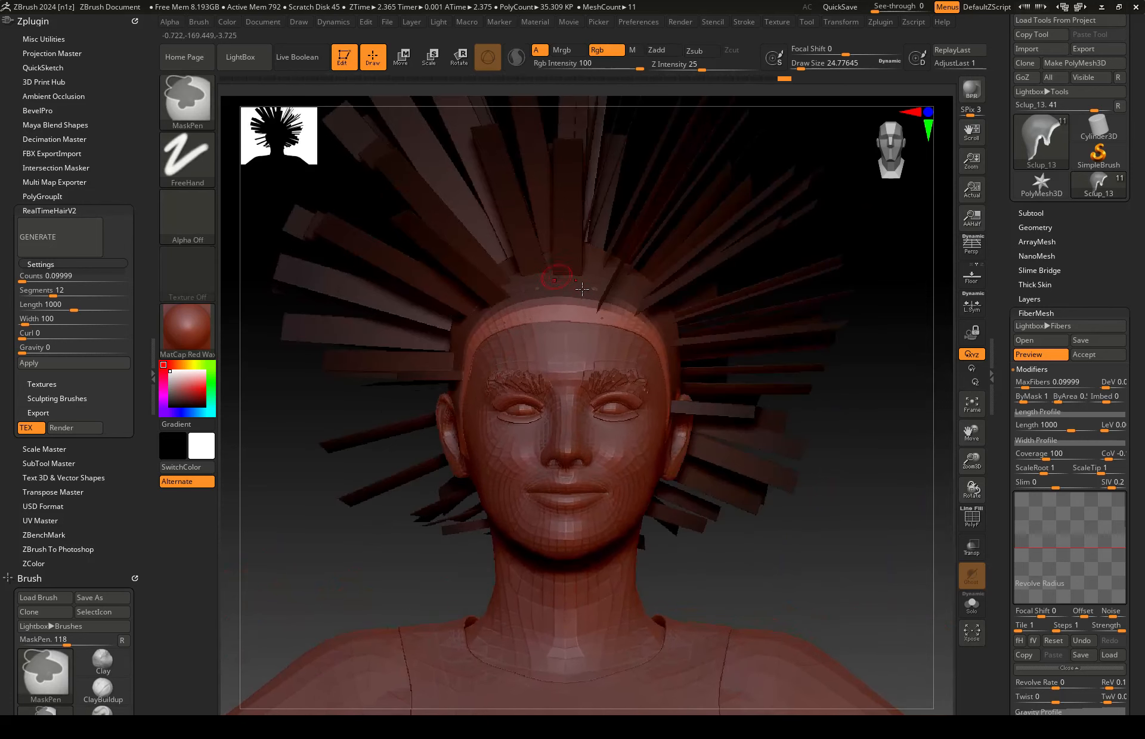
{"action": "left_click", "coordinate": [1040, 326]}
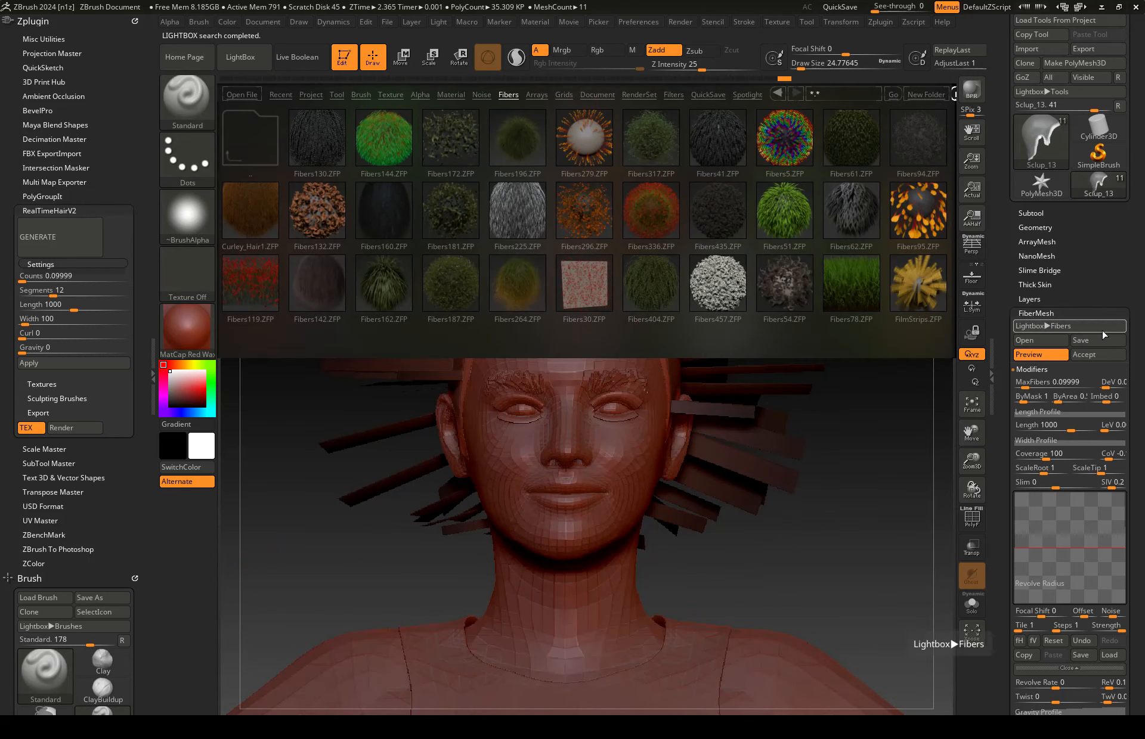
{"action": "left_click_drag", "start_coordinate": [879, 197], "coordinate": [753, 193]}
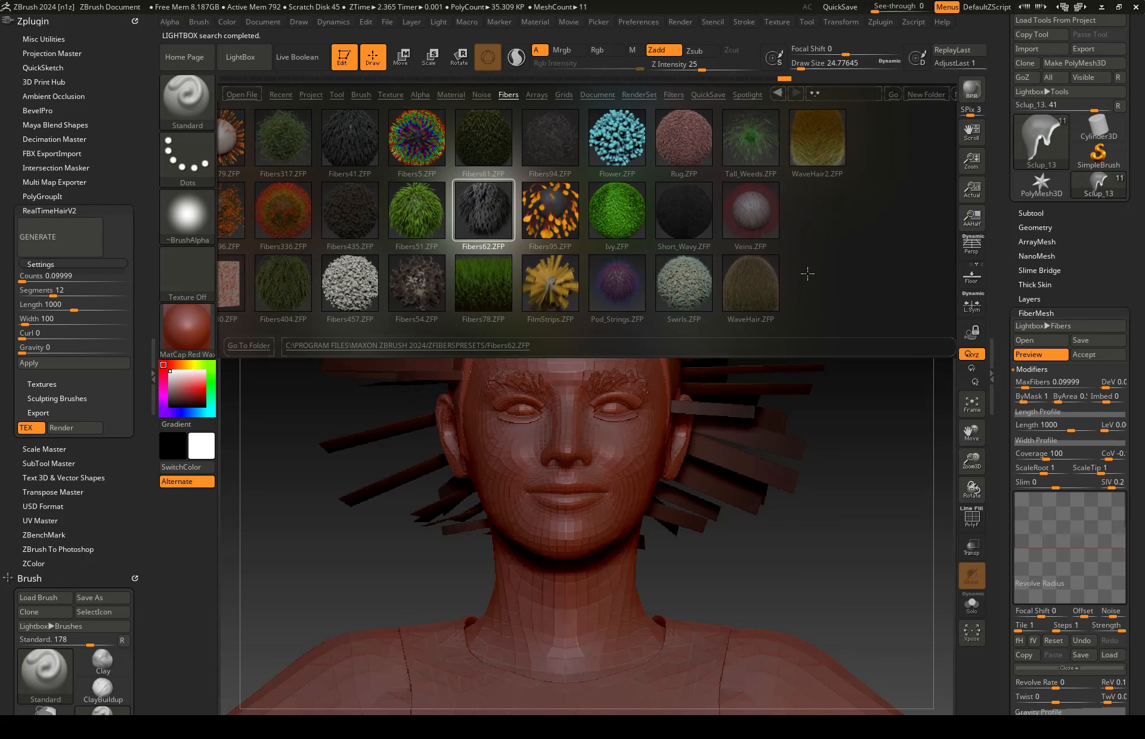
{"action": "left_click", "coordinate": [754, 280]}
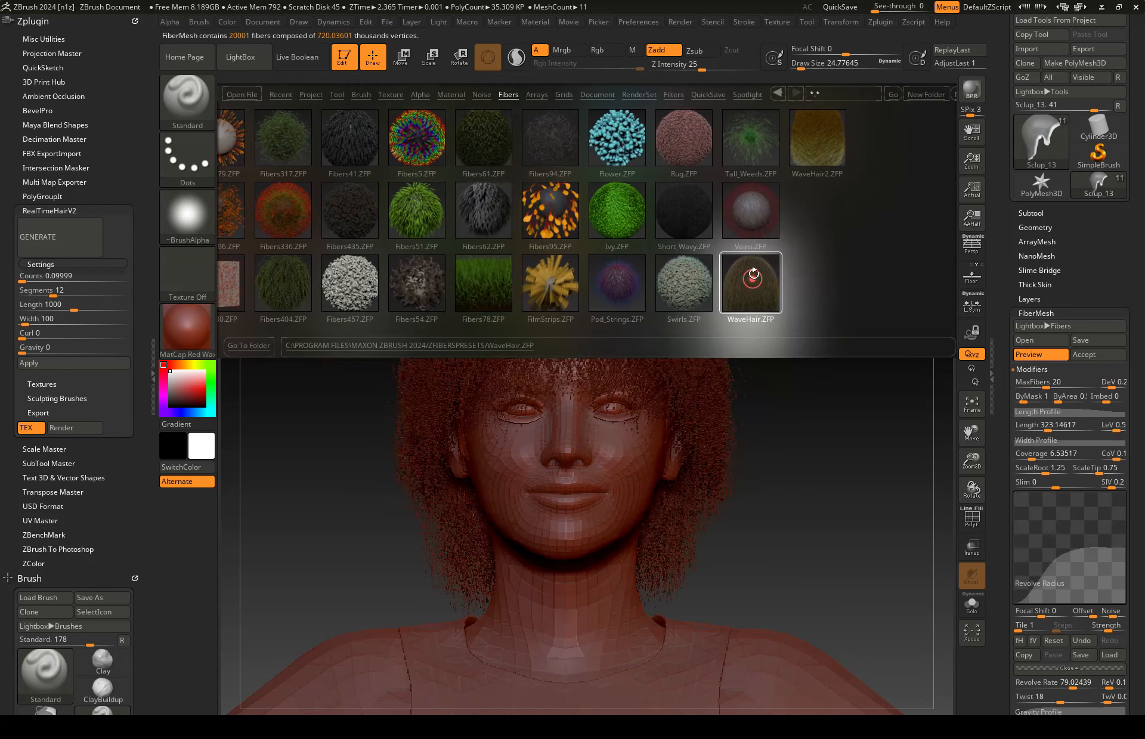
{"action": "left_click", "coordinate": [241, 58]}
Step: Set the FiberMesh Coverage to 5000 and reduce MaxFibers to 1.5508 to turn the strands into wide cards
{"action": "left_click_drag", "start_coordinate": [1143, 489], "coordinate": [1144, 354]}
{"action": "right_click_drag", "start_coordinate": [583, 202], "coordinate": [586, 245], "text": "ctrl"}
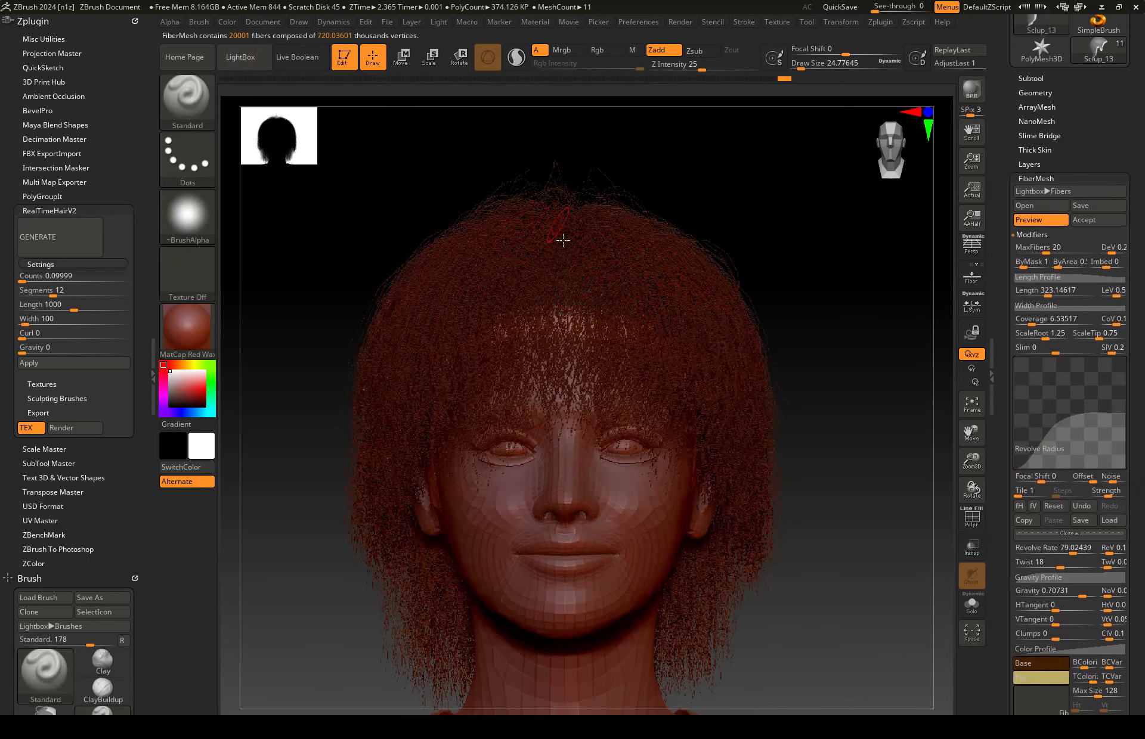
{"action": "scroll", "coordinate": [1115, 391], "scroll_direction": "down", "scroll_amount": 5}
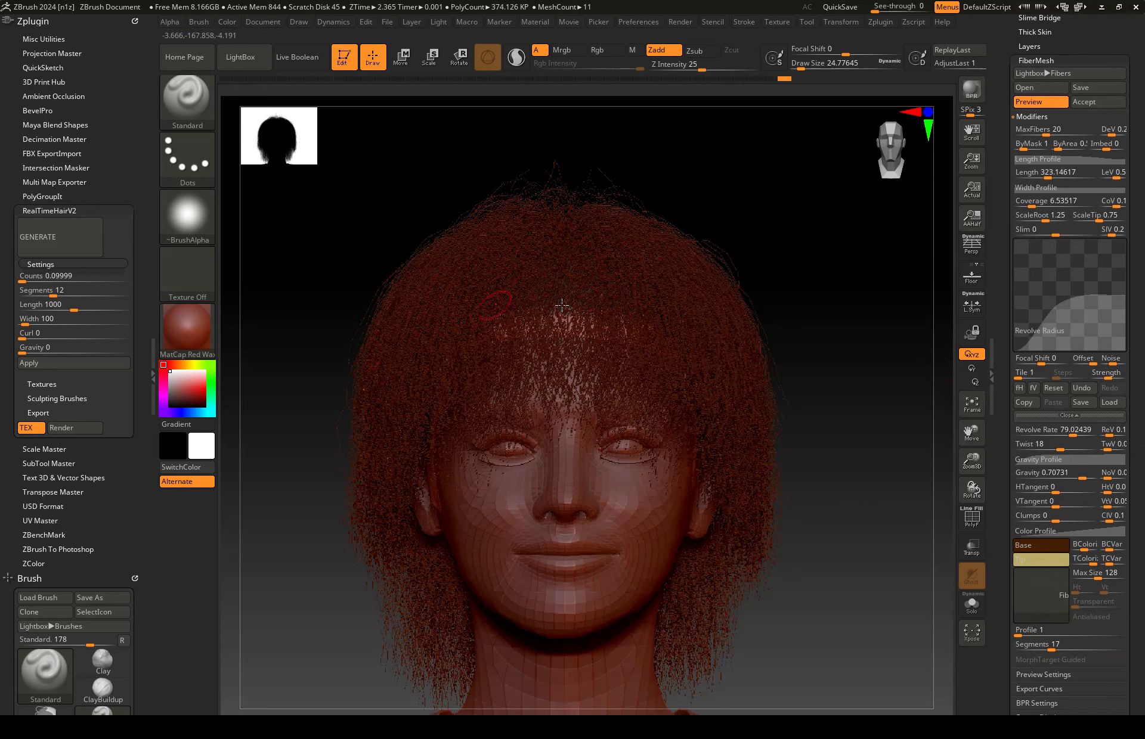
{"action": "left_click_drag", "start_coordinate": [1143, 409], "coordinate": [1144, 428]}
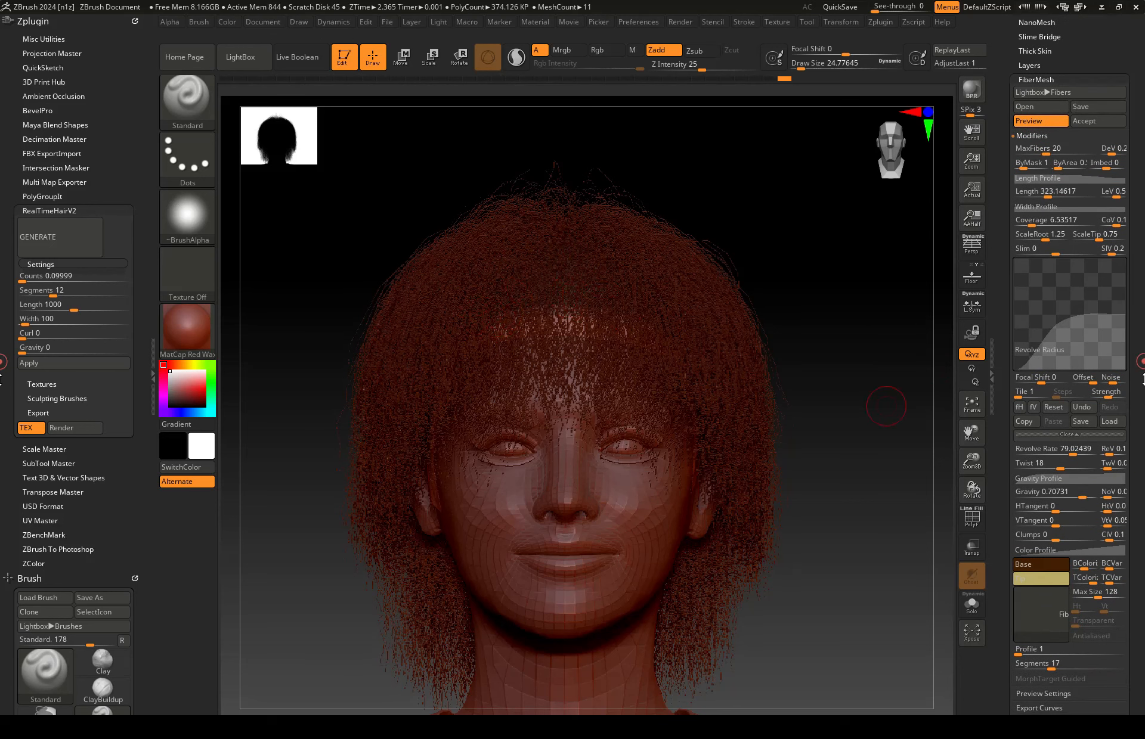
{"action": "left_click_drag", "start_coordinate": [1036, 224], "coordinate": [1096, 224]}
{"action": "left_click_drag", "start_coordinate": [1064, 153], "coordinate": [1023, 155]}
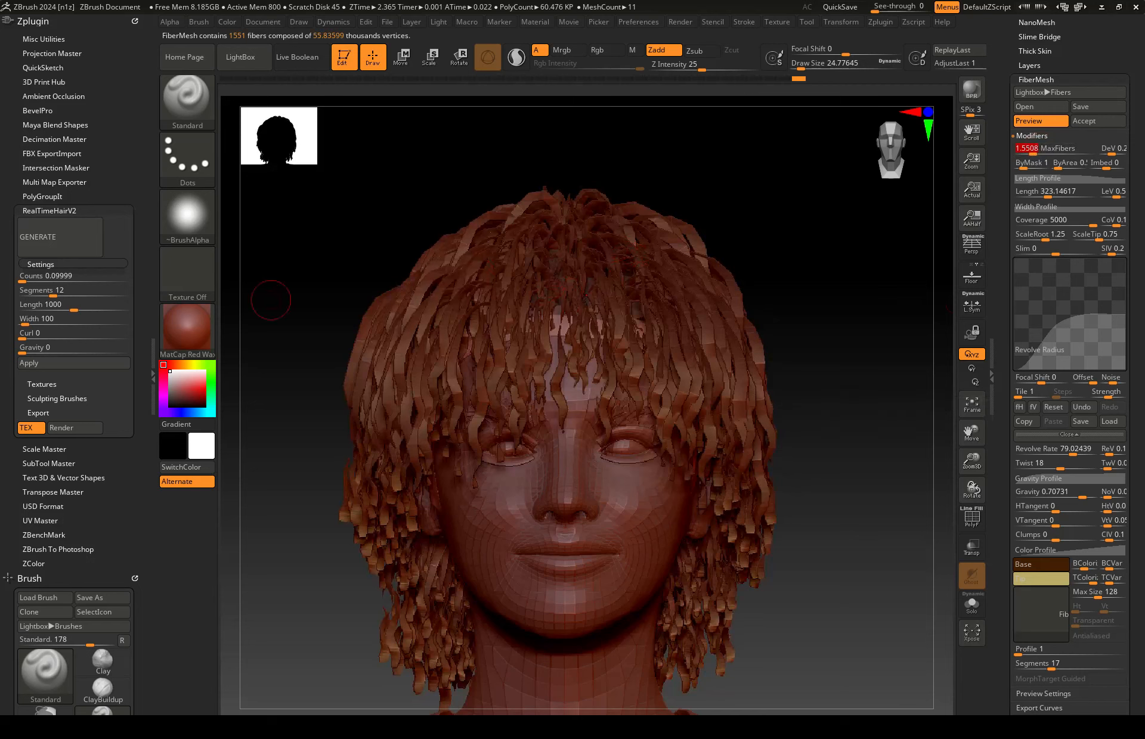
Step: Set the Width in the RealTimeHairV2 settings to 3000, and restore the FiberMesh Coverage to 5000
{"action": "mouse_move", "coordinate": [24, 326]}
{"action": "left_mouse_down"}
{"action": "mouse_move", "coordinate": [139, 325]}
{"action": "mouse_move", "coordinate": [18, 325]}
{"action": "left_mouse_up"}
{"action": "left_click_drag", "start_coordinate": [120, 325], "coordinate": [157, 324]}
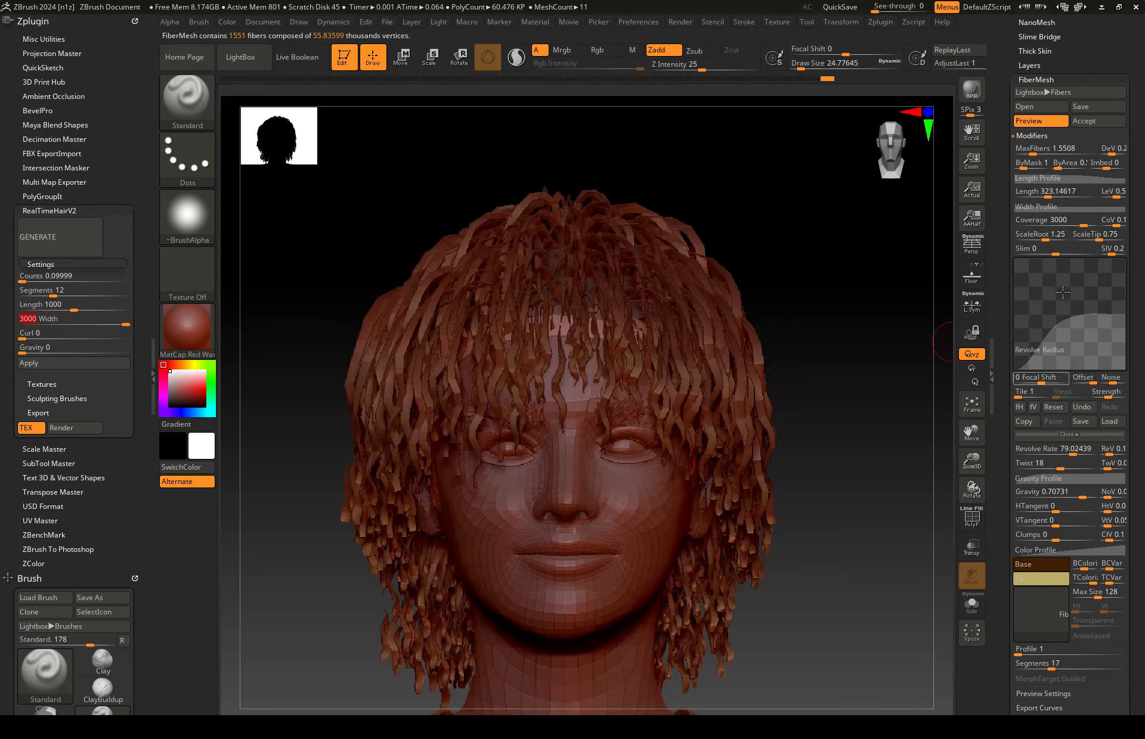
{"action": "left_click_drag", "start_coordinate": [1086, 224], "coordinate": [1104, 224]}
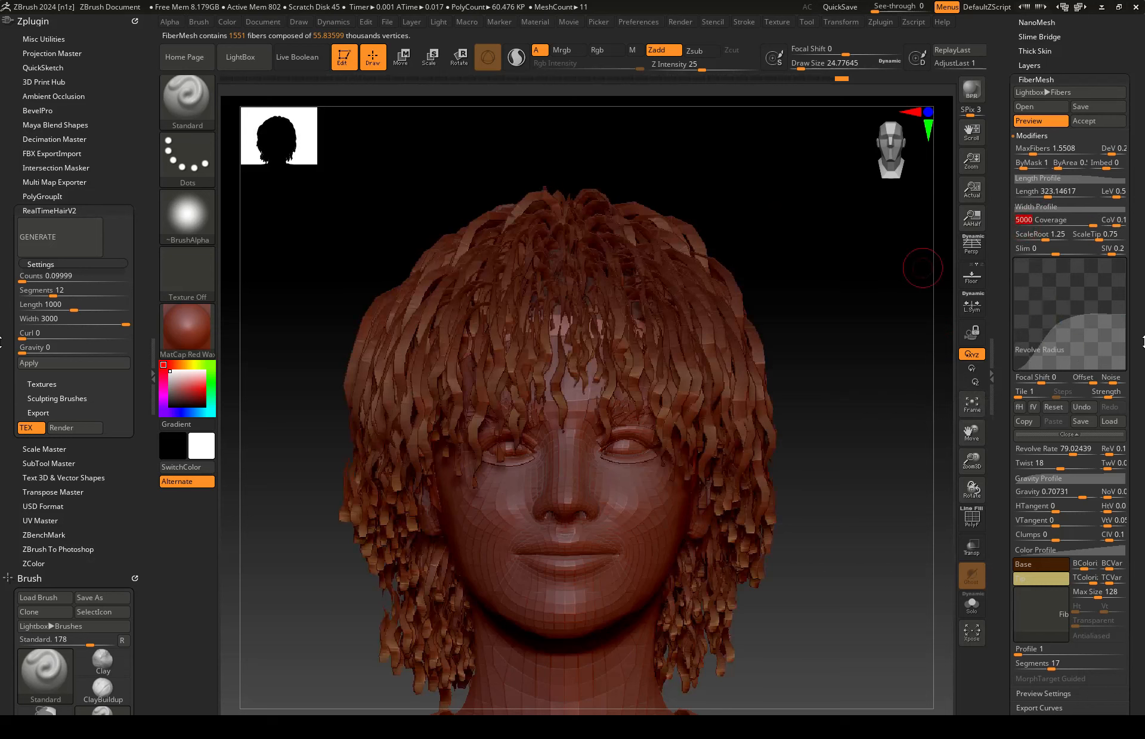
{"action": "left_click_drag", "start_coordinate": [1143, 341], "coordinate": [1143, 334]}
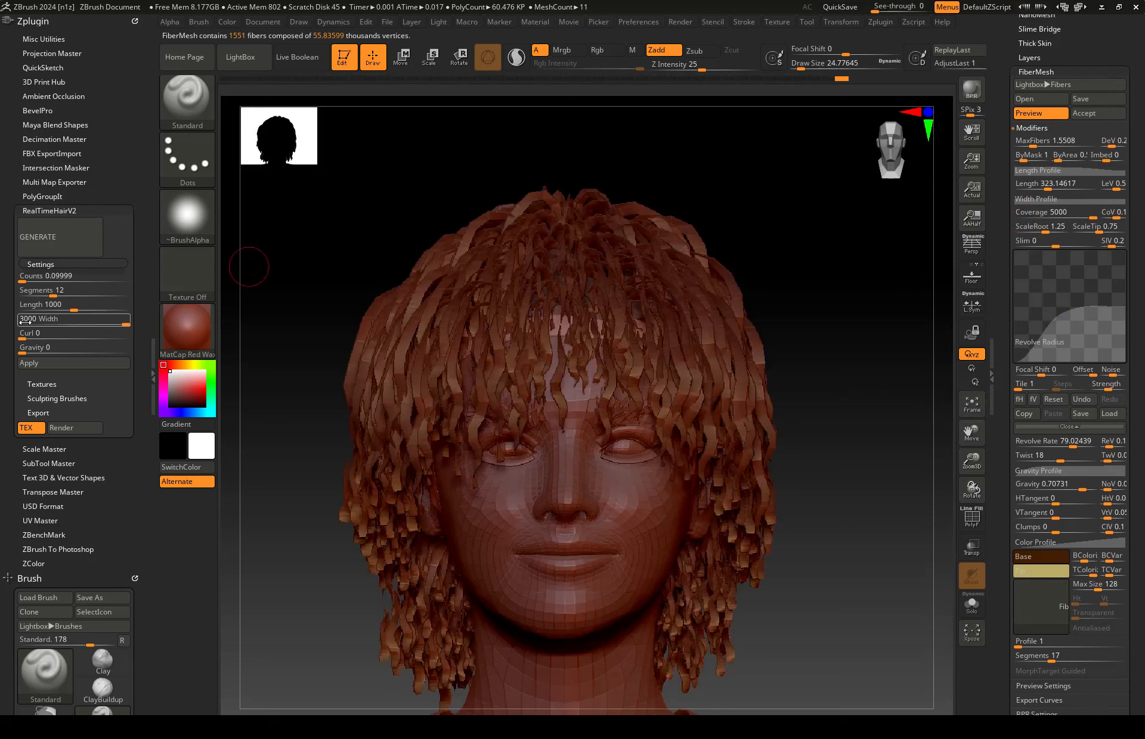
Step: Set the RealTimeHairV2 Curl to 74.13793 and Gravity to 0, and reset the Revolve Radius curve
{"action": "left_click_drag", "start_coordinate": [24, 336], "coordinate": [122, 338]}
{"action": "mouse_move", "coordinate": [32, 352]}
{"action": "left_mouse_down"}
{"action": "mouse_move", "coordinate": [65, 352]}
{"action": "mouse_move", "coordinate": [23, 353]}
{"action": "left_mouse_up"}
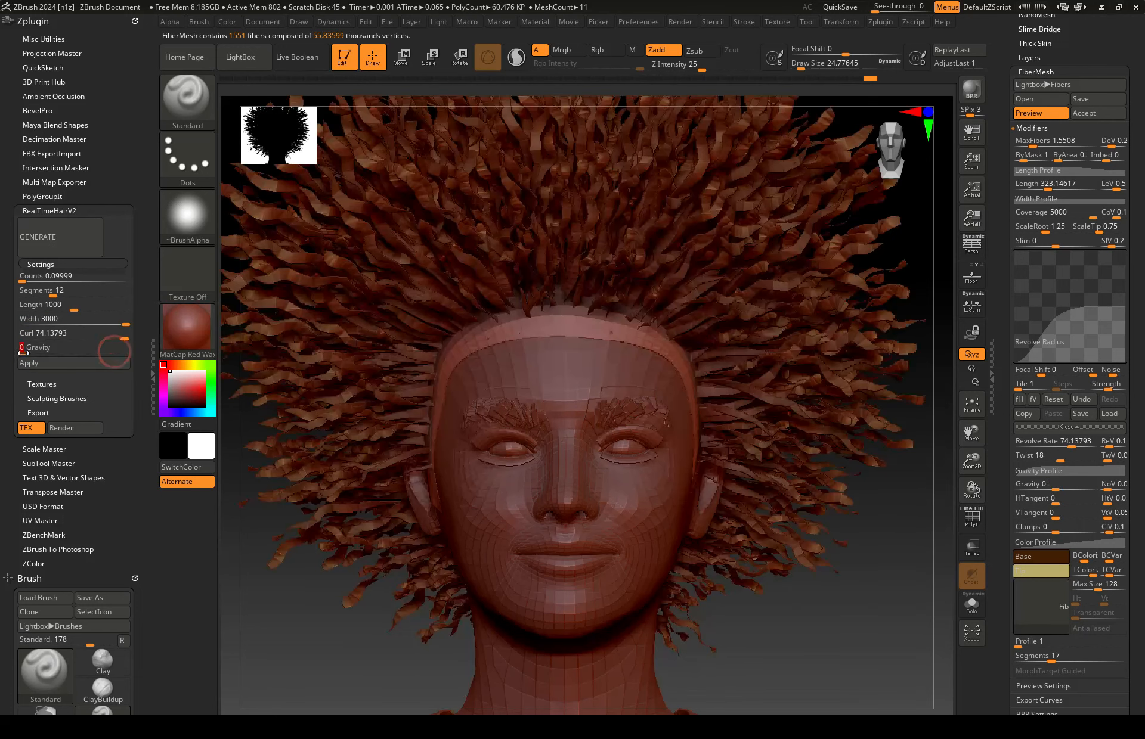
{"action": "right_click_drag", "start_coordinate": [608, 409], "coordinate": [667, 363], "text": "ctrl"}
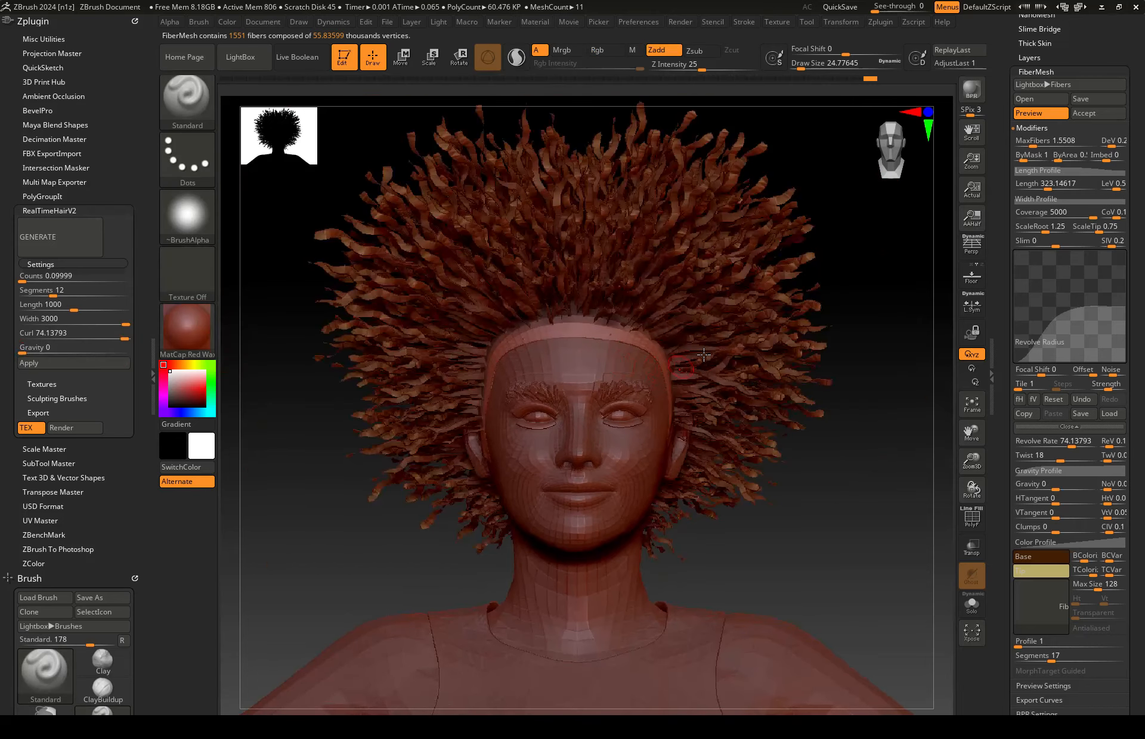
{"action": "mouse_move", "coordinate": [556, 367]}
{"action": "right_mouse_down"}
{"action": "mouse_move", "coordinate": [585, 389]}
{"action": "mouse_move", "coordinate": [521, 324]}
{"action": "right_mouse_up"}
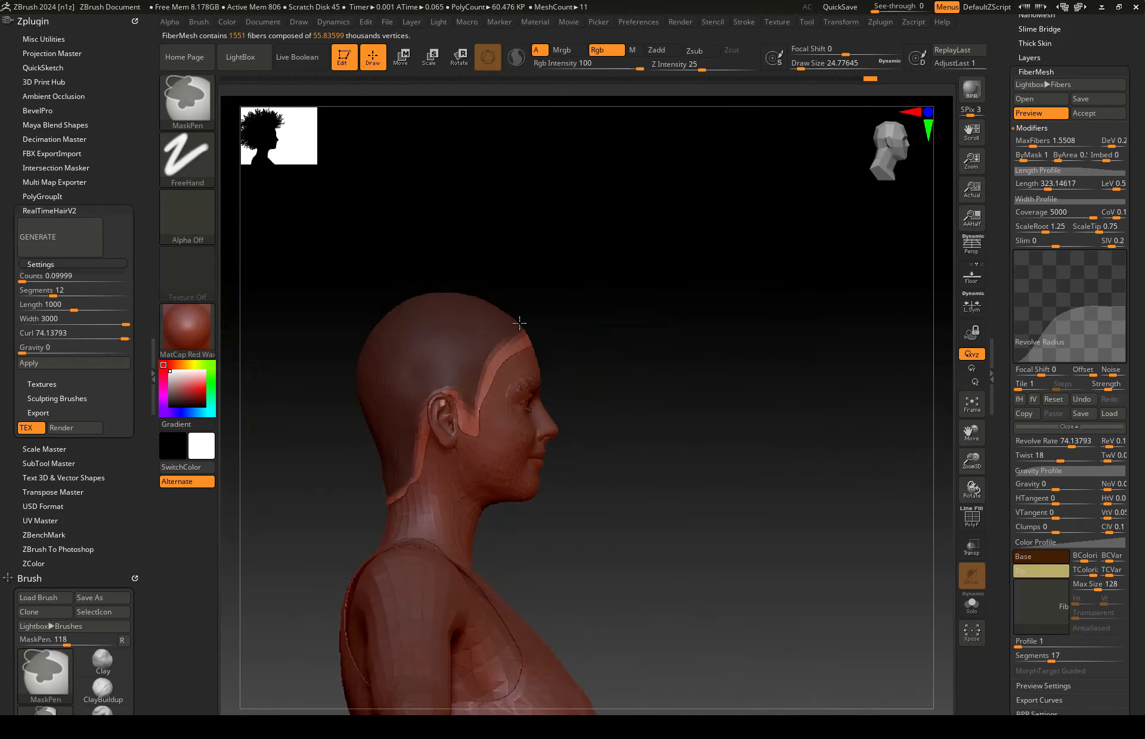
{"action": "mouse_move", "coordinate": [503, 417]}
{"action": "right_mouse_down"}
{"action": "mouse_move", "coordinate": [527, 426]}
{"action": "mouse_move", "coordinate": [513, 504]}
{"action": "right_mouse_up"}
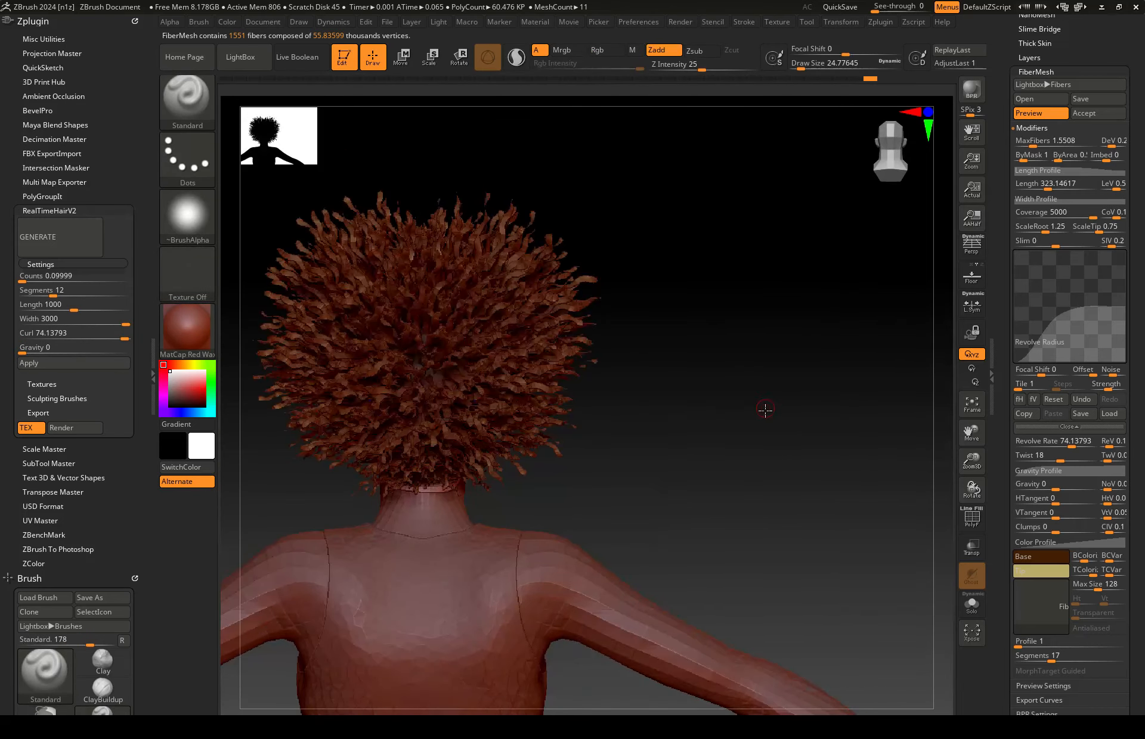
{"action": "right_click_drag", "start_coordinate": [765, 409], "coordinate": [577, 400]}
{"action": "right_click_drag", "start_coordinate": [682, 419], "coordinate": [615, 423], "text": "shift"}
{"action": "mouse_move", "coordinate": [590, 333]}
{"action": "right_mouse_down", "text": "ctrl"}
{"action": "mouse_move", "coordinate": [581, 355]}
{"action": "mouse_move", "coordinate": [611, 353]}
{"action": "right_mouse_up", "text": "ctrl"}
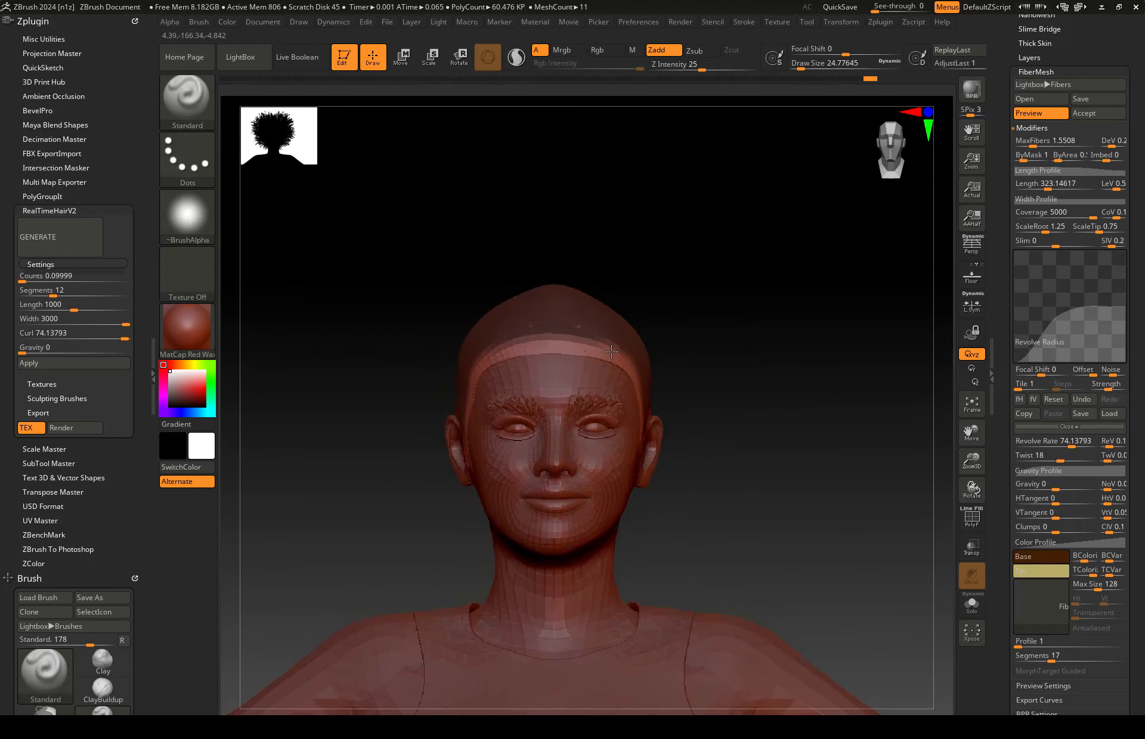
{"action": "left_click", "coordinate": [1052, 399]}
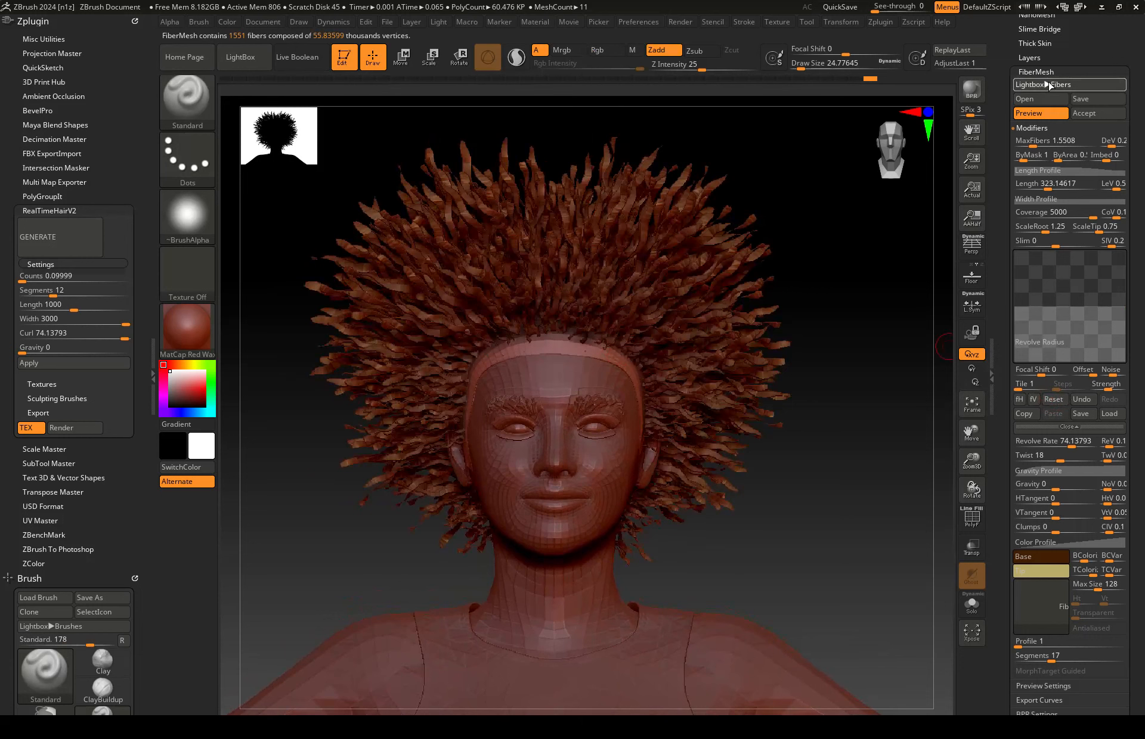
Step: Load the WaveHair2 fiber preset from the LightBox fiber library onto the scalp and close the library
{"action": "left_click", "coordinate": [1042, 84]}
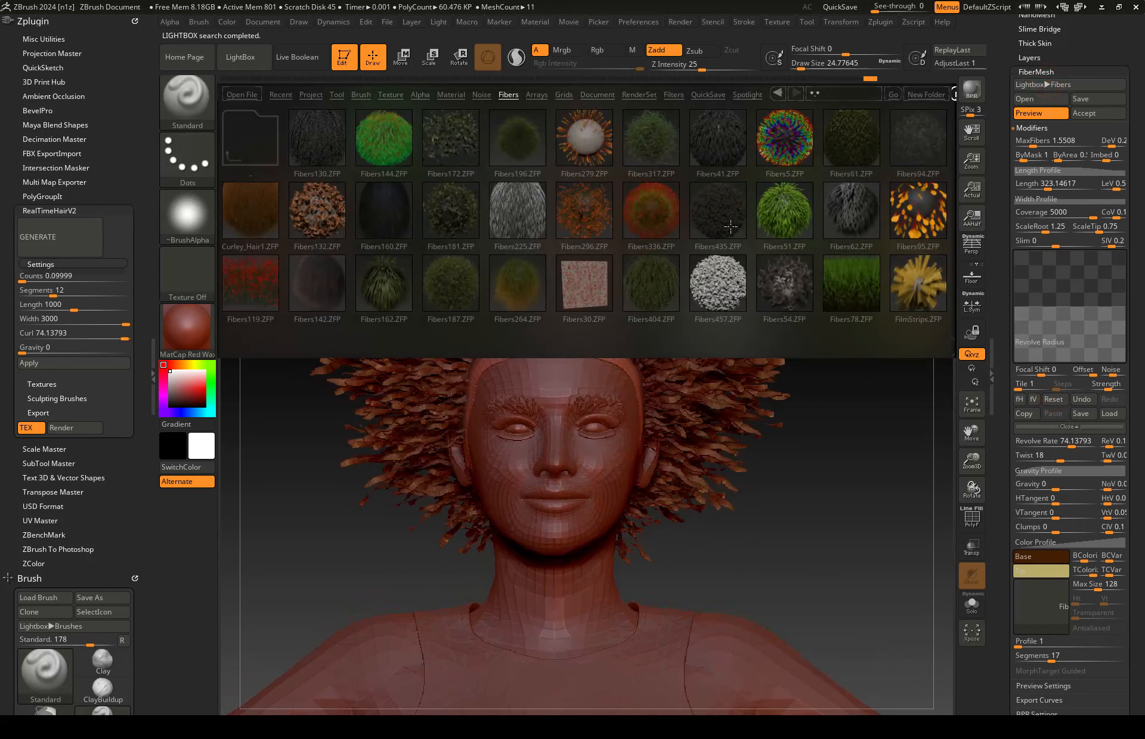
{"action": "left_click_drag", "start_coordinate": [871, 224], "coordinate": [758, 222]}
{"action": "left_click", "coordinate": [850, 145]}
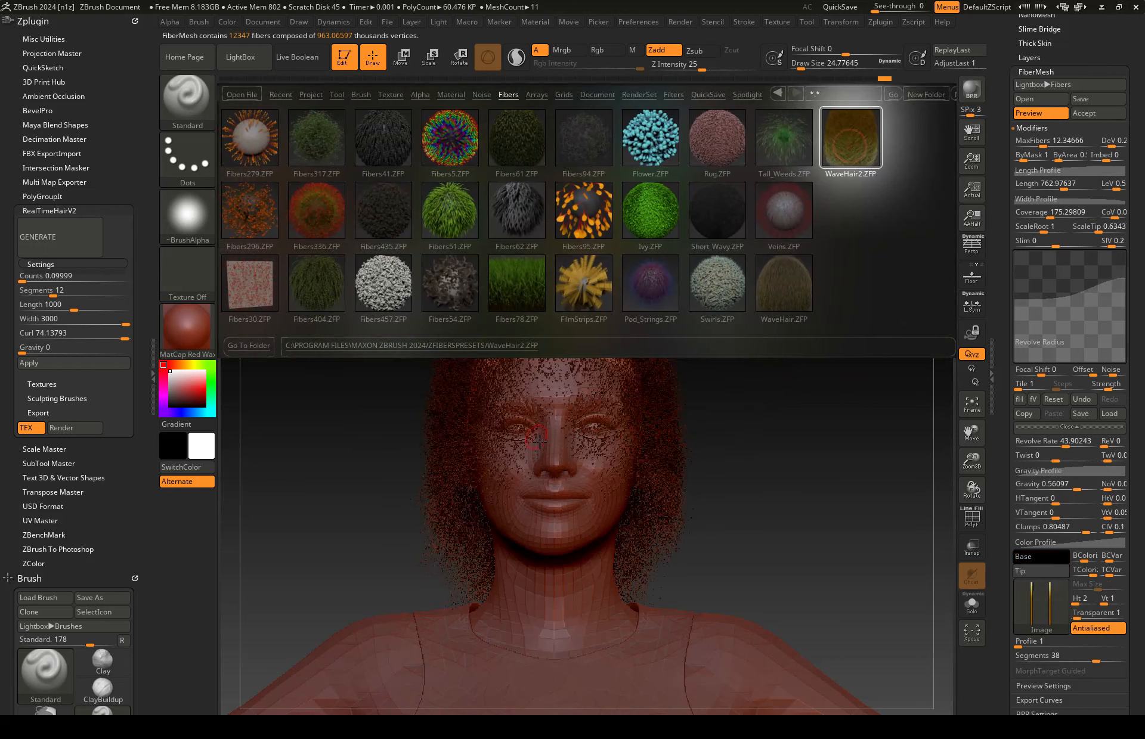
{"action": "left_click", "coordinate": [245, 60]}
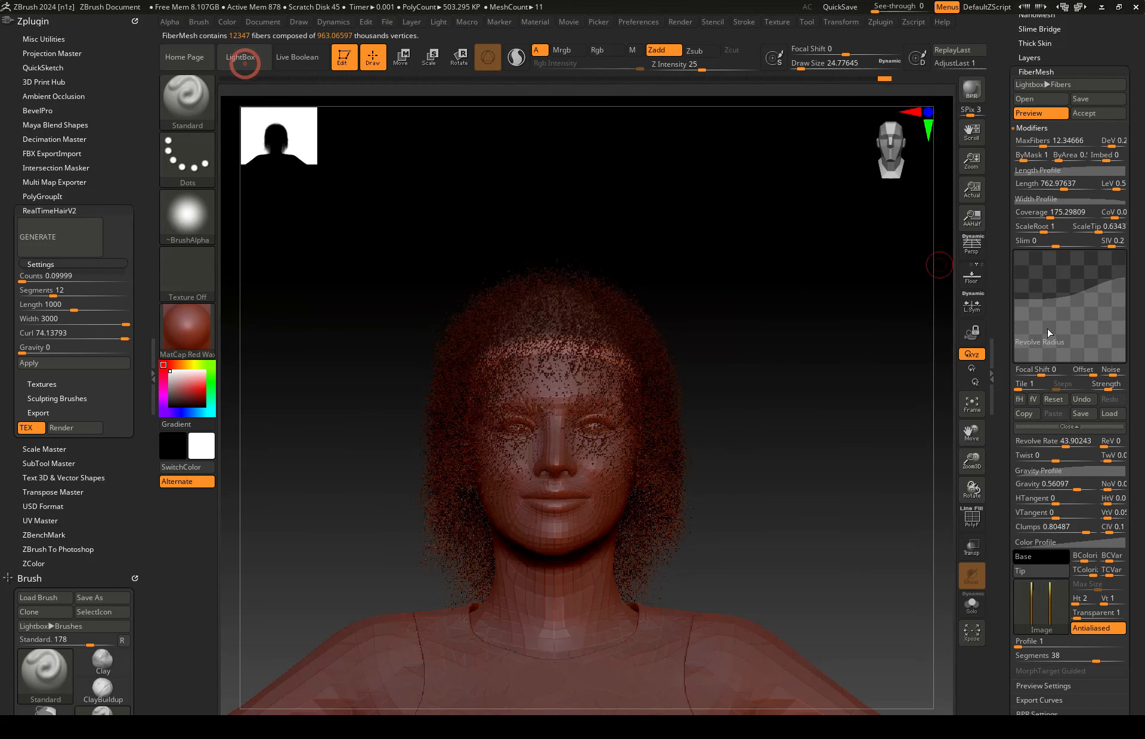
Step: Set the WaveHair2 fibers' Coverage to 5000 and lower MaxFibers to 0.20185
{"action": "left_click_drag", "start_coordinate": [1046, 212], "coordinate": [1094, 216]}
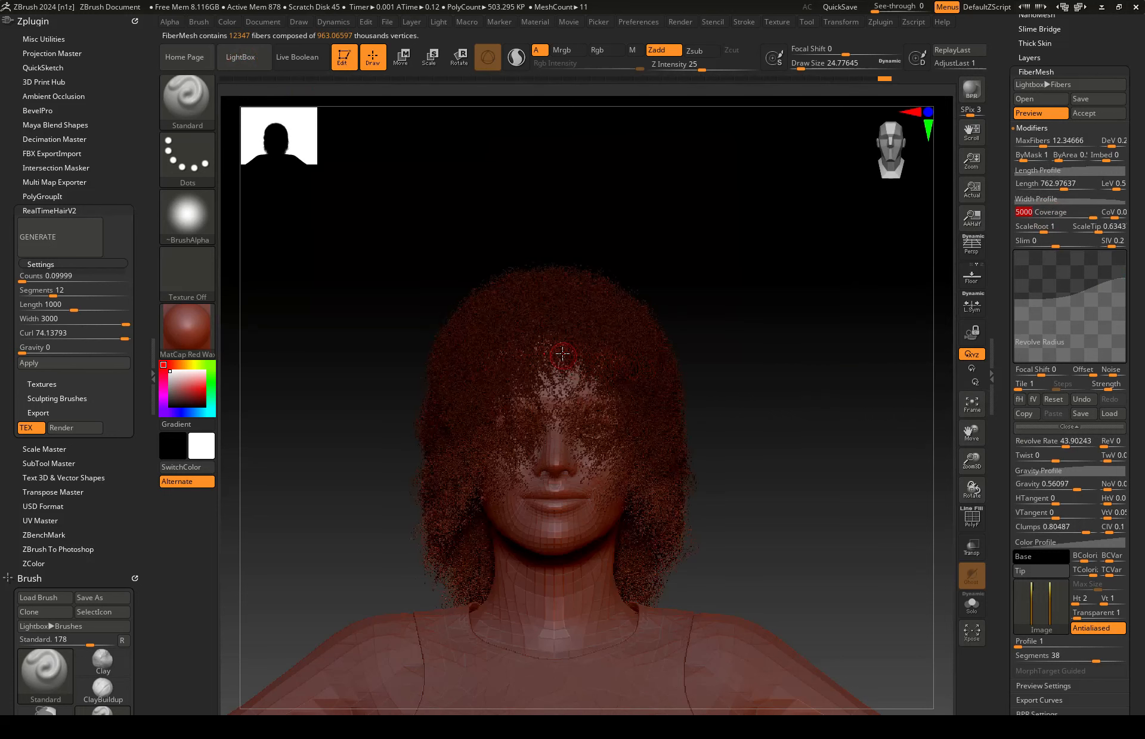
{"action": "right_click_drag", "start_coordinate": [562, 354], "coordinate": [570, 468], "text": "ctrl"}
{"action": "left_click_drag", "start_coordinate": [1038, 142], "coordinate": [1027, 142]}
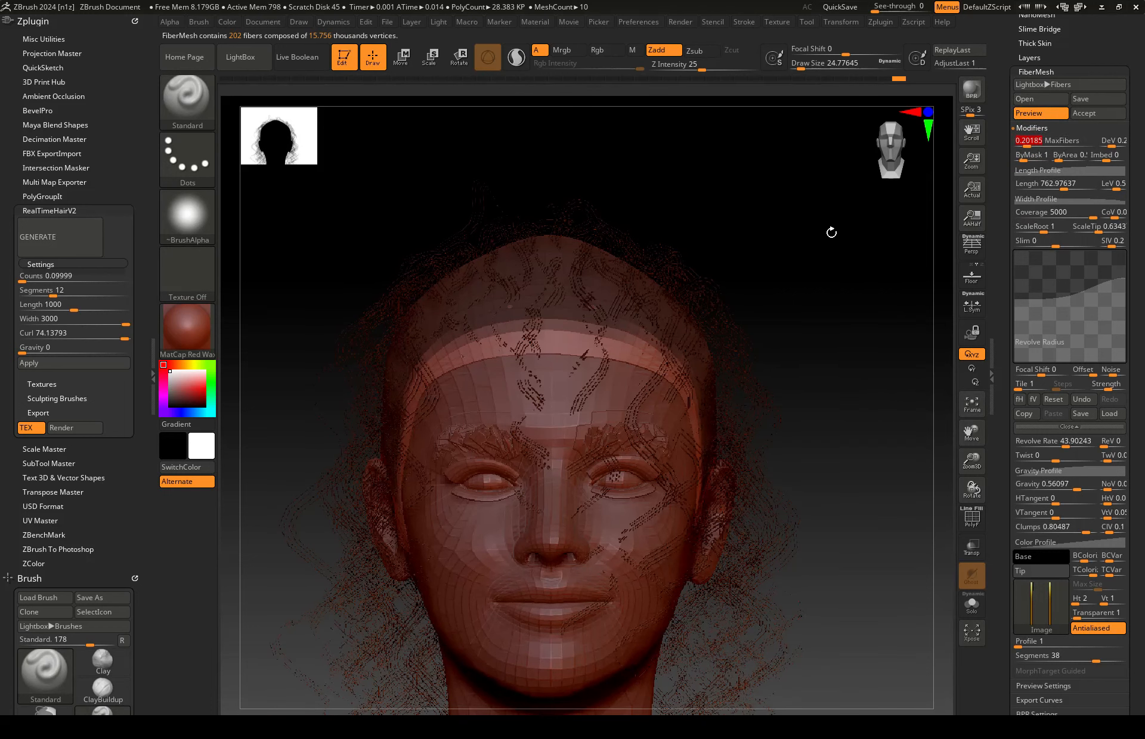
{"action": "right_click_drag", "start_coordinate": [555, 447], "coordinate": [550, 361], "text": "ctrl"}
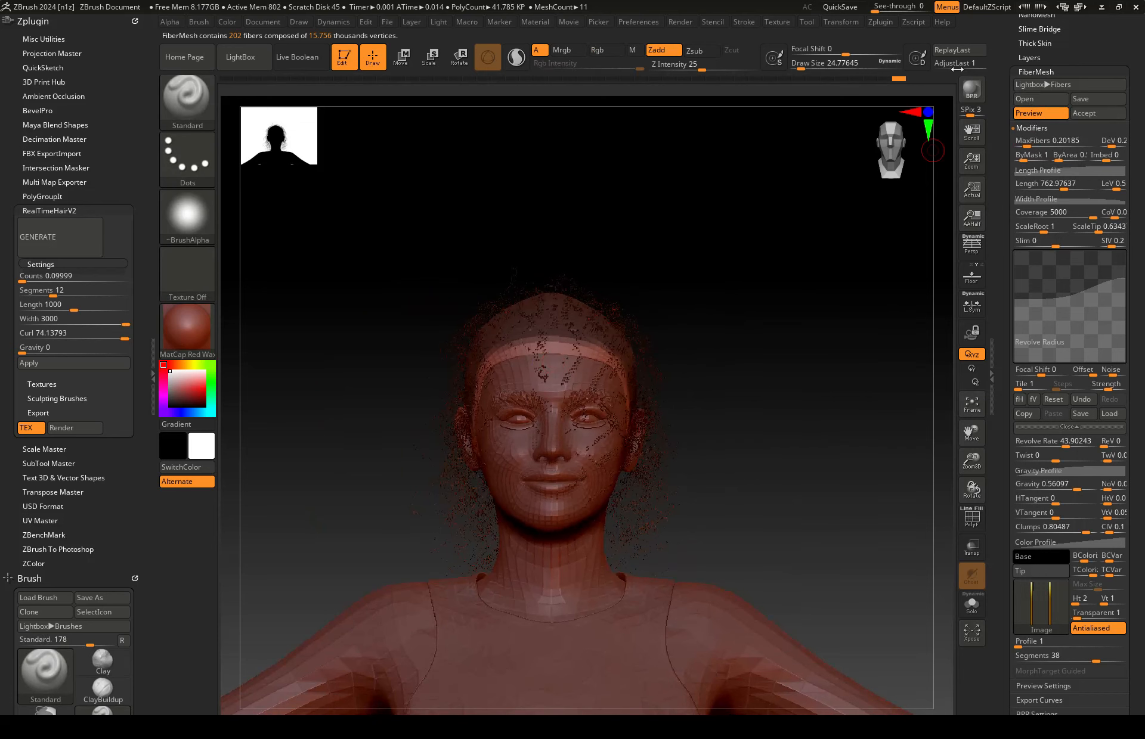
Step: Replace the WaveHair2 fibers on the scalp with the WaveHair preset and close the fiber library
{"action": "left_click", "coordinate": [1043, 84]}
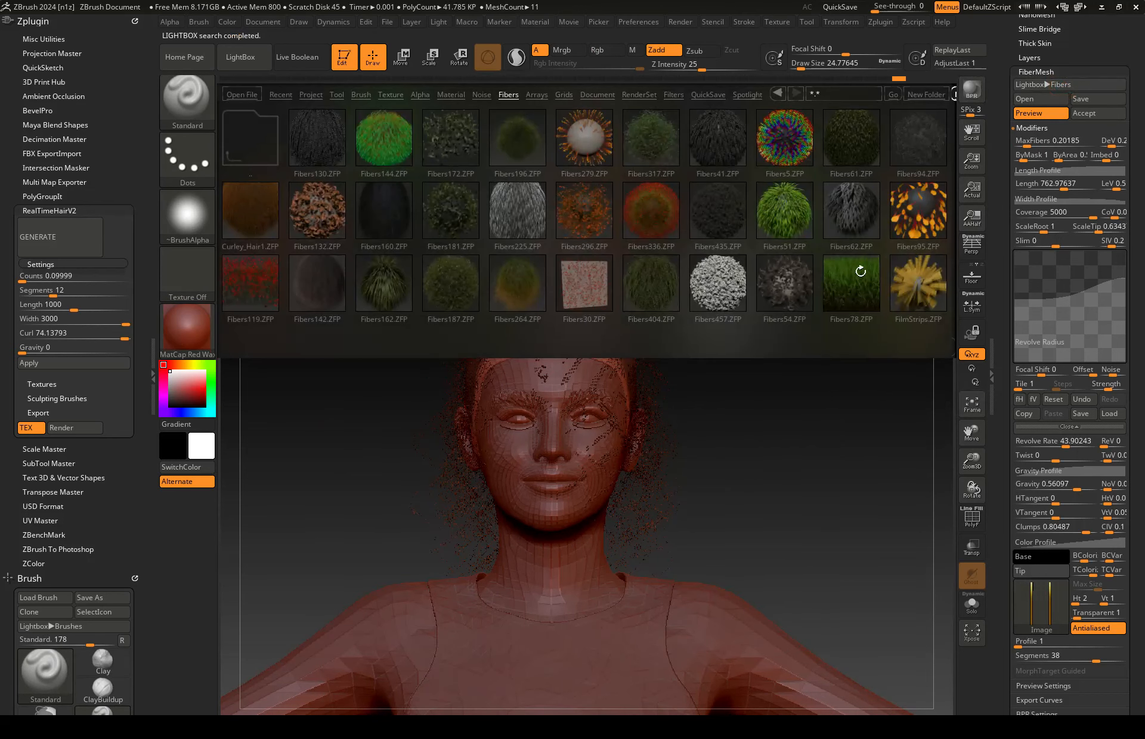
{"action": "scroll", "coordinate": [745, 260], "scroll_direction": "down", "scroll_amount": 4}
{"action": "double_click", "coordinate": [930, 298]}
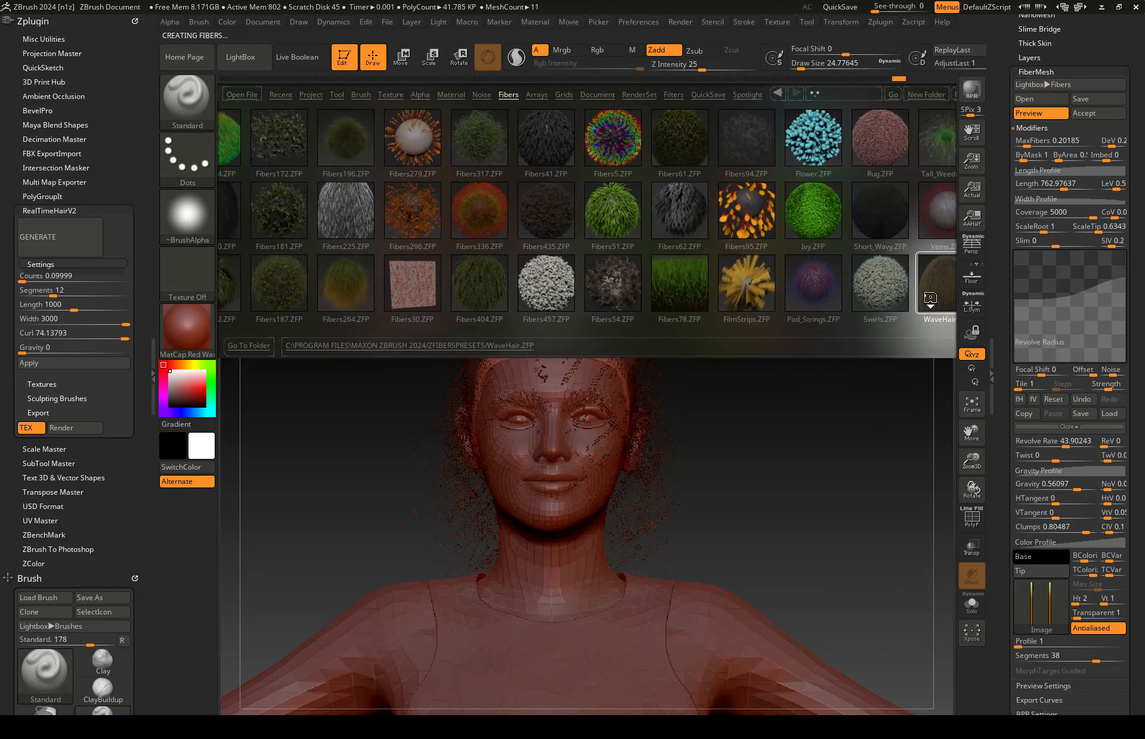
{"action": "left_click", "coordinate": [242, 59]}
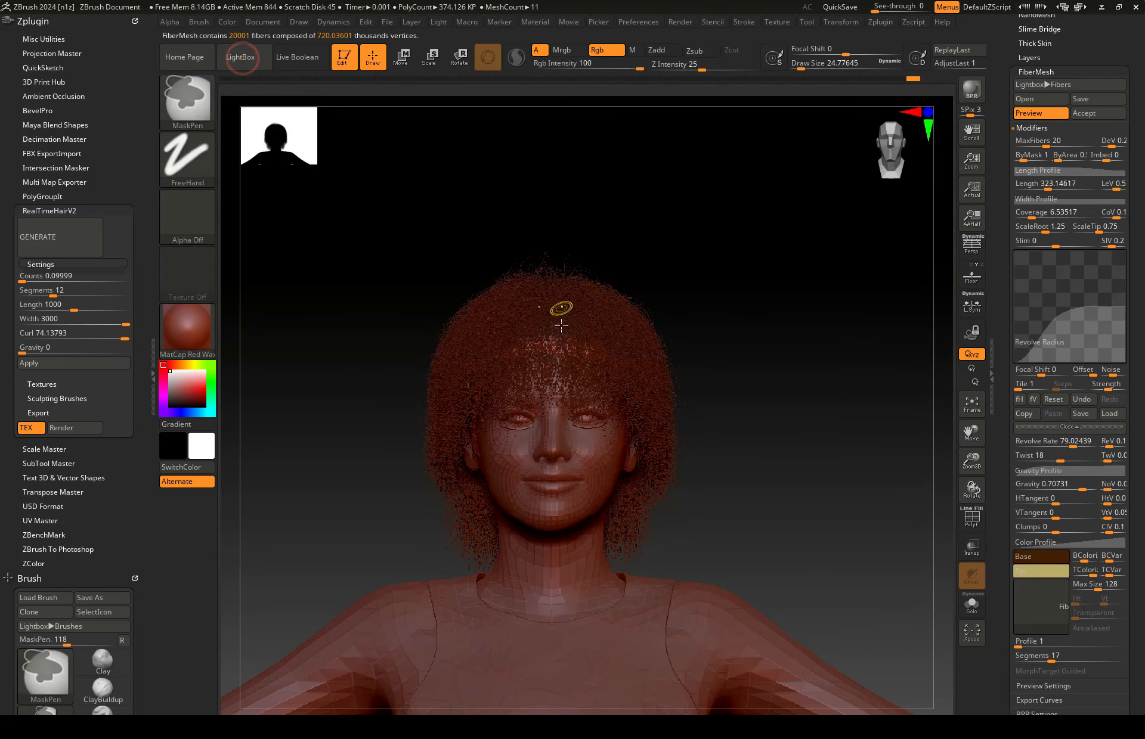
Step: Set the WaveHair fibers' Coverage to 5000 and reduce MaxFibers to 1.81405
{"action": "right_click_drag", "start_coordinate": [559, 307], "coordinate": [569, 456], "text": "ctrl"}
{"action": "left_click_drag", "start_coordinate": [1031, 211], "coordinate": [1100, 216]}
{"action": "left_click_drag", "start_coordinate": [1046, 141], "coordinate": [1033, 141]}
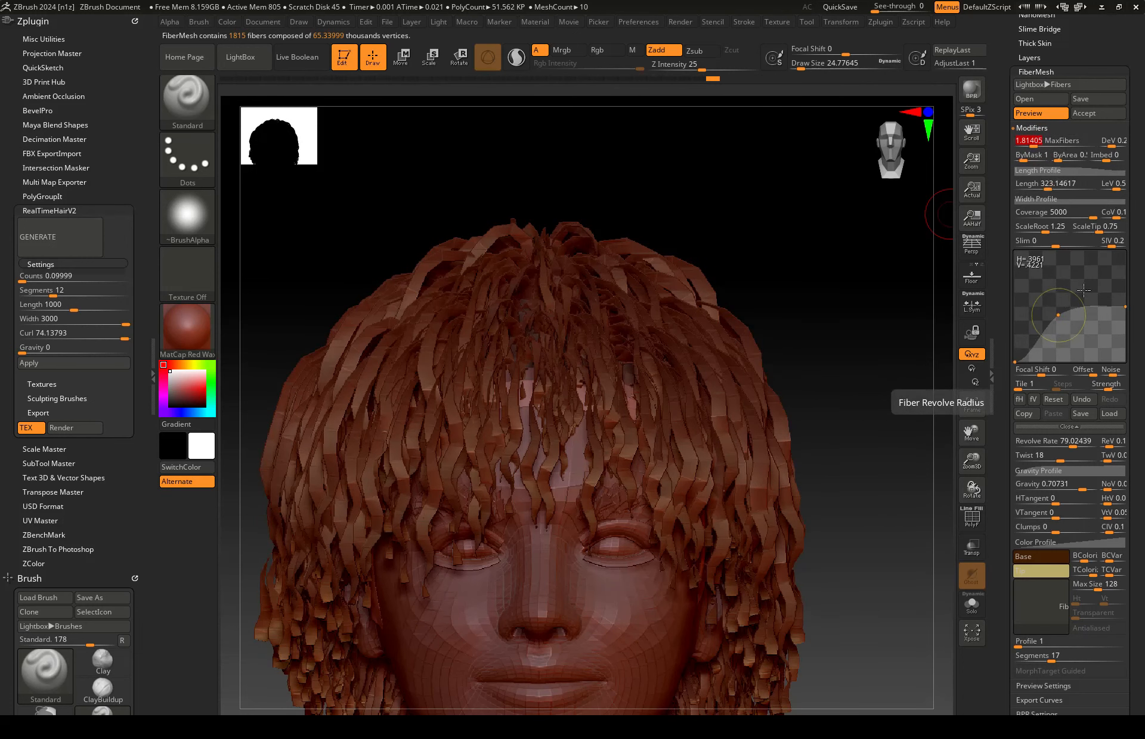
Step: Raise the Width Profile curve's root end to about 0.62 and the Length Profile curve's tip end to about 0.58
{"action": "left_click", "coordinate": [1058, 199]}
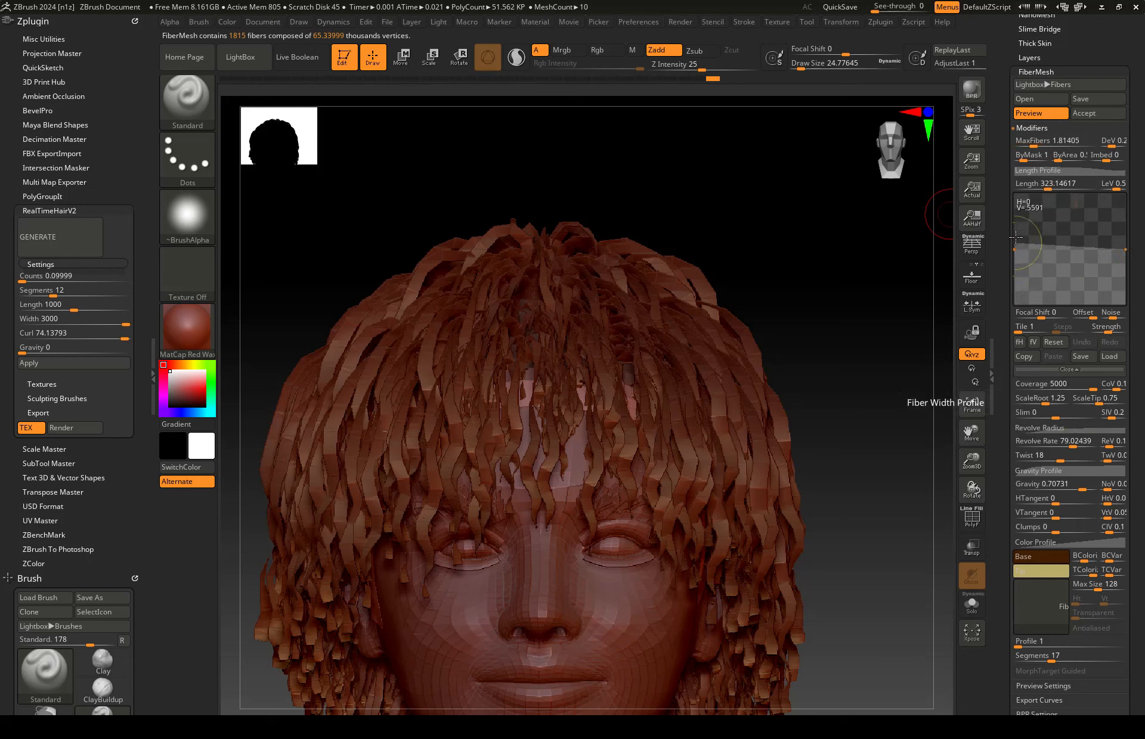
{"action": "left_click_drag", "start_coordinate": [1015, 236], "coordinate": [1015, 236]}
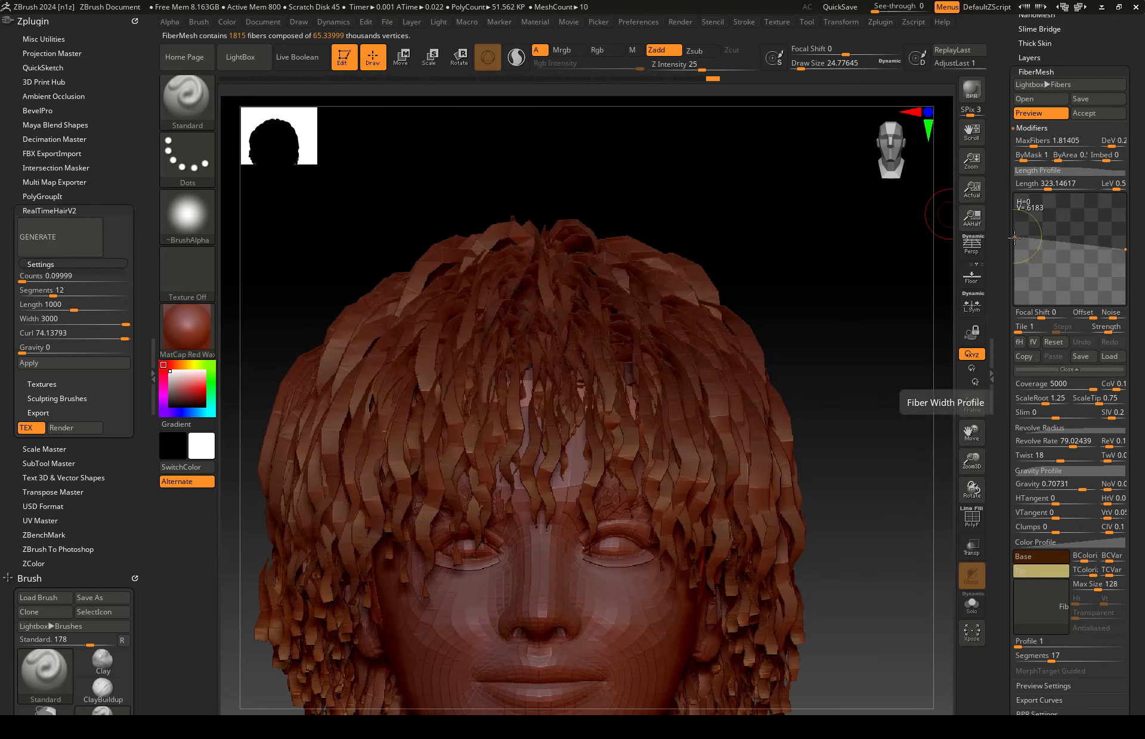
{"action": "left_click", "coordinate": [1040, 171]}
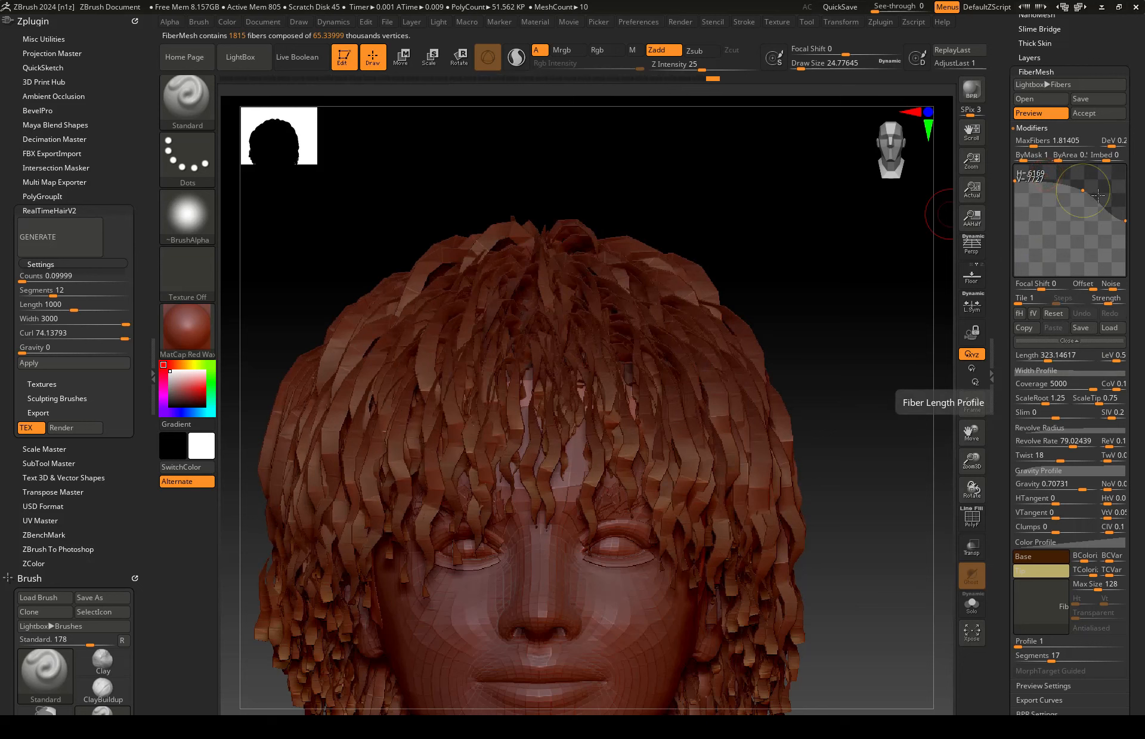
{"action": "mouse_move", "coordinate": [1125, 221]}
{"action": "left_mouse_down"}
{"action": "mouse_move", "coordinate": [1125, 253]}
{"action": "mouse_move", "coordinate": [1098, 246]}
{"action": "mouse_move", "coordinate": [1113, 237]}
{"action": "left_mouse_up"}
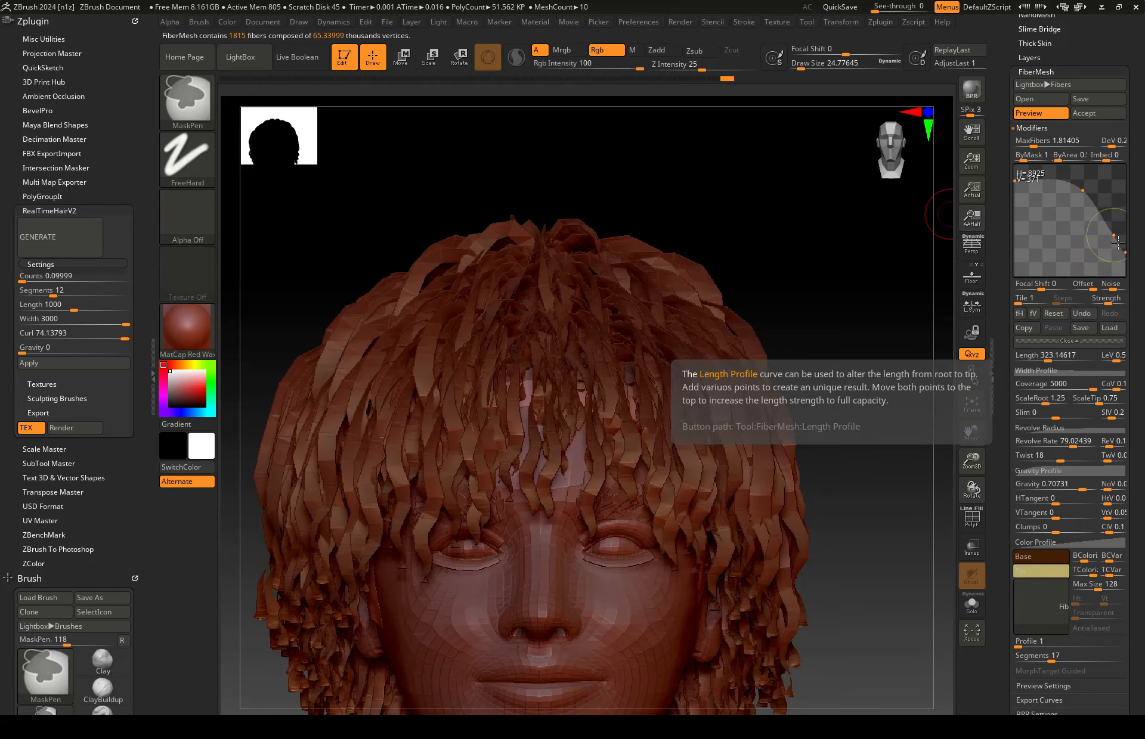
{"action": "left_click_drag", "start_coordinate": [1113, 234], "coordinate": [1125, 213]}
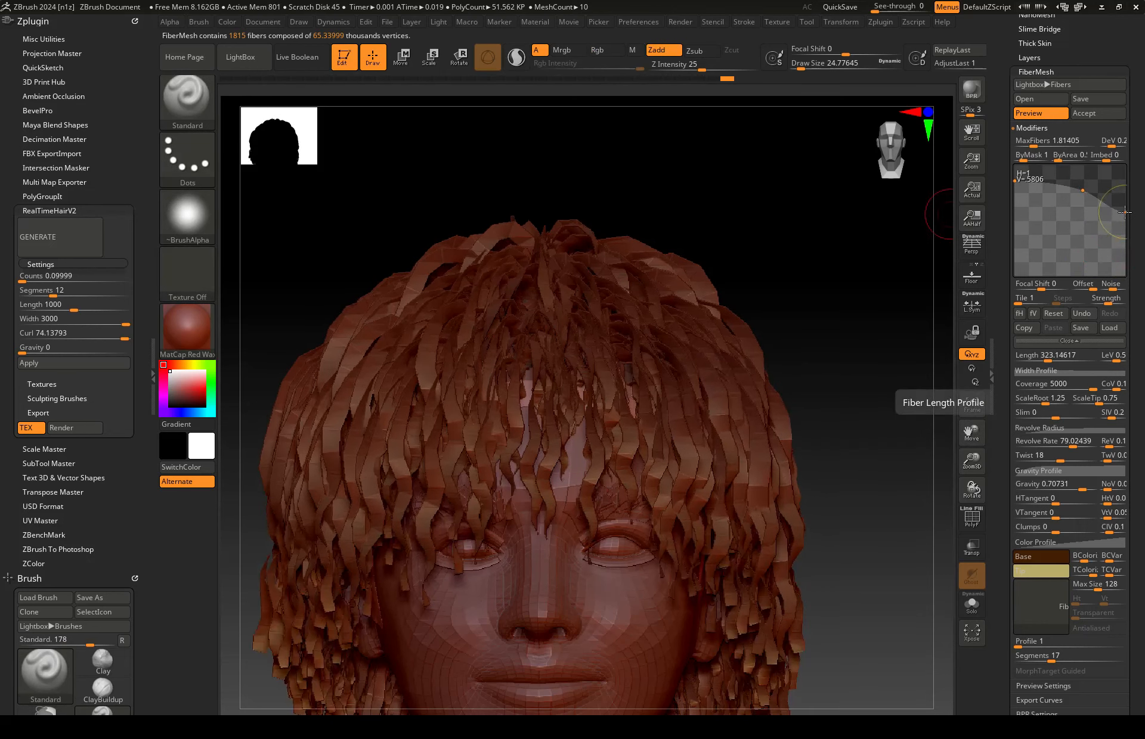
{"action": "right_click_drag", "start_coordinate": [555, 452], "coordinate": [623, 394], "text": "ctrl"}
{"action": "scroll", "coordinate": [1067, 358], "scroll_direction": "down", "scroll_amount": 3}
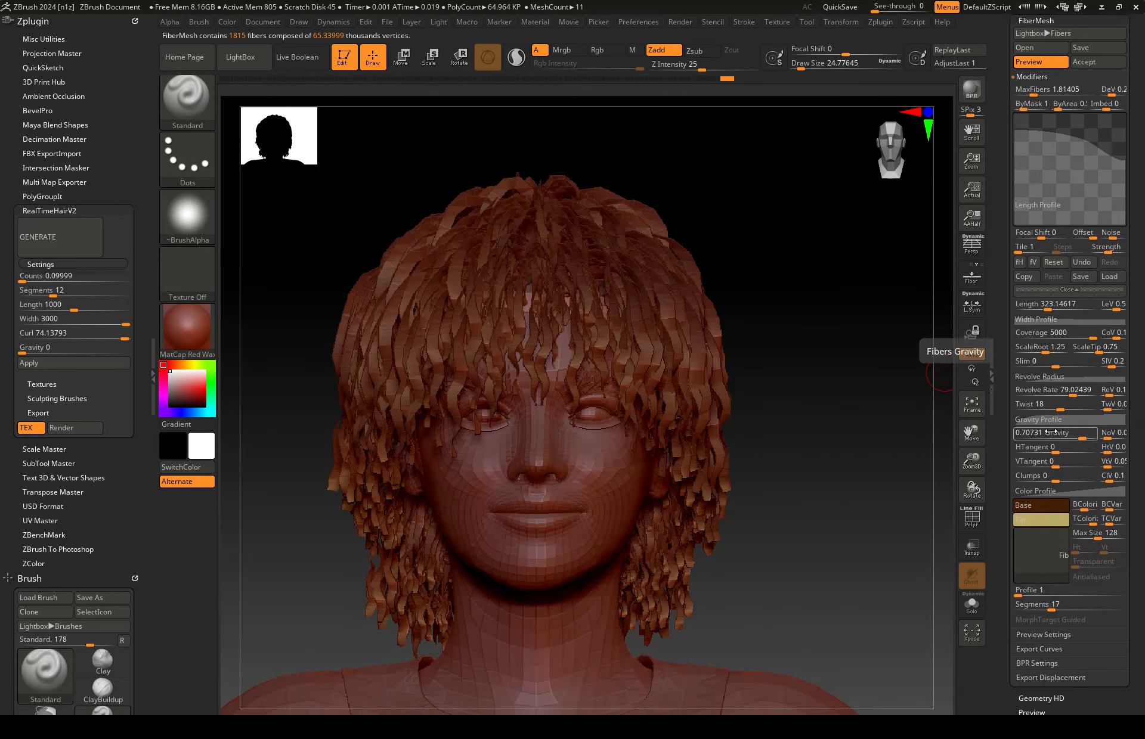
Step: Try negative Gravity values on the WaveHair fibers and settle on a Gravity of 0.22314
{"action": "left_click_drag", "start_coordinate": [1075, 432], "coordinate": [1039, 435]}
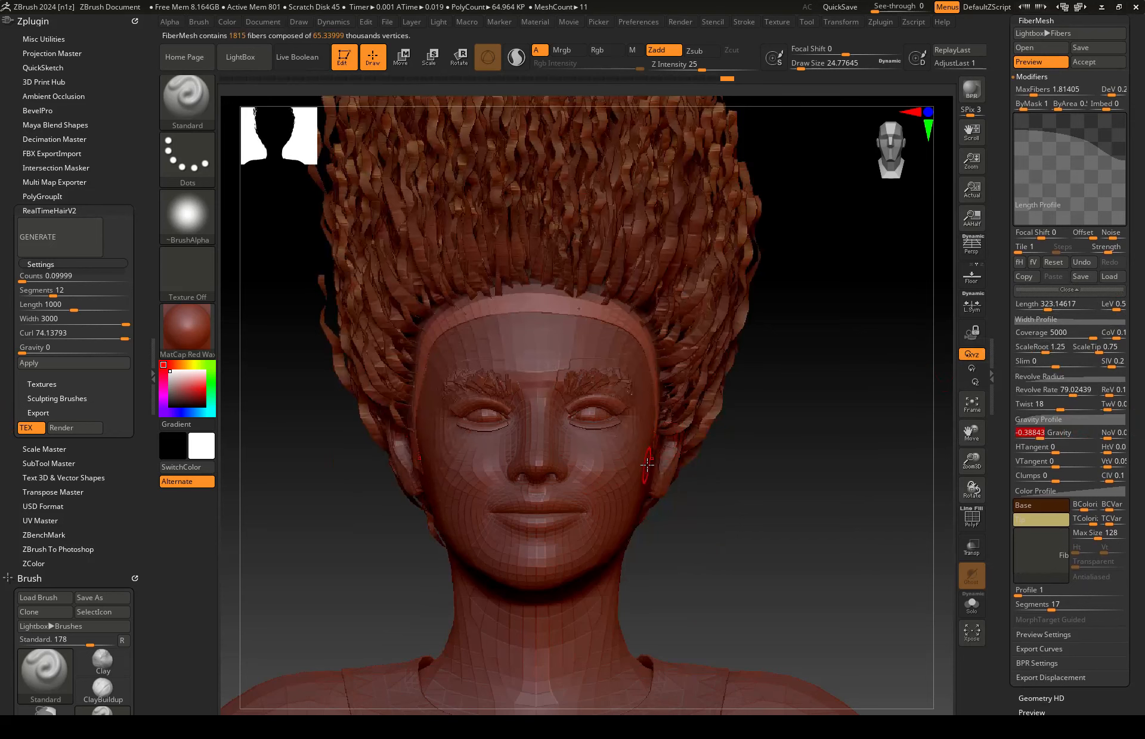
{"action": "mouse_move", "coordinate": [656, 463]}
{"action": "right_mouse_down", "text": "ctrl"}
{"action": "mouse_move", "coordinate": [752, 335]}
{"action": "mouse_move", "coordinate": [753, 368]}
{"action": "mouse_move", "coordinate": [802, 400]}
{"action": "right_mouse_up", "text": "ctrl"}
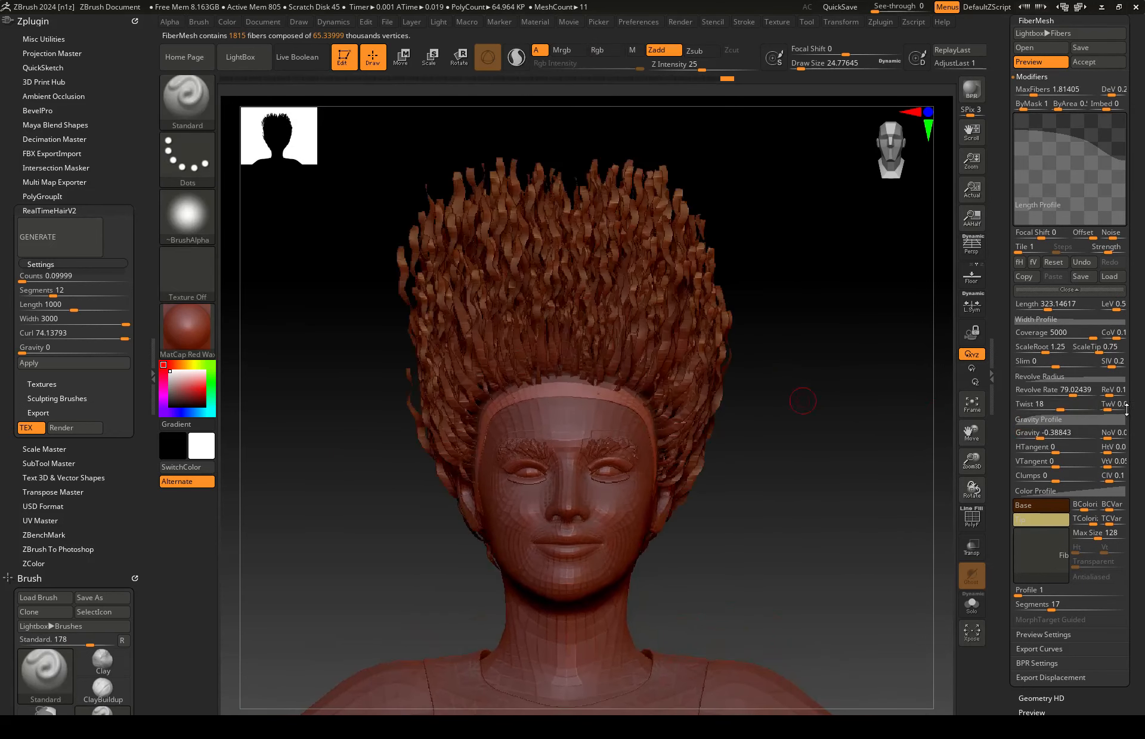
{"action": "left_click_drag", "start_coordinate": [1032, 433], "coordinate": [1038, 436]}
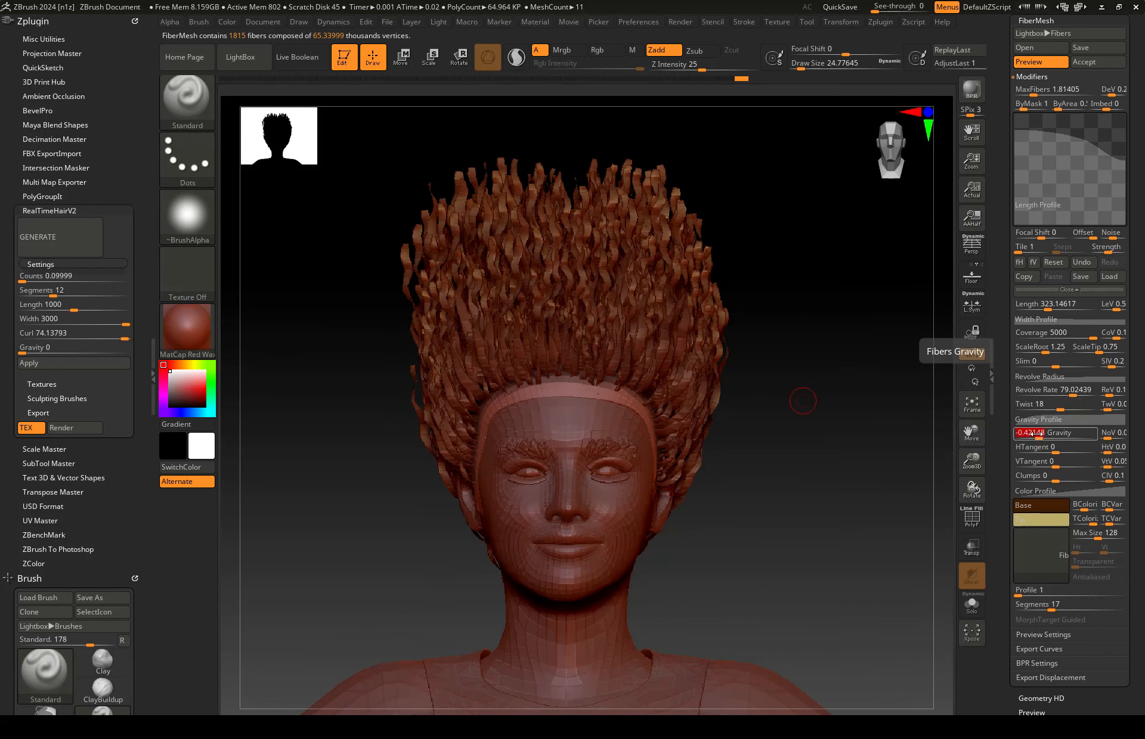
{"action": "left_click_drag", "start_coordinate": [1047, 439], "coordinate": [1043, 434]}
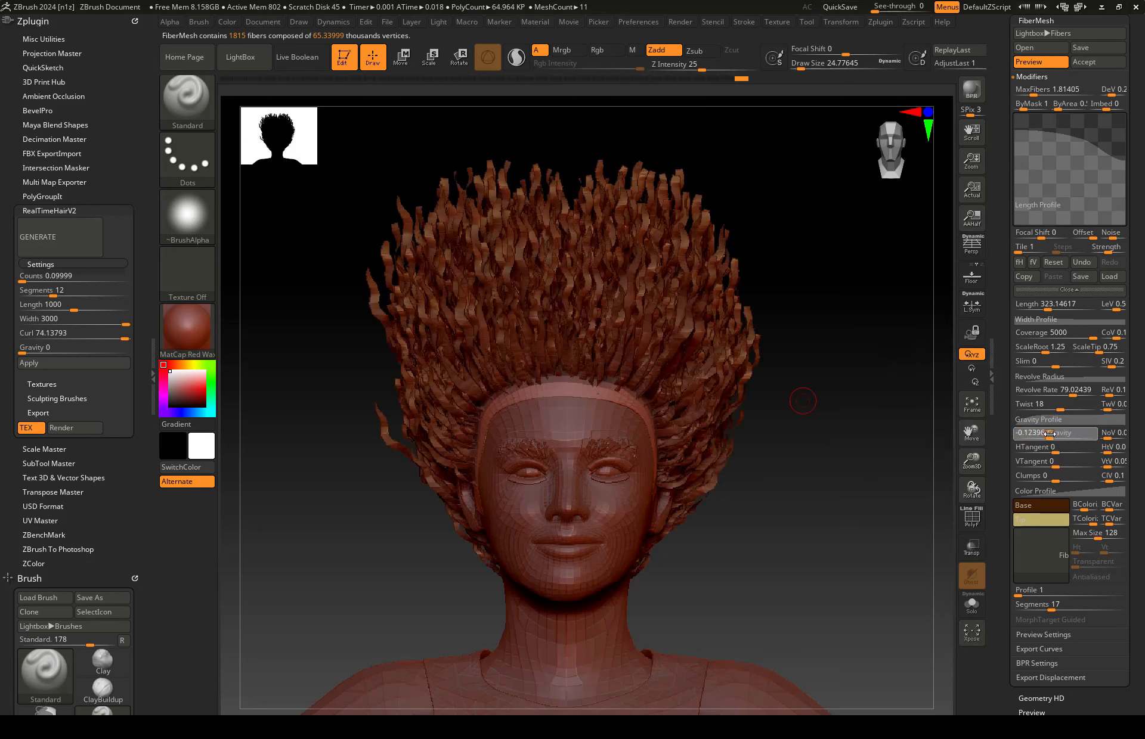
{"action": "mouse_move", "coordinate": [1050, 434]}
{"action": "left_mouse_down"}
{"action": "mouse_move", "coordinate": [1095, 437]}
{"action": "mouse_move", "coordinate": [1048, 436]}
{"action": "mouse_move", "coordinate": [1065, 437]}
{"action": "left_mouse_up"}
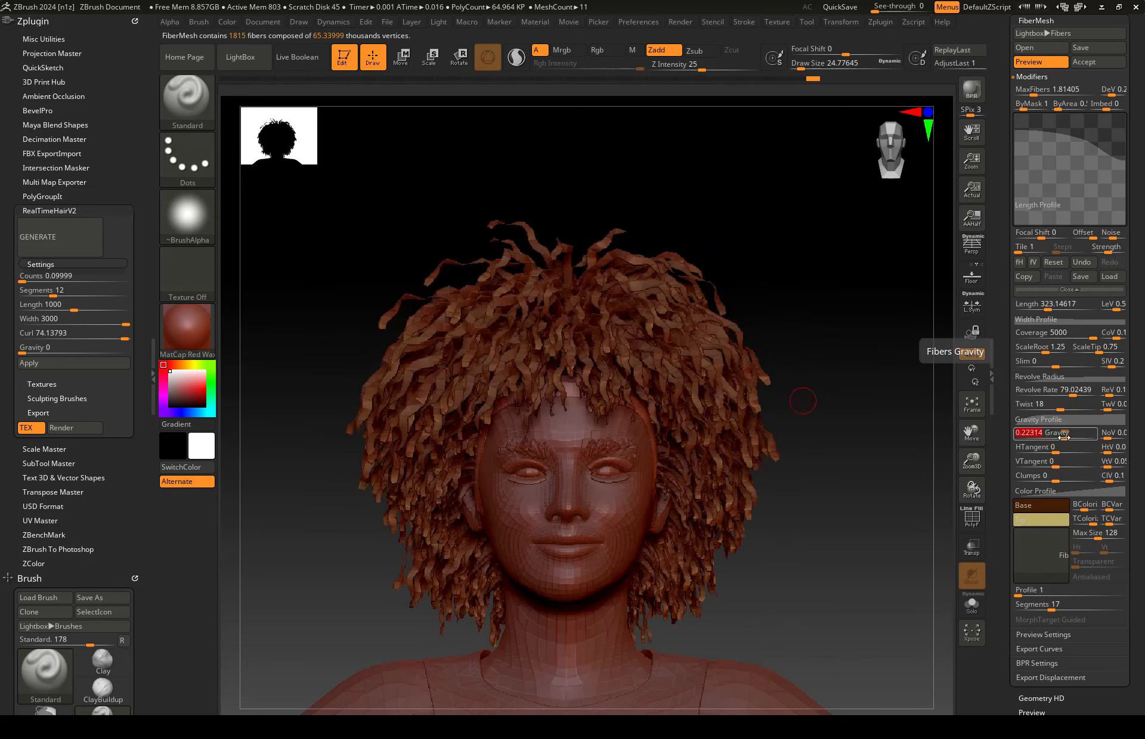
Step: Set the fibers' MaxFibers value to 2
{"action": "left_click", "coordinate": [1037, 87]}
{"action": "type", "text": "2"}
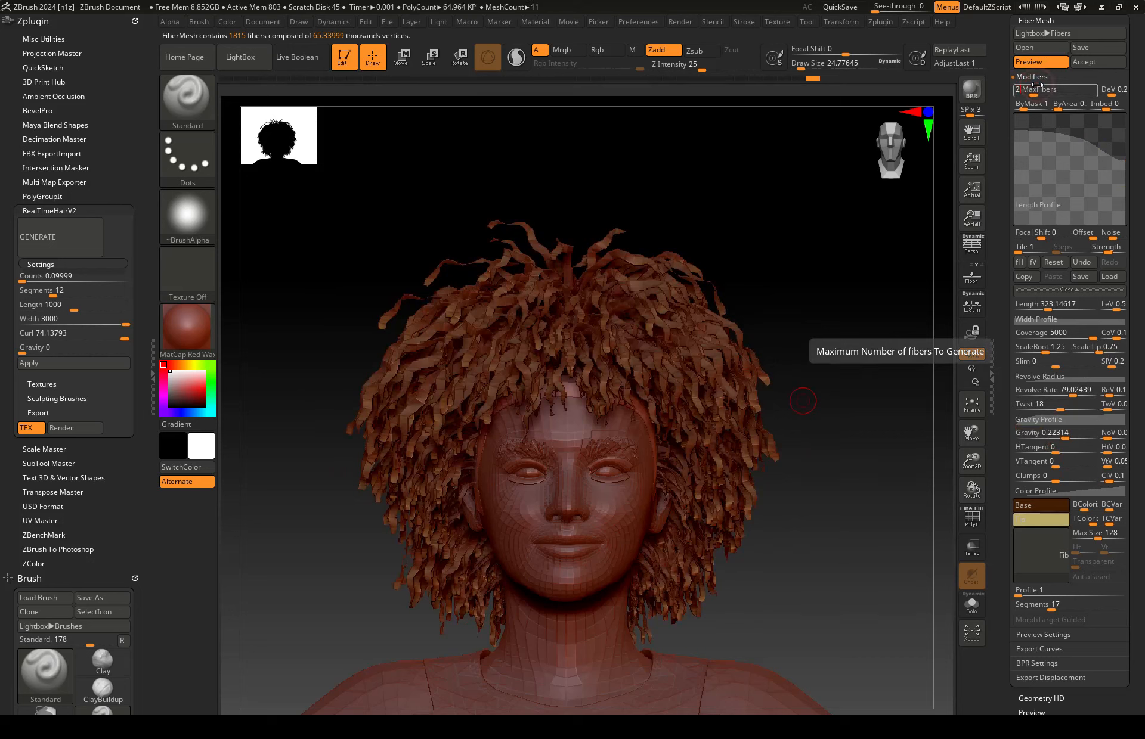
{"action": "key", "text": "Return"}
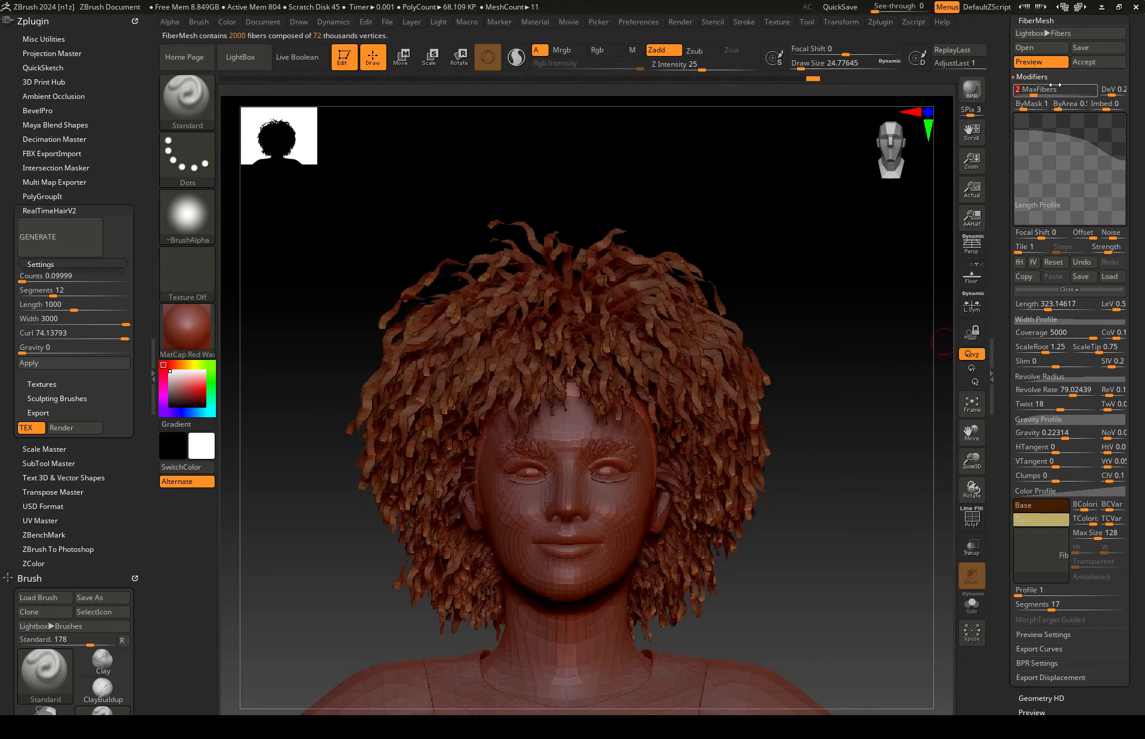
Step: Raise the root end of the fibers' Width Profile curve to about 0.68
{"action": "left_click_drag", "start_coordinate": [656, 365], "coordinate": [638, 424]}
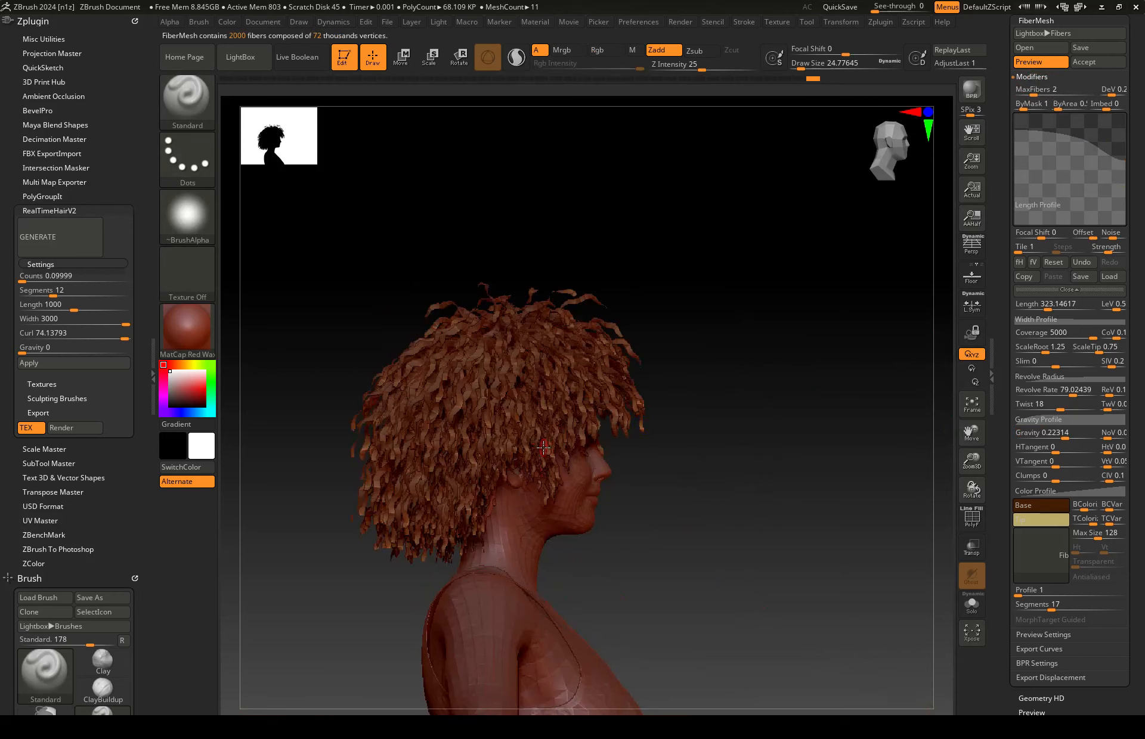
{"action": "left_click", "coordinate": [1045, 319]}
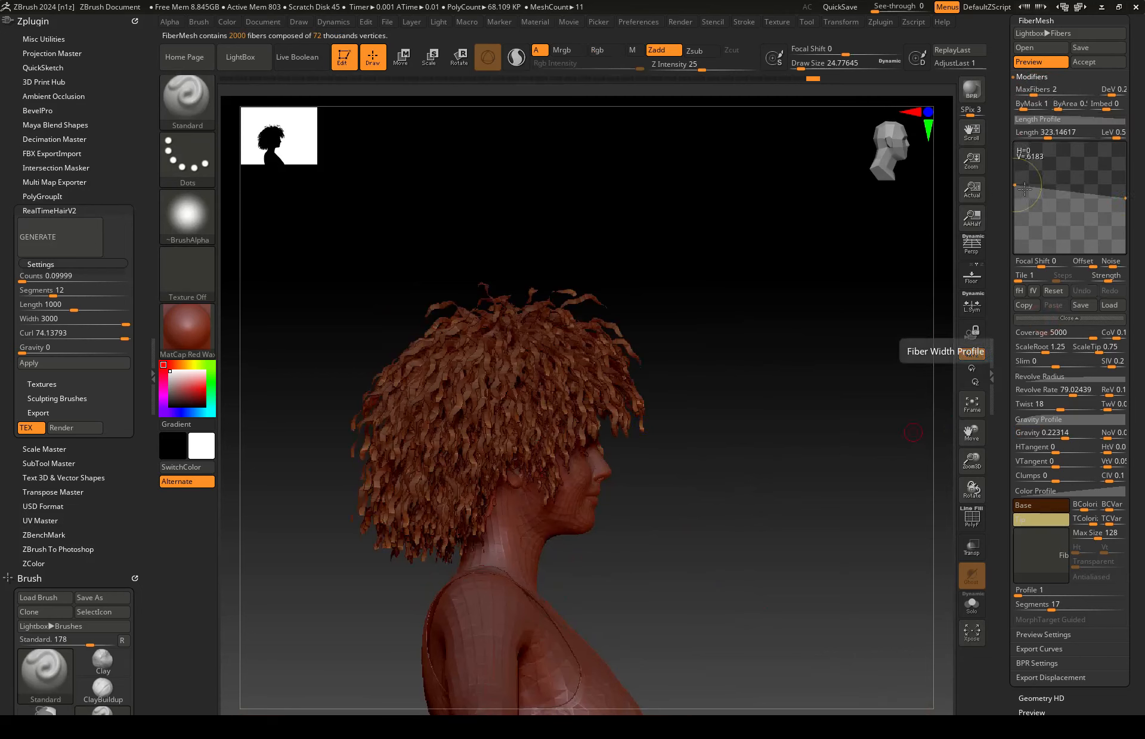
{"action": "left_click_drag", "start_coordinate": [1013, 186], "coordinate": [1014, 180]}
{"action": "right_click_drag", "start_coordinate": [723, 385], "coordinate": [668, 462], "text": "shift"}
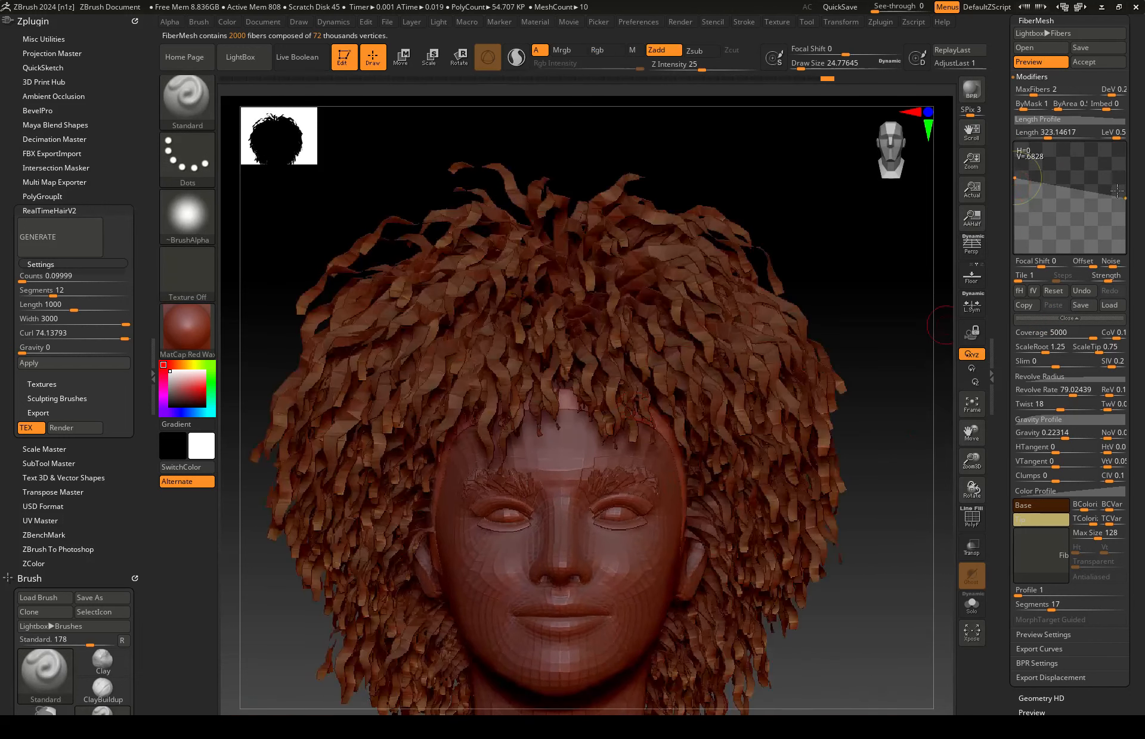
Step: Reshape the Length Profile curve by lowering its root end to about 0.63 and pulling its middle and tip end down
{"action": "left_click", "coordinate": [1029, 118]}
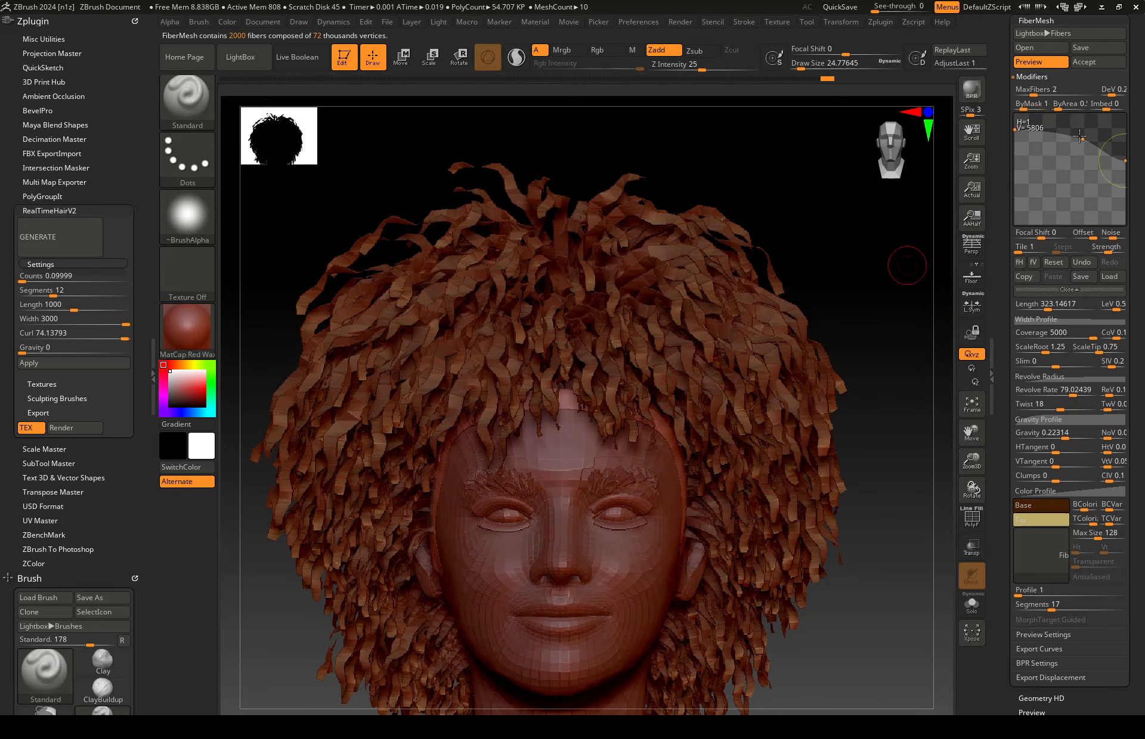
{"action": "left_click_drag", "start_coordinate": [1079, 136], "coordinate": [1079, 142]}
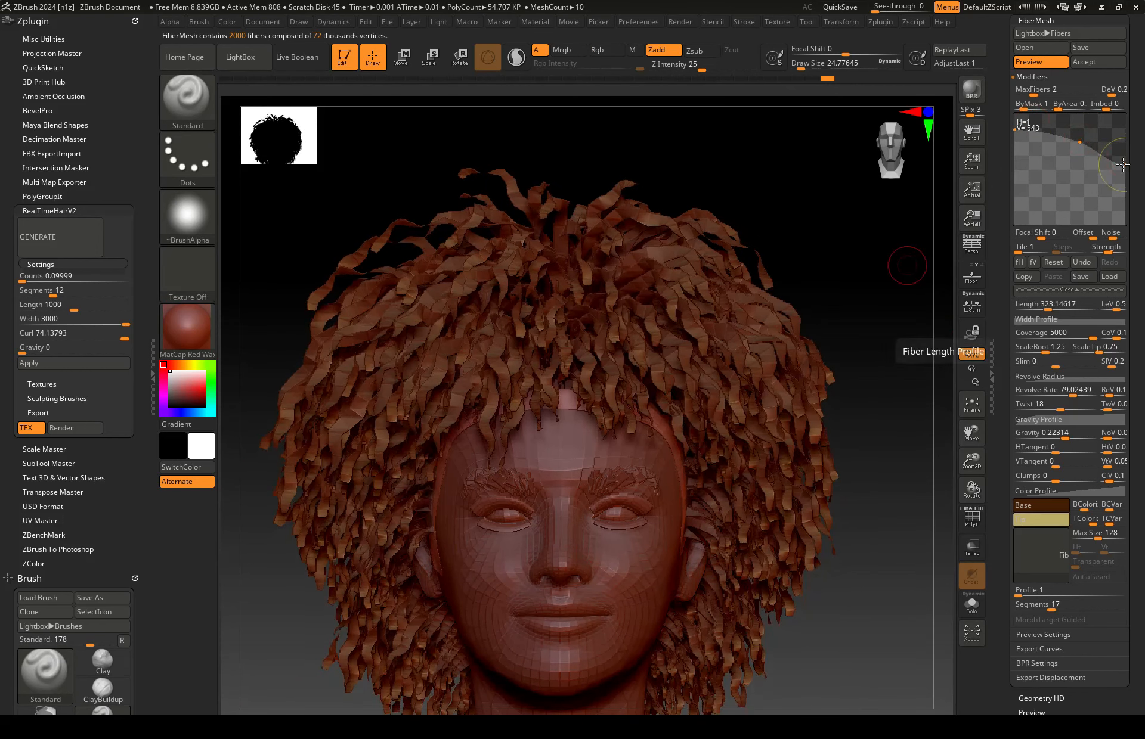
{"action": "left_click_drag", "start_coordinate": [1014, 128], "coordinate": [1014, 156]}
{"action": "right_click_drag", "start_coordinate": [663, 458], "coordinate": [656, 384], "text": "ctrl"}
{"action": "right_click_drag", "start_coordinate": [627, 464], "coordinate": [668, 468]}
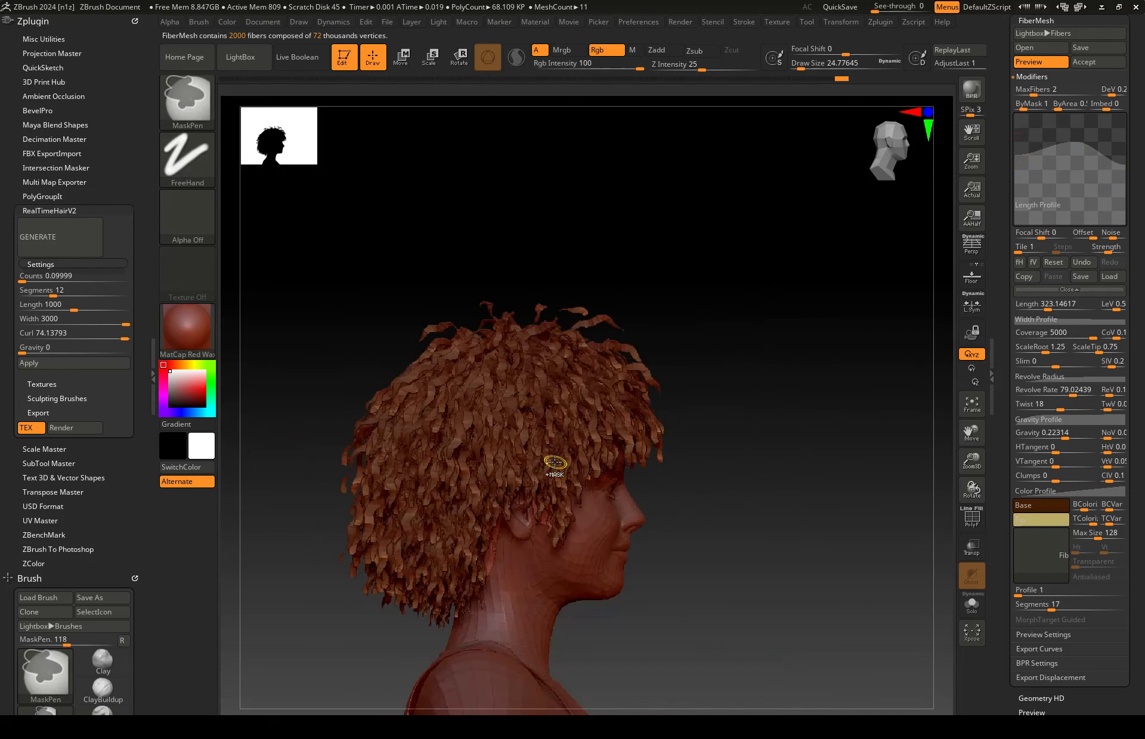
{"action": "right_click_drag", "start_coordinate": [554, 463], "coordinate": [537, 409], "text": "ctrl"}
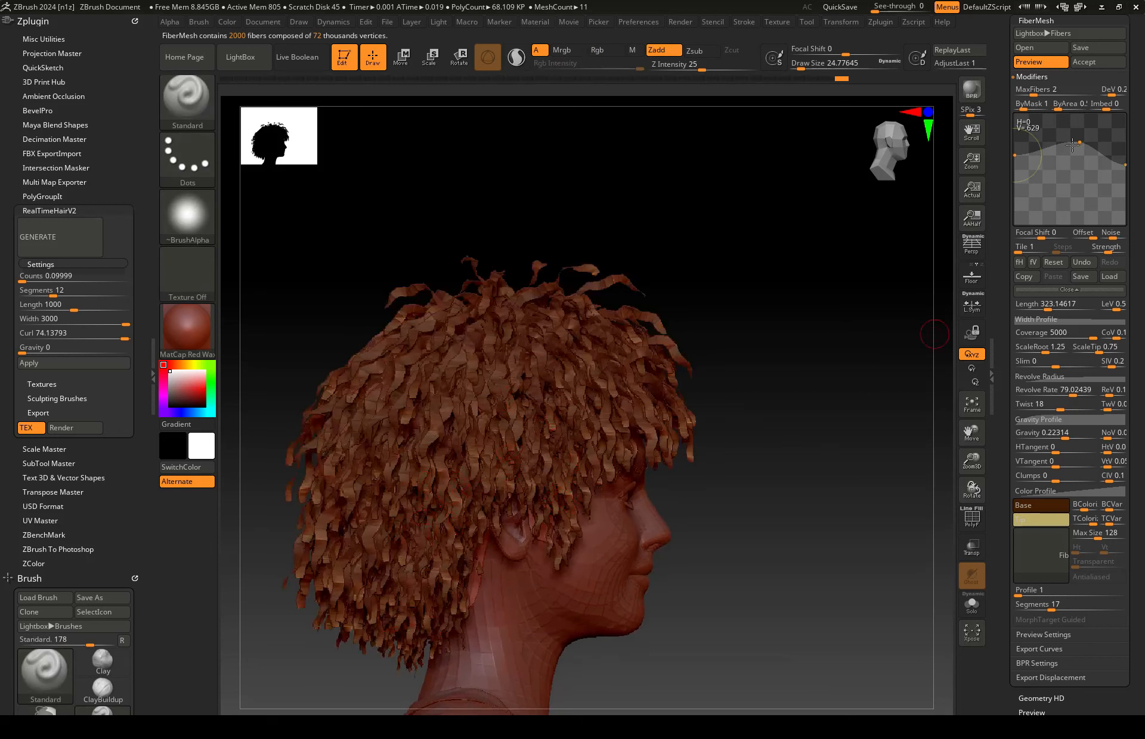
{"action": "left_click_drag", "start_coordinate": [1087, 141], "coordinate": [1124, 178]}
Step: Increase the fibers' Length to 484.25372 and check the hair from the front and side
{"action": "right_click_drag", "start_coordinate": [746, 413], "coordinate": [706, 411]}
{"action": "right_click_drag", "start_coordinate": [835, 417], "coordinate": [819, 419], "text": "shift"}
{"action": "right_click_drag", "start_coordinate": [725, 426], "coordinate": [702, 457], "text": "ctrl"}
{"action": "left_click_drag", "start_coordinate": [1046, 304], "coordinate": [1054, 303]}
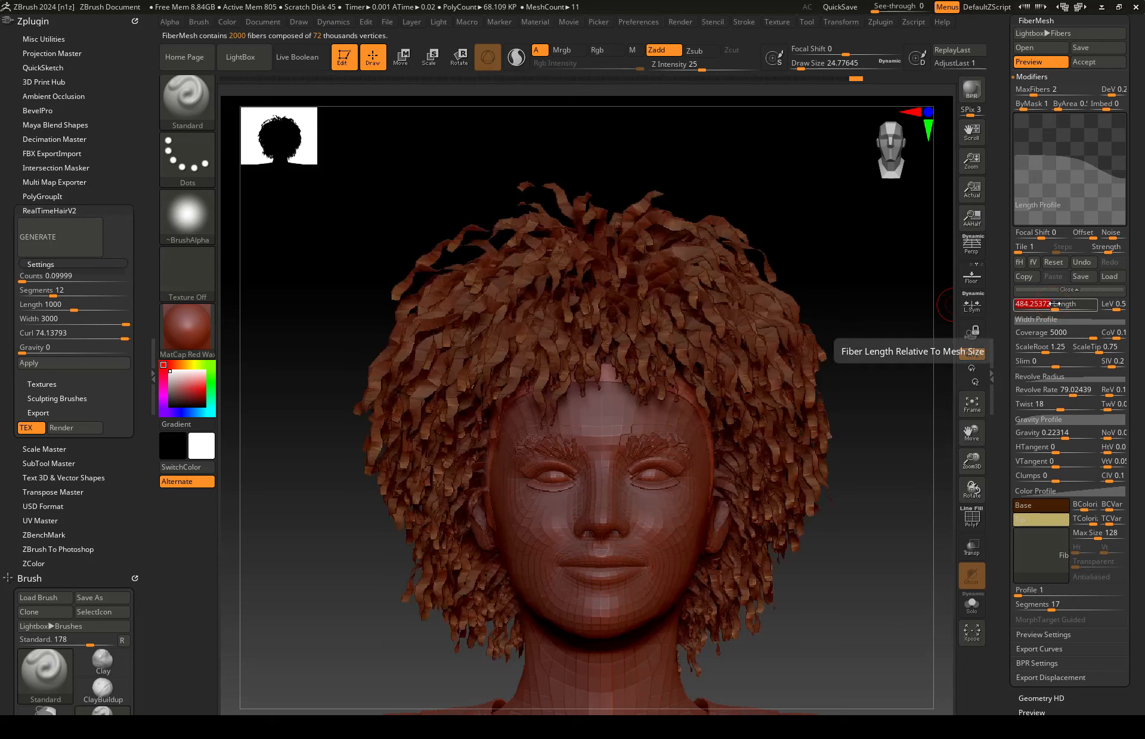
{"action": "mouse_move", "coordinate": [643, 424]}
{"action": "right_mouse_down", "text": "ctrl"}
{"action": "mouse_move", "coordinate": [623, 390]}
{"action": "mouse_move", "coordinate": [660, 426]}
{"action": "right_mouse_up", "text": "ctrl"}
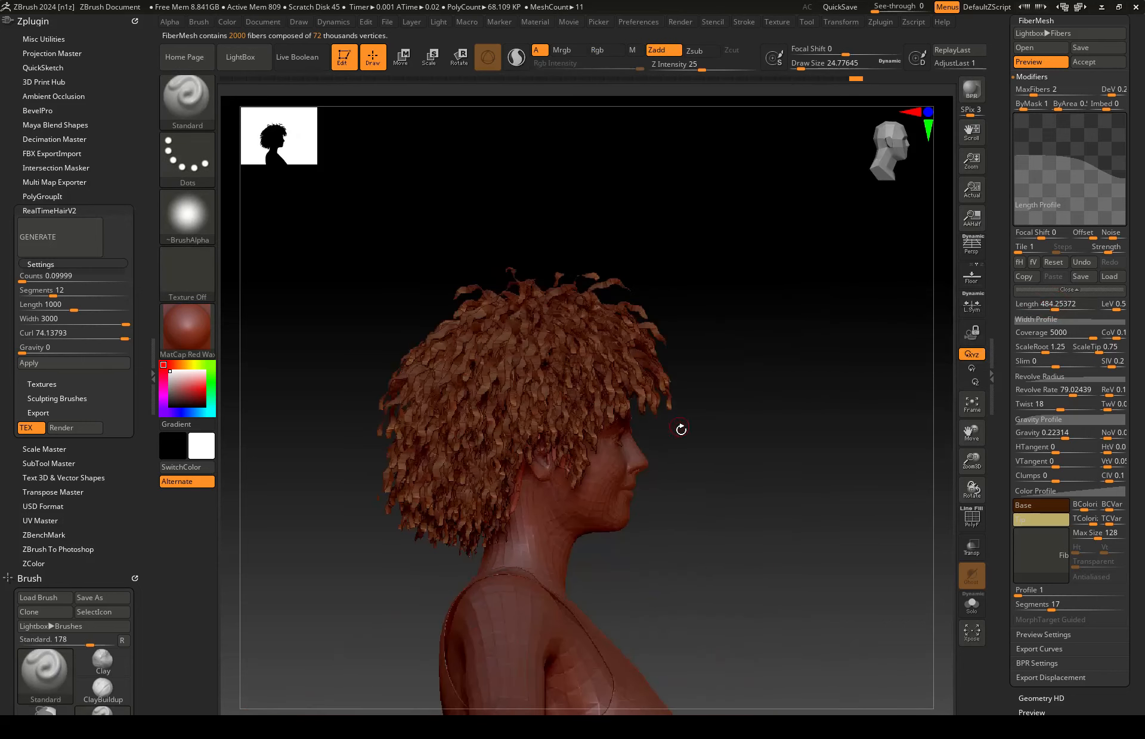
{"action": "mouse_move", "coordinate": [733, 452]}
{"action": "right_mouse_down", "text": "shift"}
{"action": "mouse_move", "coordinate": [633, 453]}
{"action": "mouse_move", "coordinate": [686, 456]}
{"action": "mouse_move", "coordinate": [636, 411]}
{"action": "right_mouse_up", "text": "shift"}
Step: Switch to the body subtool and back to the scalp subtool carrying the fiber preview
{"action": "right_click", "coordinate": [633, 552], "text": "alt"}
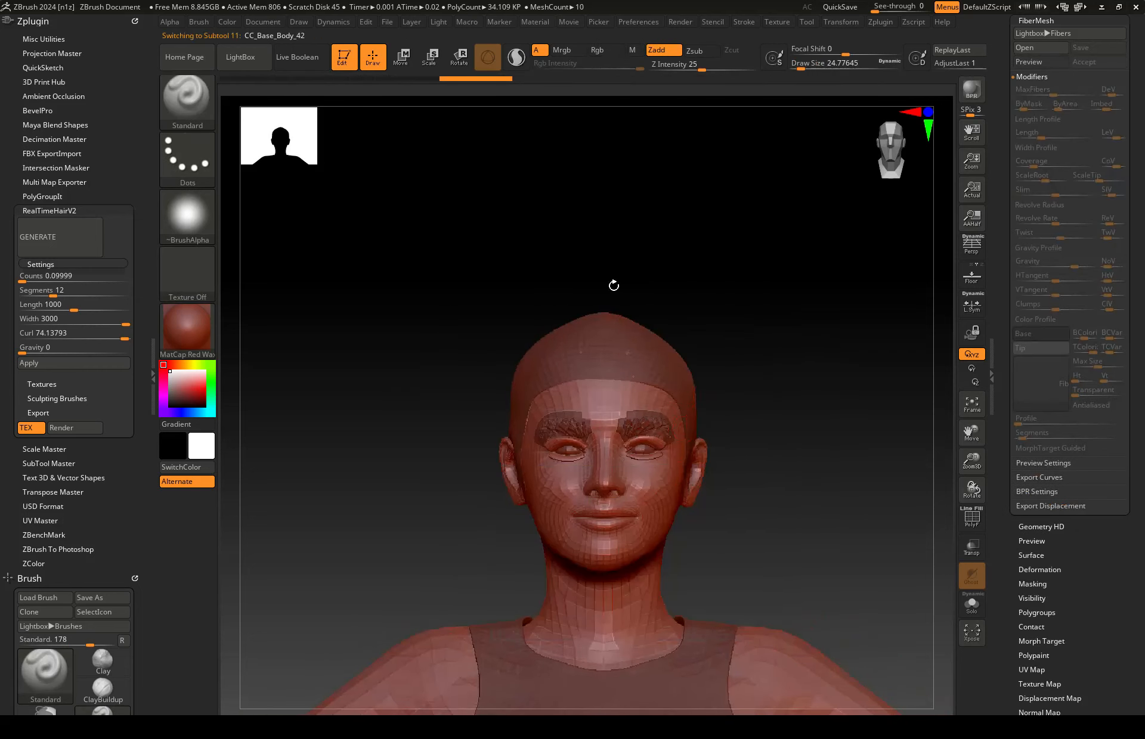
{"action": "left_click", "coordinate": [650, 340], "text": "alt"}
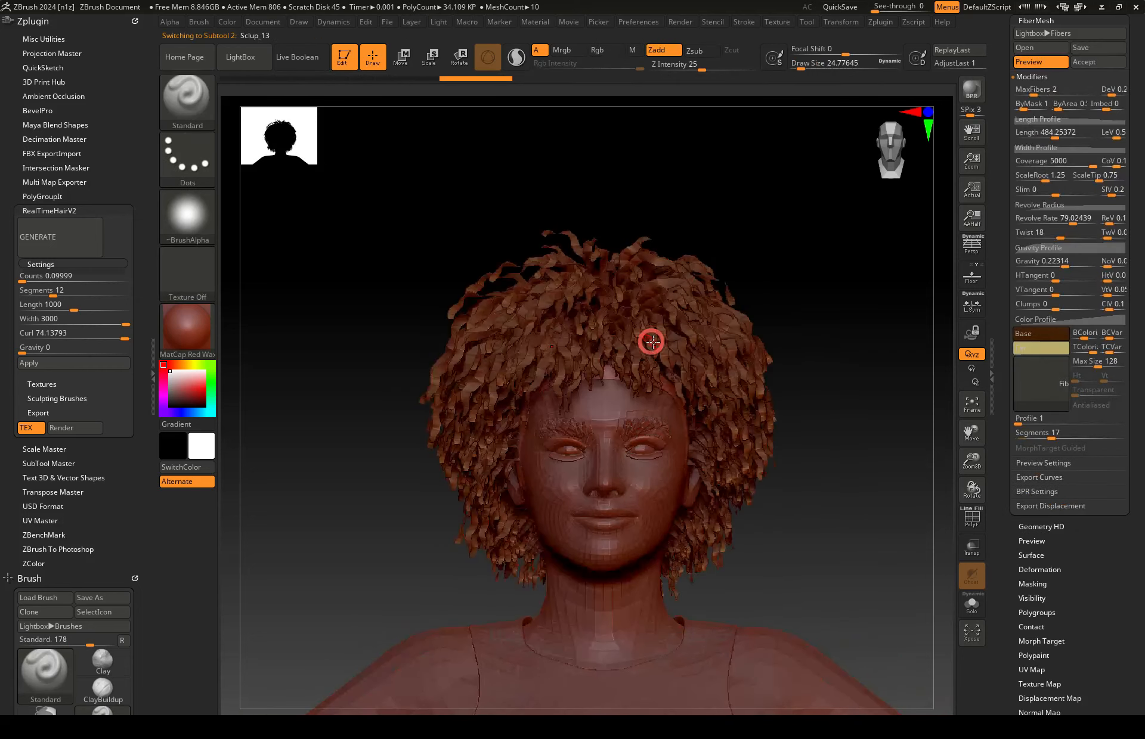
{"action": "right_click_drag", "start_coordinate": [778, 261], "coordinate": [774, 276], "text": "ctrl"}
{"action": "right_click_drag", "start_coordinate": [820, 416], "coordinate": [820, 366], "text": "alt"}
{"action": "mouse_move", "coordinate": [810, 305]}
{"action": "right_mouse_down", "text": "ctrl"}
{"action": "mouse_move", "coordinate": [790, 281]}
{"action": "mouse_move", "coordinate": [799, 294]}
{"action": "right_mouse_up", "text": "ctrl"}
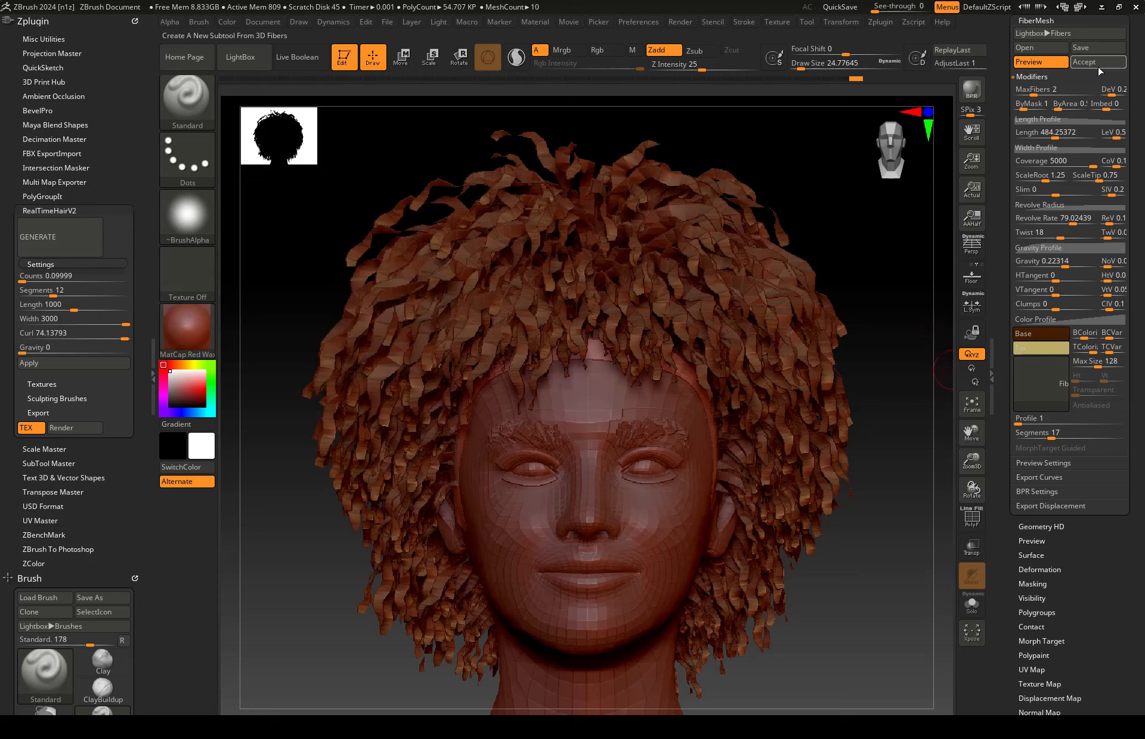
Step: Examine the UV Map projection options for the scalp, including FiberUV
{"action": "left_click_drag", "start_coordinate": [1143, 505], "coordinate": [1143, 404]}
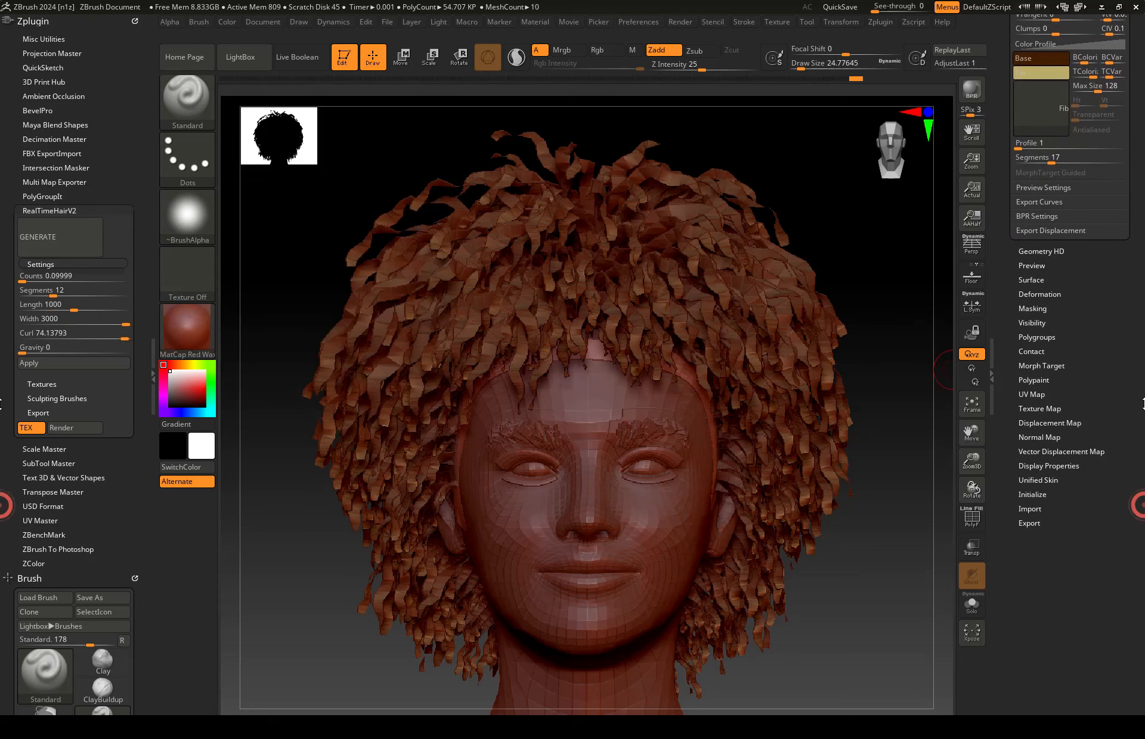
{"action": "left_click", "coordinate": [1043, 394]}
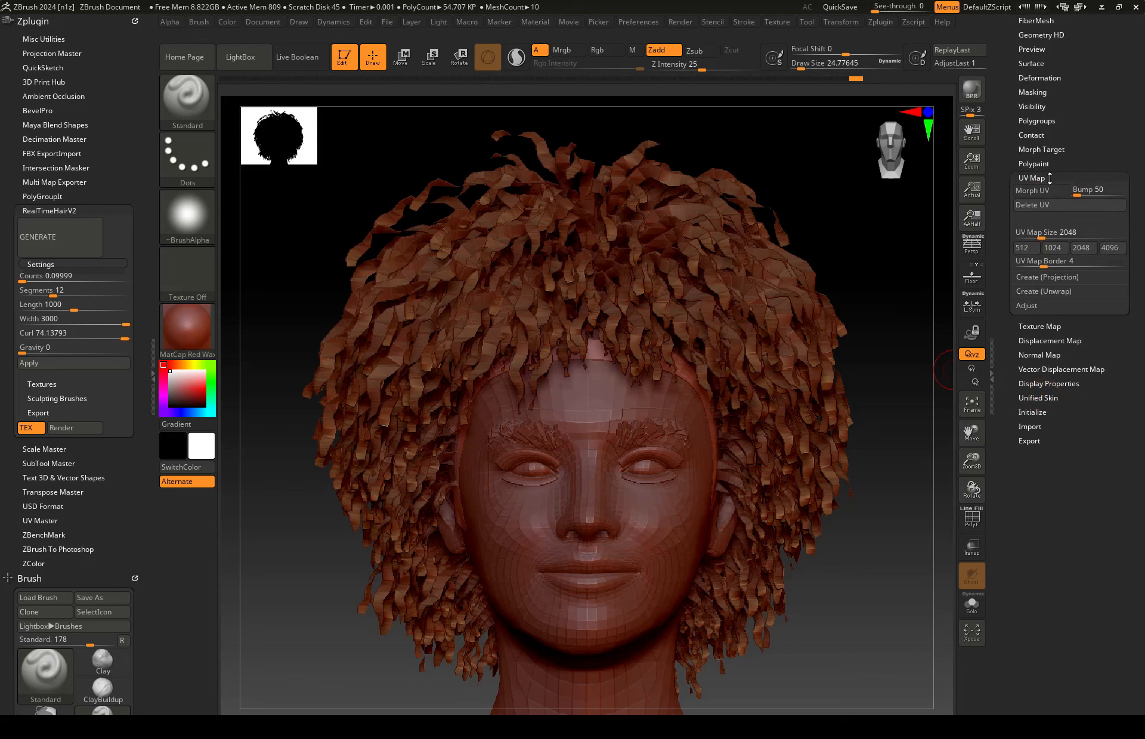
{"action": "left_click", "coordinate": [1041, 279]}
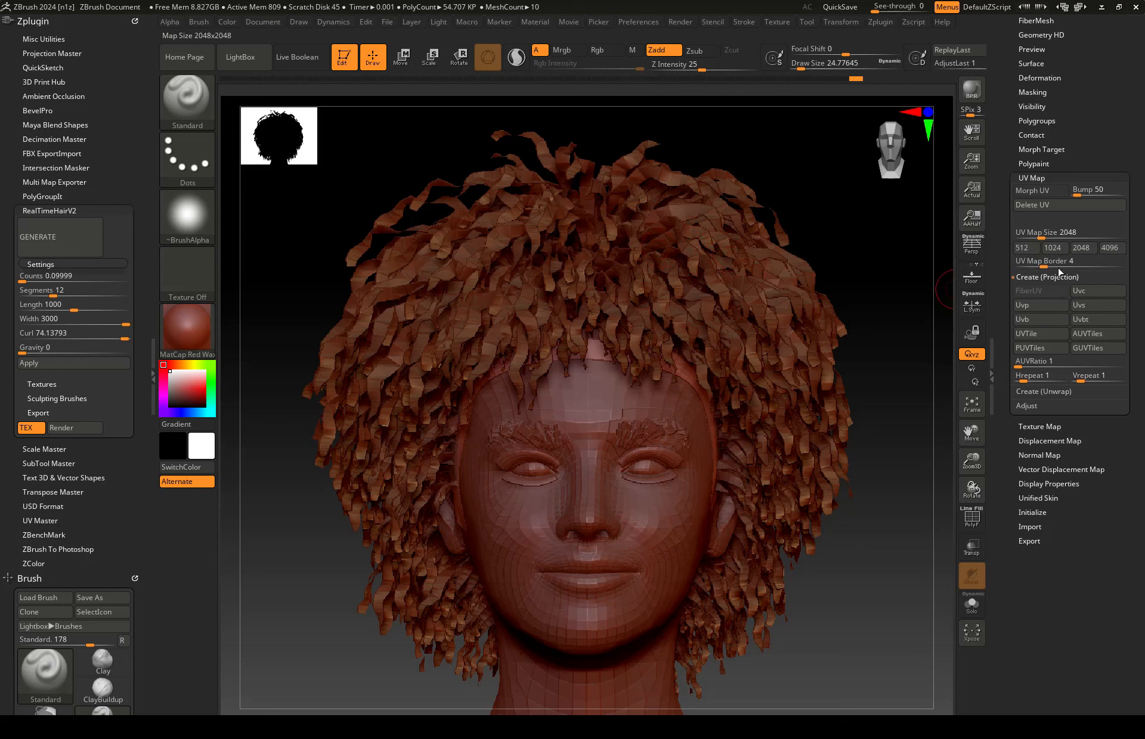
{"action": "scroll", "coordinate": [1058, 271], "scroll_direction": "up", "scroll_amount": 3}
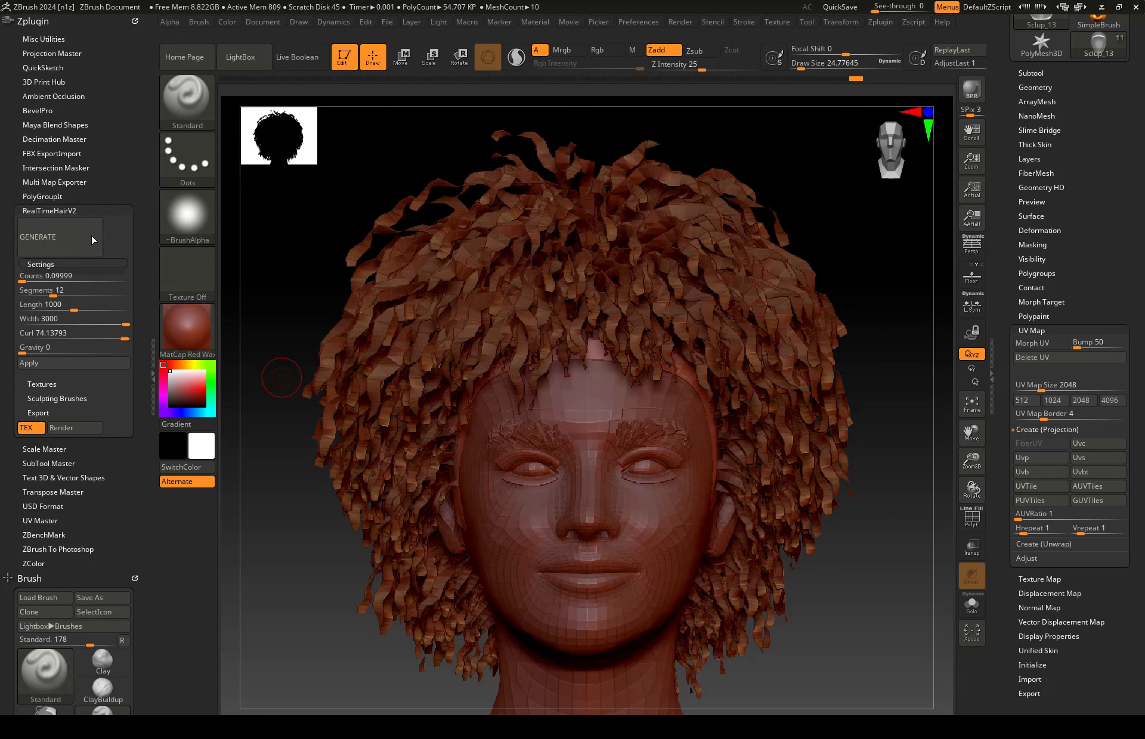
Step: Apply the RealTimeHairV2 settings to convert the previewed fibers to hair, accept Fast Preview mode and dismiss the script note
{"action": "left_click", "coordinate": [51, 363]}
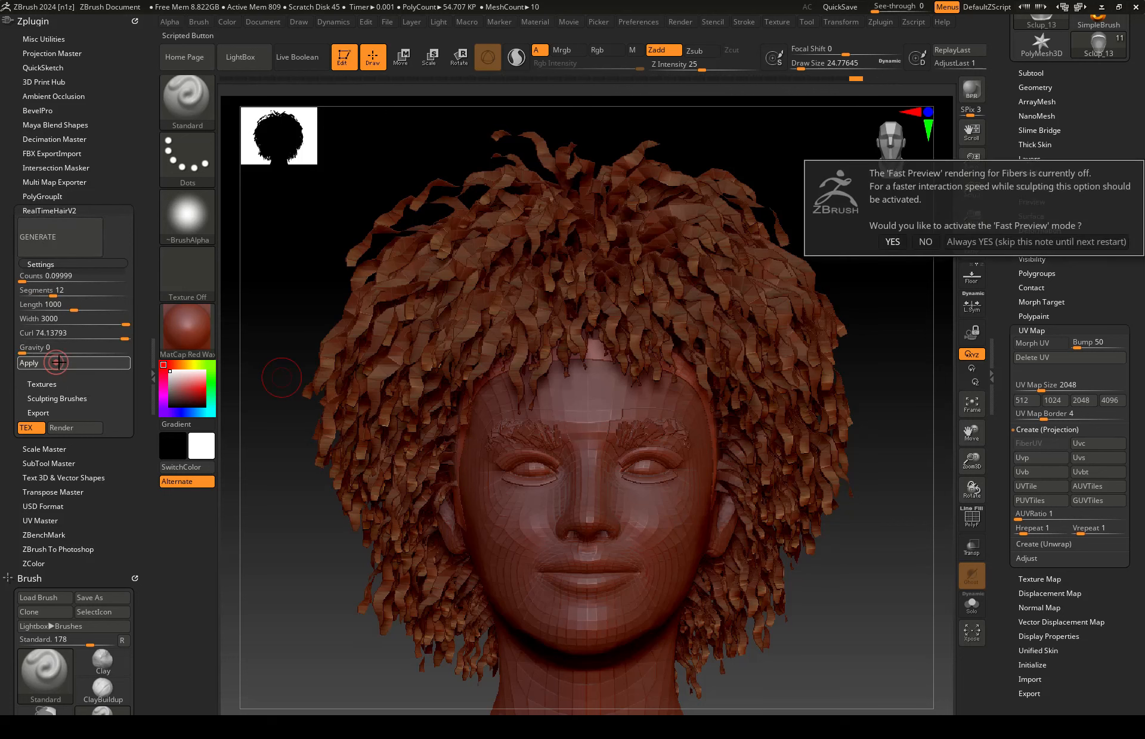
{"action": "left_click", "coordinate": [881, 241]}
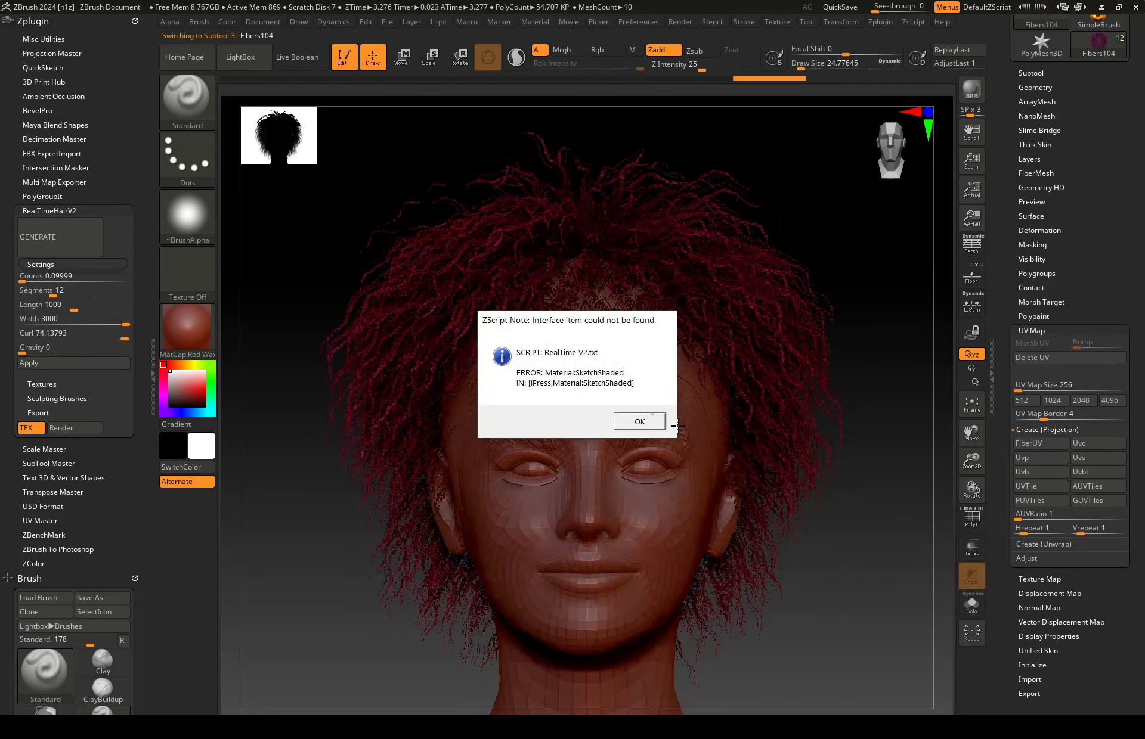
{"action": "left_click", "coordinate": [660, 421]}
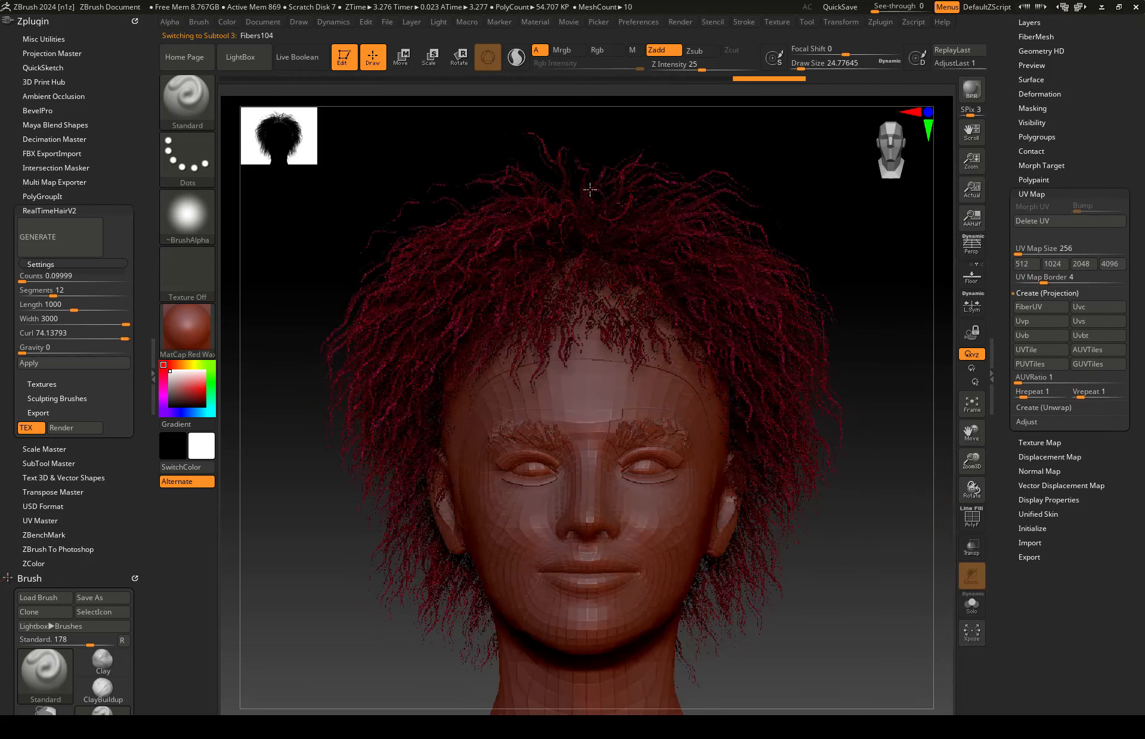
Step: Inspect the new fibers' Texture Map settings and render the hair with BPR
{"action": "left_click", "coordinate": [1053, 442]}
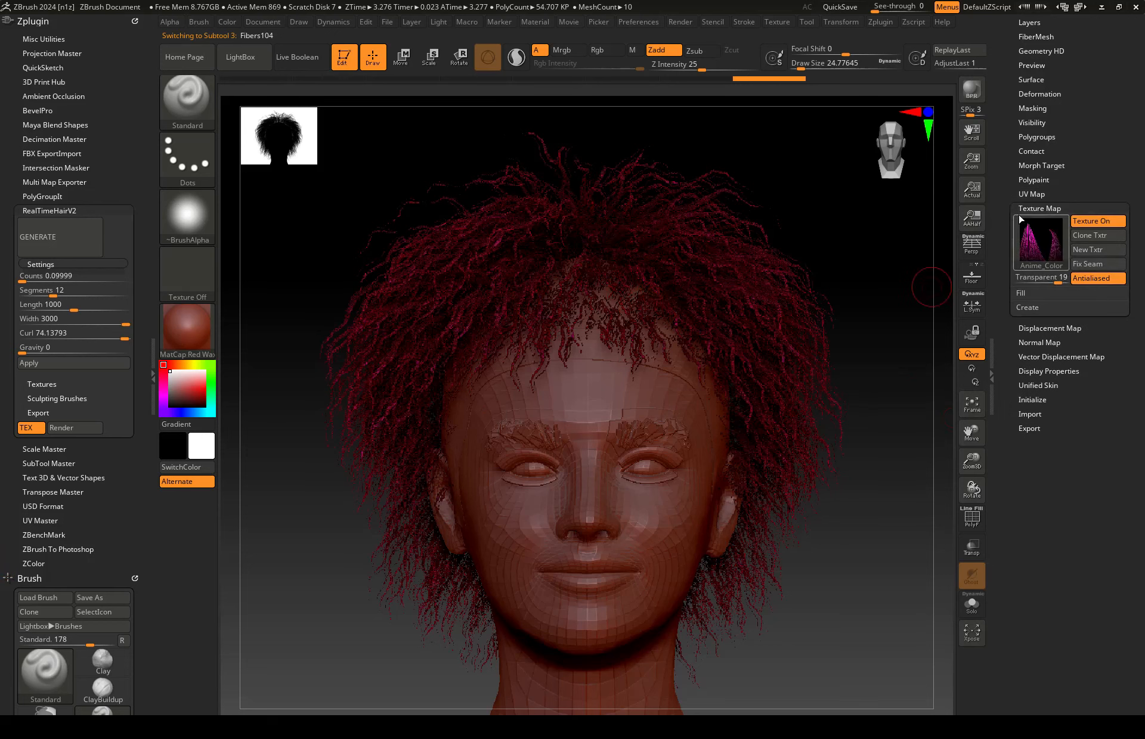
{"action": "left_click_drag", "start_coordinate": [1137, 86], "coordinate": [1142, 243]}
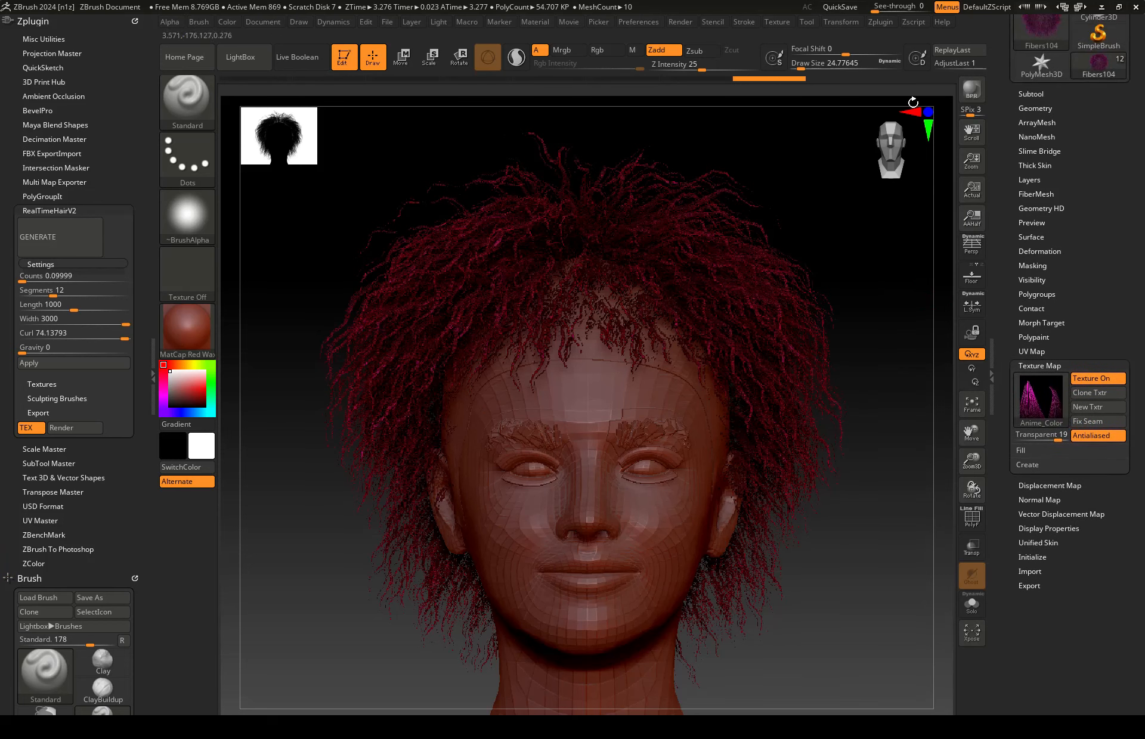
{"action": "left_click", "coordinate": [970, 92]}
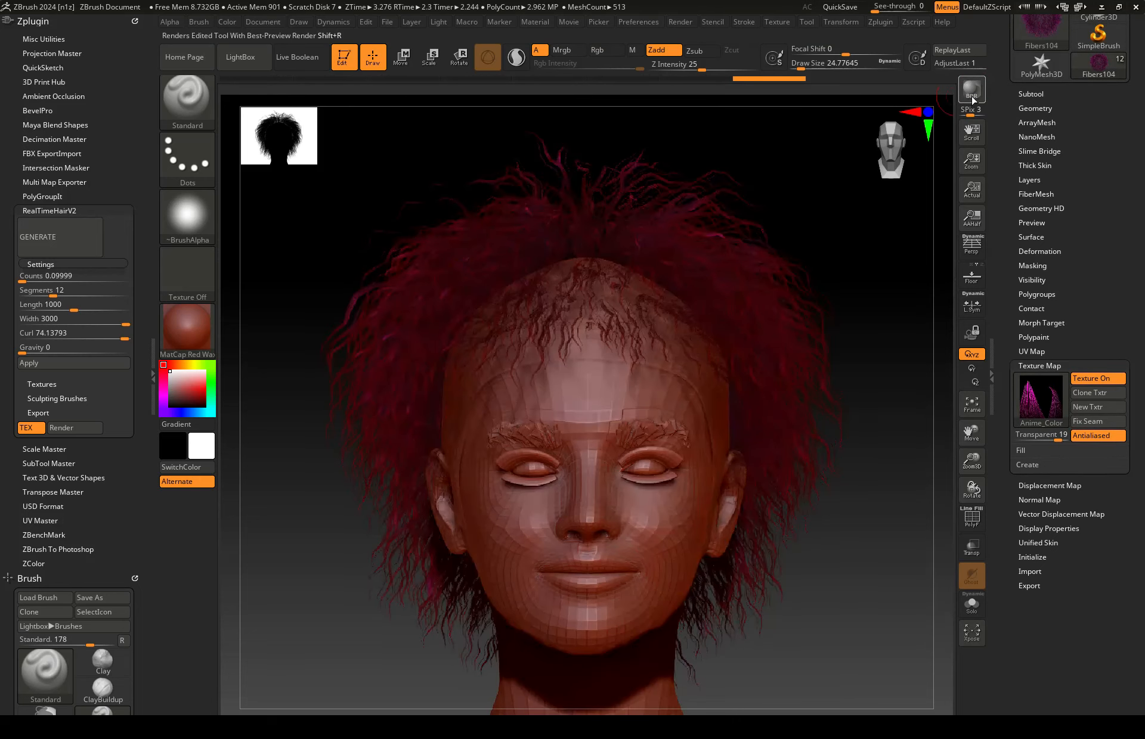
Step: Apply the RealTimeHairV2 StraightHair texture to the fibers and dismiss the script note
{"action": "left_click", "coordinate": [45, 384]}
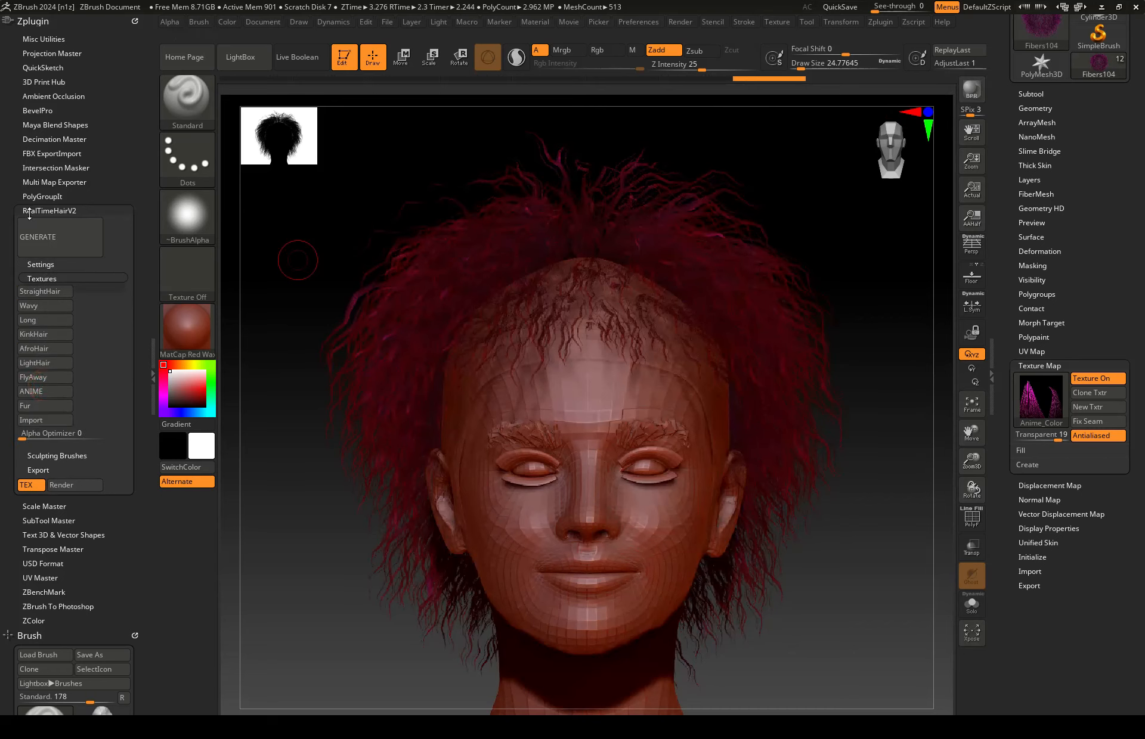
{"action": "scroll", "coordinate": [111, 311], "scroll_direction": "down", "scroll_amount": 2}
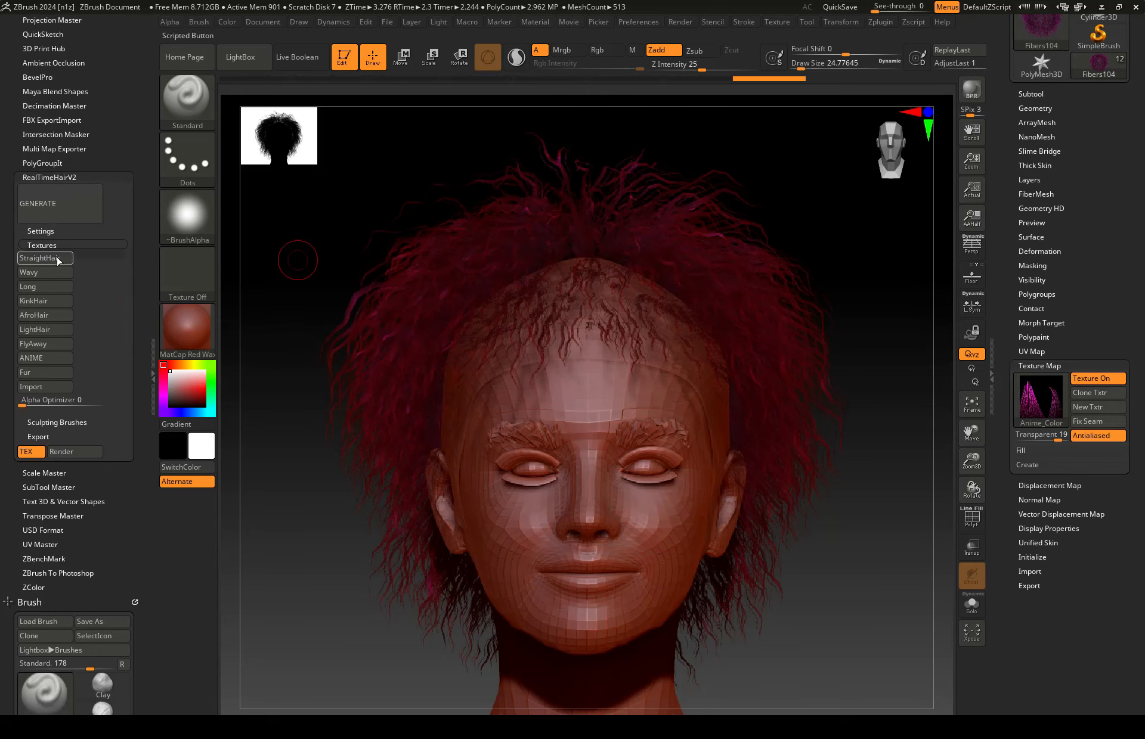
{"action": "left_click", "coordinate": [57, 258]}
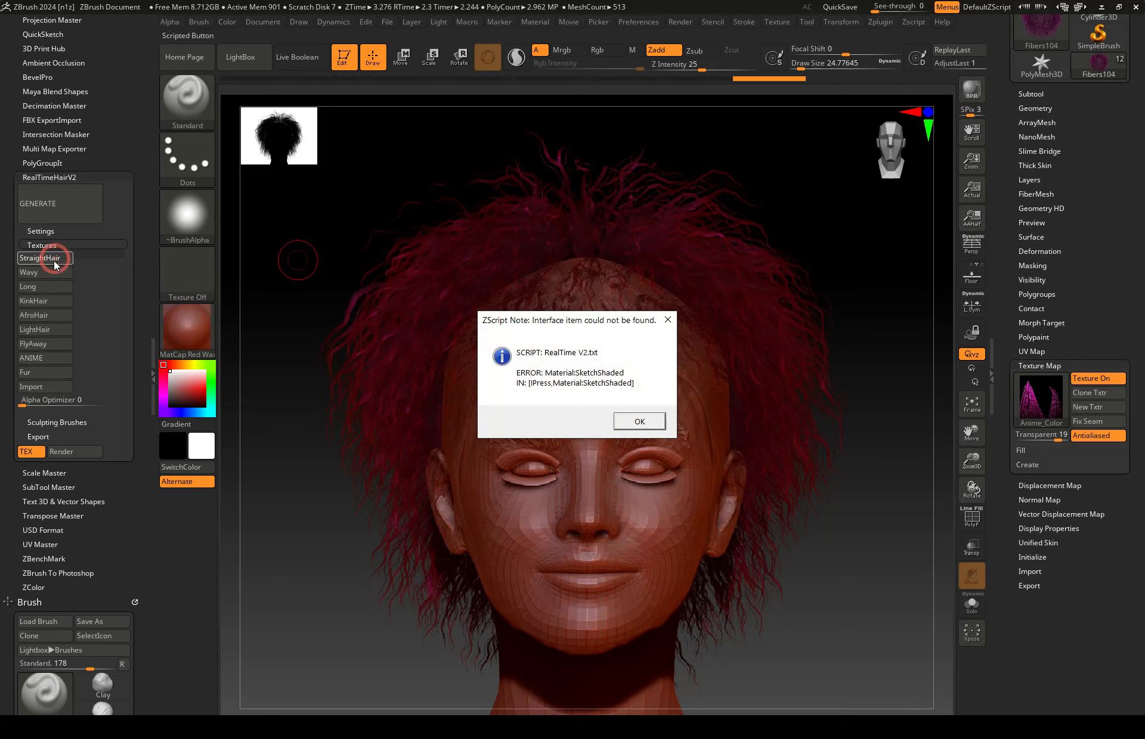
{"action": "left_click", "coordinate": [642, 419]}
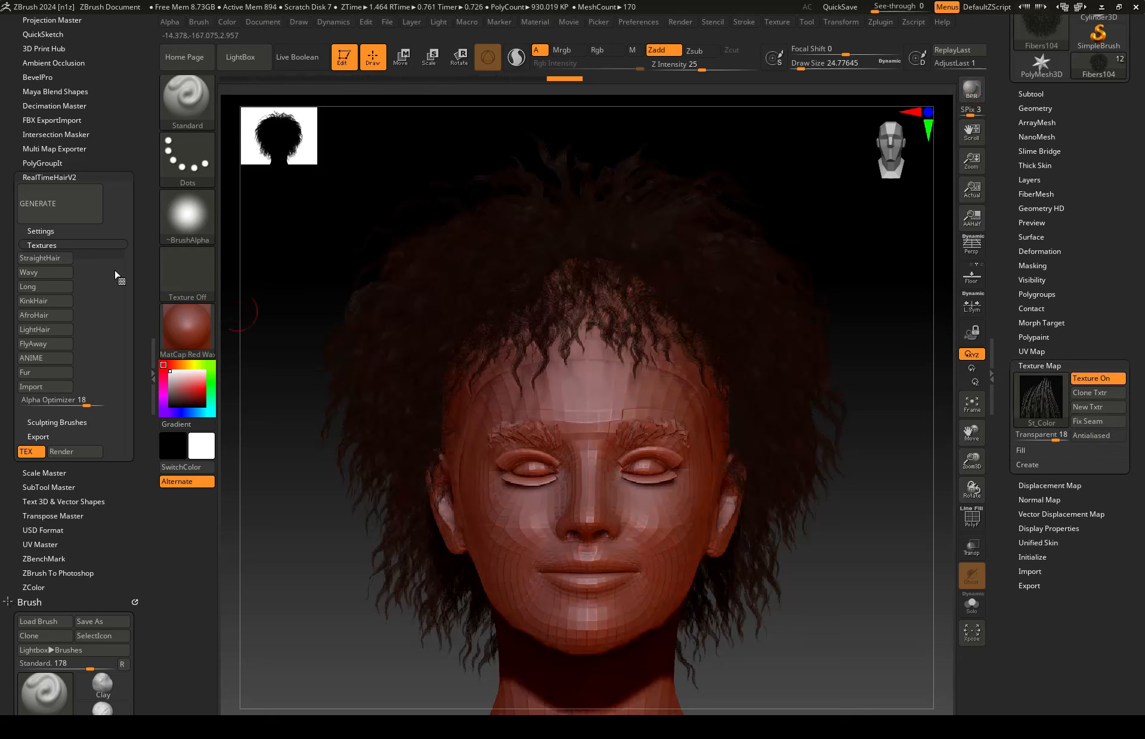
Step: Apply the RealTimeHairV2 Wavy texture to the fibers and render the hair with BPR
{"action": "left_click", "coordinate": [45, 272]}
{"action": "left_click", "coordinate": [636, 419]}
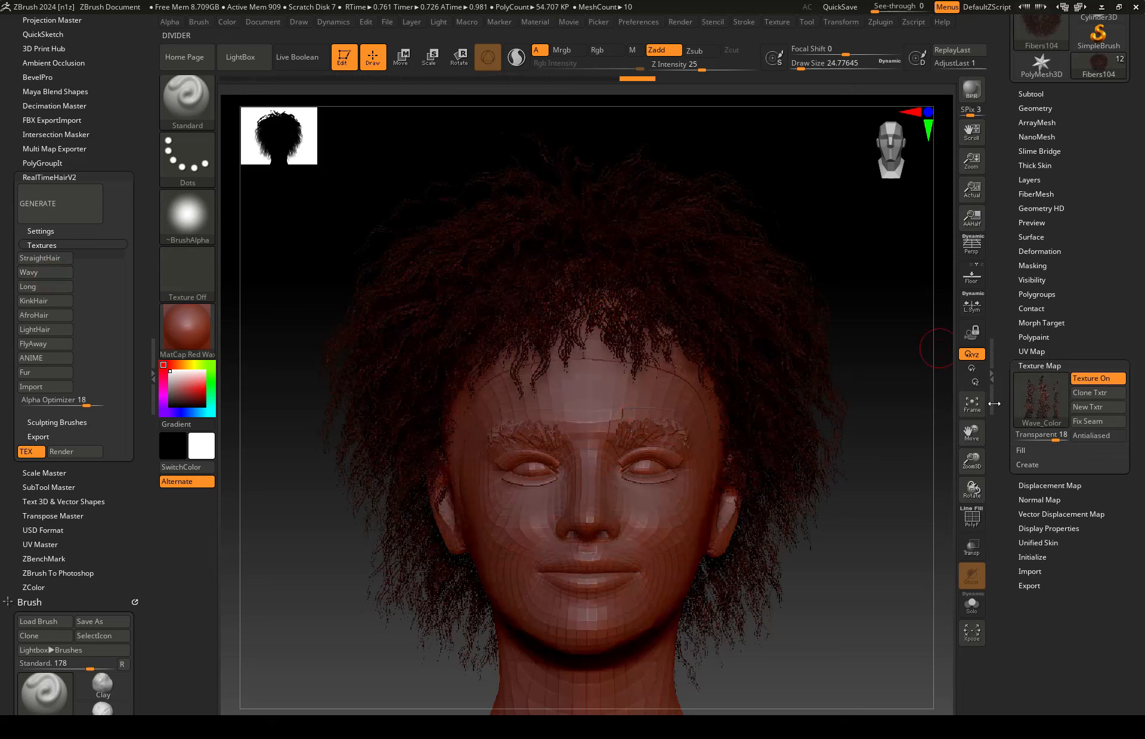
{"action": "left_click", "coordinate": [979, 87]}
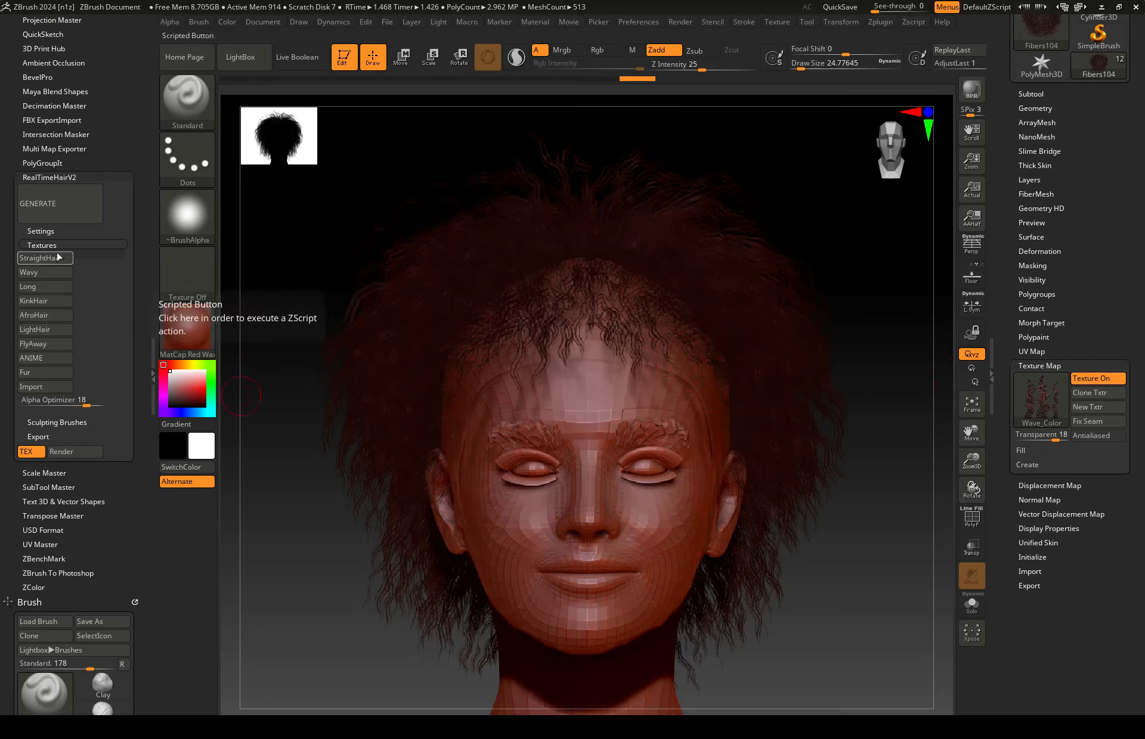
Step: Export the hair's Wave_Color and Wave_Spec textures as images into the Afo folder with RealTimeHairV2
{"action": "left_click", "coordinate": [36, 436]}
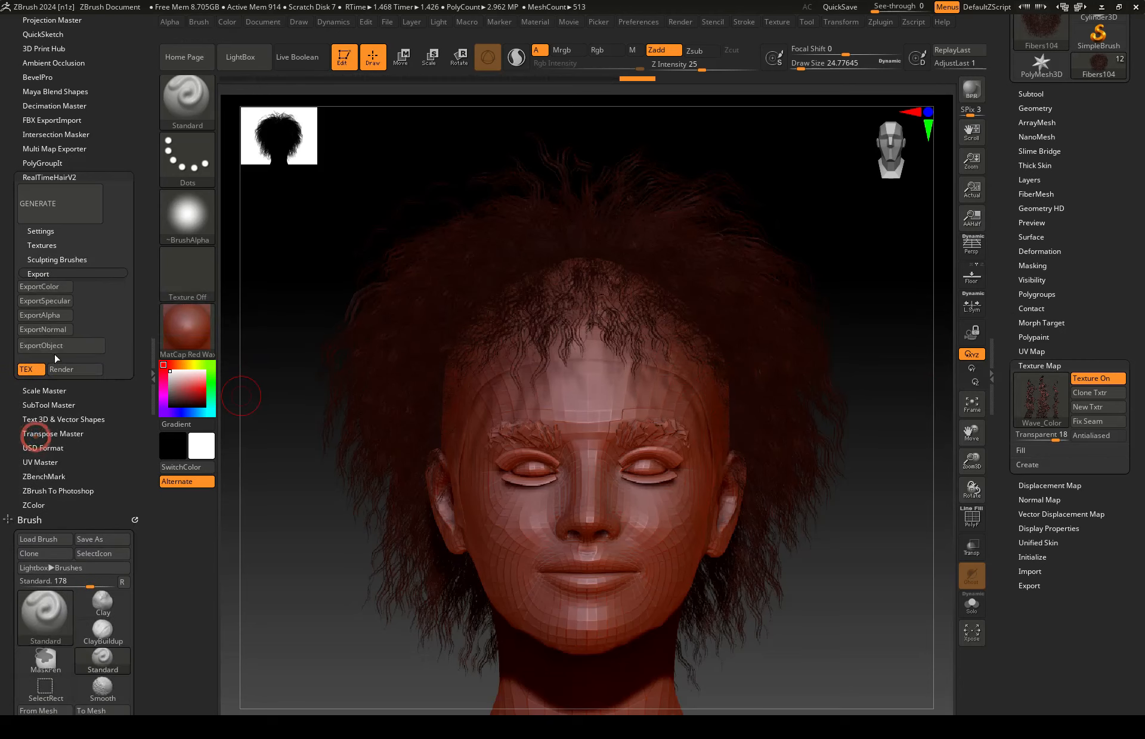
{"action": "left_click", "coordinate": [36, 288]}
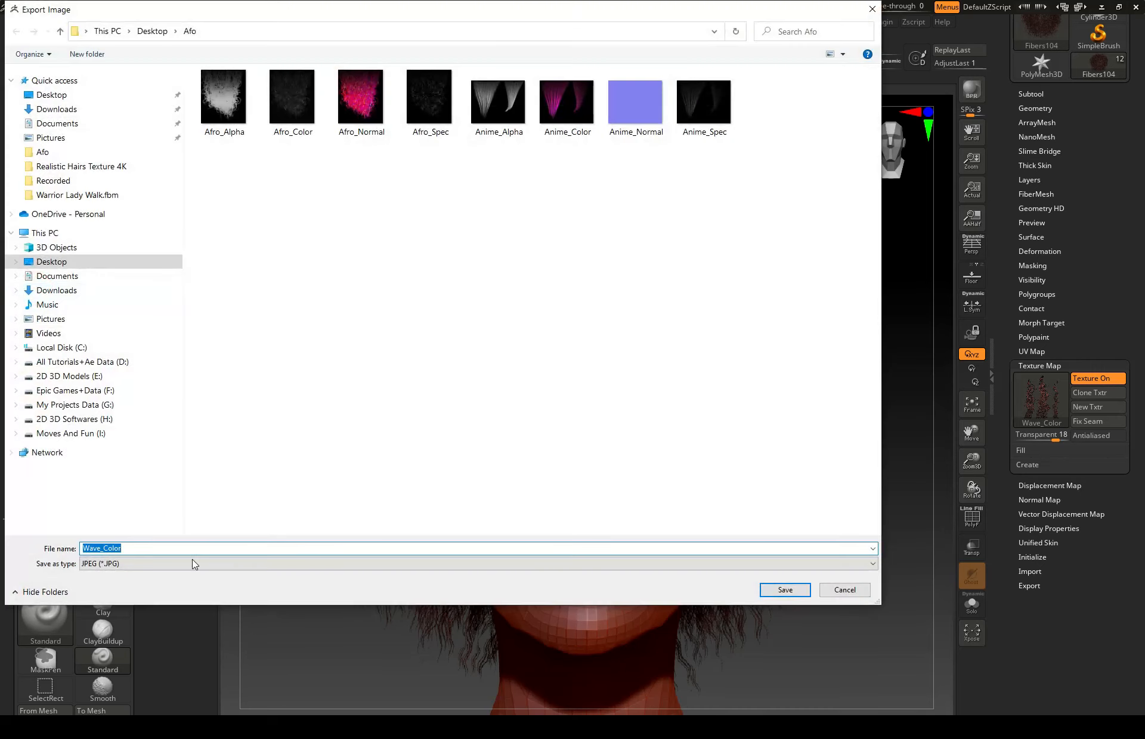
{"action": "left_click", "coordinate": [785, 589]}
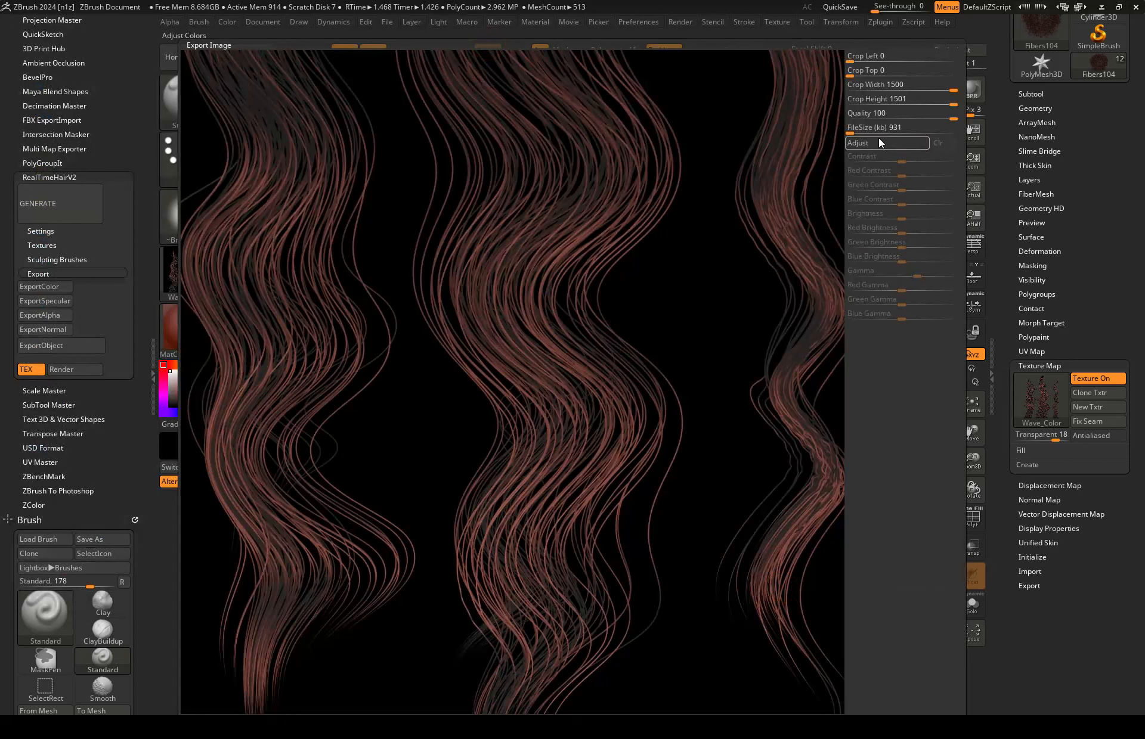
{"action": "left_click", "coordinate": [872, 69]}
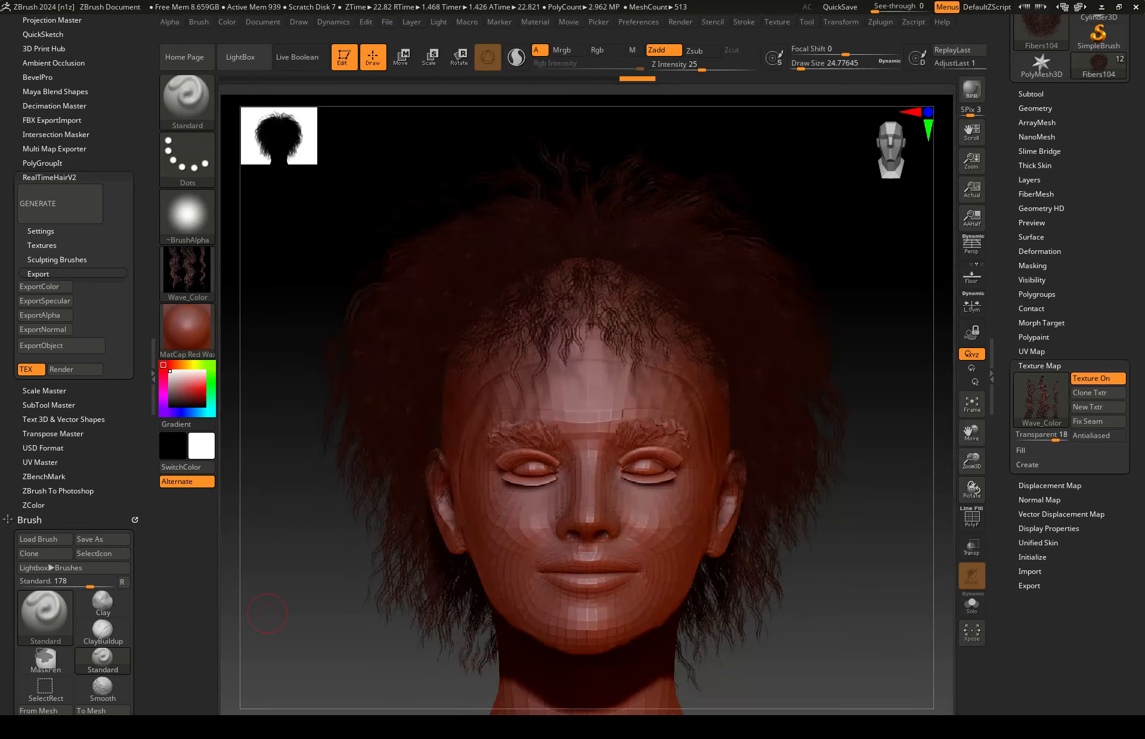
{"action": "left_click", "coordinate": [41, 301]}
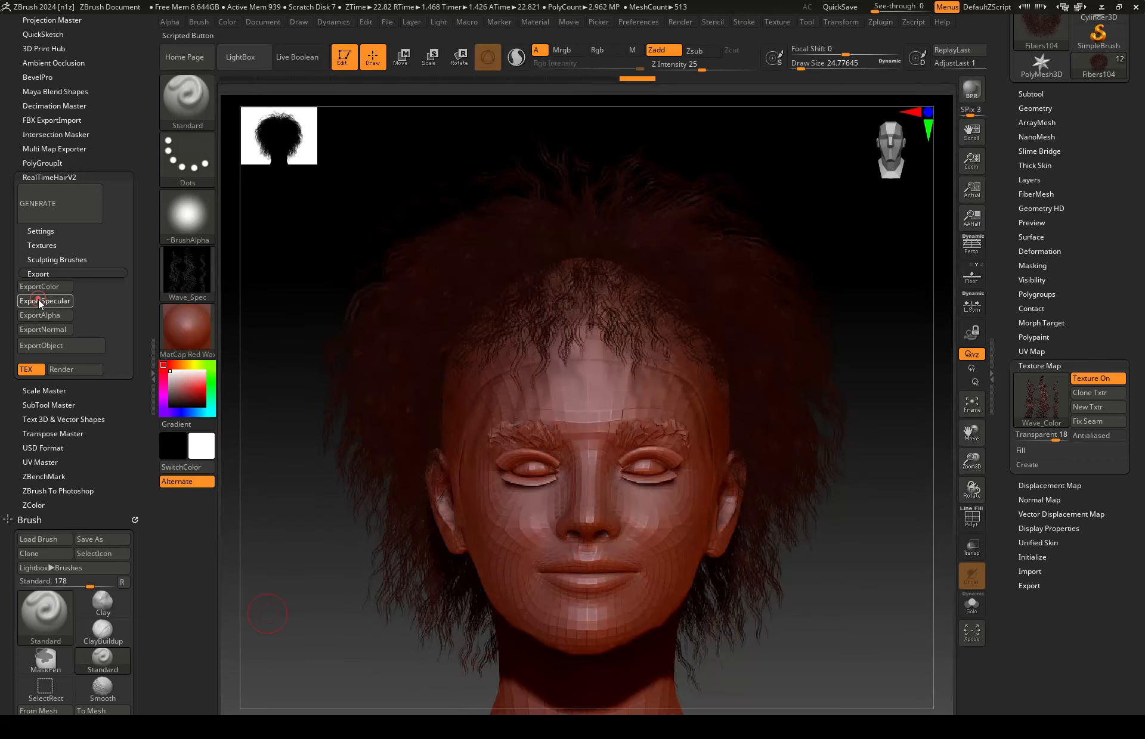
{"action": "left_click", "coordinate": [798, 588]}
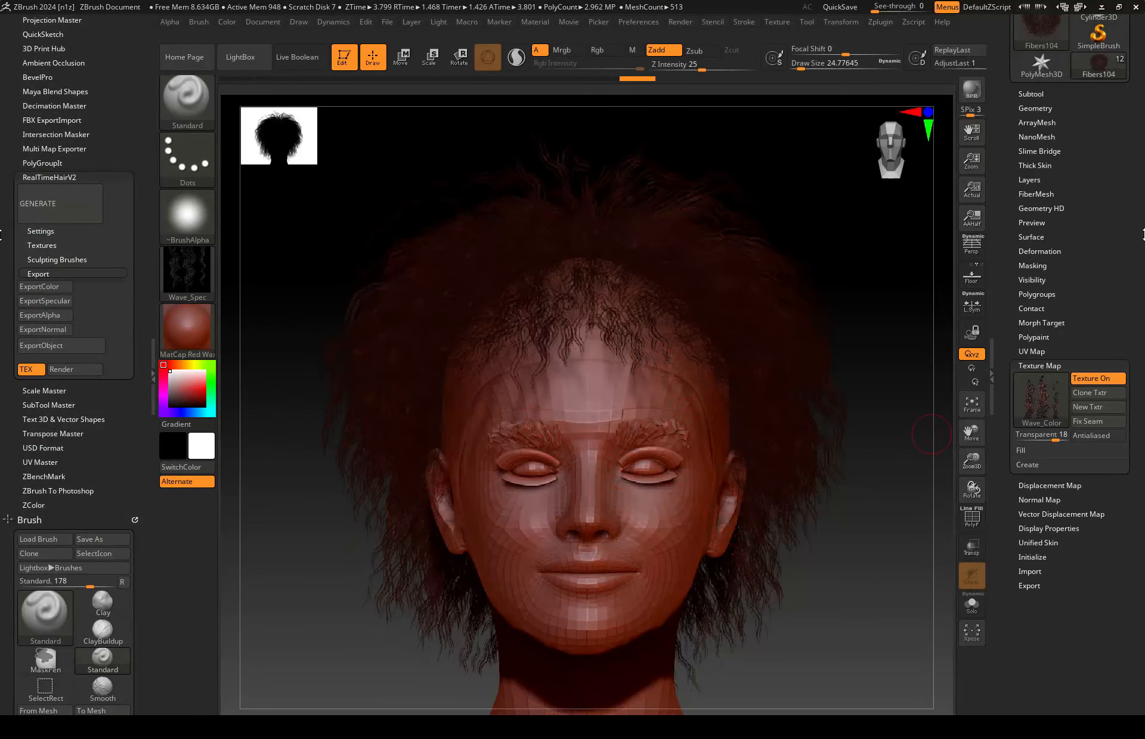
Step: Flip the fiber hair's UV map vertically with the UV Map adjustment Flip V
{"action": "scroll", "coordinate": [999, 174], "scroll_direction": "up", "scroll_amount": 5}
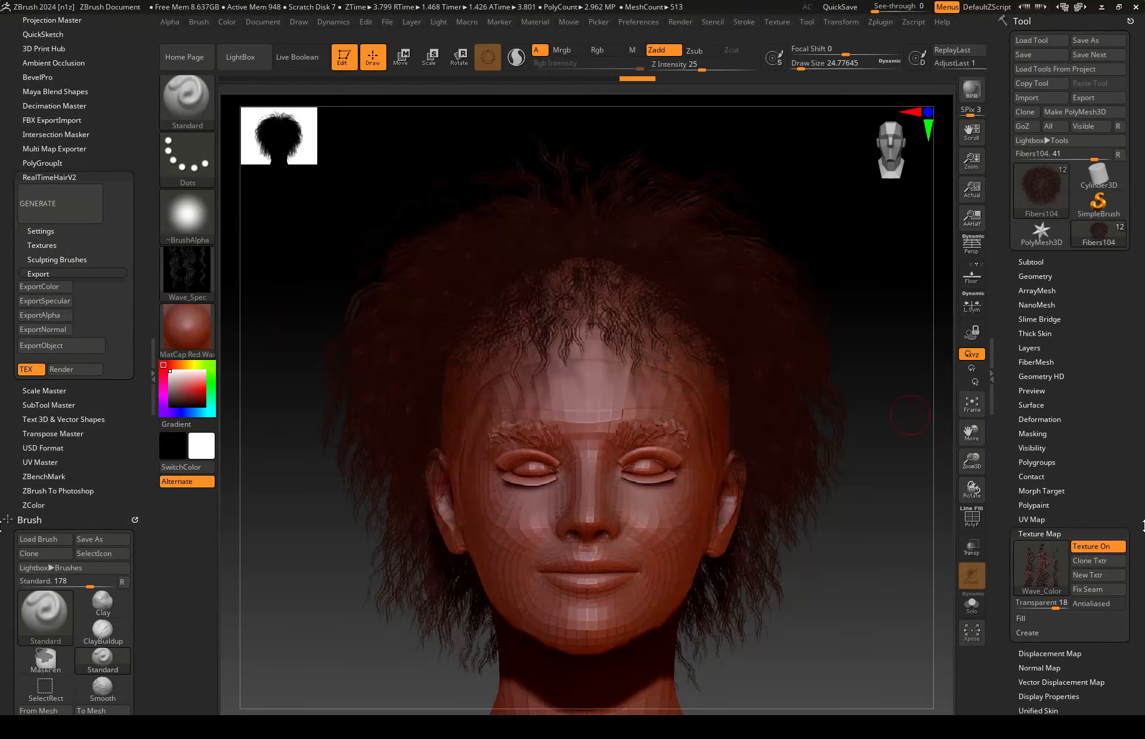
{"action": "scroll", "coordinate": [1067, 358], "scroll_direction": "down", "scroll_amount": 10}
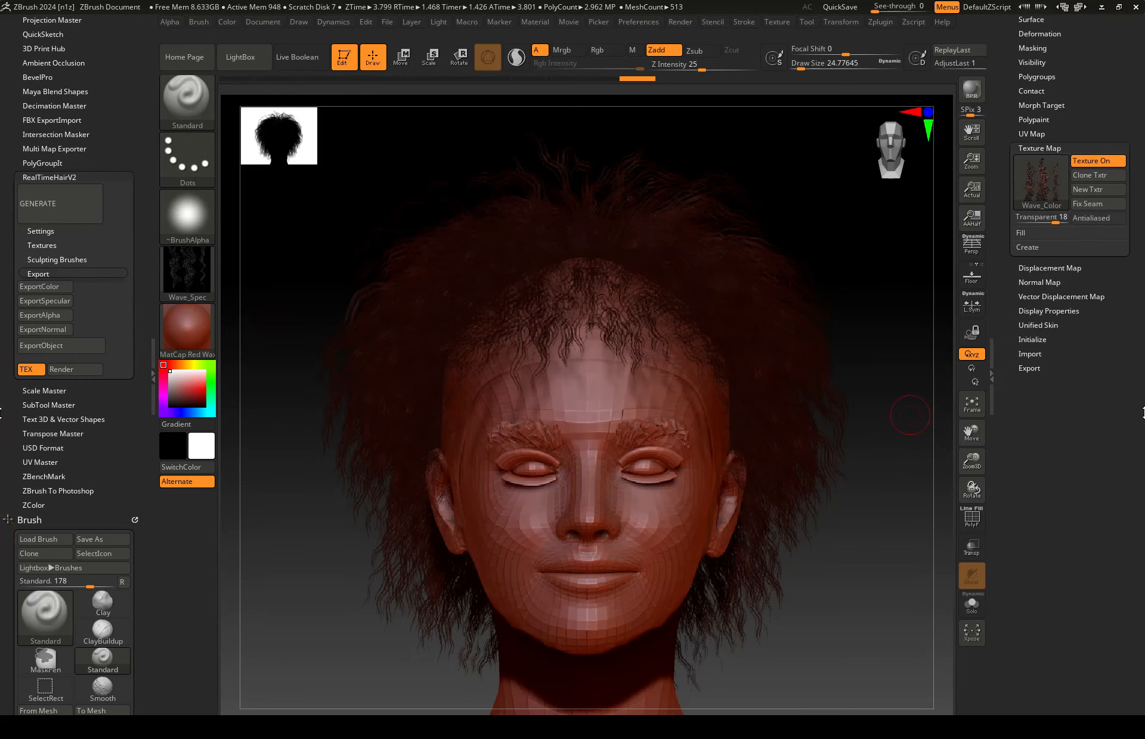
{"action": "scroll", "coordinate": [1143, 405], "scroll_direction": "up", "scroll_amount": 3}
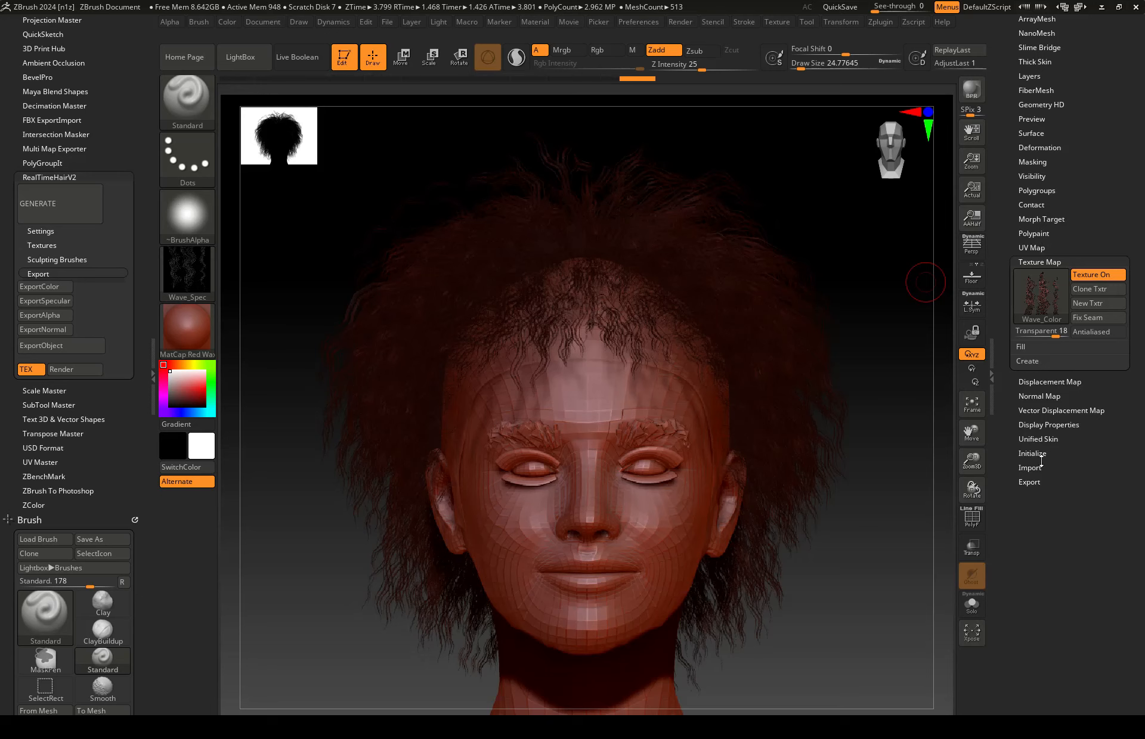
{"action": "left_click", "coordinate": [1036, 247]}
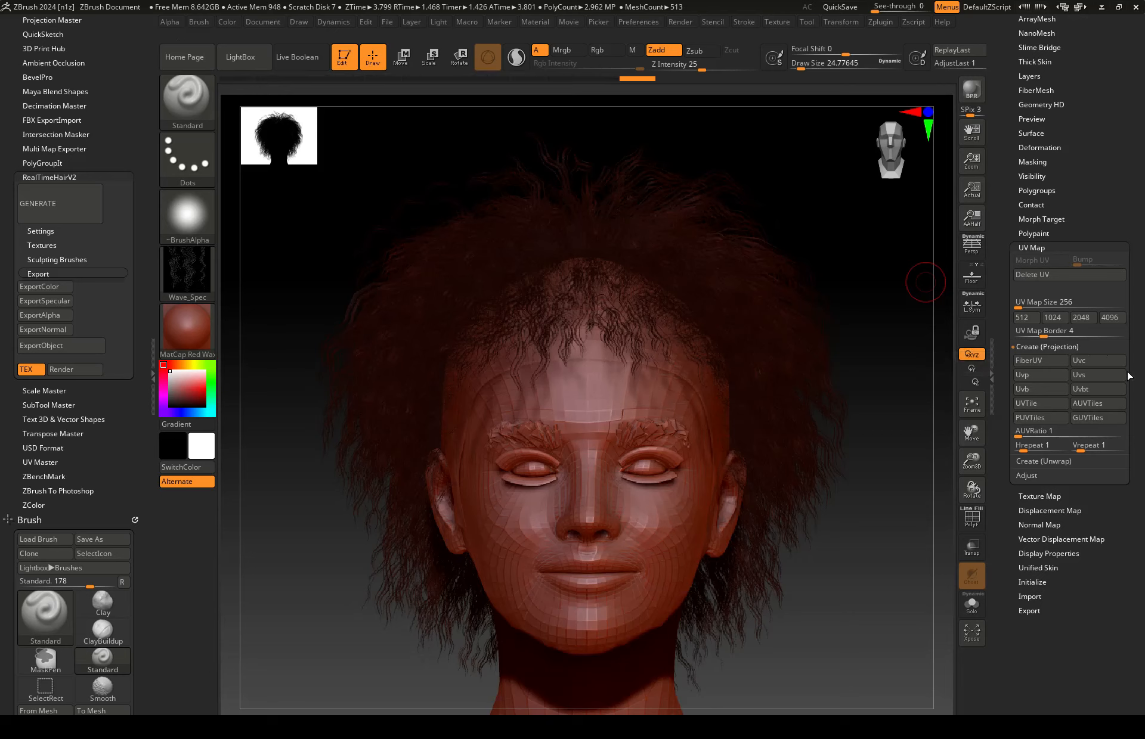
{"action": "left_click_drag", "start_coordinate": [1142, 472], "coordinate": [1143, 408]}
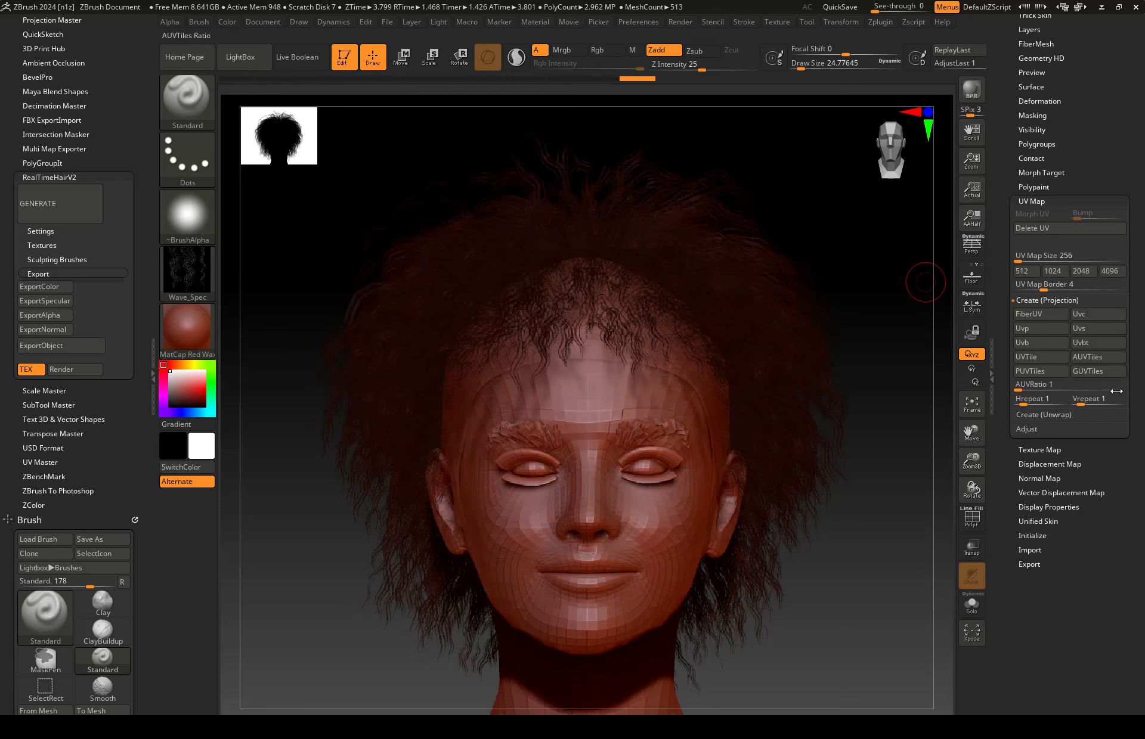
{"action": "left_click", "coordinate": [1037, 429]}
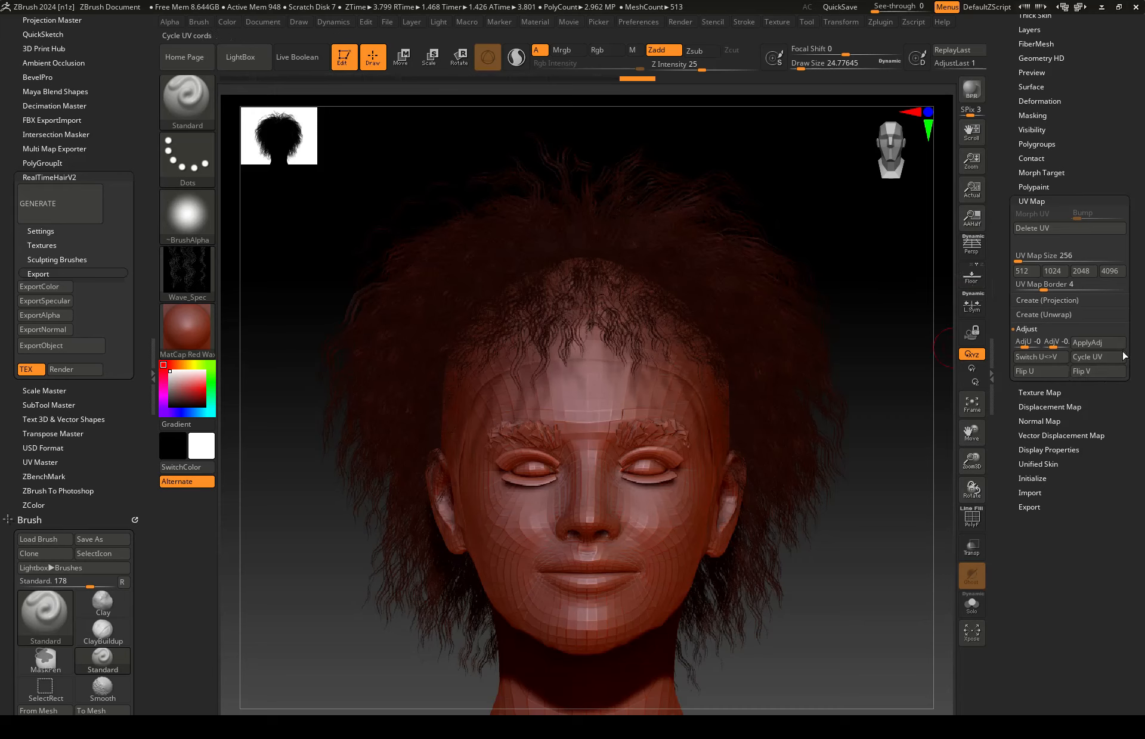
{"action": "left_click", "coordinate": [1079, 372]}
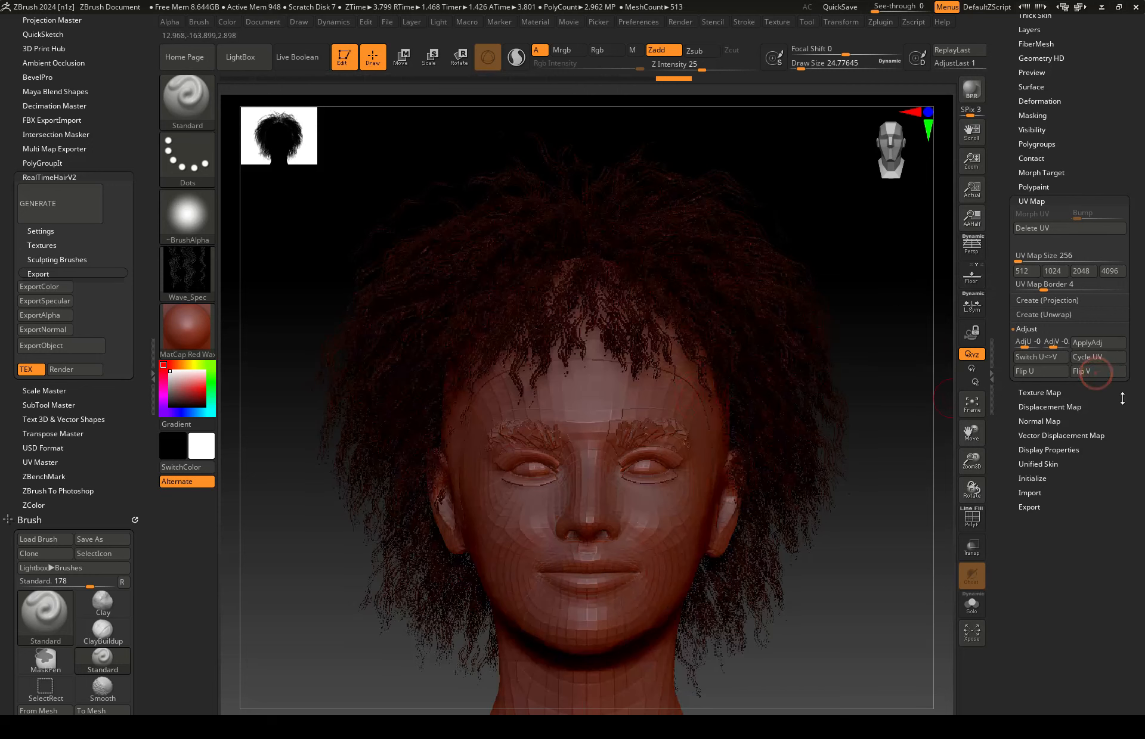
Step: Send the Fibers104 hair through GoZ and switch to Character Creator to import it onto the character
{"action": "scroll", "coordinate": [1067, 239], "scroll_direction": "up", "scroll_amount": 5}
{"action": "left_click", "coordinate": [1022, 126]}
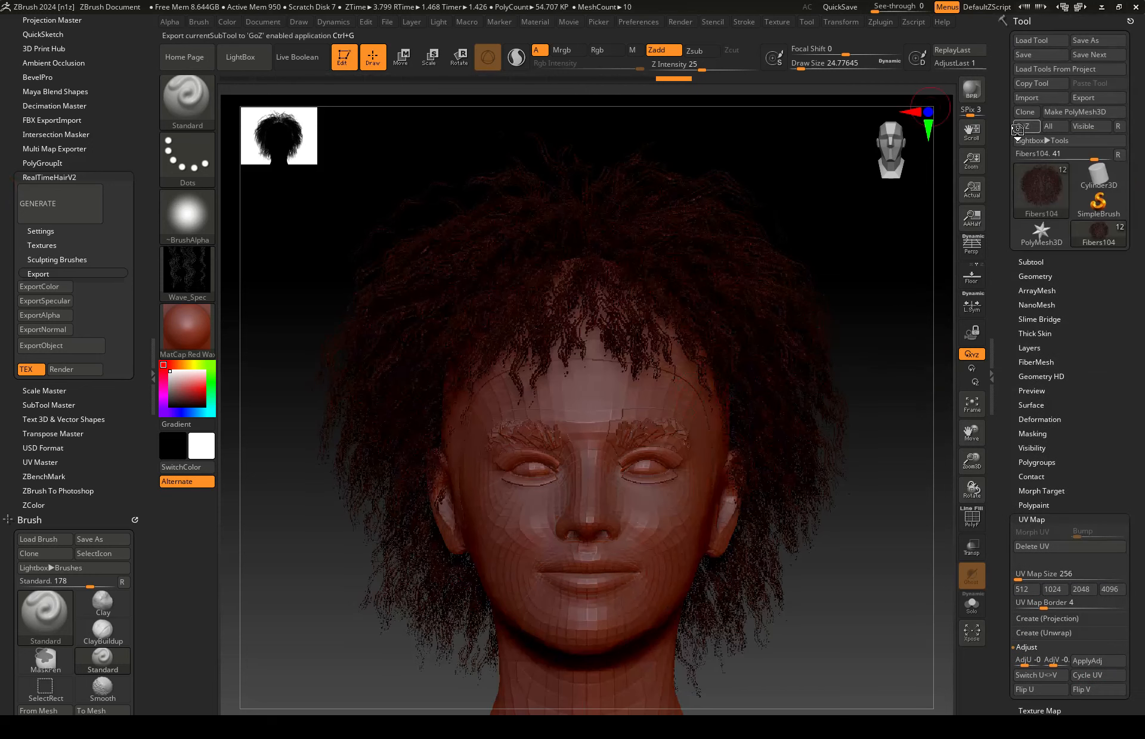
{"action": "left_click", "coordinate": [695, 389]}
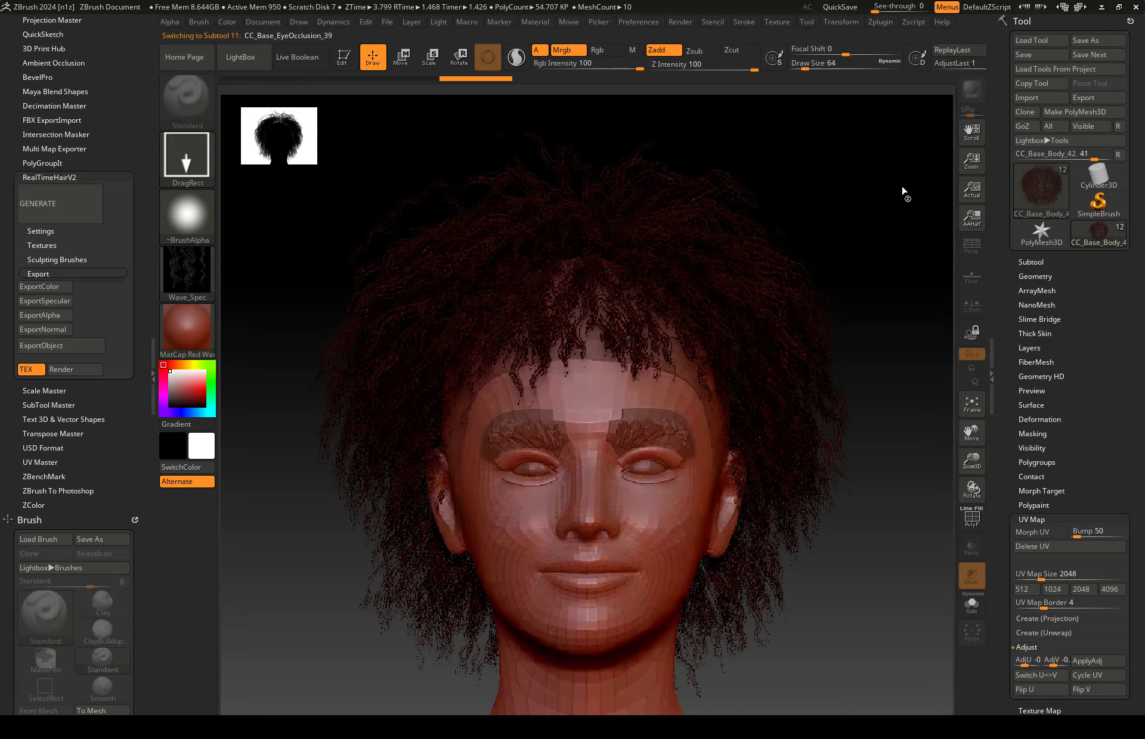
{"action": "left_click", "coordinate": [1101, 8]}
{"action": "left_click", "coordinate": [426, 531]}
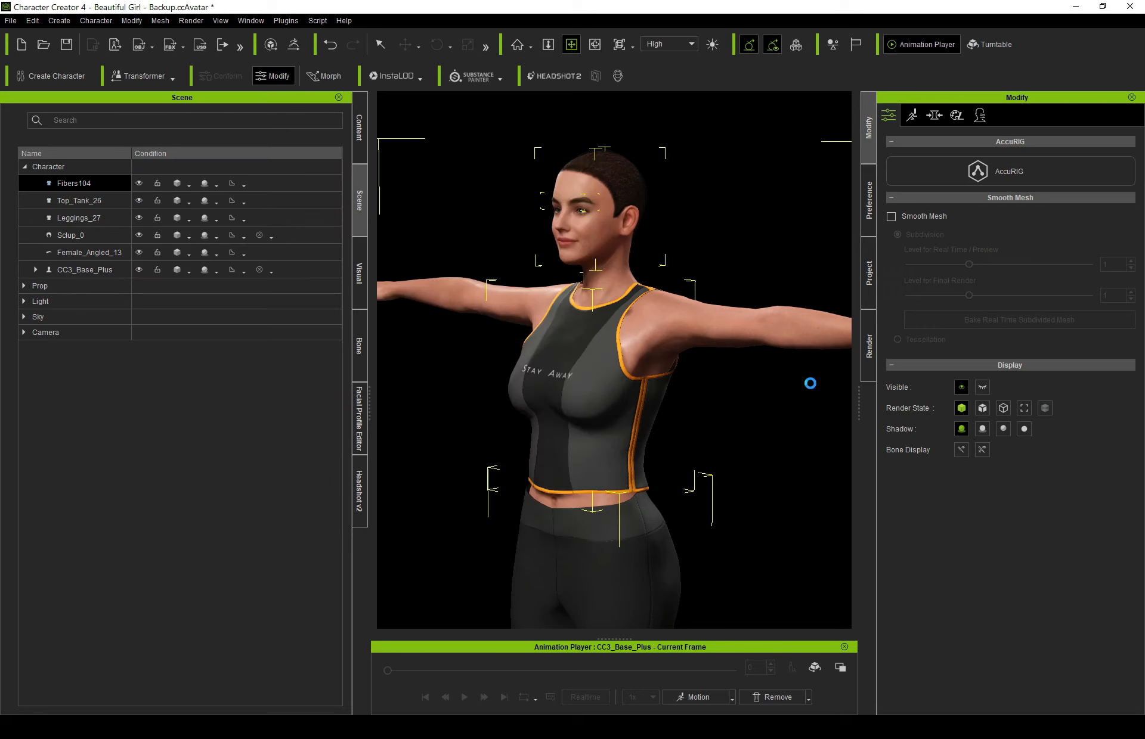
Step: Load Wave_Color from the Hair Texture folder as the Base Color texture of the Fibers104 material
{"action": "left_click", "coordinate": [571, 44]}
{"action": "left_click_drag", "start_coordinate": [749, 429], "coordinate": [664, 438]}
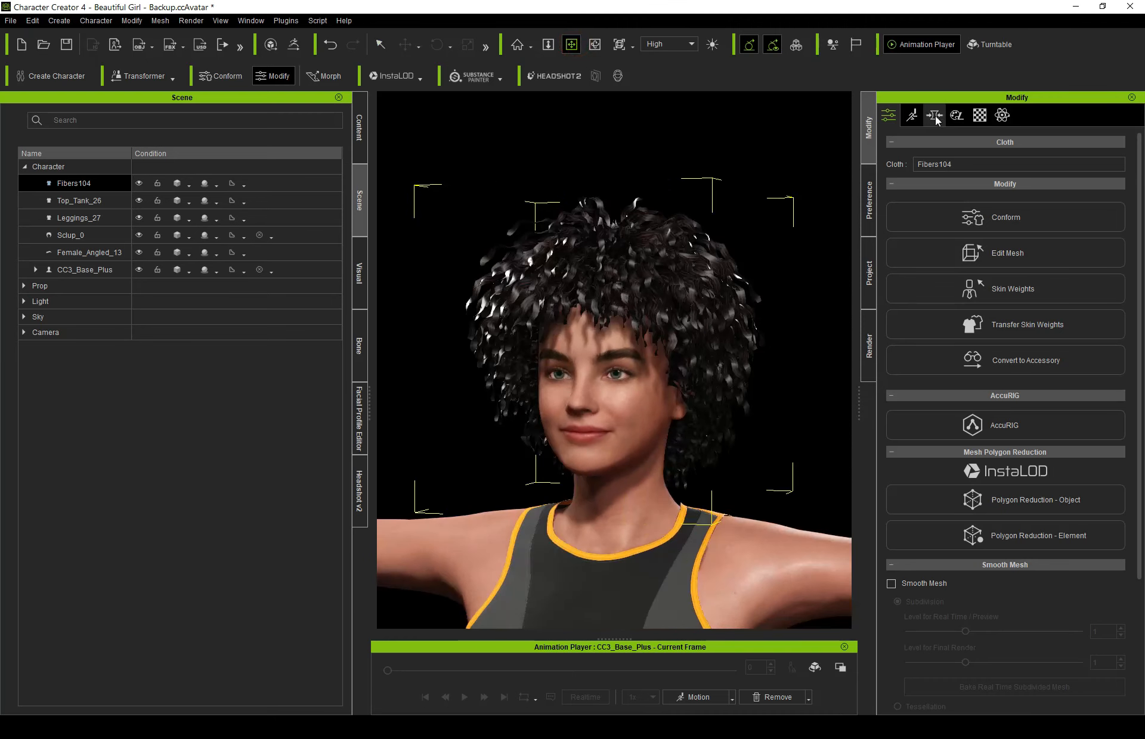
{"action": "left_click", "coordinate": [979, 115]}
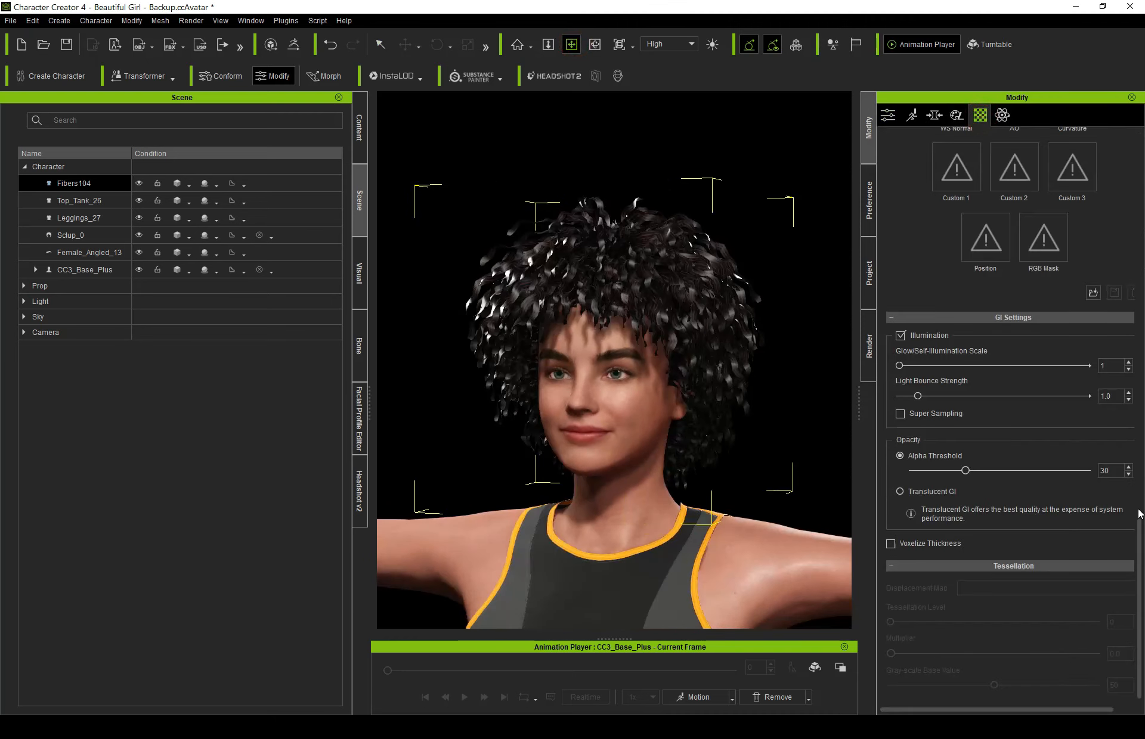
{"action": "scroll", "coordinate": [1139, 512], "scroll_direction": "up", "scroll_amount": 15}
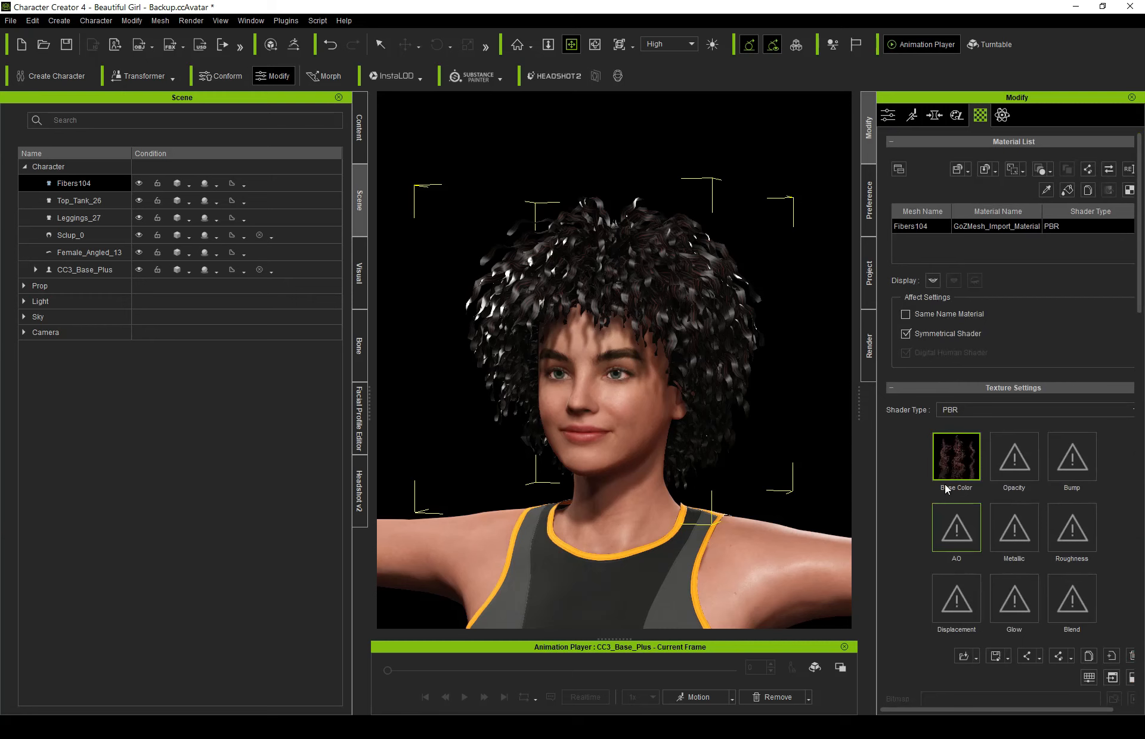
{"action": "double_click", "coordinate": [956, 457]}
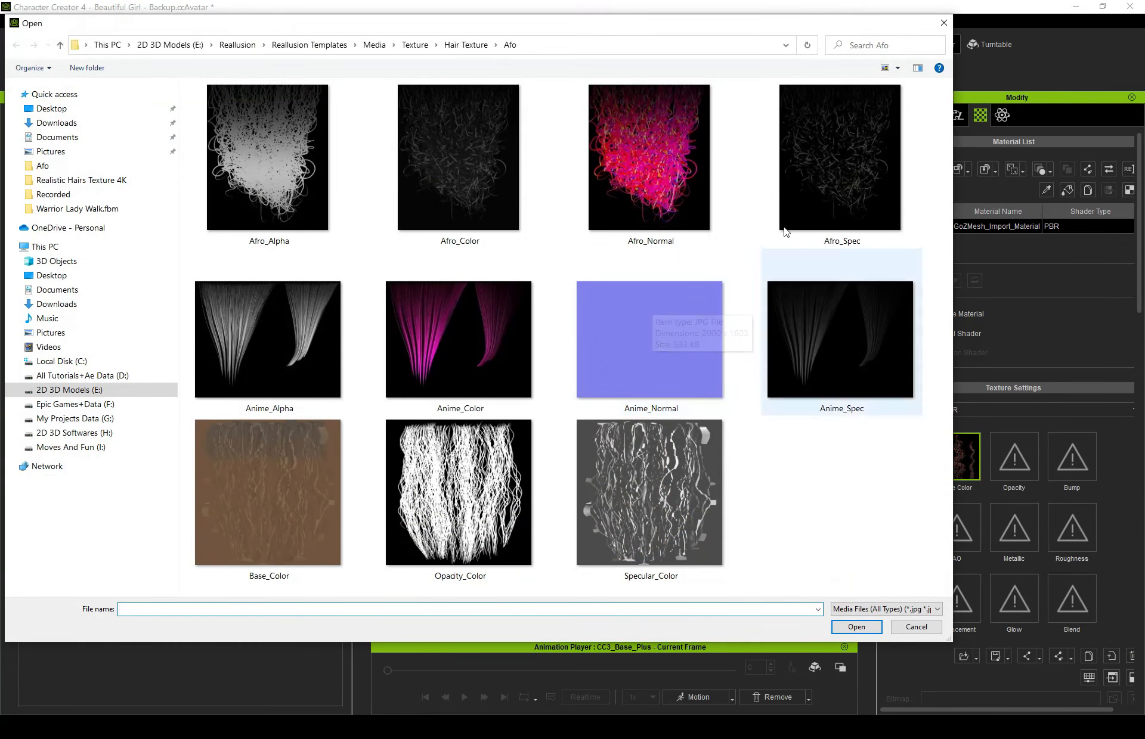
{"action": "left_click", "coordinate": [465, 47]}
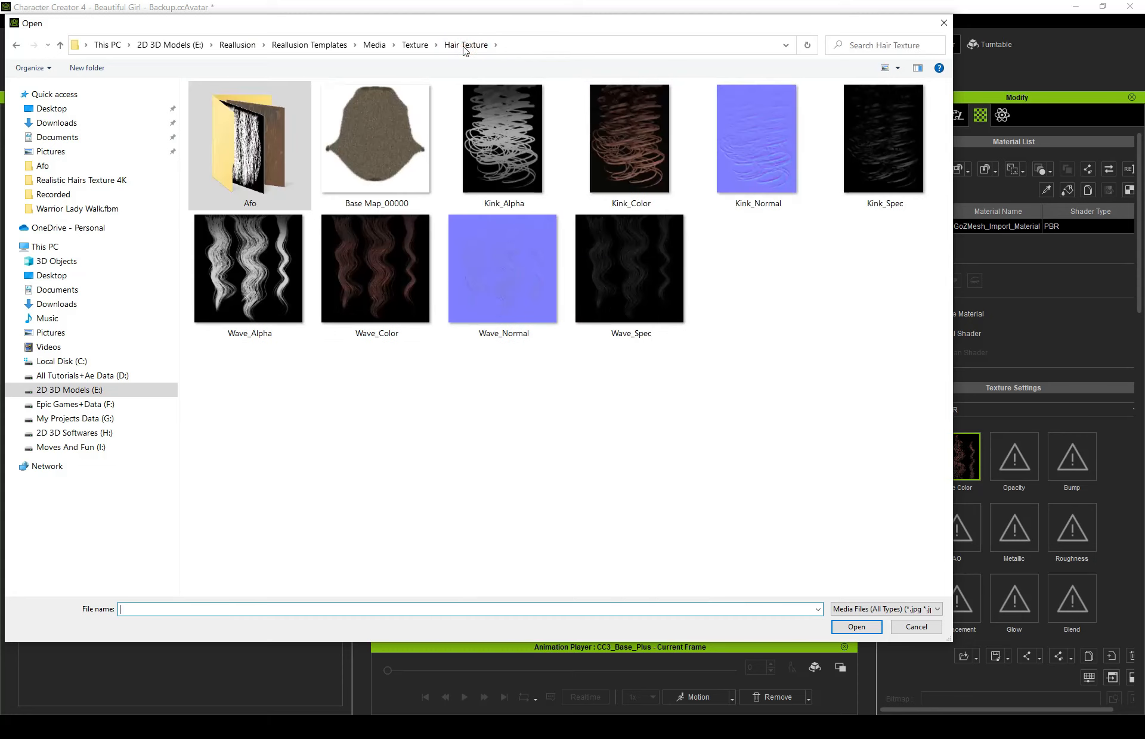
{"action": "double_click", "coordinate": [391, 271]}
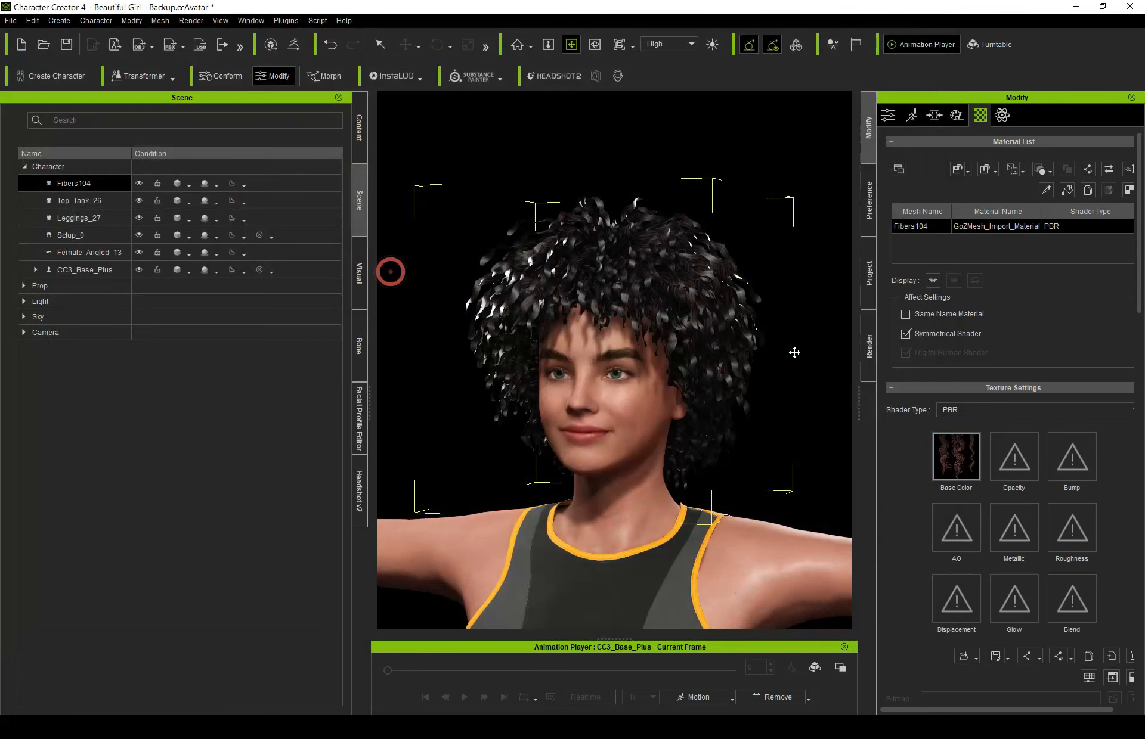
Step: Load Kink_Alpha from the Hair Texture folder as the hair material's Opacity texture
{"action": "double_click", "coordinate": [1013, 456]}
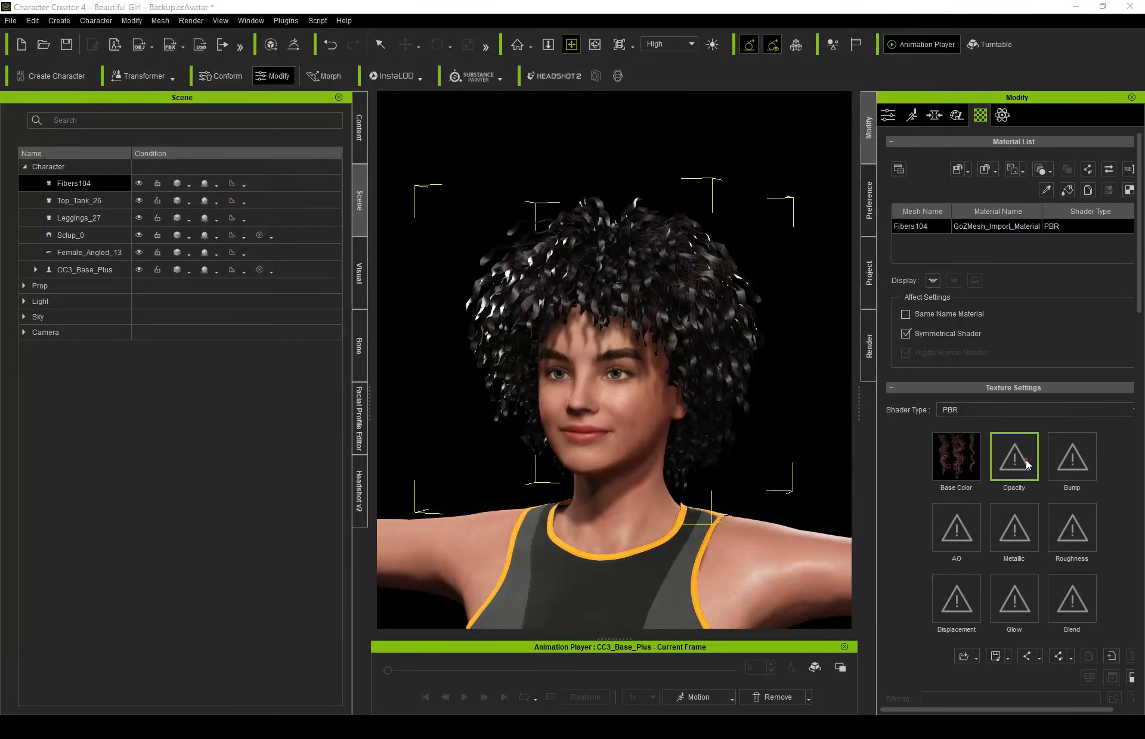
{"action": "left_click", "coordinate": [465, 45]}
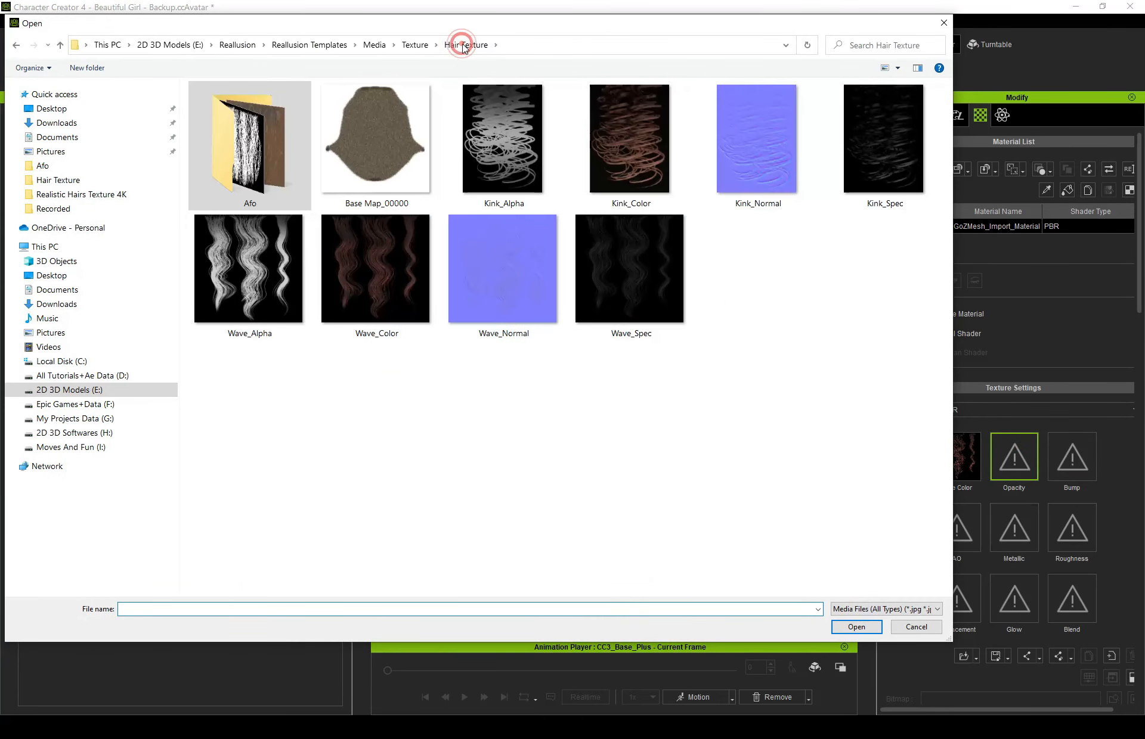
{"action": "left_click", "coordinate": [532, 145]}
{"action": "double_click", "coordinate": [532, 147]}
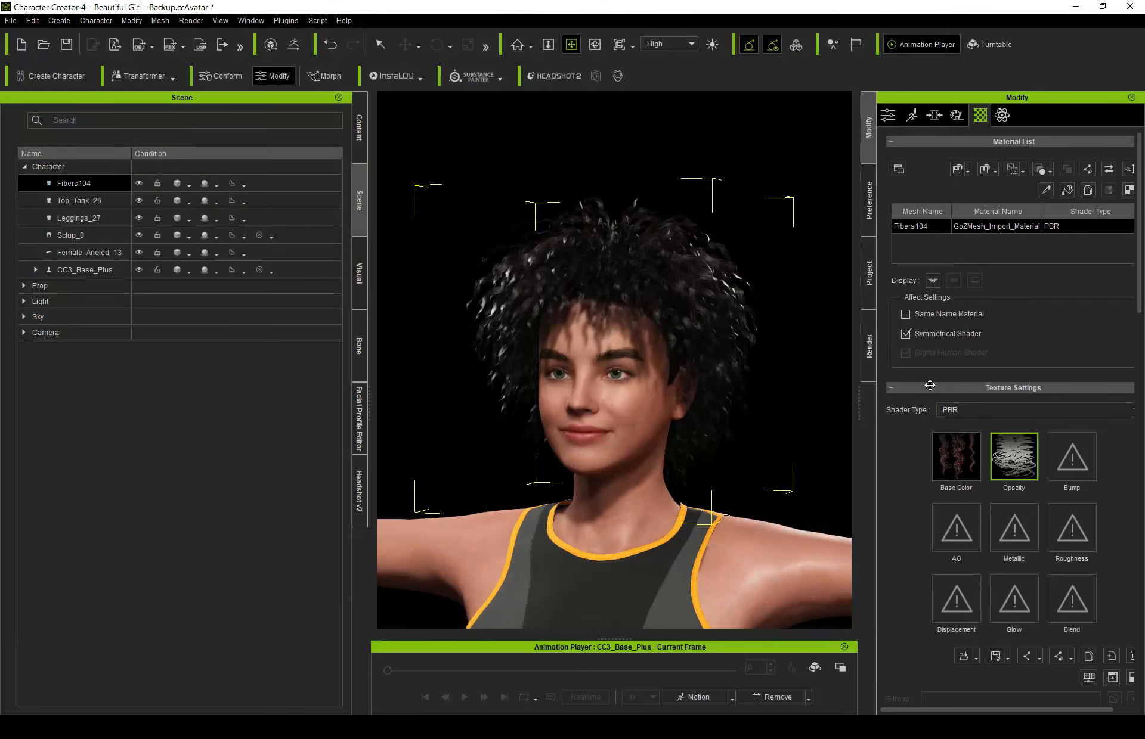
Step: Replace the hair material's Opacity texture with Wave_Alpha
{"action": "double_click", "coordinate": [1020, 452]}
{"action": "double_click", "coordinate": [258, 282]}
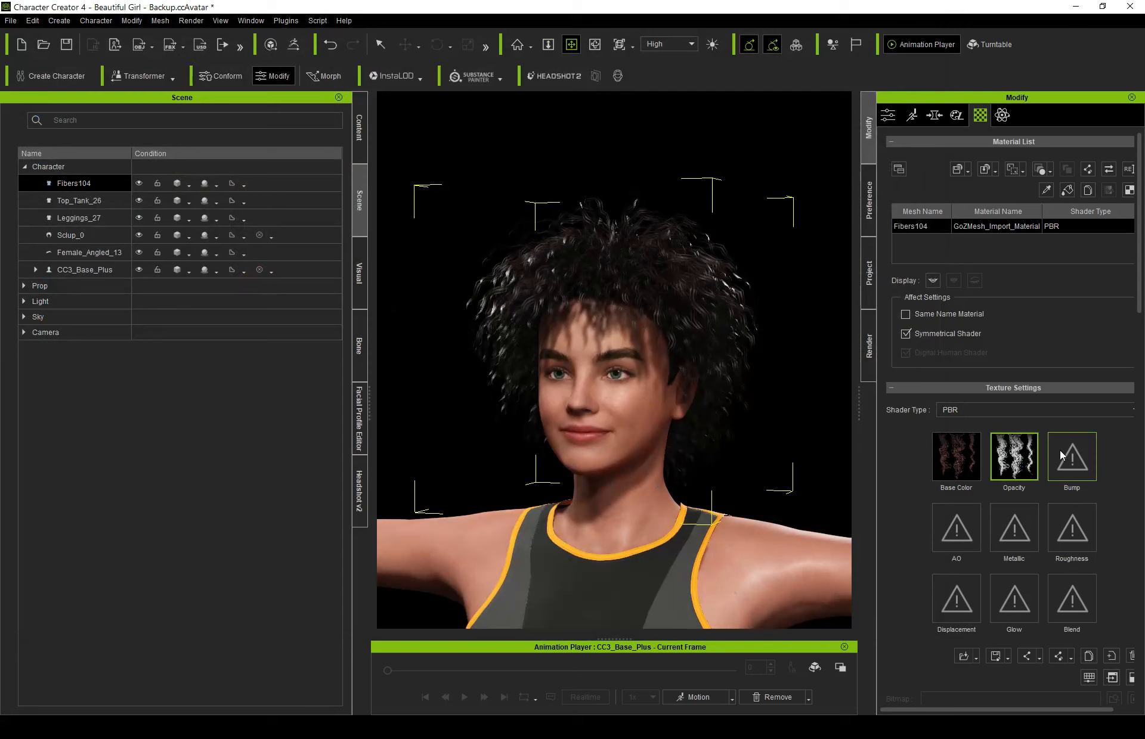
Step: Test the Opacity texture's strength on the hair at 0, then restore it to 100
{"action": "right_click_drag", "start_coordinate": [650, 263], "coordinate": [666, 356]}
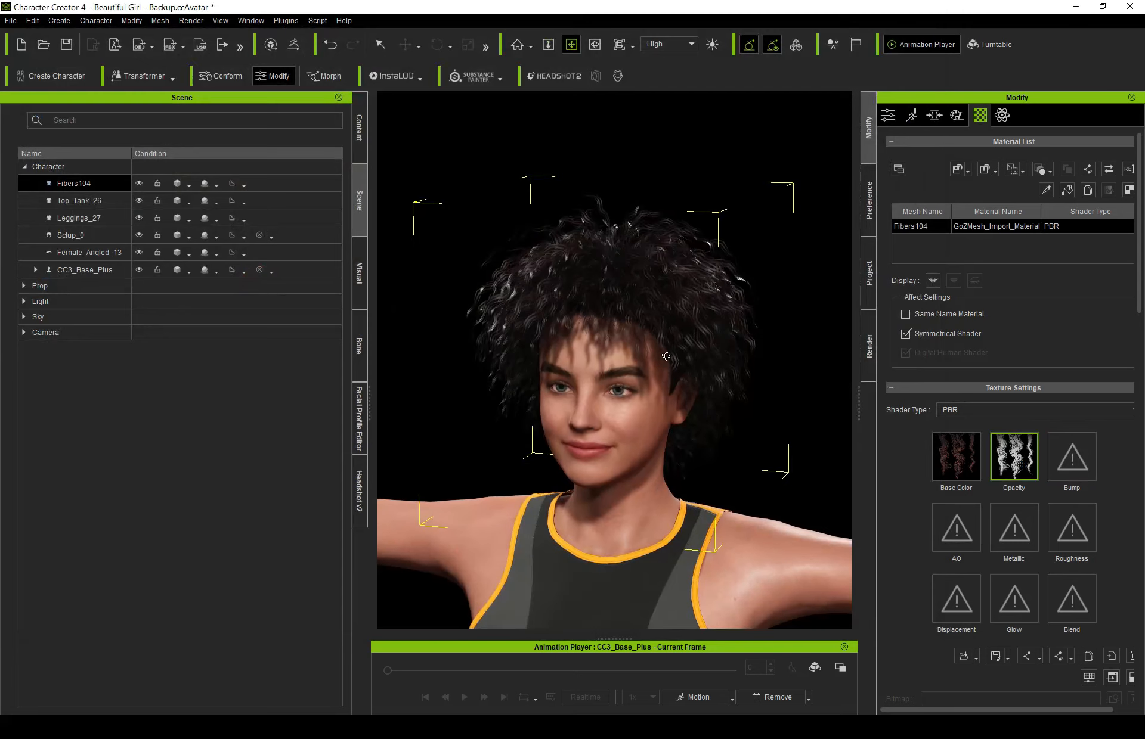
{"action": "scroll", "coordinate": [665, 356], "scroll_direction": "up", "scroll_amount": 6}
{"action": "middle_click_drag", "start_coordinate": [668, 295], "coordinate": [705, 401]}
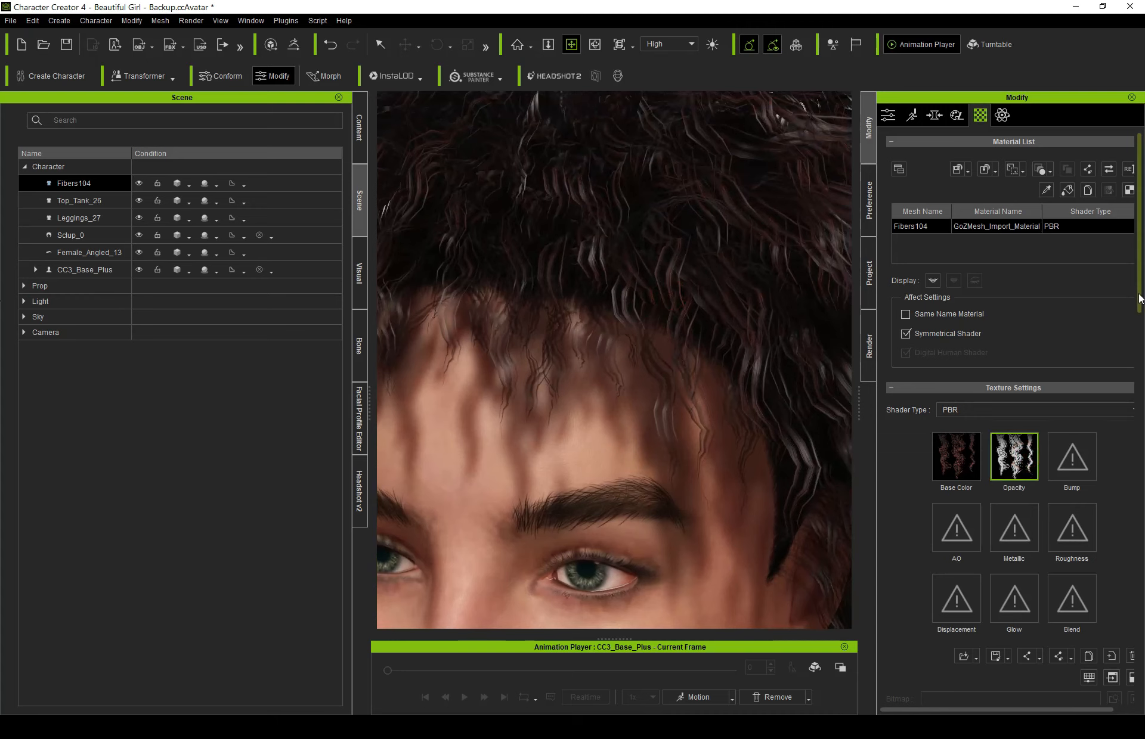
{"action": "left_click_drag", "start_coordinate": [1138, 292], "coordinate": [1142, 357]}
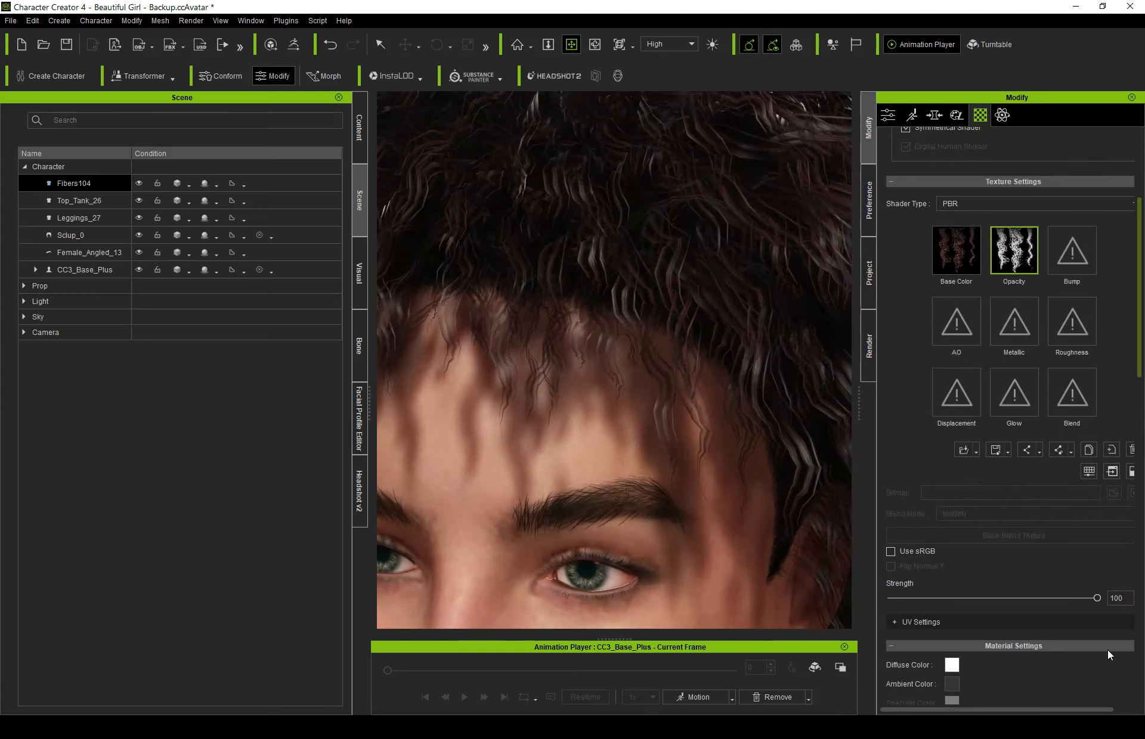
{"action": "left_click_drag", "start_coordinate": [1094, 598], "coordinate": [821, 601]}
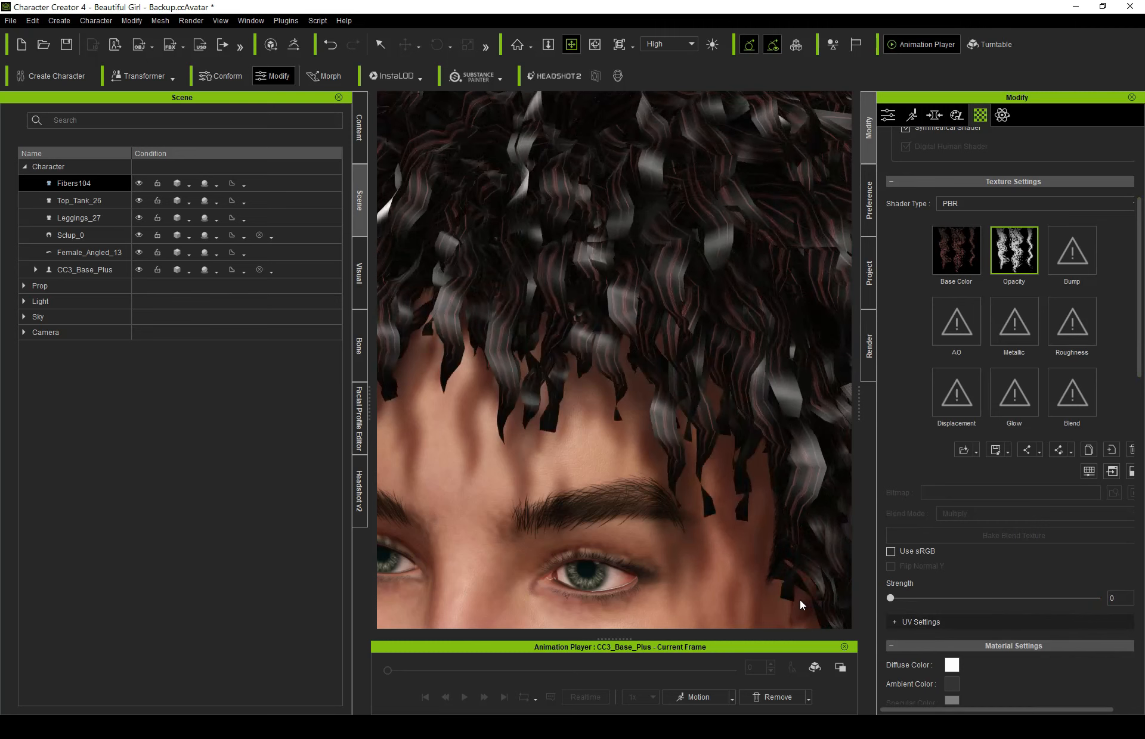
{"action": "left_click_drag", "start_coordinate": [945, 603], "coordinate": [1139, 611]}
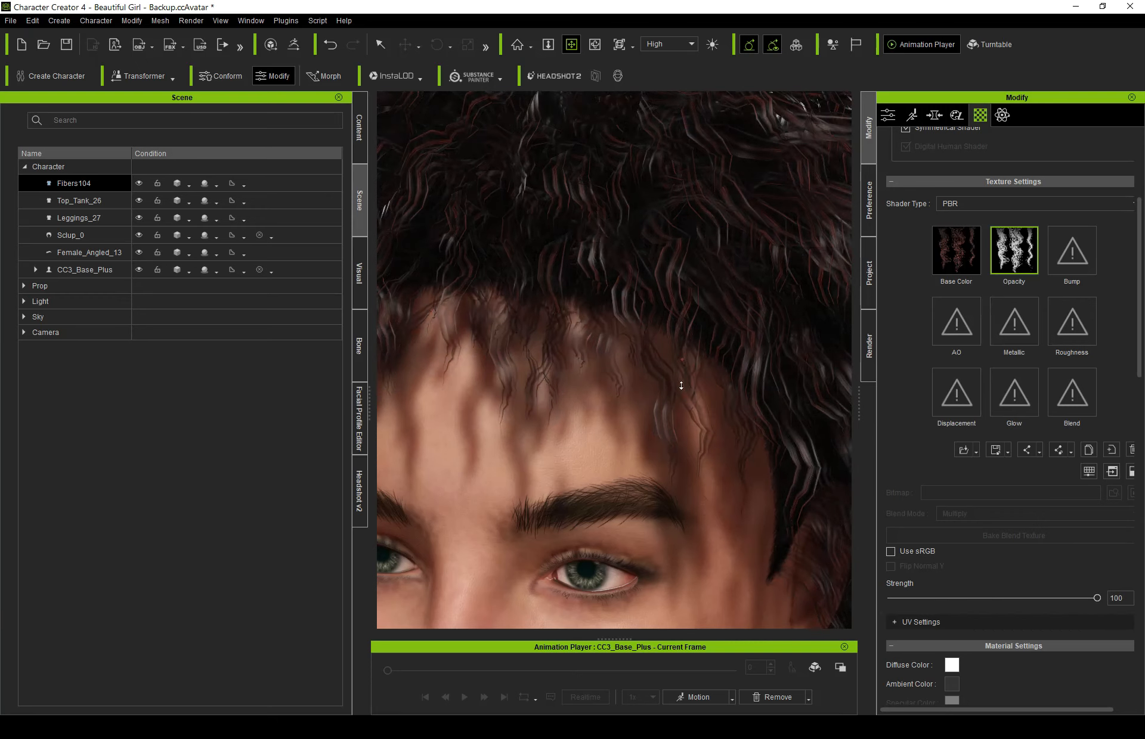
Step: Load Wave_Normal from the Hair Texture folder into the hair material's Bump channel, using Normal as the input type
{"action": "right_click_drag", "start_coordinate": [681, 385], "coordinate": [684, 455], "text": "alt"}
{"action": "left_click_drag", "start_coordinate": [684, 455], "coordinate": [740, 444], "text": "alt"}
{"action": "right_click_drag", "start_coordinate": [677, 442], "coordinate": [677, 415], "text": "alt"}
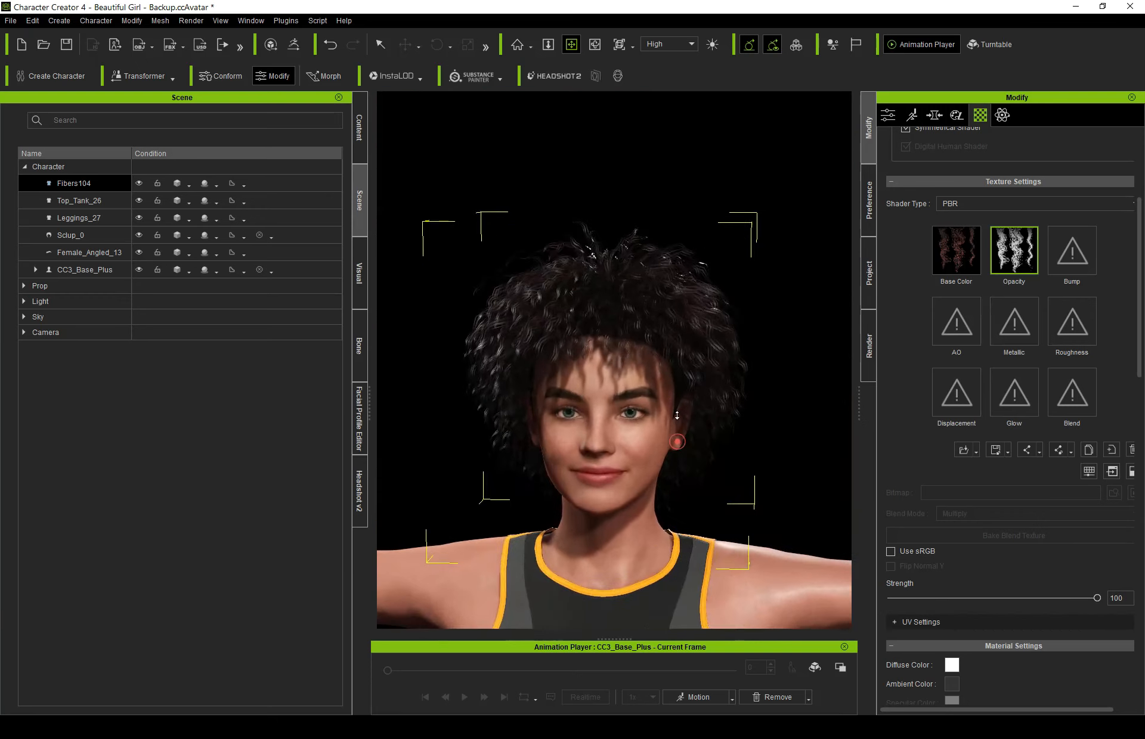
{"action": "double_click", "coordinate": [1077, 250]}
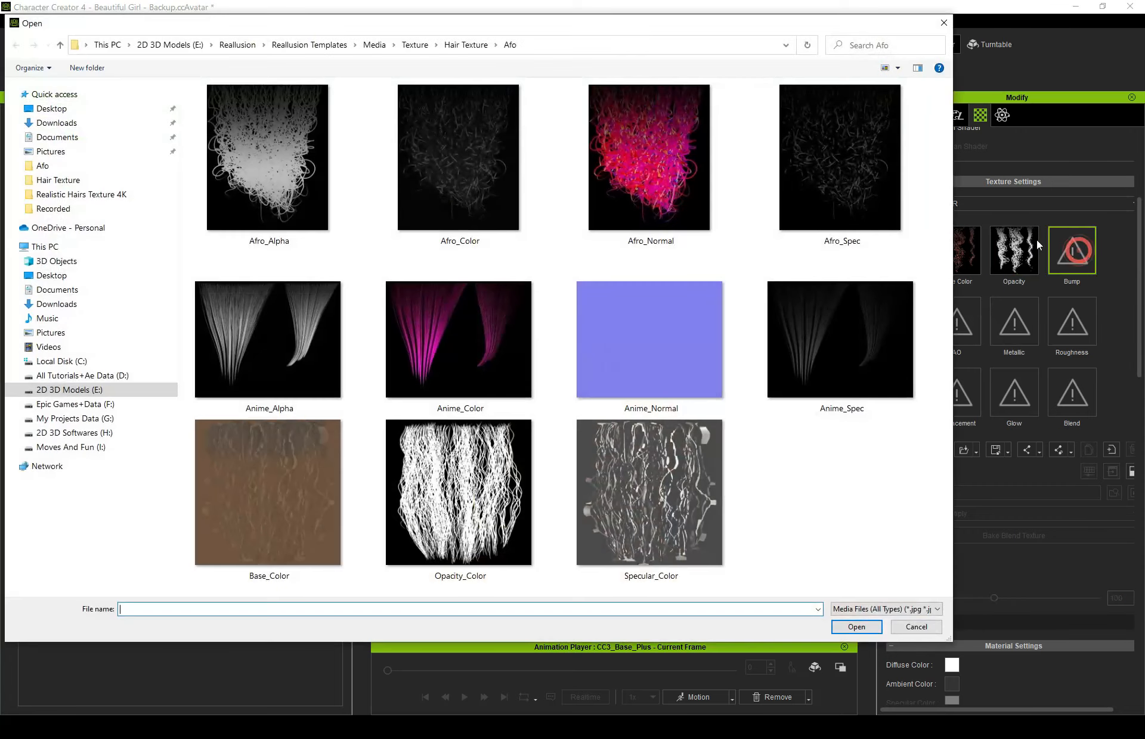
{"action": "left_click", "coordinate": [466, 45]}
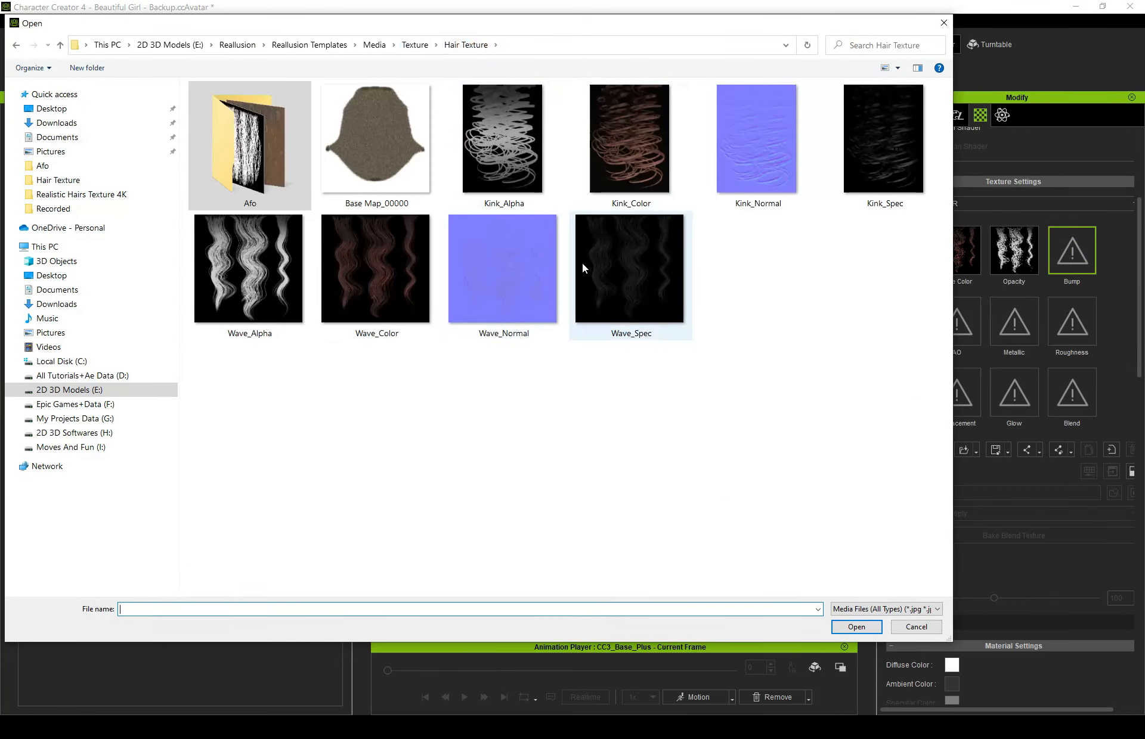
{"action": "left_click", "coordinate": [484, 285]}
{"action": "double_click", "coordinate": [484, 285]}
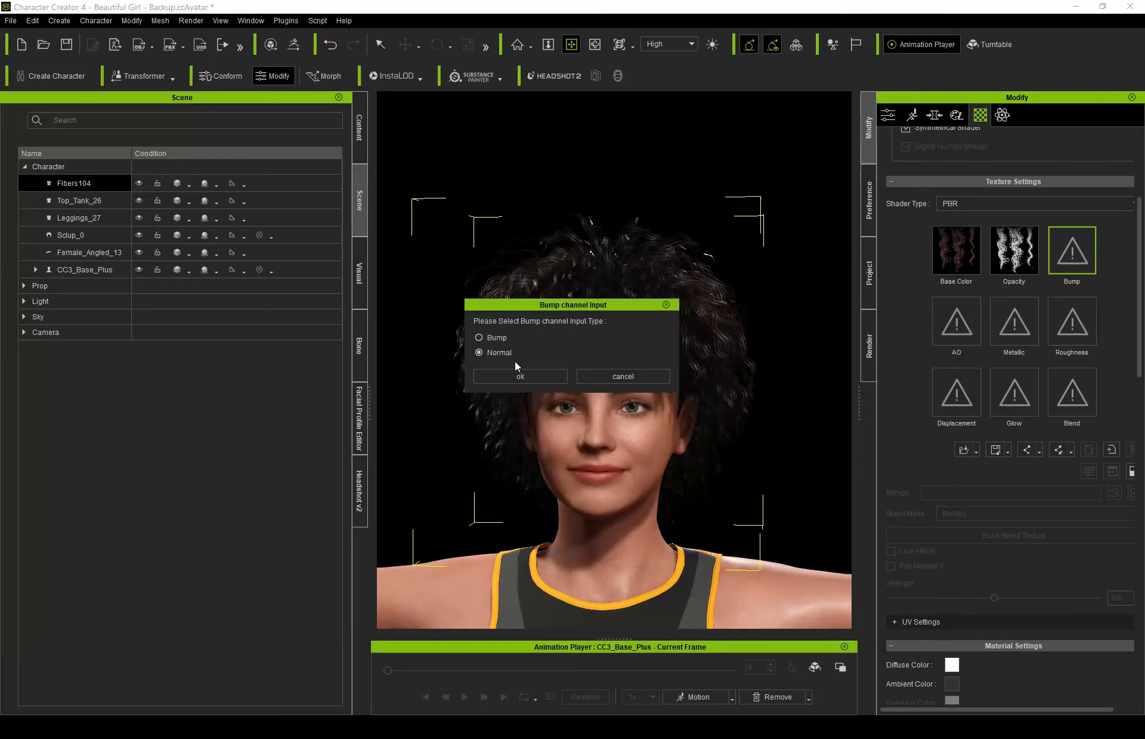
{"action": "left_click", "coordinate": [509, 376]}
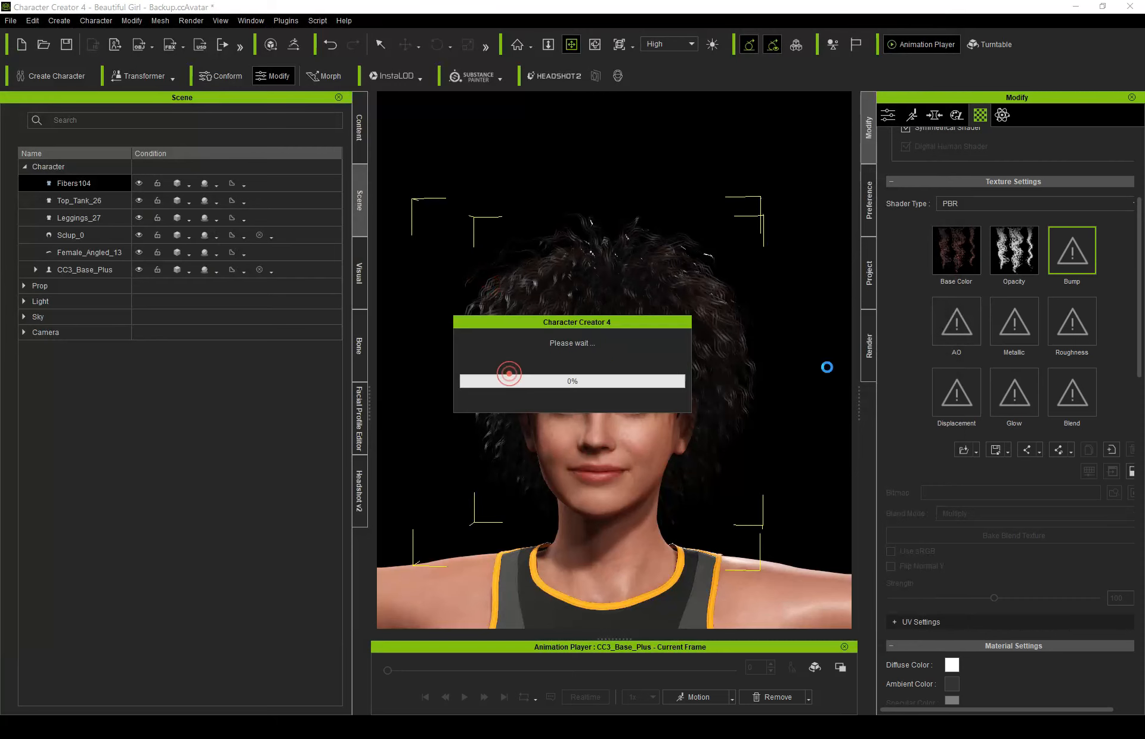
Step: Load Wave_Spec from the Hair Texture folder as the hair material's Metallic texture
{"action": "double_click", "coordinate": [1029, 322]}
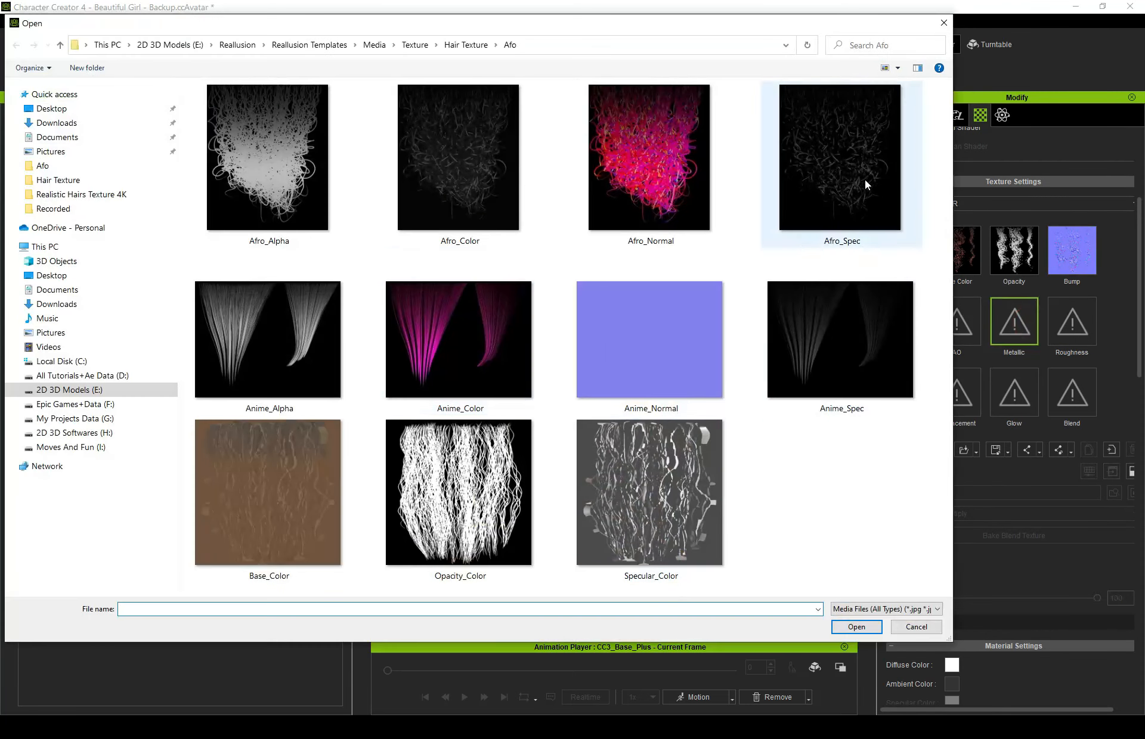
{"action": "left_click", "coordinate": [453, 45]}
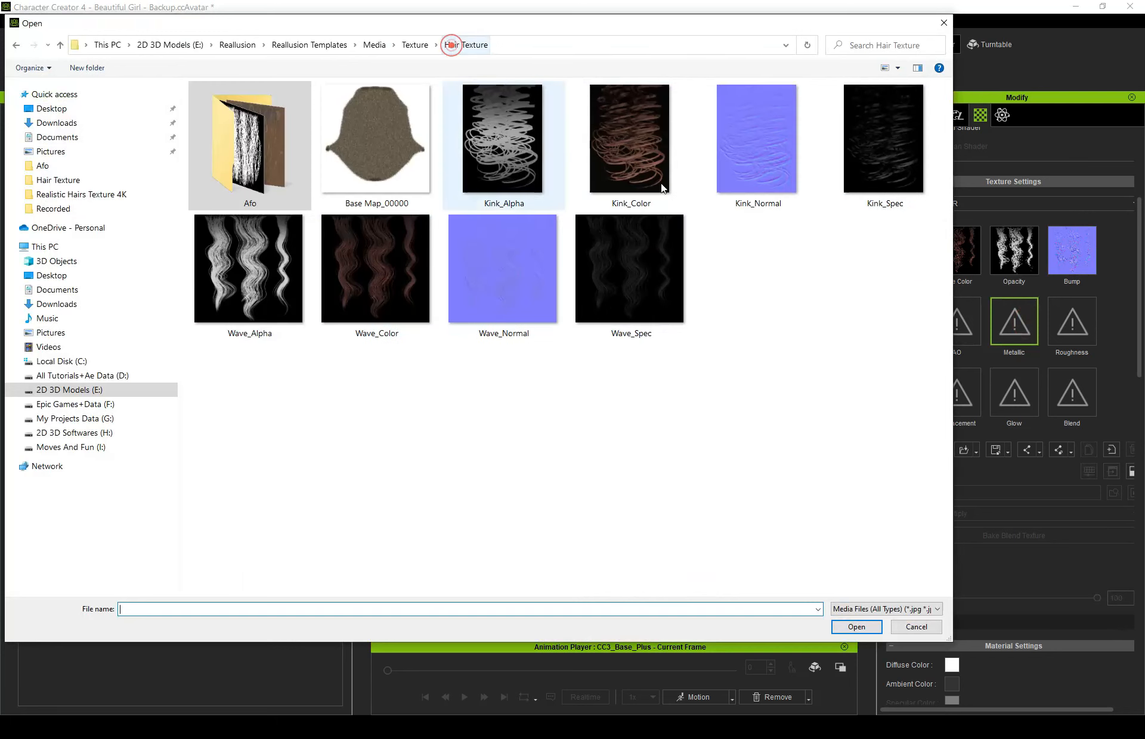
{"action": "left_click", "coordinate": [656, 275]}
{"action": "double_click", "coordinate": [656, 274]}
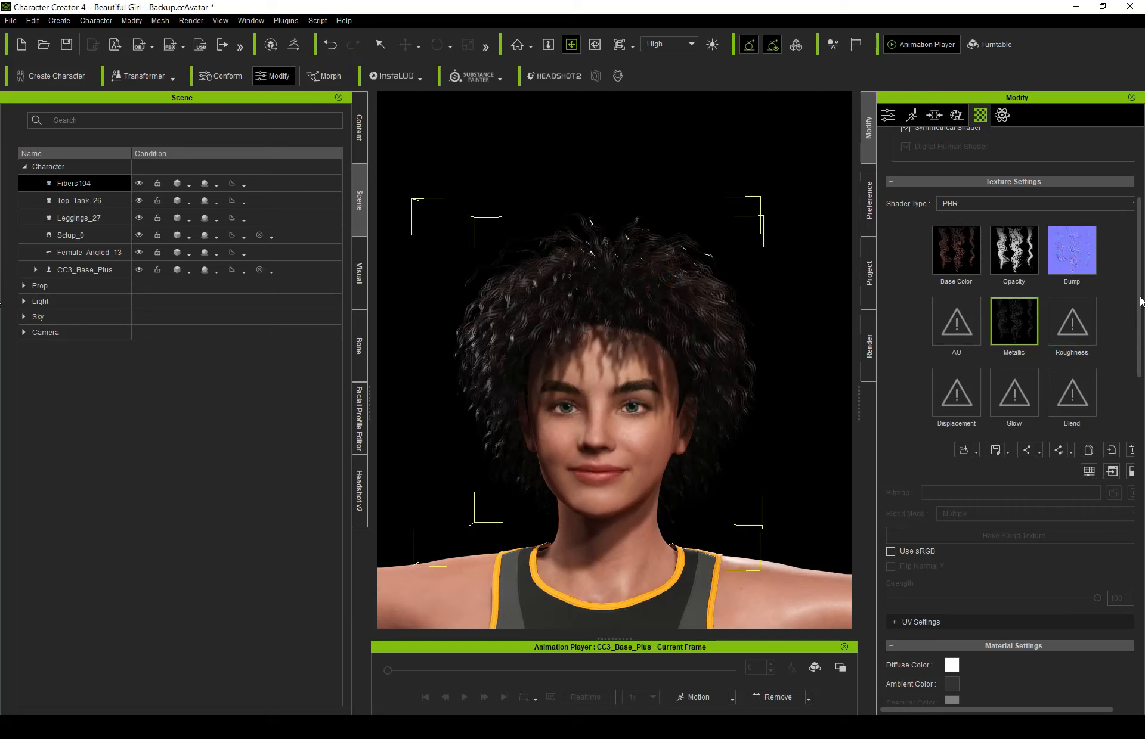
Step: Change the hair material's shader type to Digital_Human Hair
{"action": "scroll", "coordinate": [1140, 301], "scroll_direction": "up", "scroll_amount": 3}
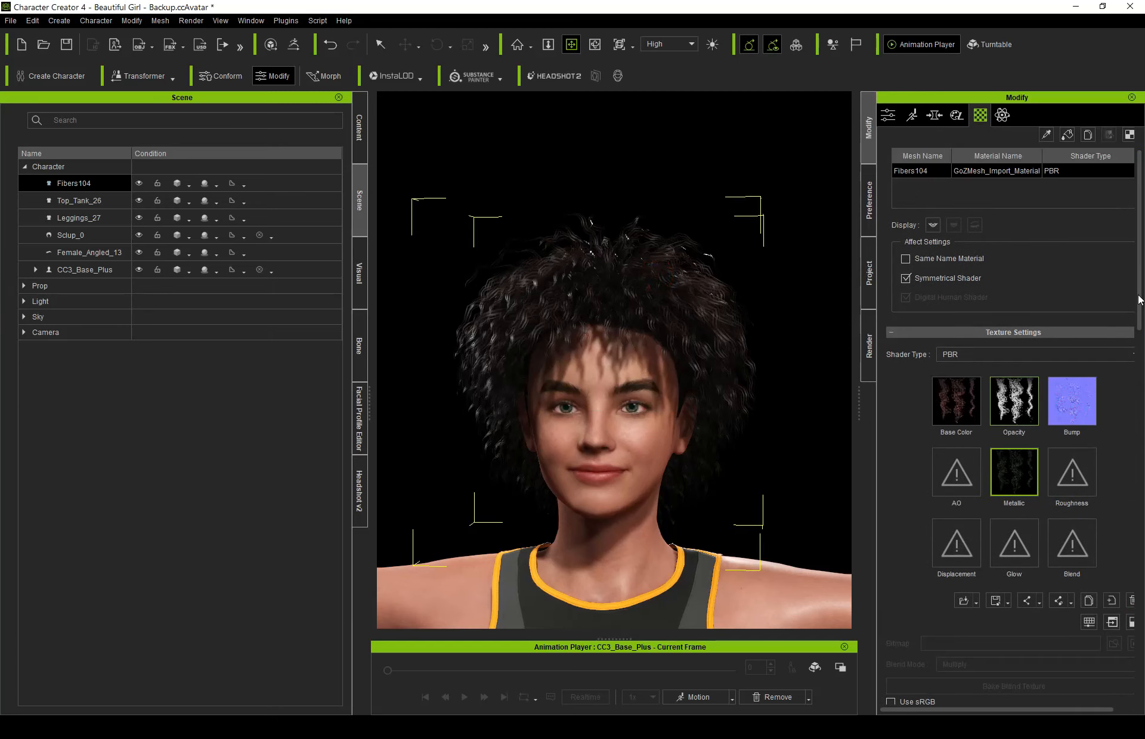
{"action": "scroll", "coordinate": [1138, 298], "scroll_direction": "down", "scroll_amount": 3}
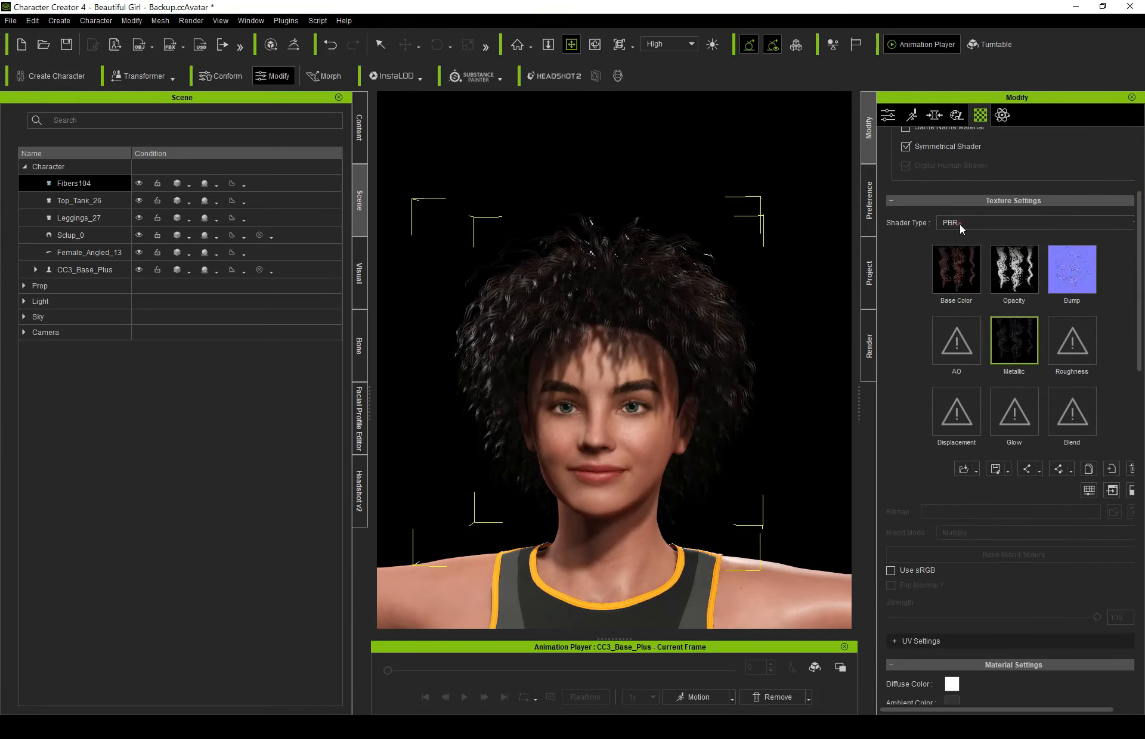
{"action": "left_click", "coordinate": [960, 223]}
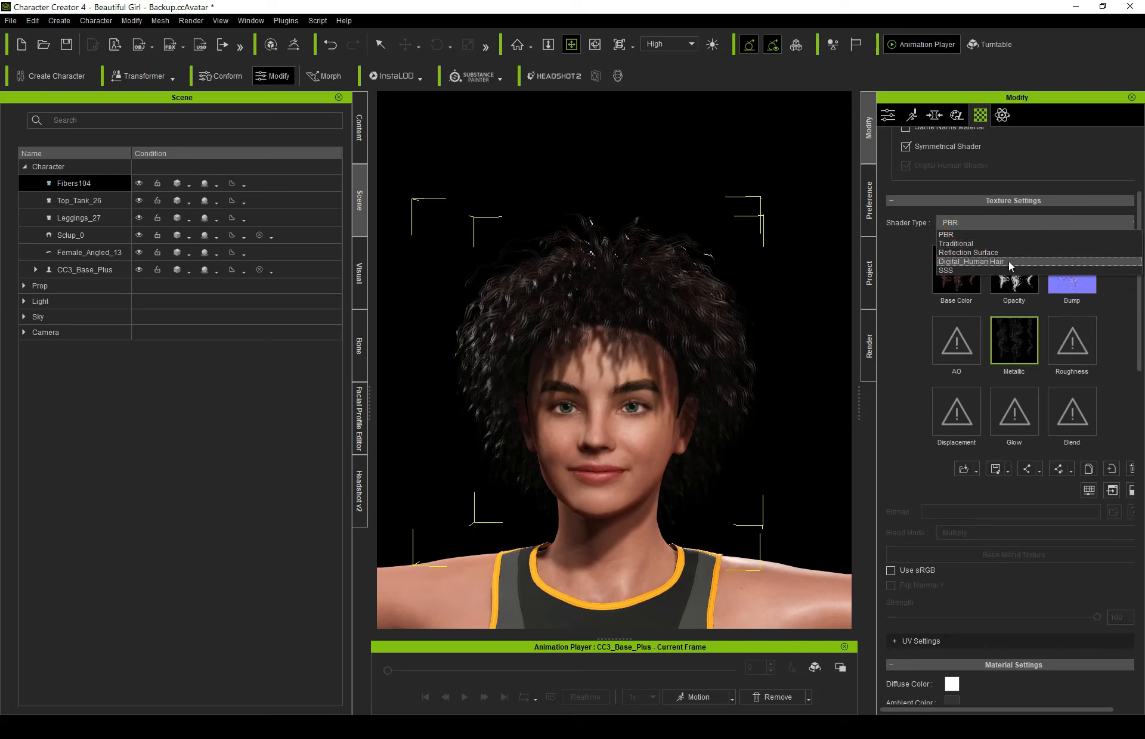
{"action": "left_click", "coordinate": [988, 262]}
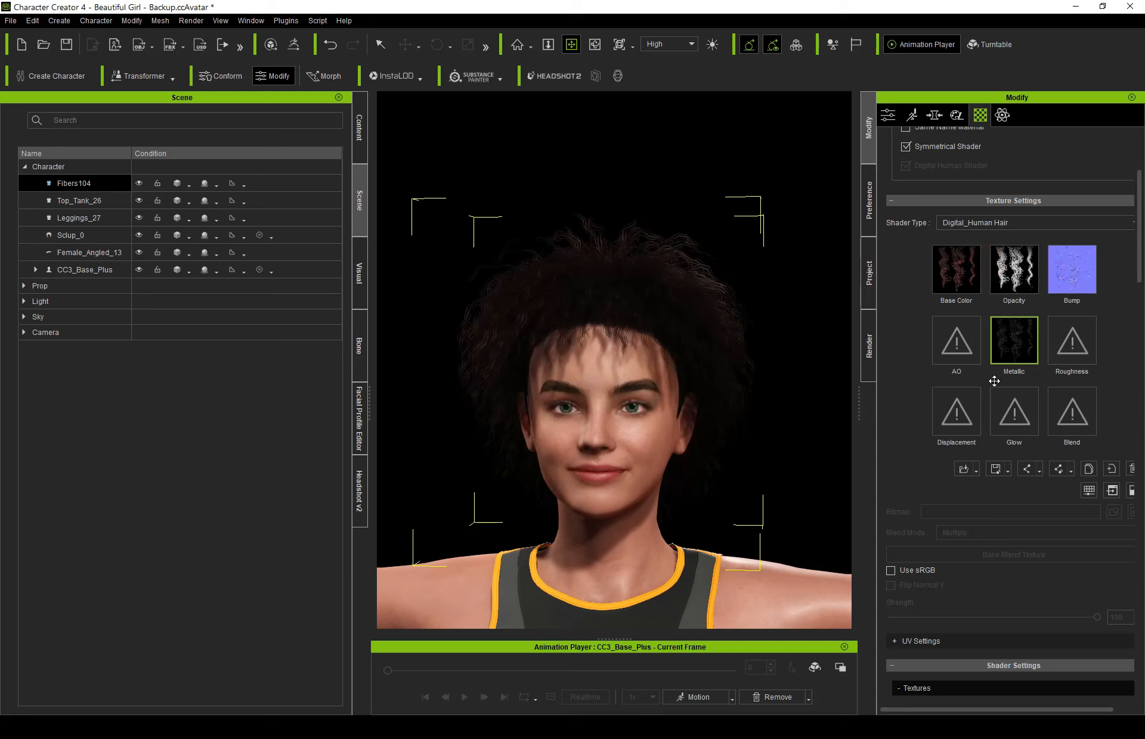
Step: Lower the strength of the hair shader's vertex-color Base Color to its minimum
{"action": "left_click_drag", "start_coordinate": [1140, 272], "coordinate": [1140, 410]}
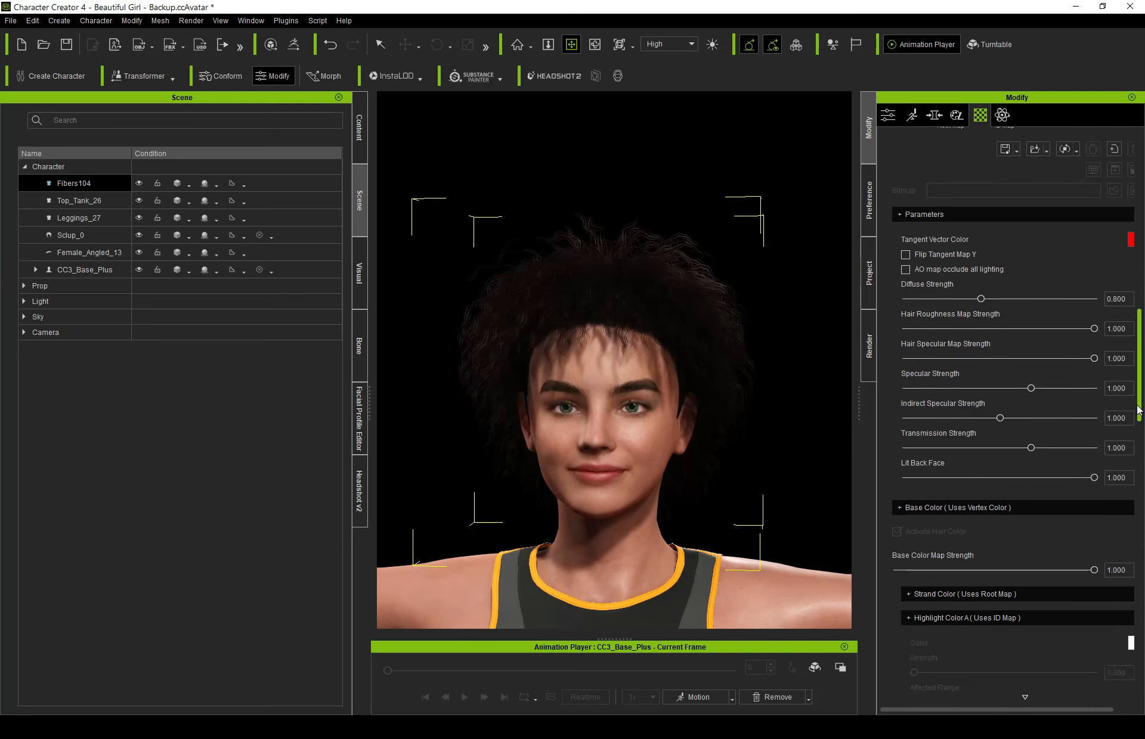
{"action": "left_click", "coordinate": [926, 510]}
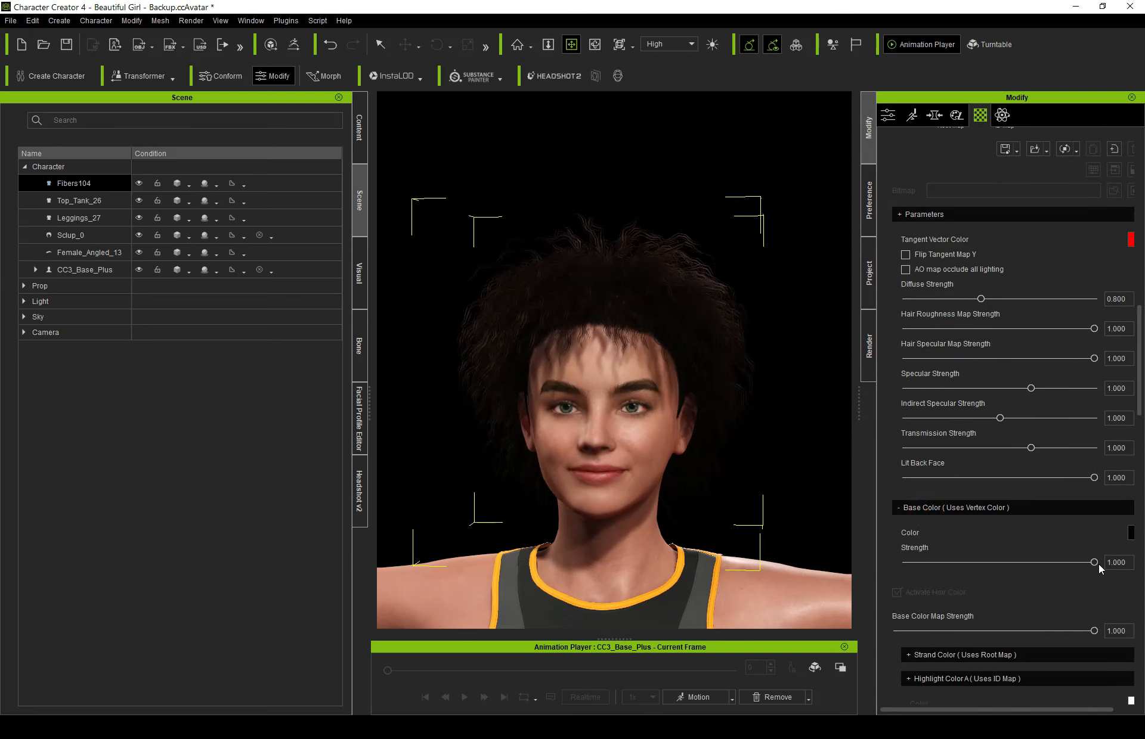
{"action": "left_click_drag", "start_coordinate": [1094, 563], "coordinate": [894, 566]}
{"action": "right_click_drag", "start_coordinate": [750, 415], "coordinate": [1, 362]}
Step: Test the Opacity texture's Use sRGB option and its strength on the hair, then restore sRGB off and strength 100
{"action": "left_click_drag", "start_coordinate": [1140, 359], "coordinate": [1140, 208]}
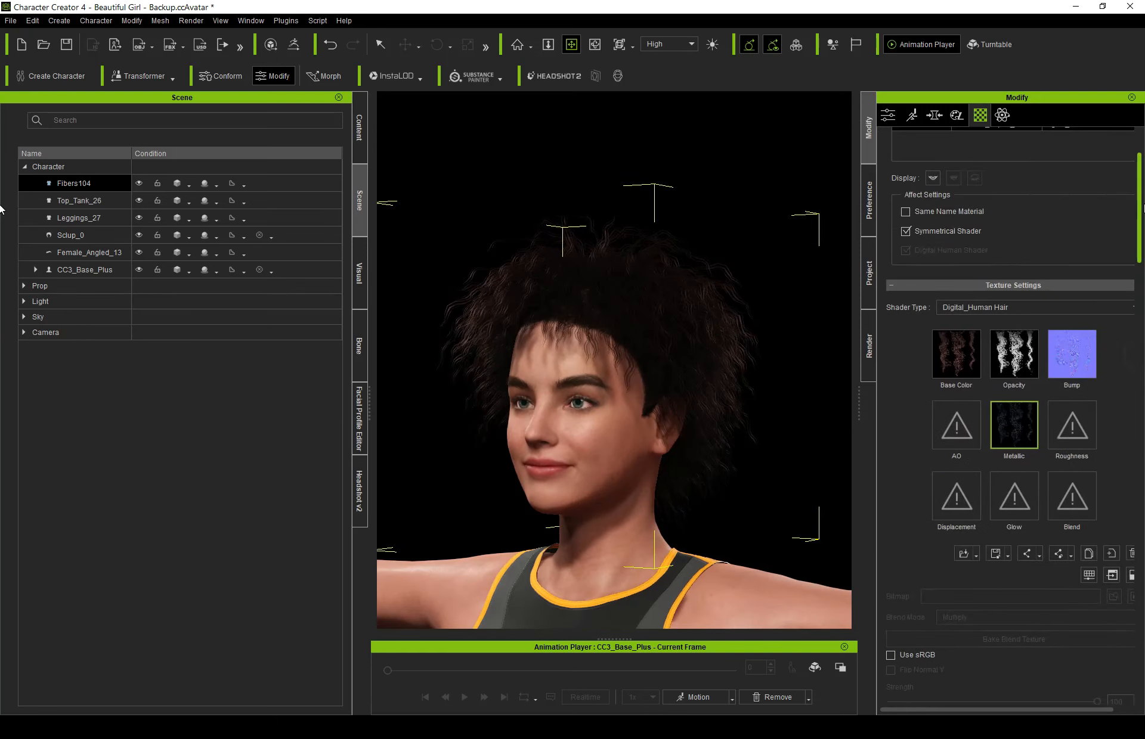
{"action": "left_click", "coordinate": [1017, 359]}
{"action": "scroll", "coordinate": [1049, 608], "scroll_direction": "down", "scroll_amount": 3}
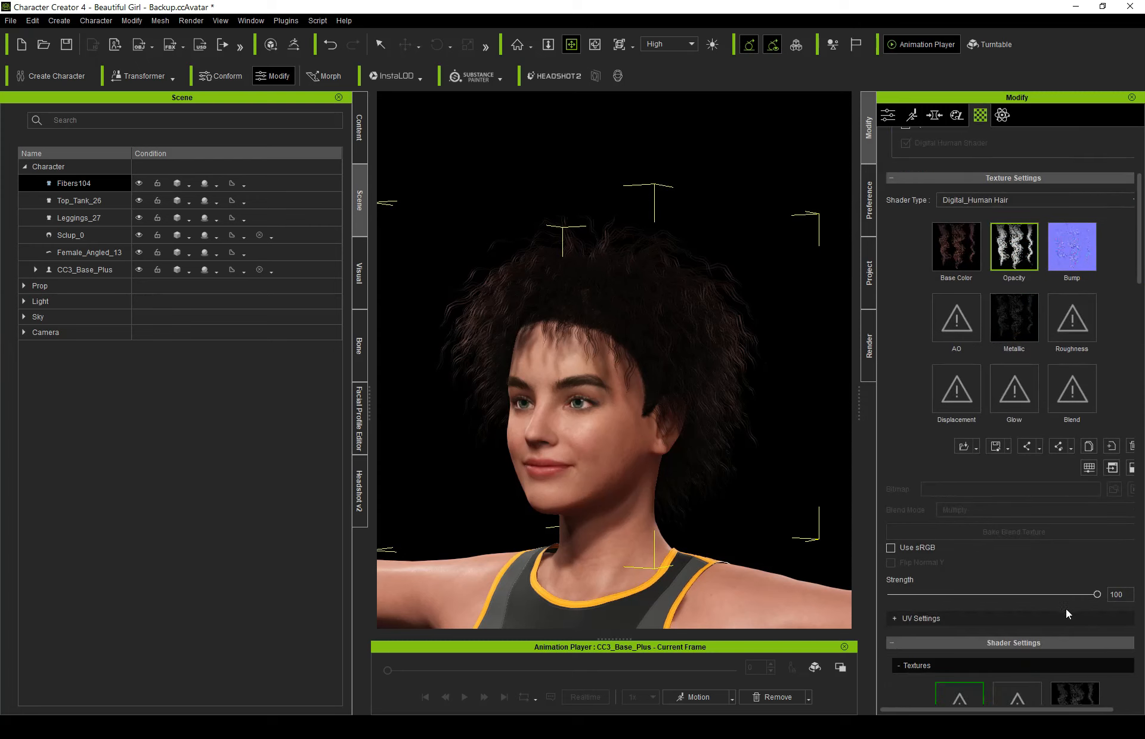
{"action": "left_click", "coordinate": [891, 547]}
{"action": "left_click", "coordinate": [891, 547]}
{"action": "left_click_drag", "start_coordinate": [1095, 595], "coordinate": [813, 591]}
{"action": "left_click_drag", "start_coordinate": [925, 592], "coordinate": [1132, 602]}
Step: Examine the hair strands and forehead hairline on the character up close
{"action": "right_click_drag", "start_coordinate": [726, 421], "coordinate": [675, 417]}
{"action": "scroll", "coordinate": [643, 393], "scroll_direction": "up", "scroll_amount": 5}
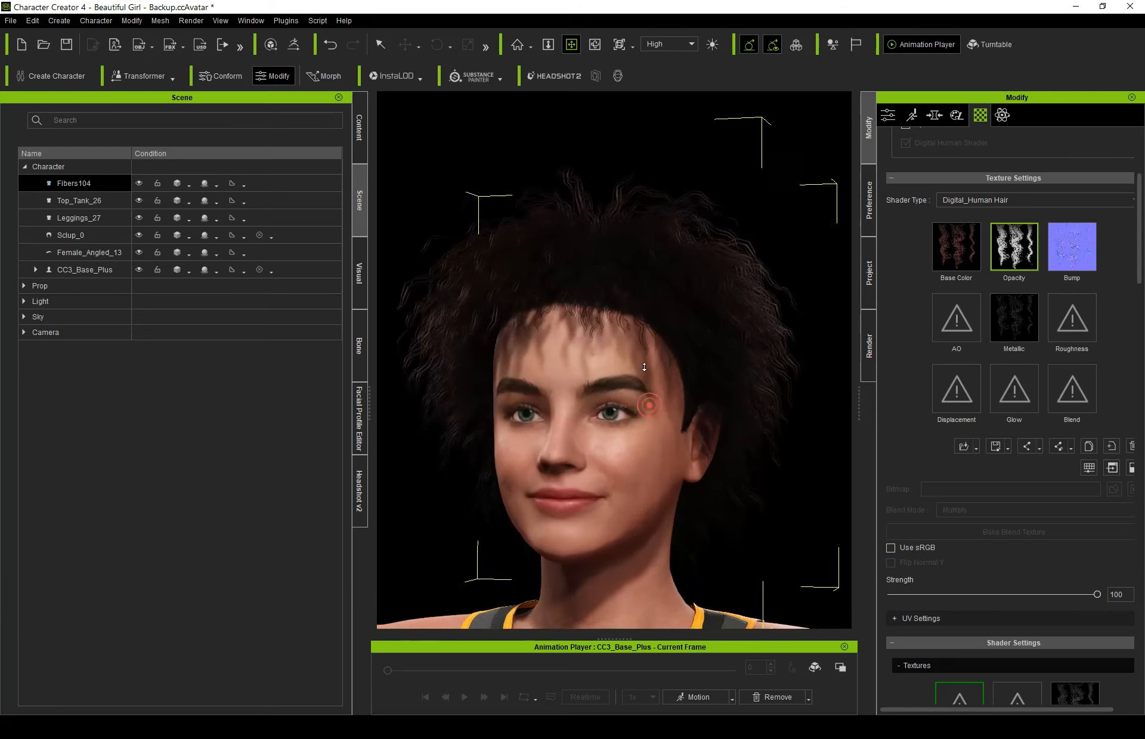
{"action": "scroll", "coordinate": [643, 393], "scroll_direction": "up", "scroll_amount": 10}
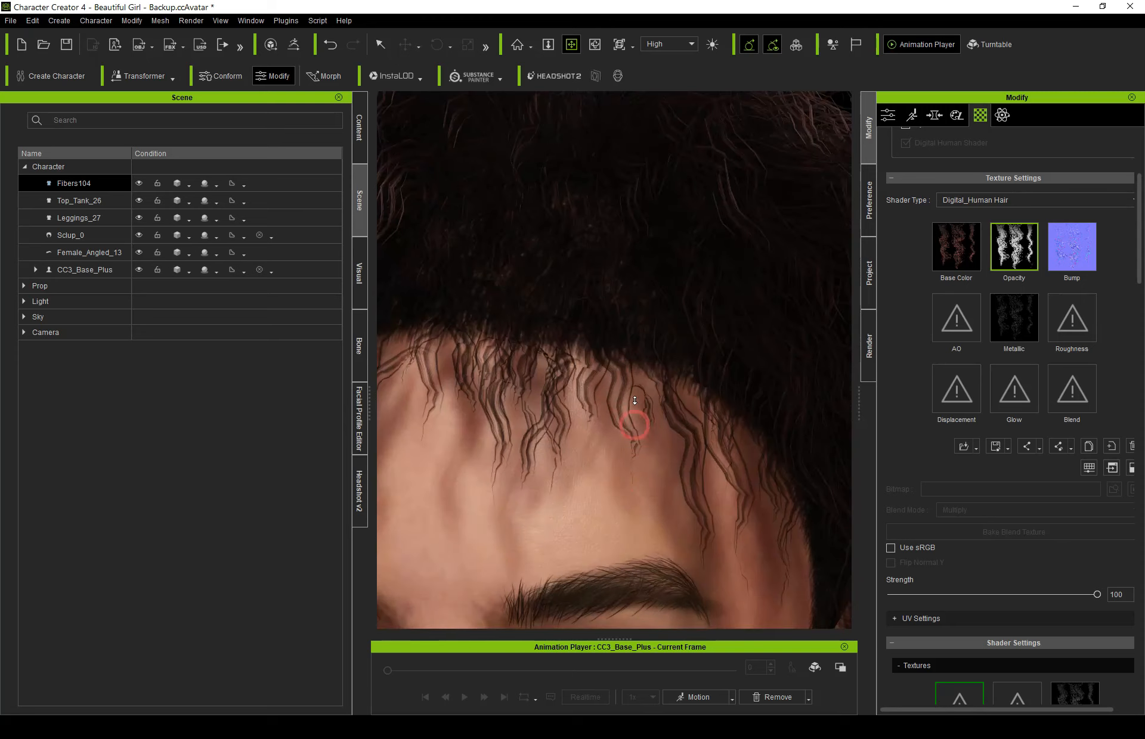
{"action": "middle_click_drag", "start_coordinate": [661, 224], "coordinate": [595, 253]}
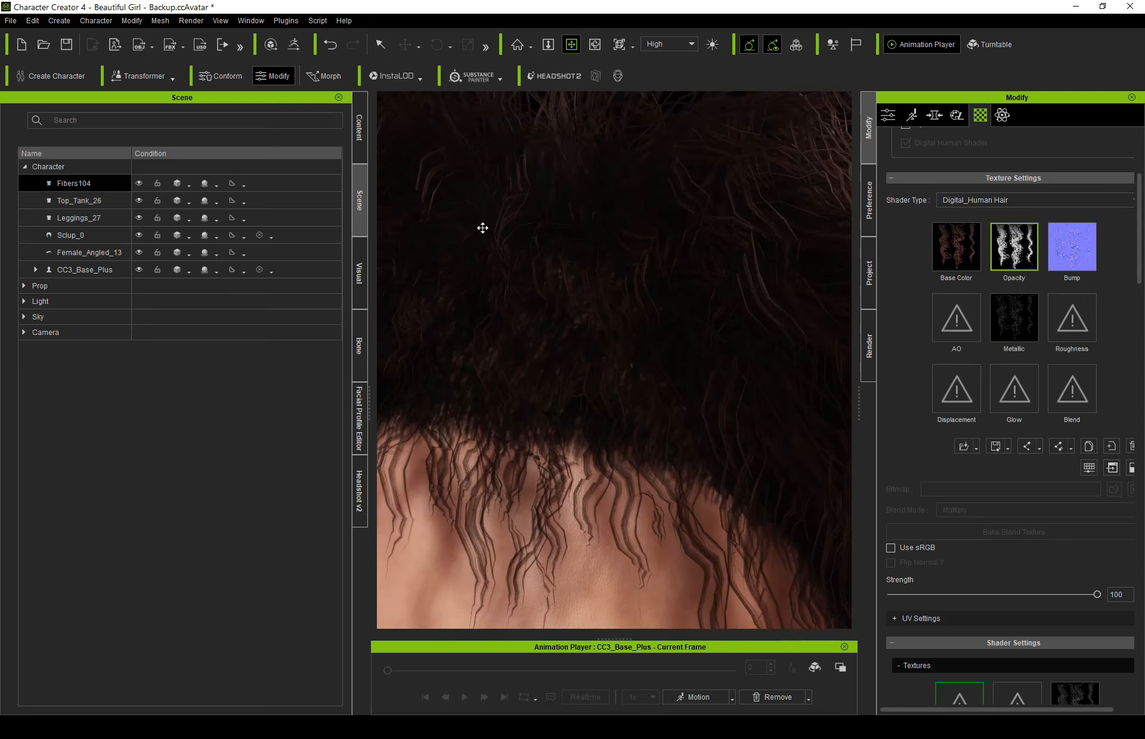
{"action": "scroll", "coordinate": [589, 253], "scroll_direction": "down", "scroll_amount": 15}
{"action": "middle_click_drag", "start_coordinate": [630, 565], "coordinate": [638, 463]}
{"action": "scroll", "coordinate": [637, 462], "scroll_direction": "up", "scroll_amount": 2}
{"action": "scroll", "coordinate": [637, 359], "scroll_direction": "up", "scroll_amount": 8}
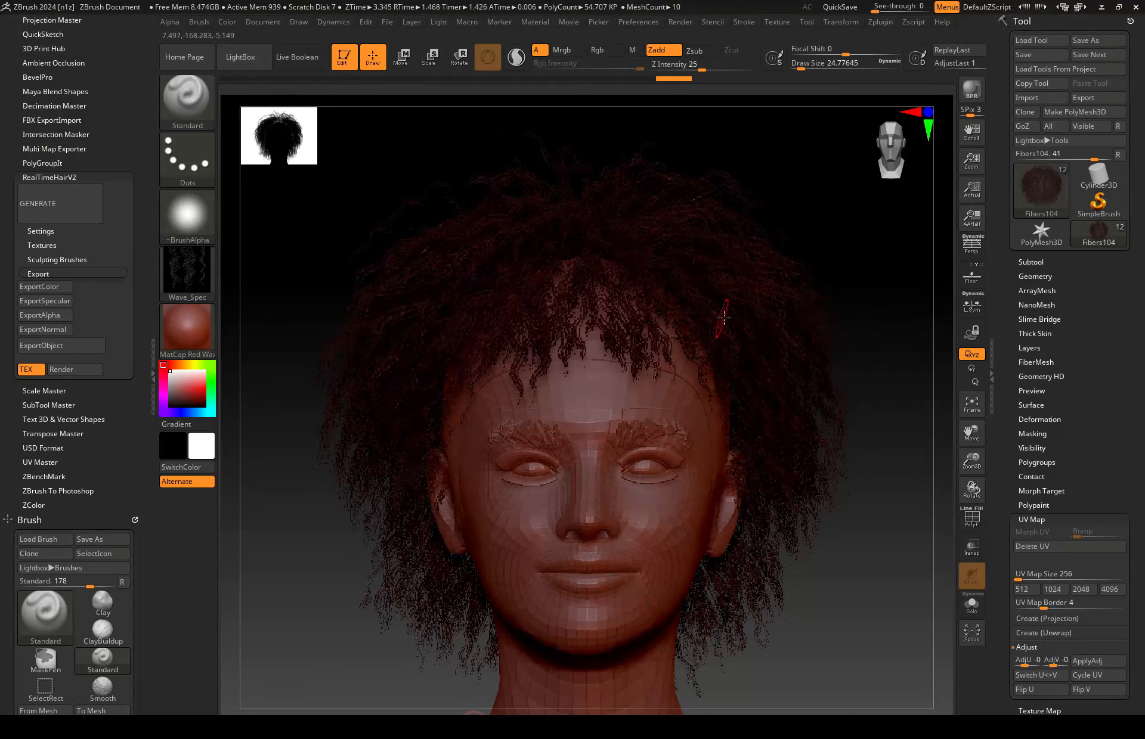
Step: Switch to ZBrush, make the Sclup_13 scalp the active subtool and hide Fibers104
{"action": "left_click", "coordinate": [1040, 261]}
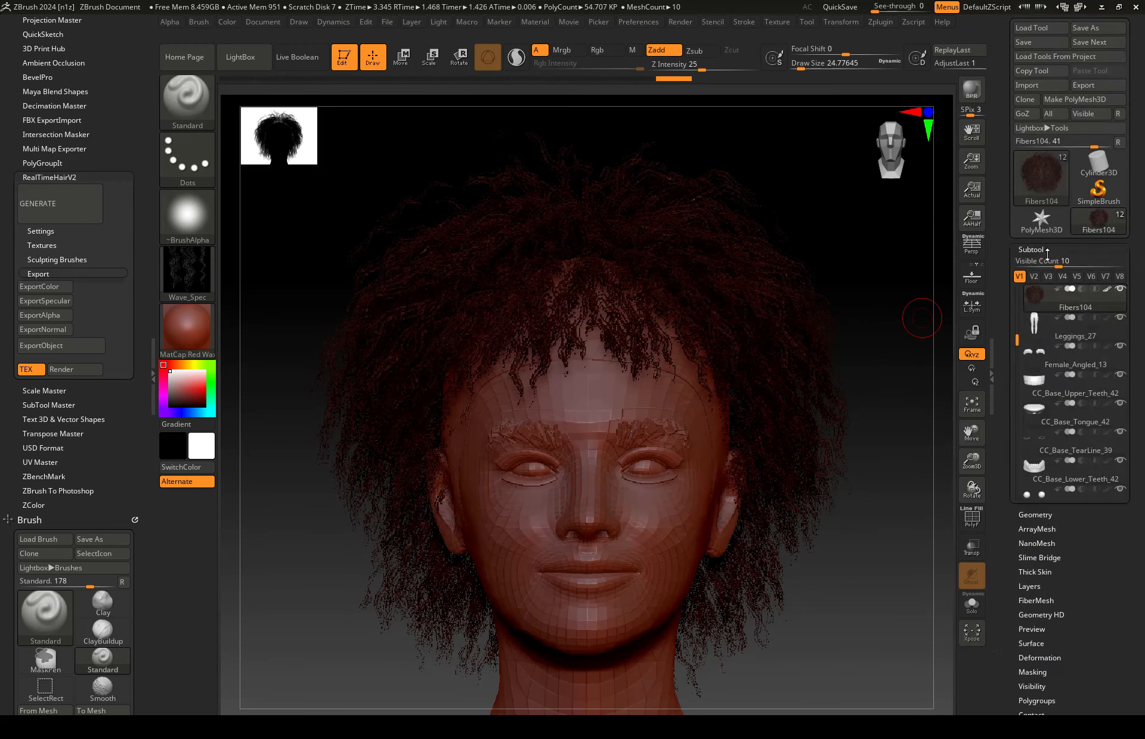
{"action": "scroll", "coordinate": [1015, 122], "scroll_direction": "up", "scroll_amount": 2}
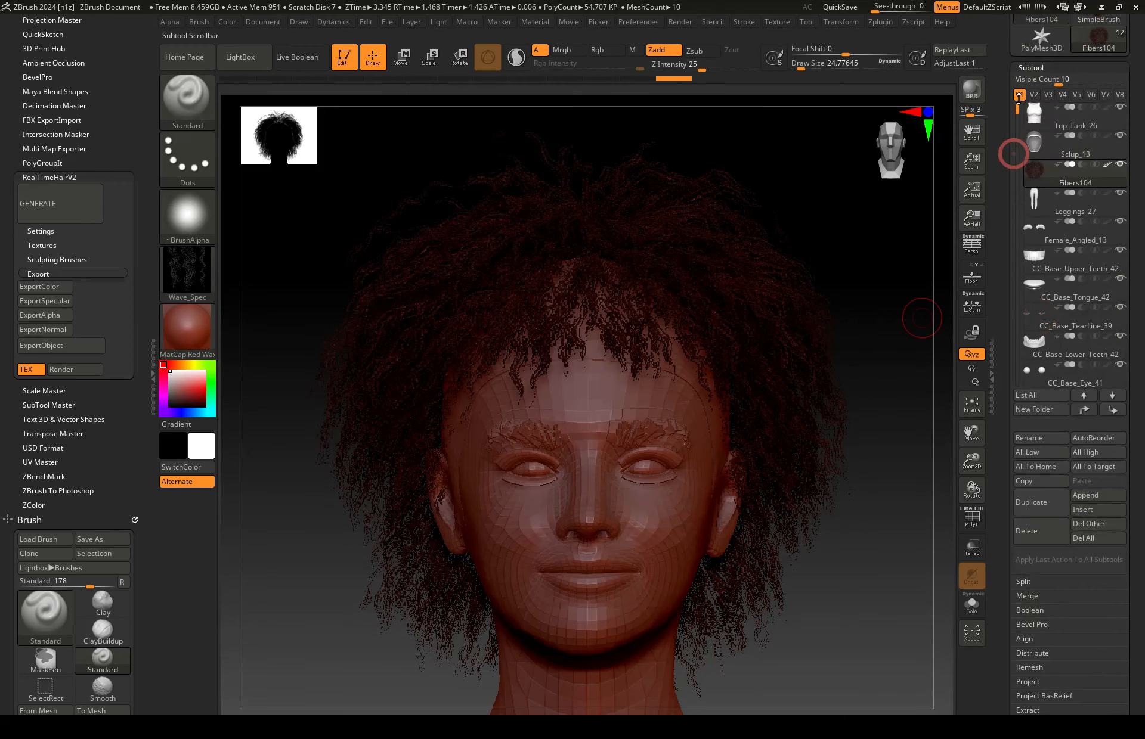
{"action": "left_click", "coordinate": [1111, 151]}
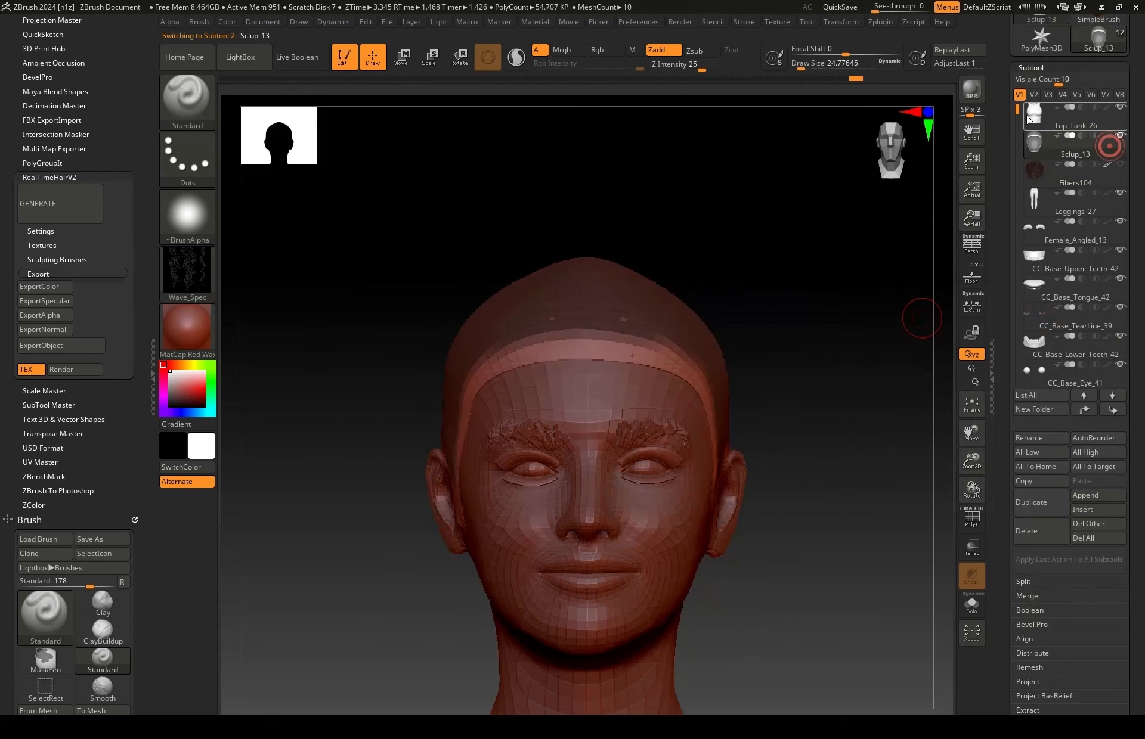
{"action": "scroll", "coordinate": [1016, 113], "scroll_direction": "down", "scroll_amount": 1}
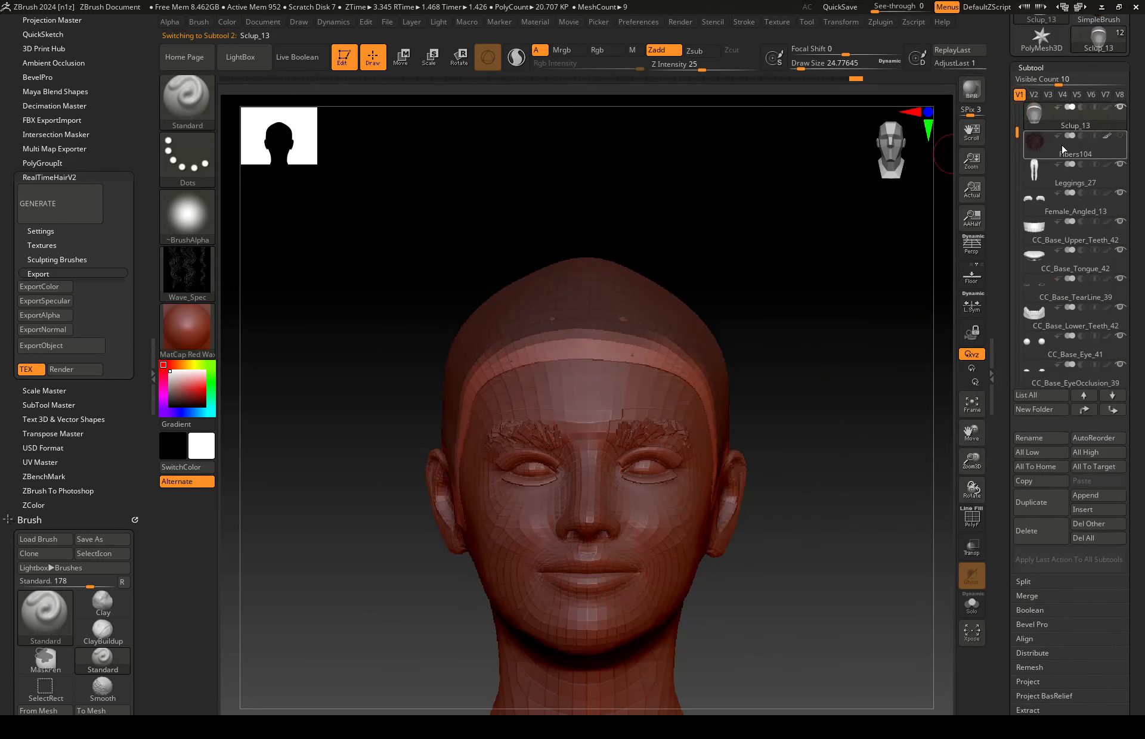
Step: Turn on the FiberMesh preview for the scalp and set MaxFibers to 5
{"action": "scroll", "coordinate": [1141, 377], "scroll_direction": "down", "scroll_amount": 4}
{"action": "scroll", "coordinate": [1142, 377], "scroll_direction": "down", "scroll_amount": 2}
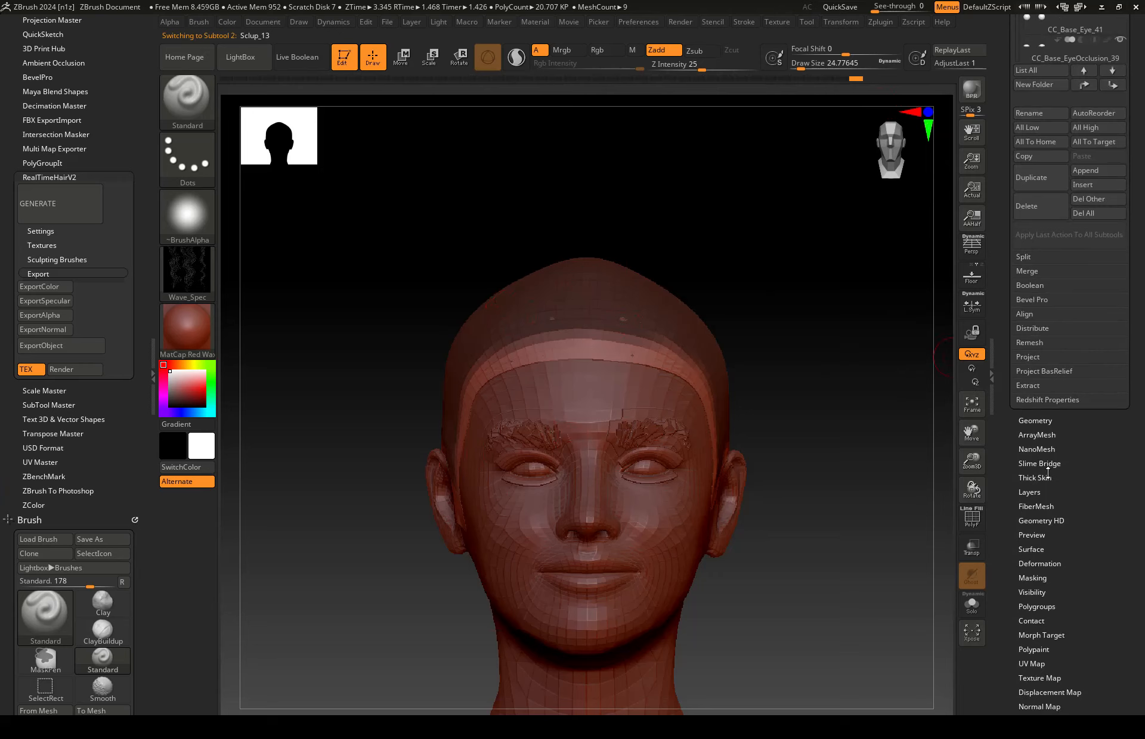
{"action": "left_click", "coordinate": [1037, 507]}
{"action": "left_click", "coordinate": [1040, 159]}
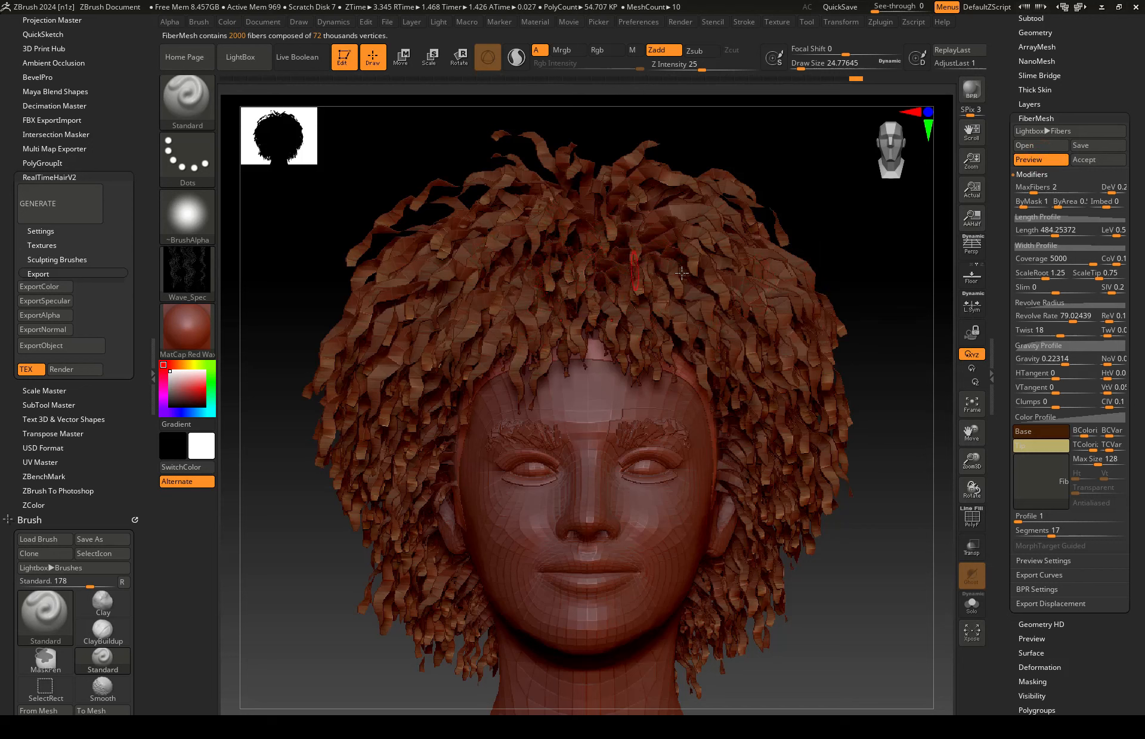
{"action": "left_click", "coordinate": [1062, 185]}
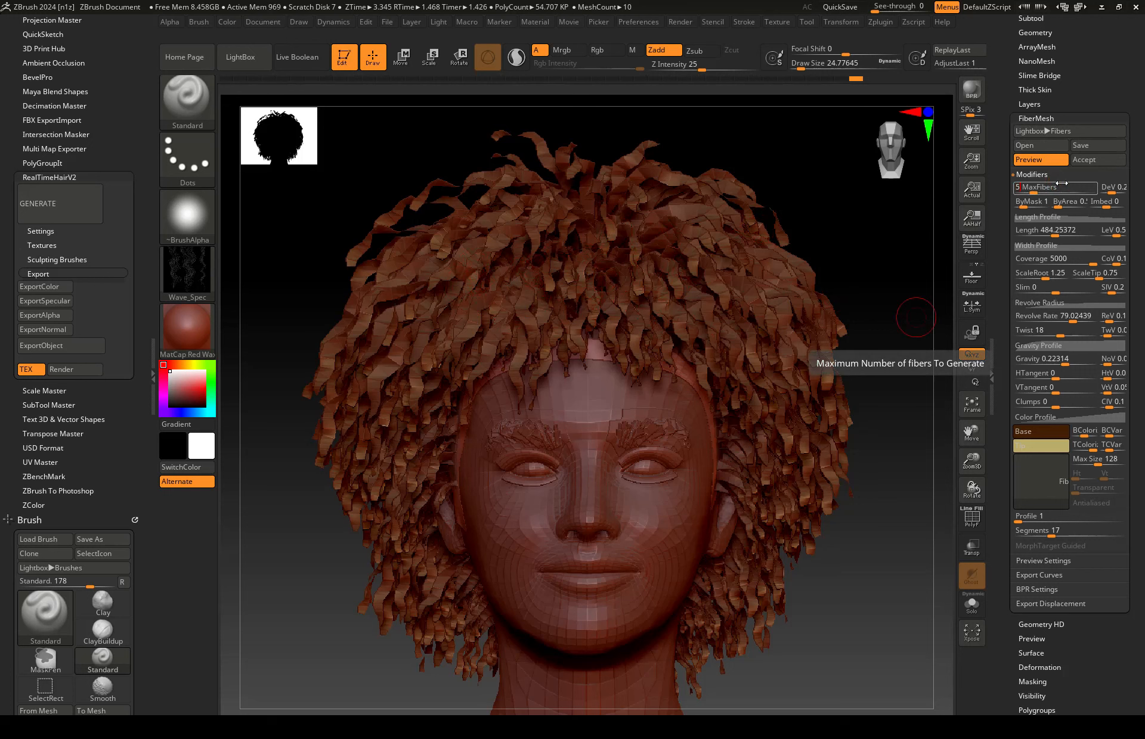
{"action": "type", "text": "5"}
{"action": "key", "text": "Return"}
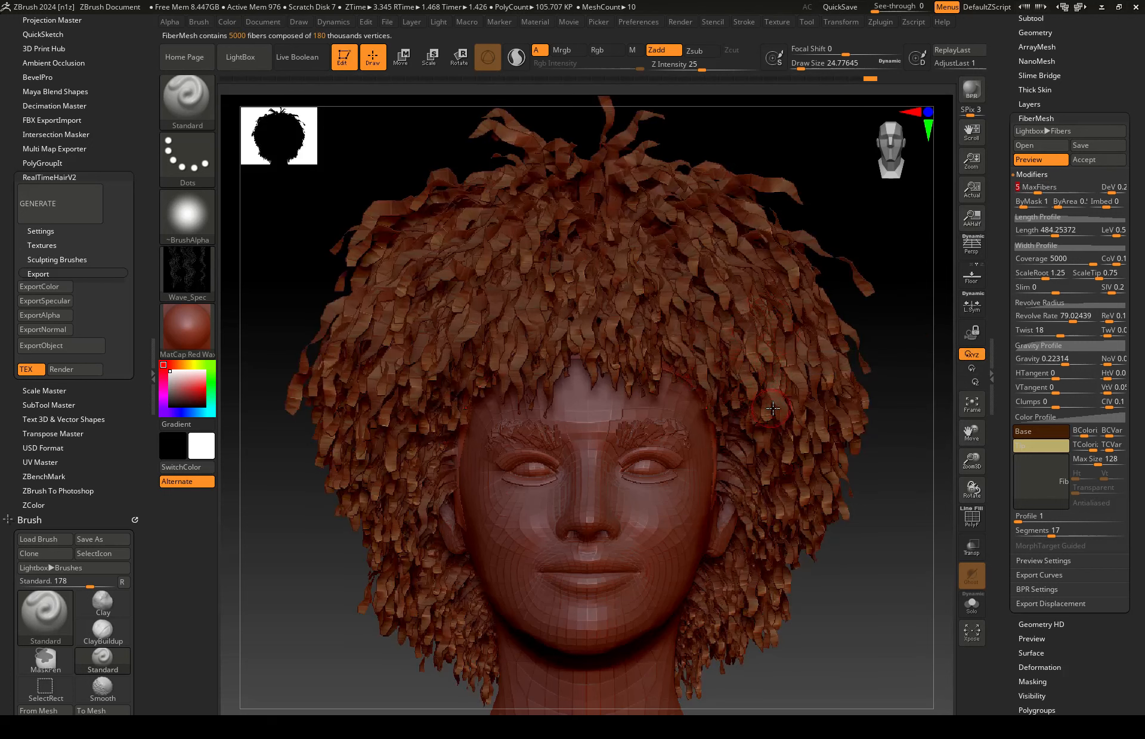
{"action": "mouse_move", "coordinate": [772, 409]}
{"action": "left_mouse_down"}
{"action": "mouse_move", "coordinate": [772, 391]}
{"action": "mouse_move", "coordinate": [685, 453]}
{"action": "mouse_move", "coordinate": [553, 355]}
{"action": "mouse_move", "coordinate": [726, 441]}
{"action": "mouse_move", "coordinate": [767, 412]}
{"action": "left_mouse_up"}
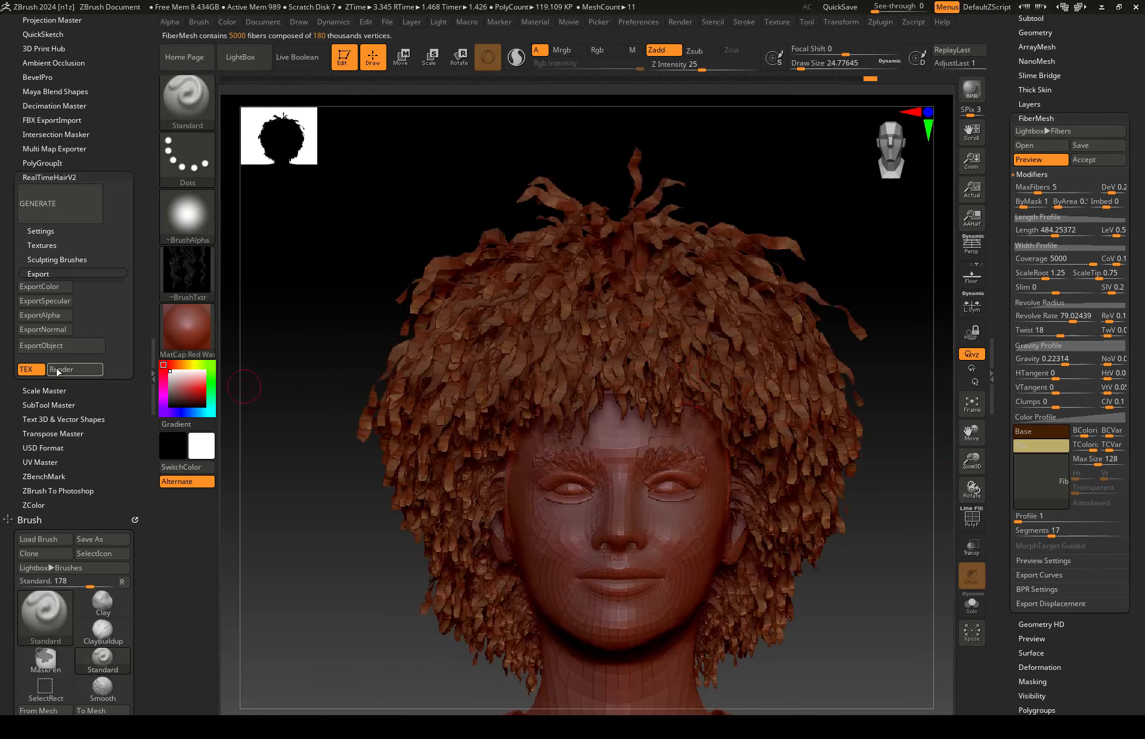
Step: Apply the RealTimeHairV2 settings to convert the previewed fibers into a hair subtool, accepting Fast Preview mode
{"action": "left_click", "coordinate": [50, 230]}
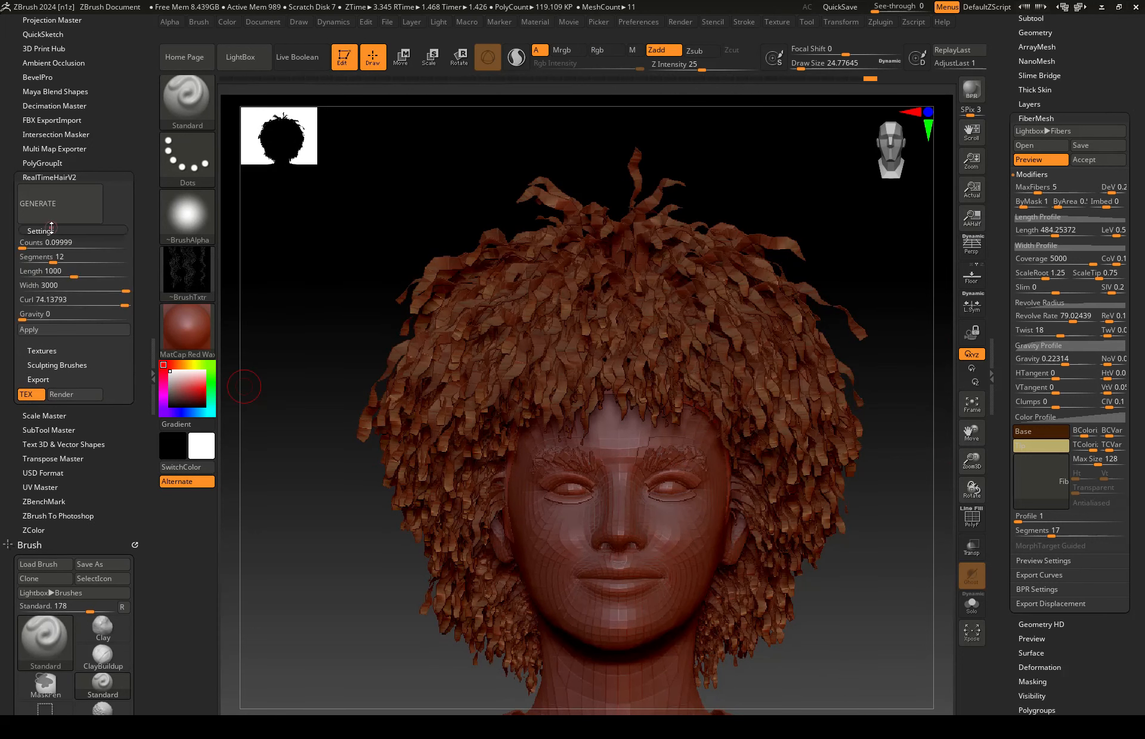
{"action": "left_click", "coordinate": [57, 331]}
{"action": "left_click", "coordinate": [896, 185]}
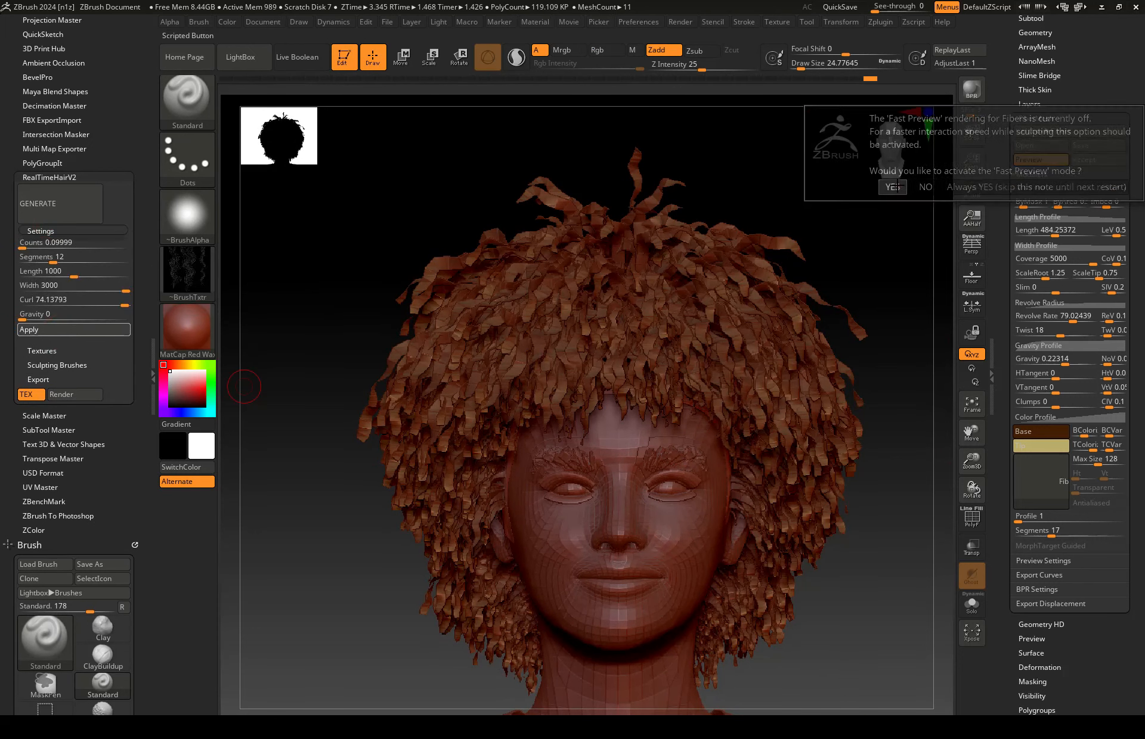
{"action": "left_click", "coordinate": [655, 423]}
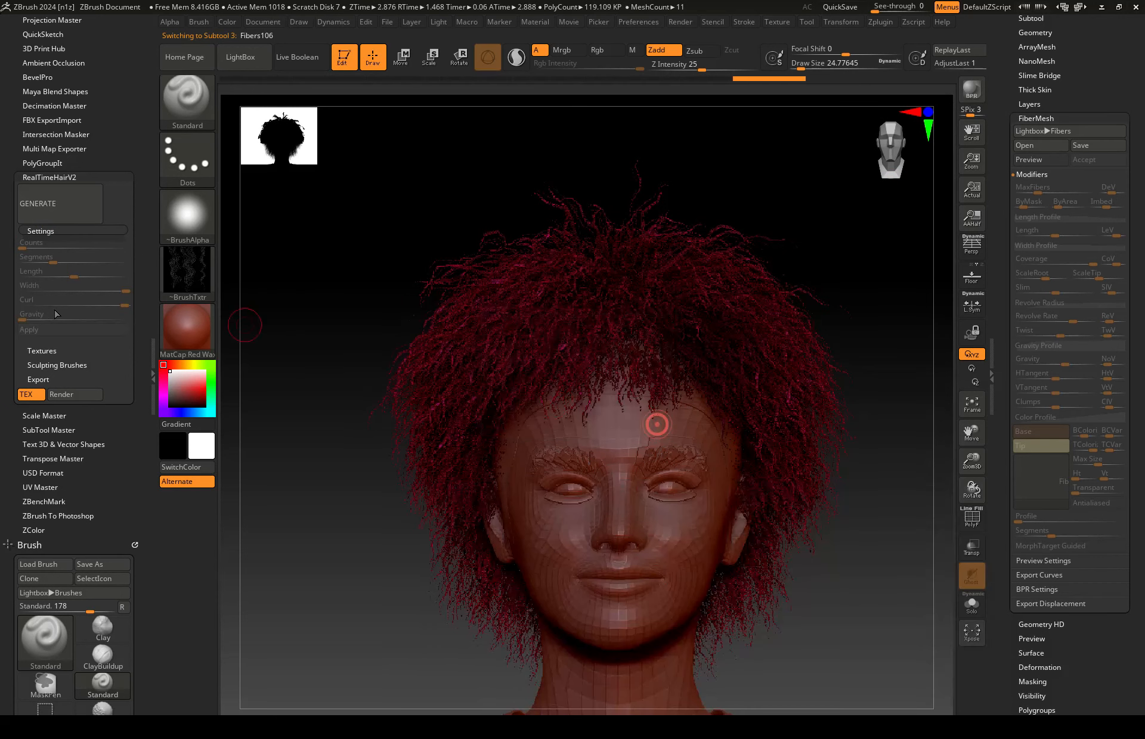
Step: Show the RealTimeHairV2 texture presets and render the new Fibers106 hair with BPR
{"action": "left_click", "coordinate": [40, 350]}
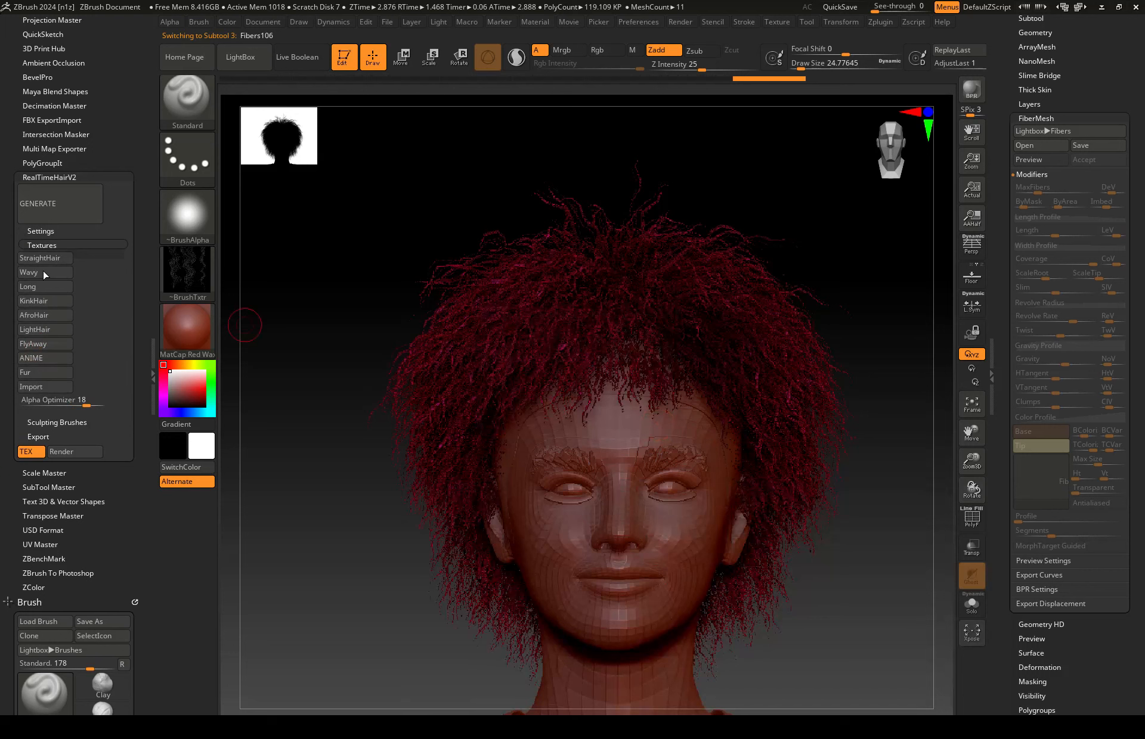
{"action": "left_click", "coordinate": [970, 89]}
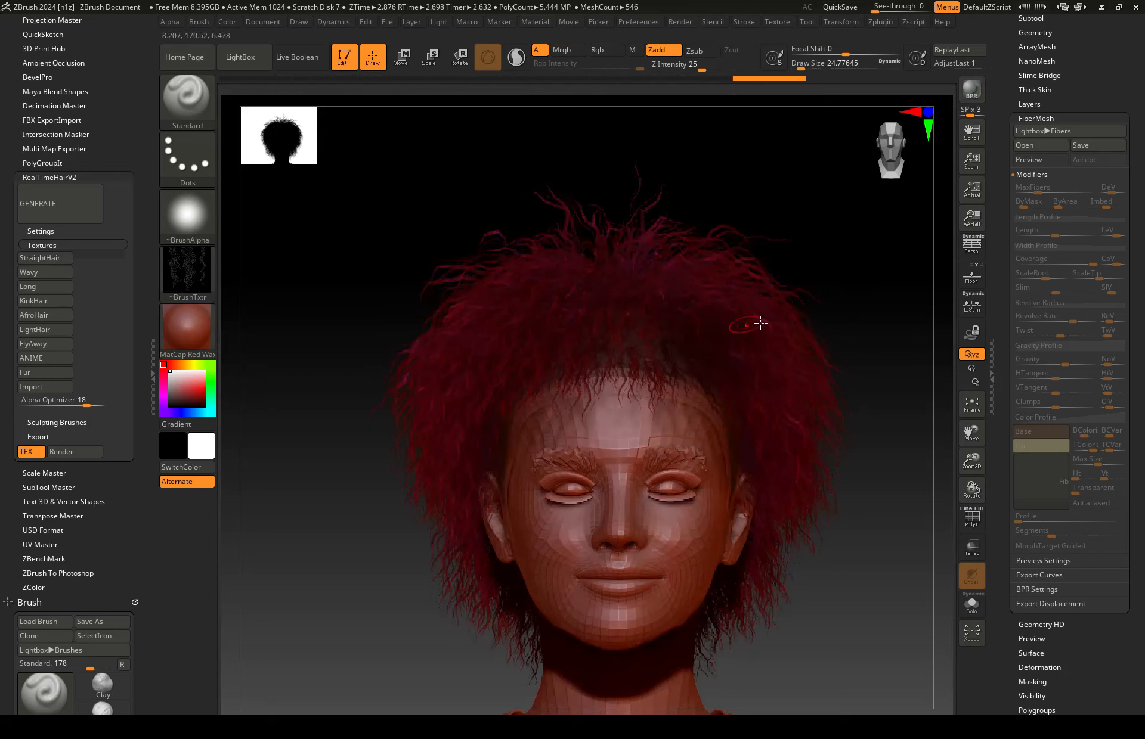
{"action": "left_click_drag", "start_coordinate": [1142, 183], "coordinate": [1142, 253]}
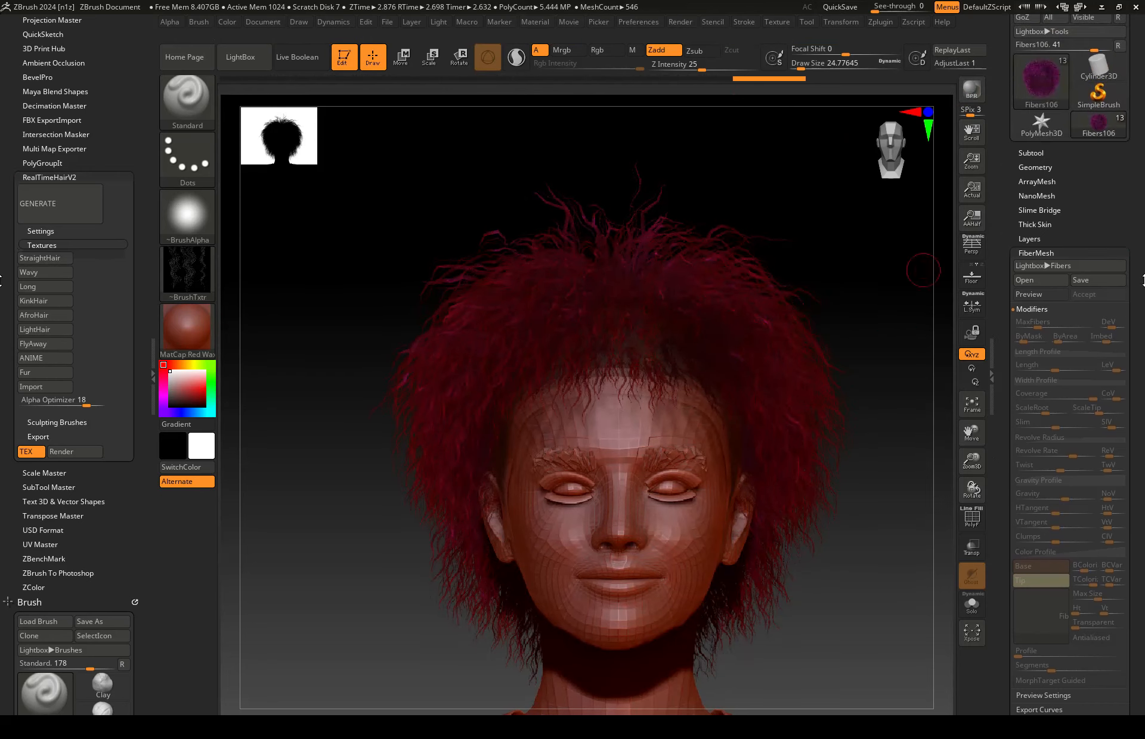
Step: Apply the RealTimeHairV2 KinkHair texture preset to the Fibers106 hair, dismiss the script note, and render with BPR
{"action": "left_click_drag", "start_coordinate": [1021, 240], "coordinate": [1021, 349]}
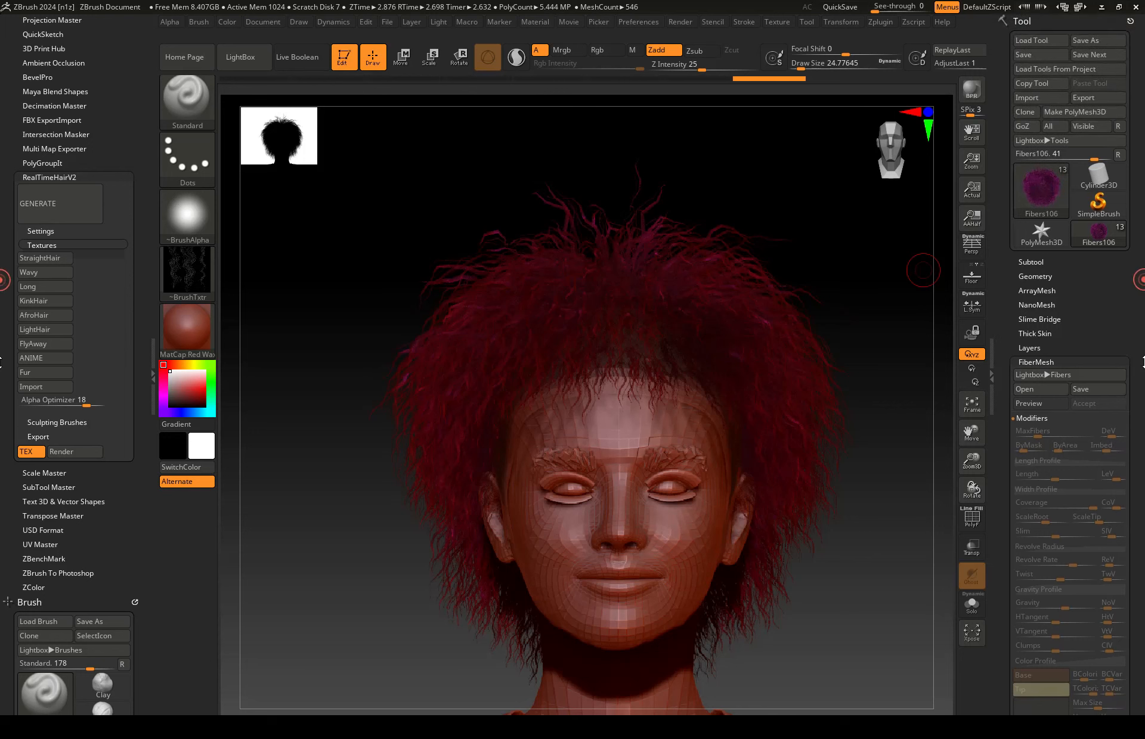
{"action": "left_click", "coordinate": [44, 308]}
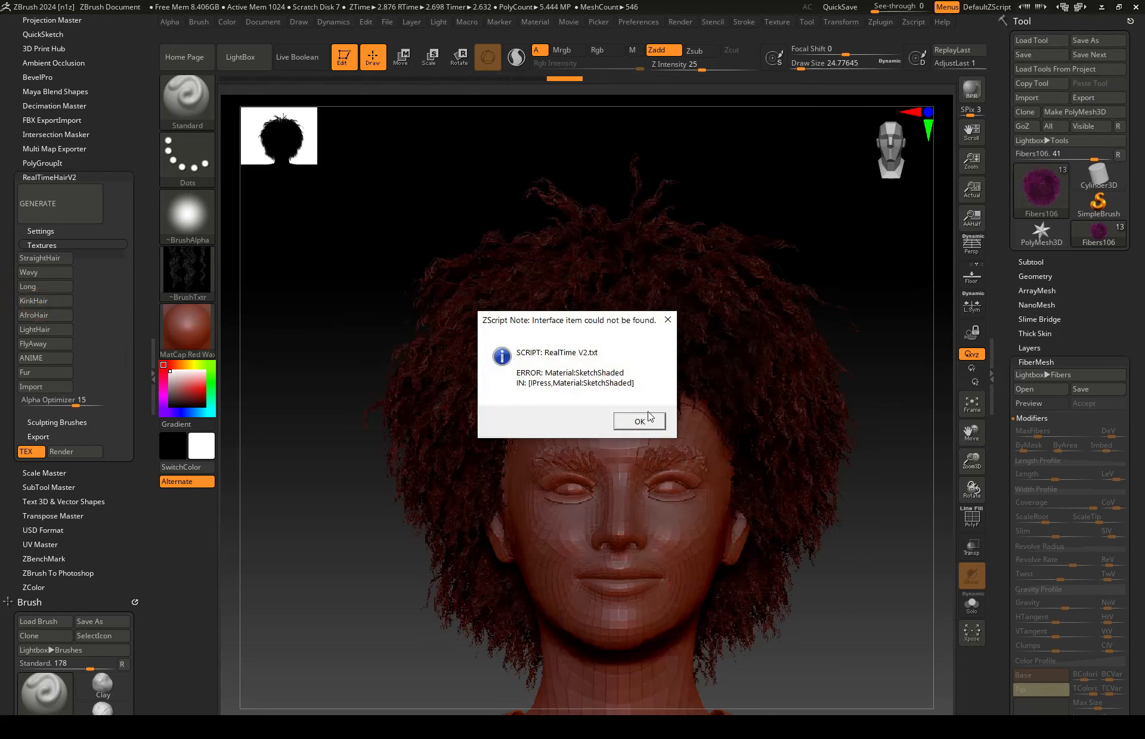
{"action": "left_click", "coordinate": [639, 421]}
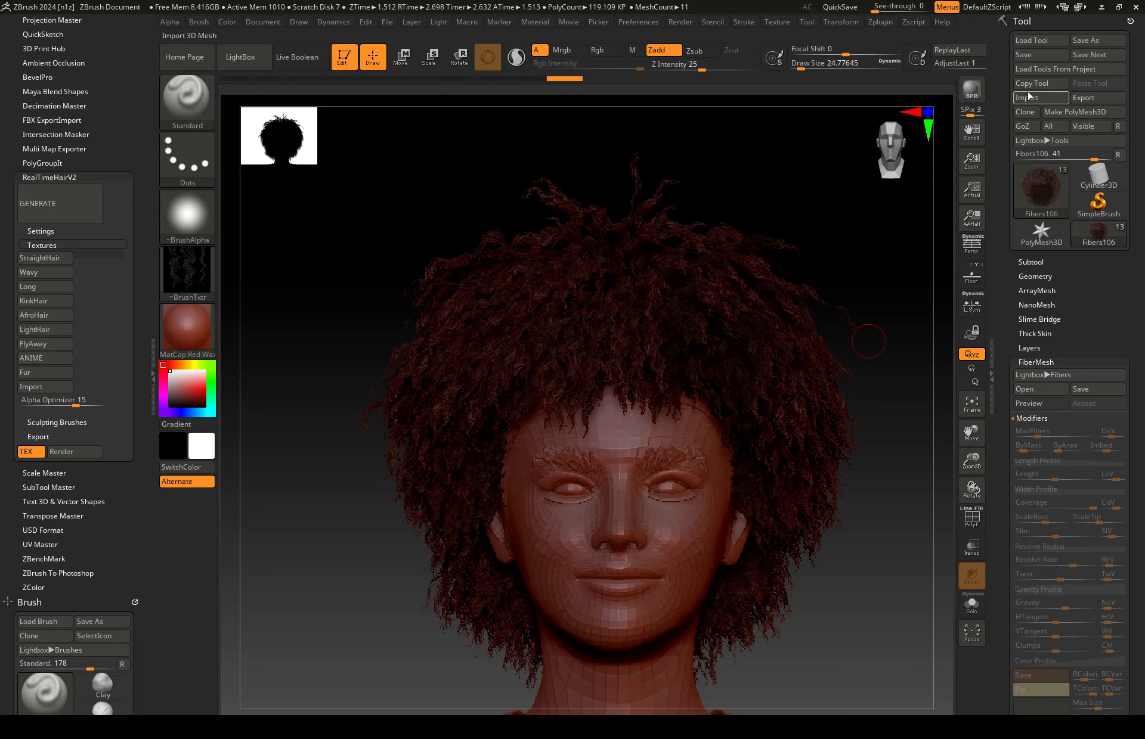
{"action": "left_click", "coordinate": [971, 88]}
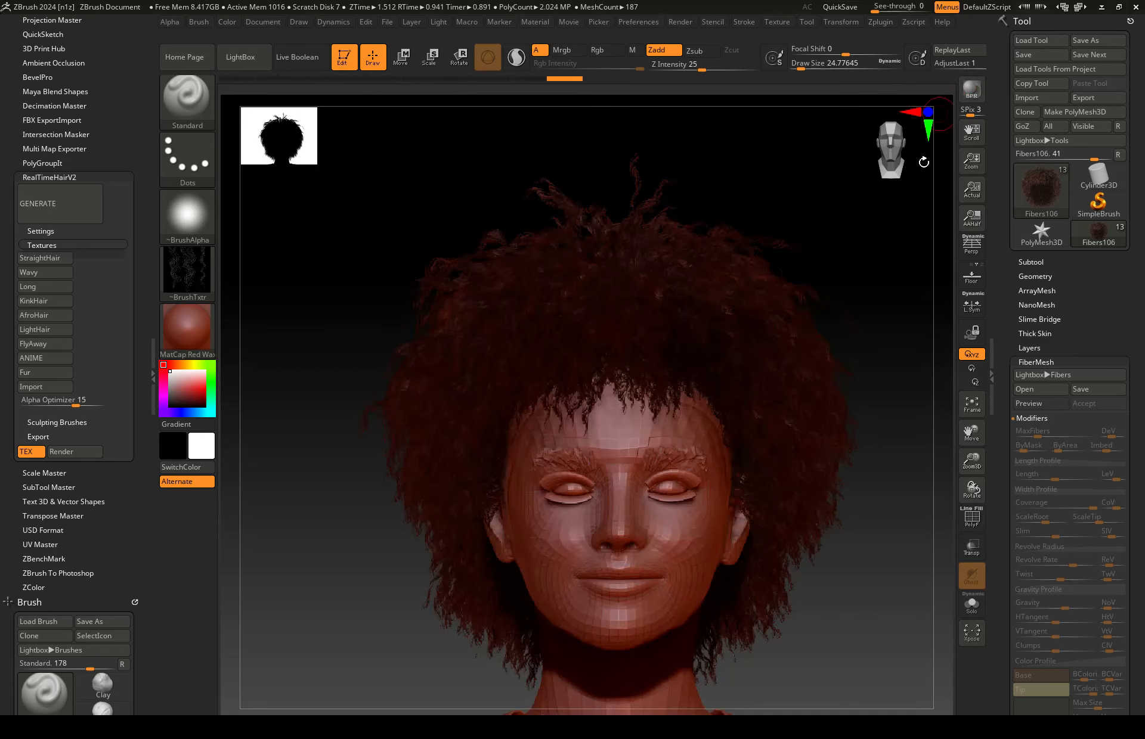
Step: Send Fibers106 through GoZ to Character Creator and import it as cloth with its mesh and texture
{"action": "left_click", "coordinate": [1020, 126]}
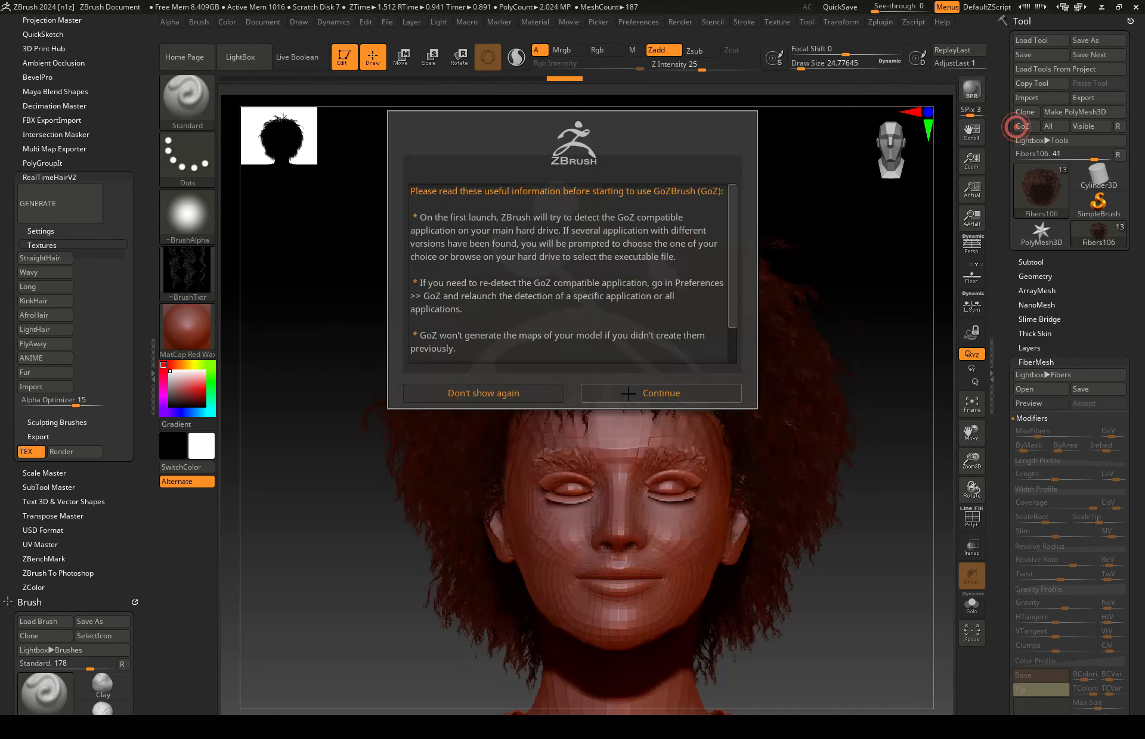
{"action": "key", "text": "Return"}
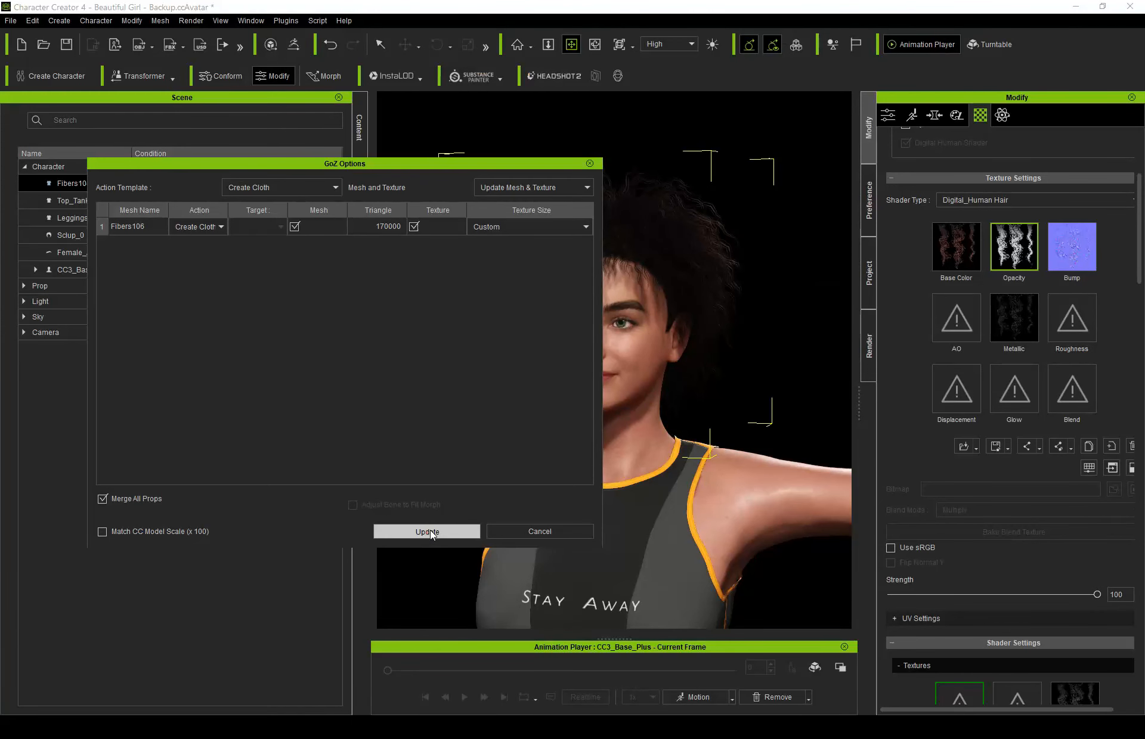
{"action": "left_click", "coordinate": [426, 531]}
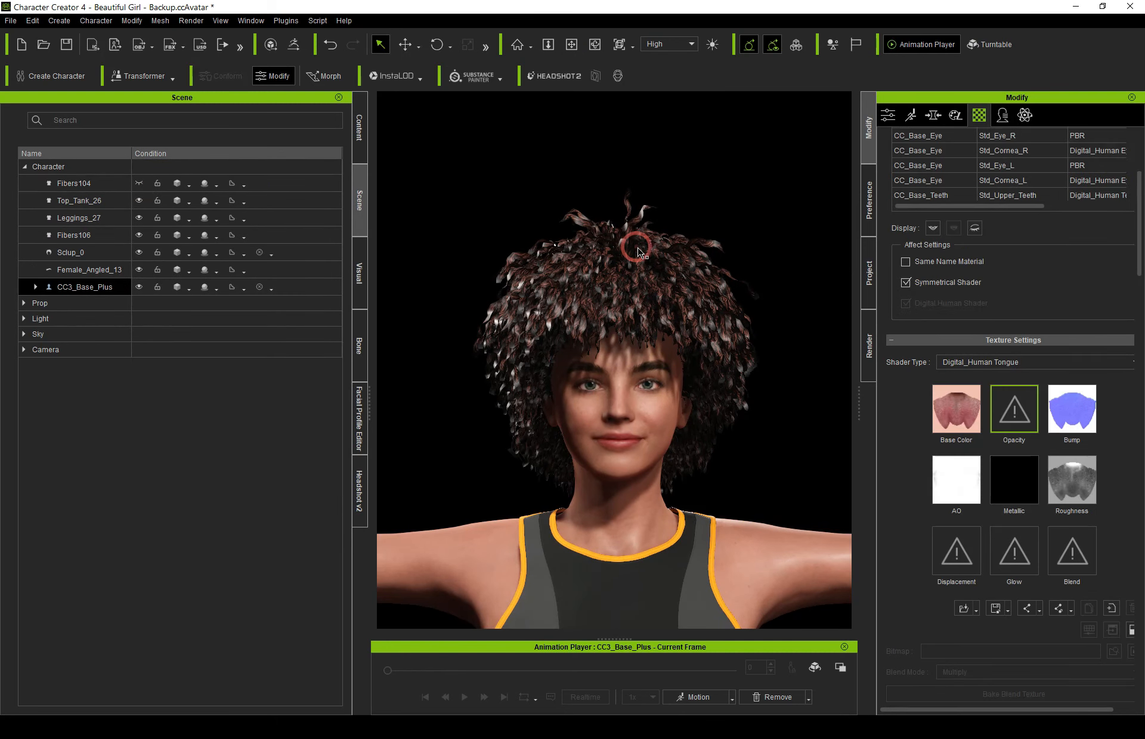
Step: Select the Fibers106 hair on the character and load Kink_Color as its base color texture
{"action": "left_click", "coordinate": [655, 227]}
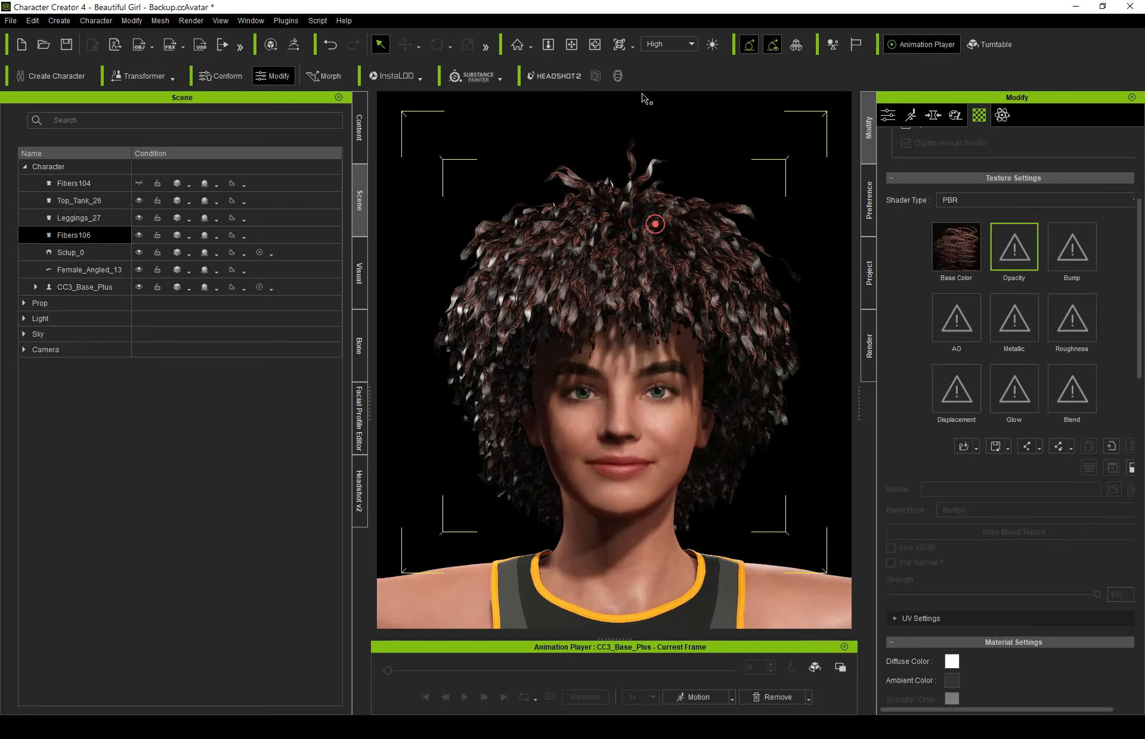
{"action": "scroll", "coordinate": [656, 288], "scroll_direction": "up", "scroll_amount": 2}
{"action": "left_click_drag", "start_coordinate": [656, 287], "coordinate": [659, 311]}
{"action": "left_click_drag", "start_coordinate": [731, 319], "coordinate": [729, 283]}
{"action": "double_click", "coordinate": [968, 238]}
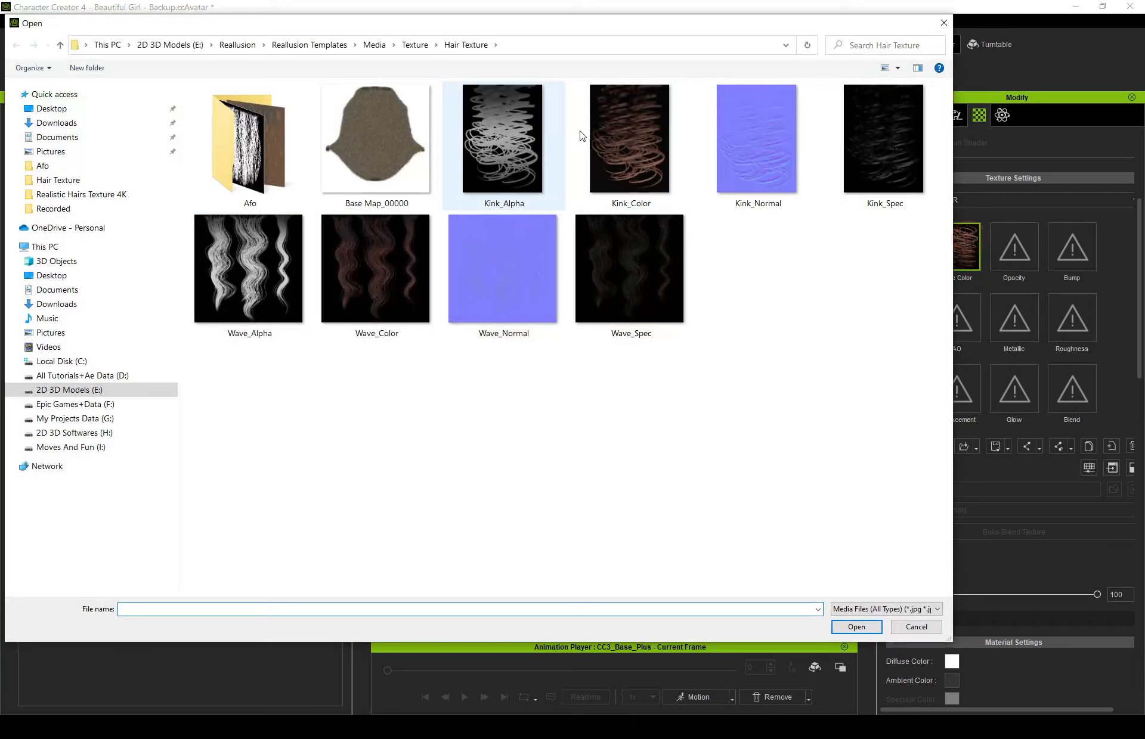
{"action": "double_click", "coordinate": [631, 143]}
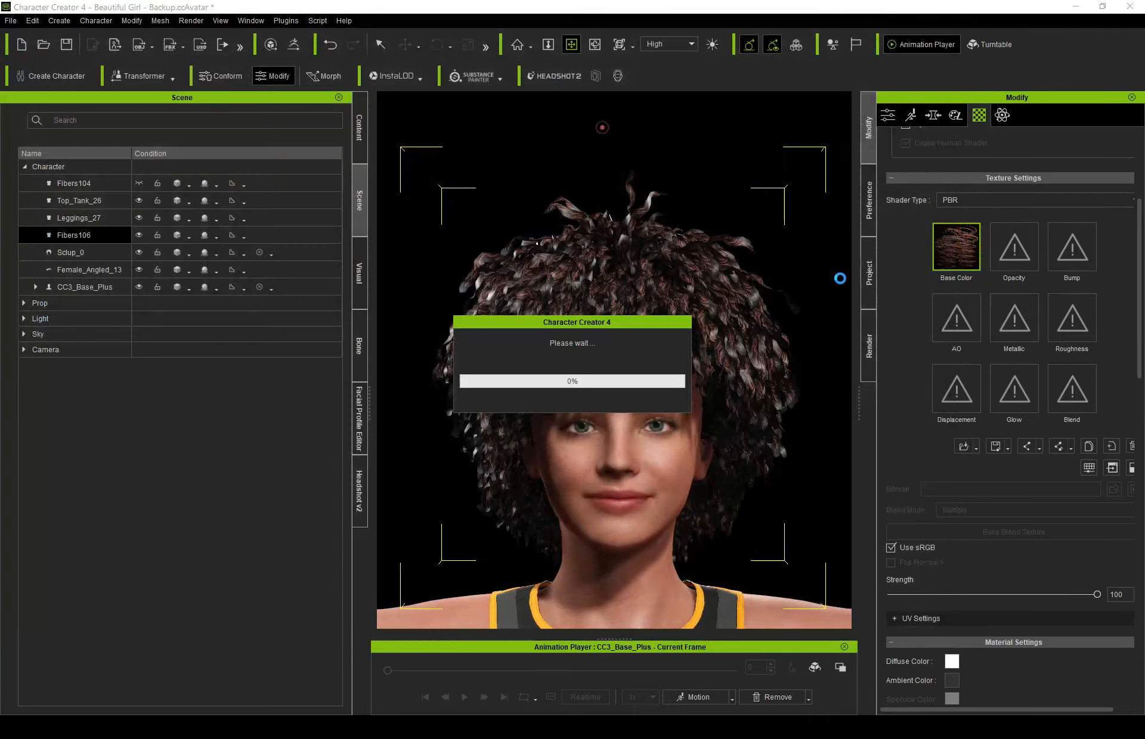
Step: Load Kink_Alpha as the hair's opacity map and Kink_Normal as its bump map with the Normal input type
{"action": "double_click", "coordinate": [1035, 256]}
{"action": "left_click", "coordinate": [513, 159]}
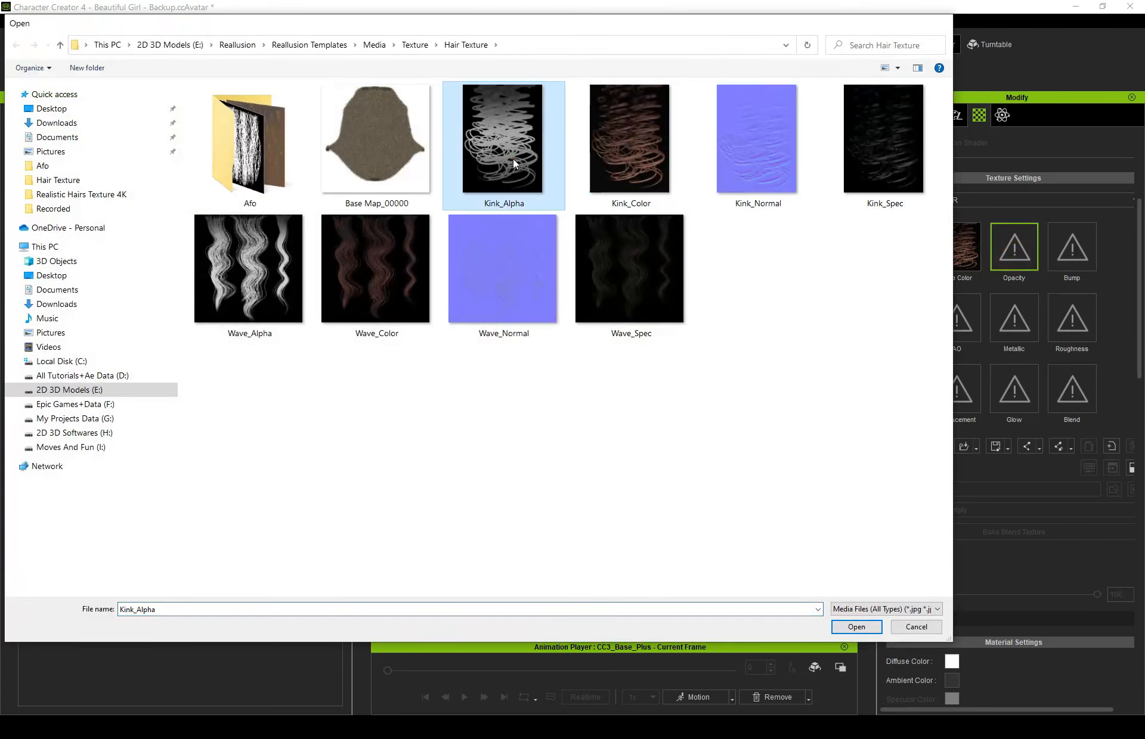
{"action": "double_click", "coordinate": [513, 159]}
{"action": "double_click", "coordinate": [1071, 246]}
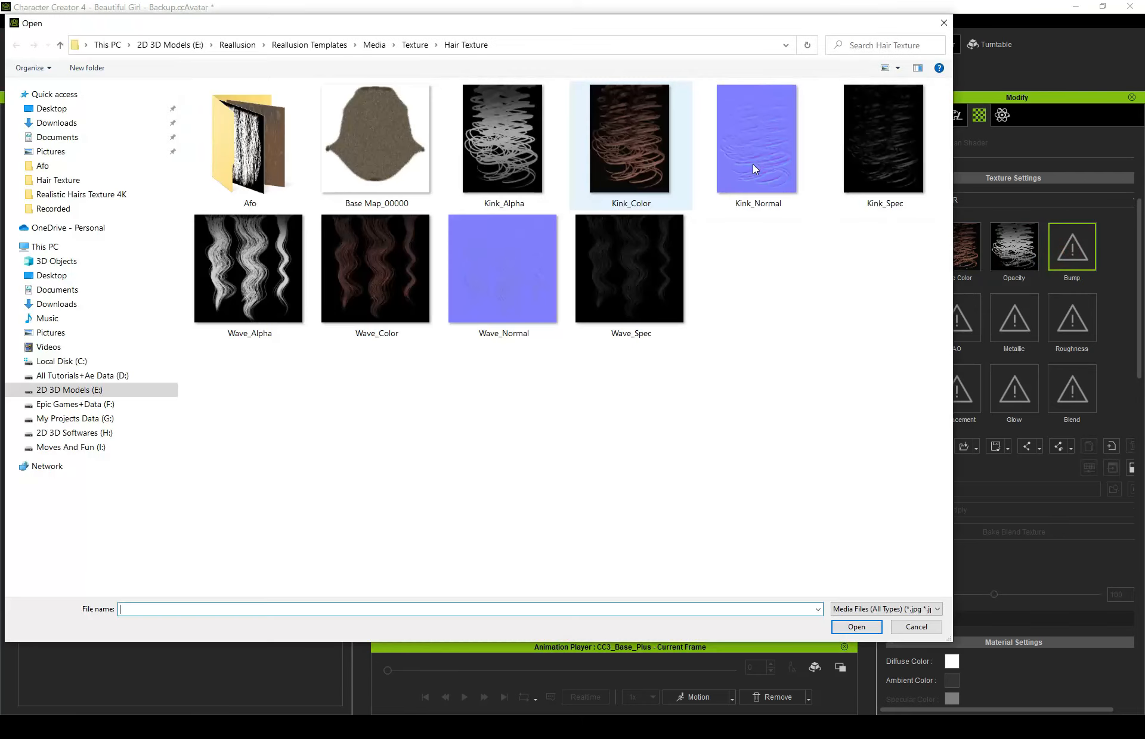
{"action": "left_click", "coordinate": [752, 163]}
{"action": "double_click", "coordinate": [752, 163]}
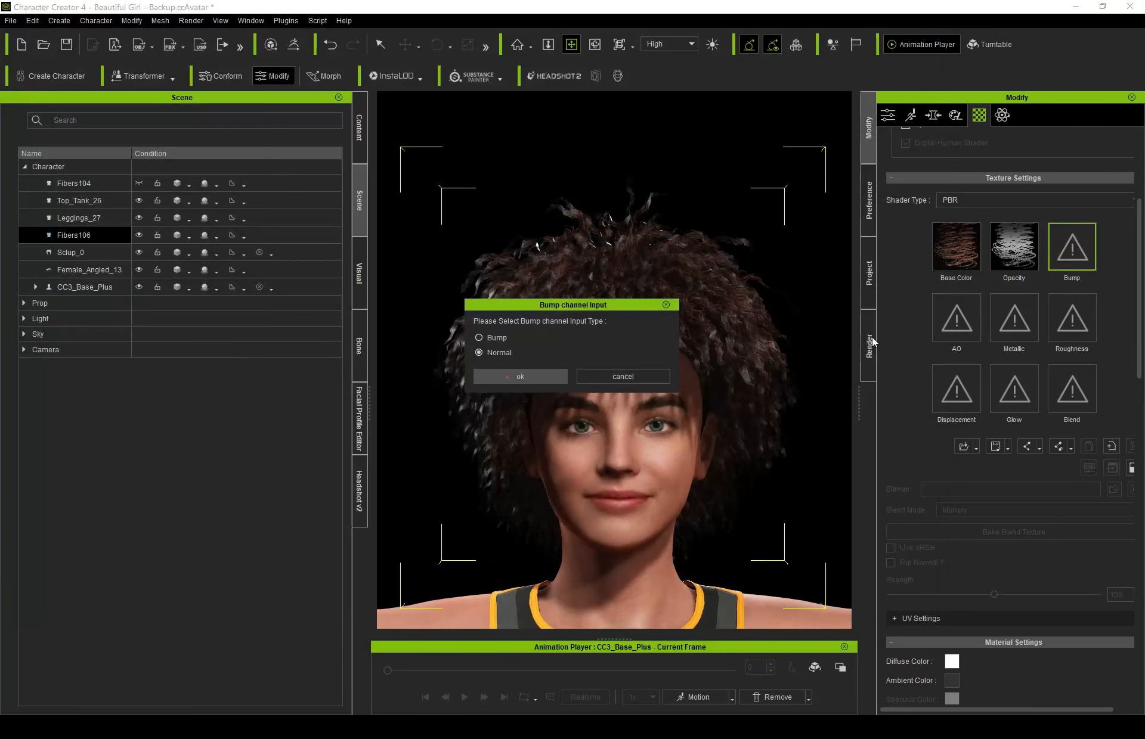
{"action": "left_click", "coordinate": [506, 377]}
Step: Load Kink_Spec as the hair's metallic map and change the shader type to Digital_Human Hair
{"action": "double_click", "coordinate": [1027, 303]}
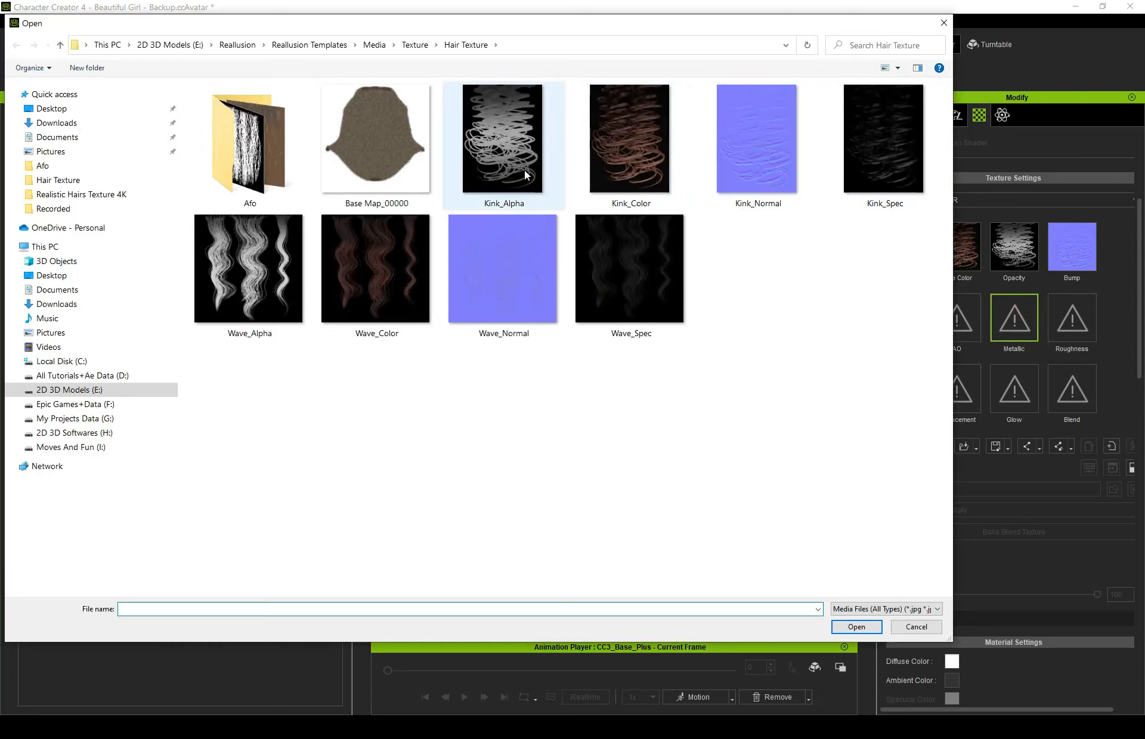
{"action": "double_click", "coordinate": [893, 153]}
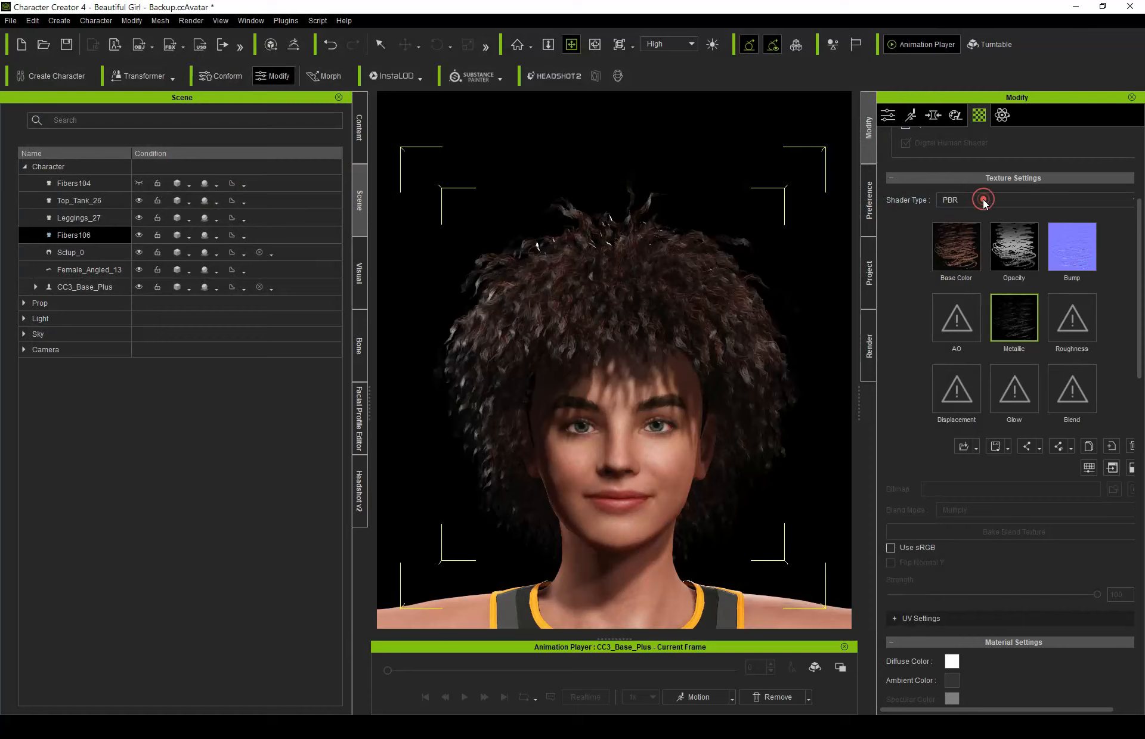
{"action": "left_click", "coordinate": [982, 199]}
{"action": "left_click", "coordinate": [975, 238]}
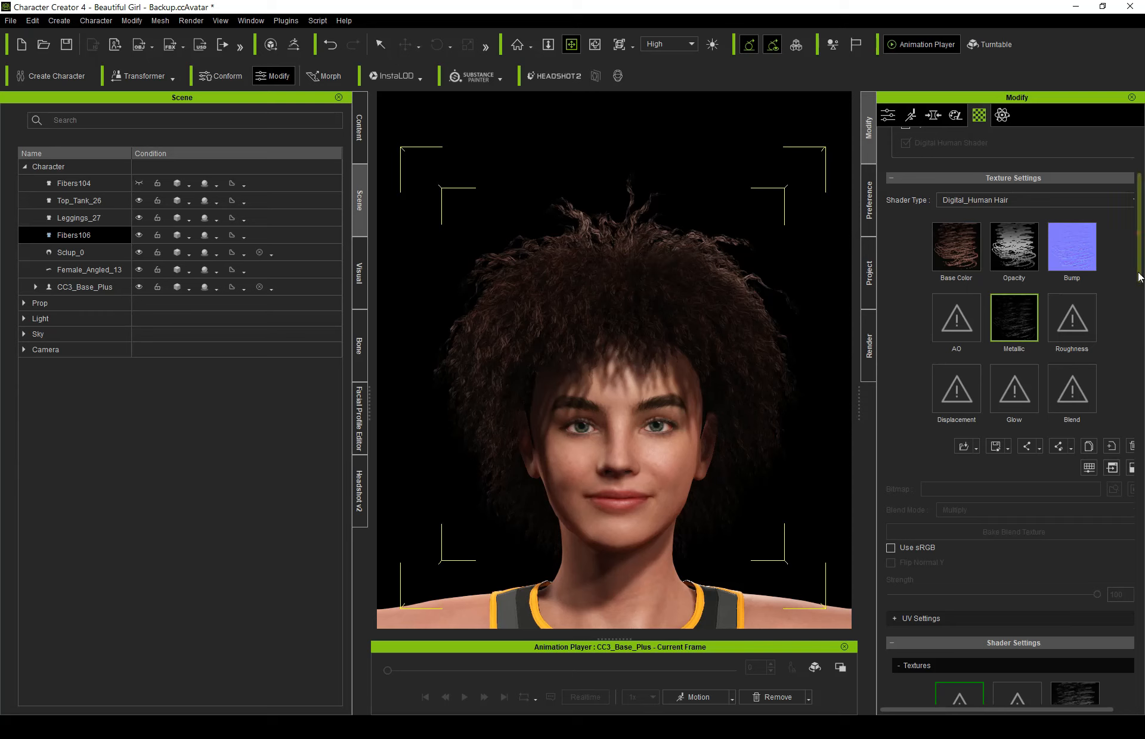
Step: Examine the textured hair from the back and front of the head, and close up around the forehead, temple and ear
{"action": "left_click_drag", "start_coordinate": [1140, 233], "coordinate": [1140, 355]}
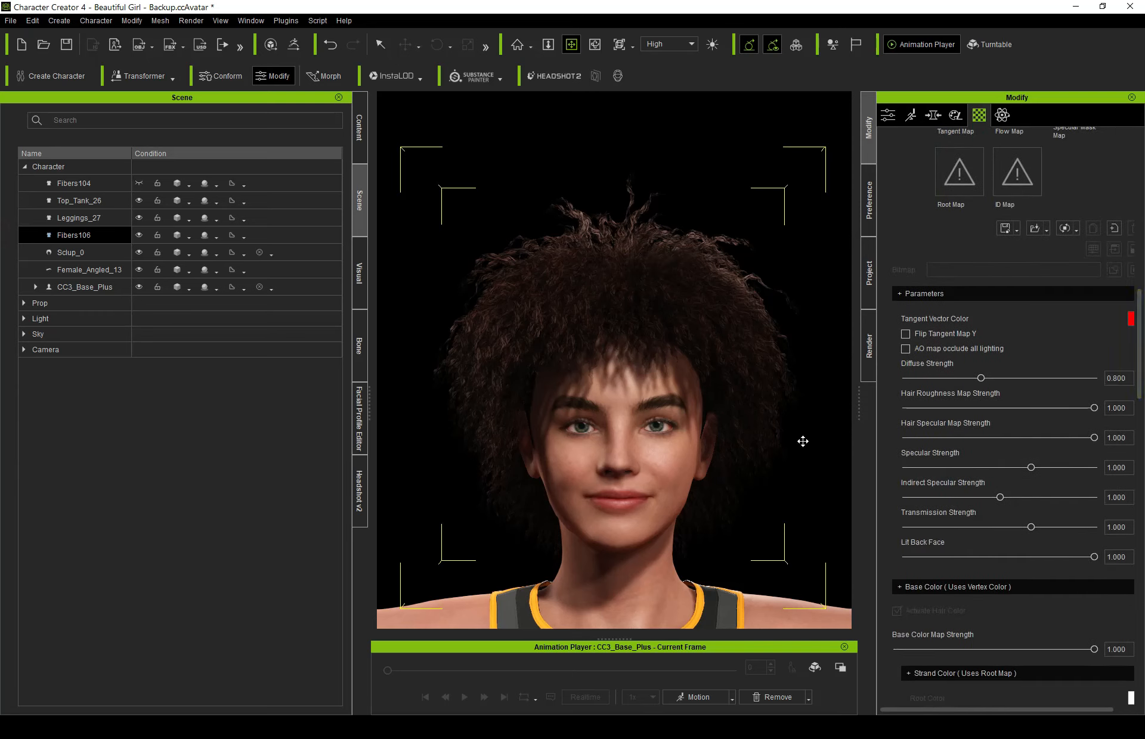
{"action": "right_click_drag", "start_coordinate": [658, 435], "coordinate": [102, 435]}
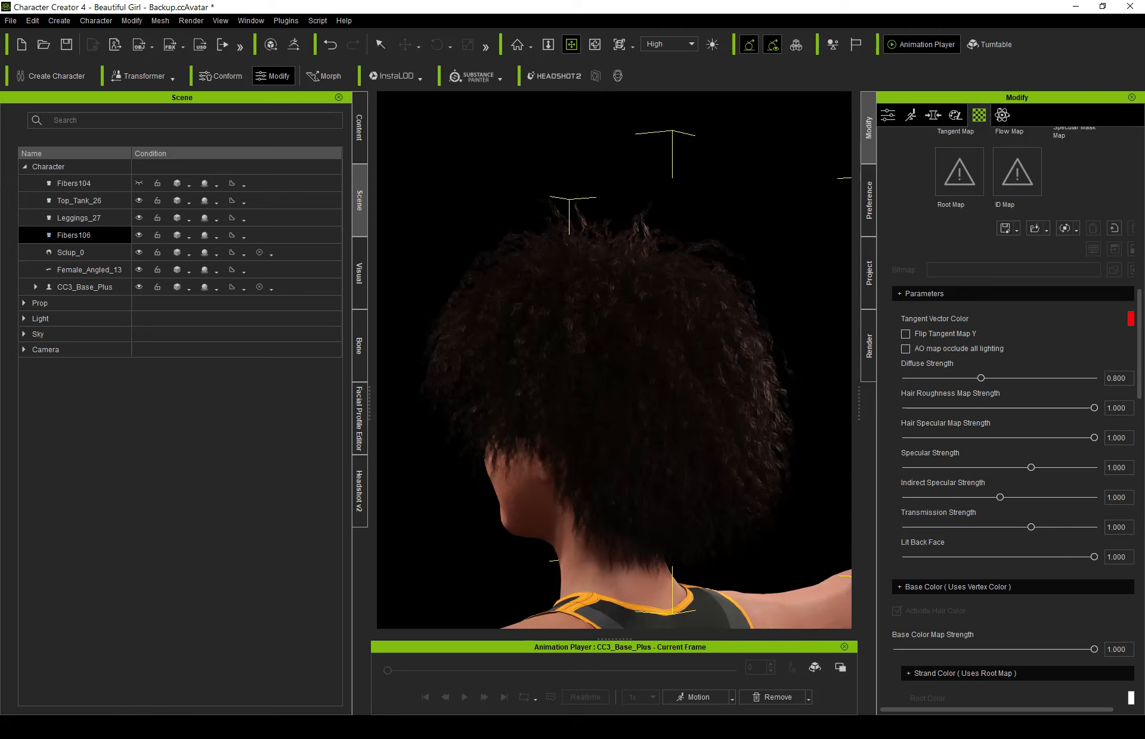
{"action": "left_click", "coordinate": [260, 430]}
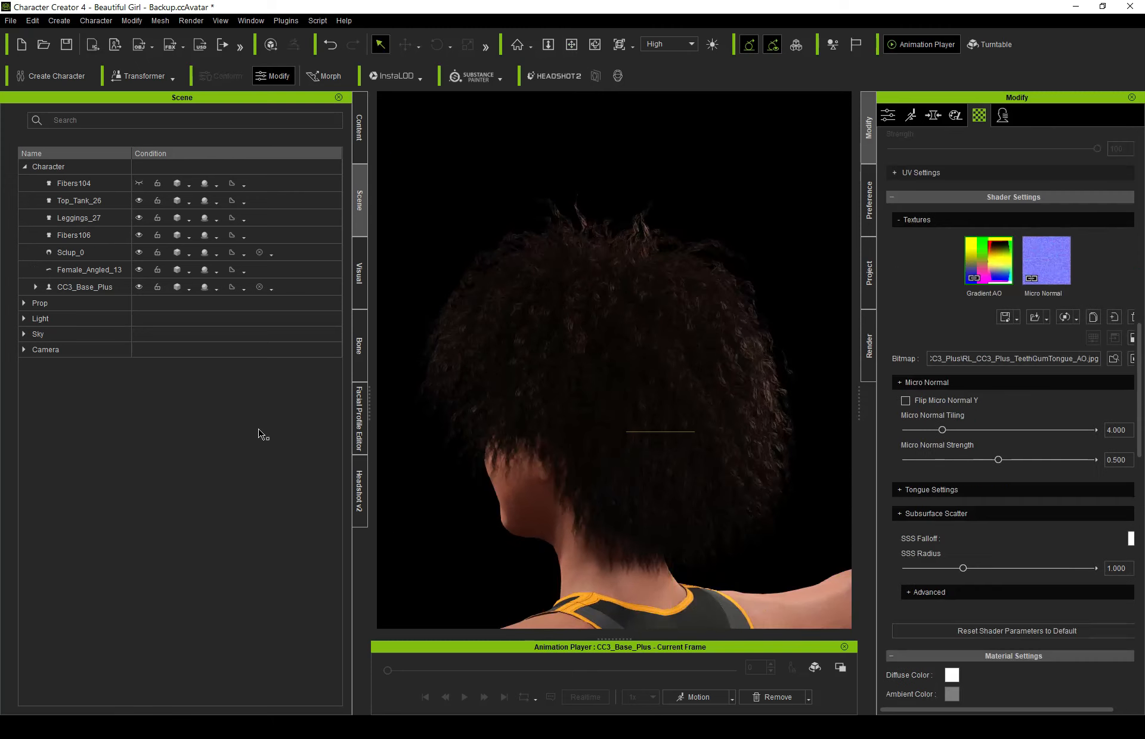
{"action": "left_click", "coordinate": [571, 44]}
{"action": "left_click", "coordinate": [646, 267]}
{"action": "scroll", "coordinate": [613, 449], "scroll_direction": "down", "scroll_amount": 3}
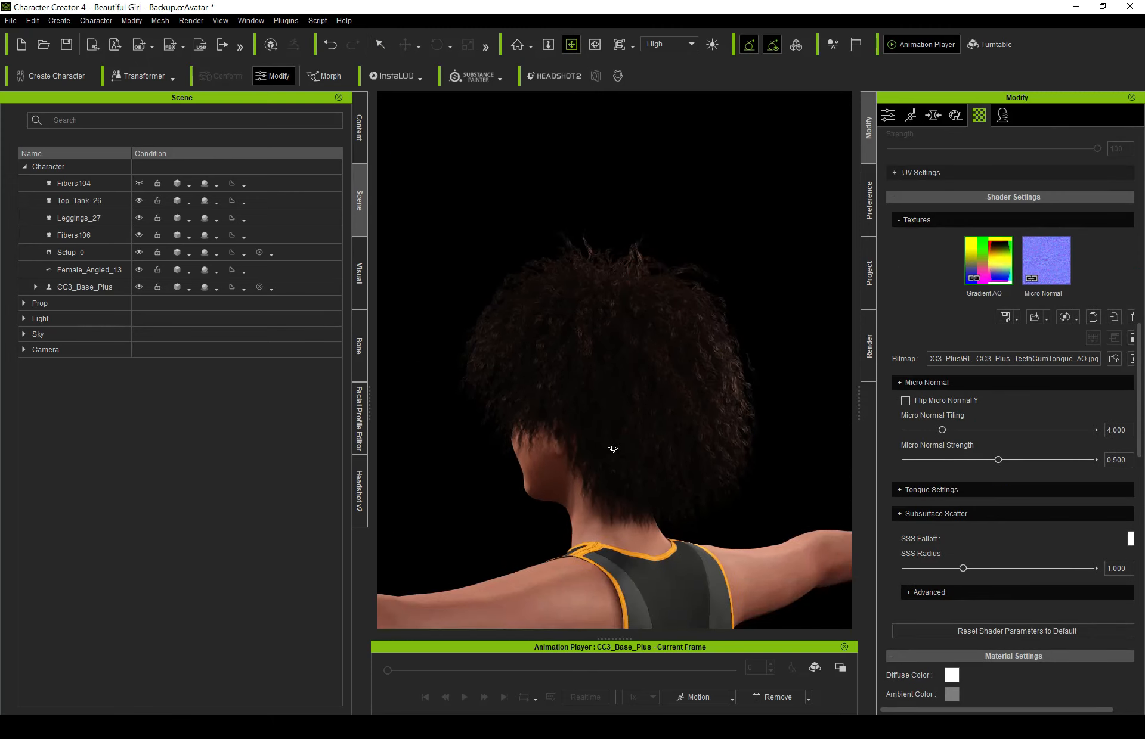
{"action": "right_click_drag", "start_coordinate": [509, 419], "coordinate": [18, 417]}
{"action": "right_click_drag", "start_coordinate": [706, 329], "coordinate": [216, 398]}
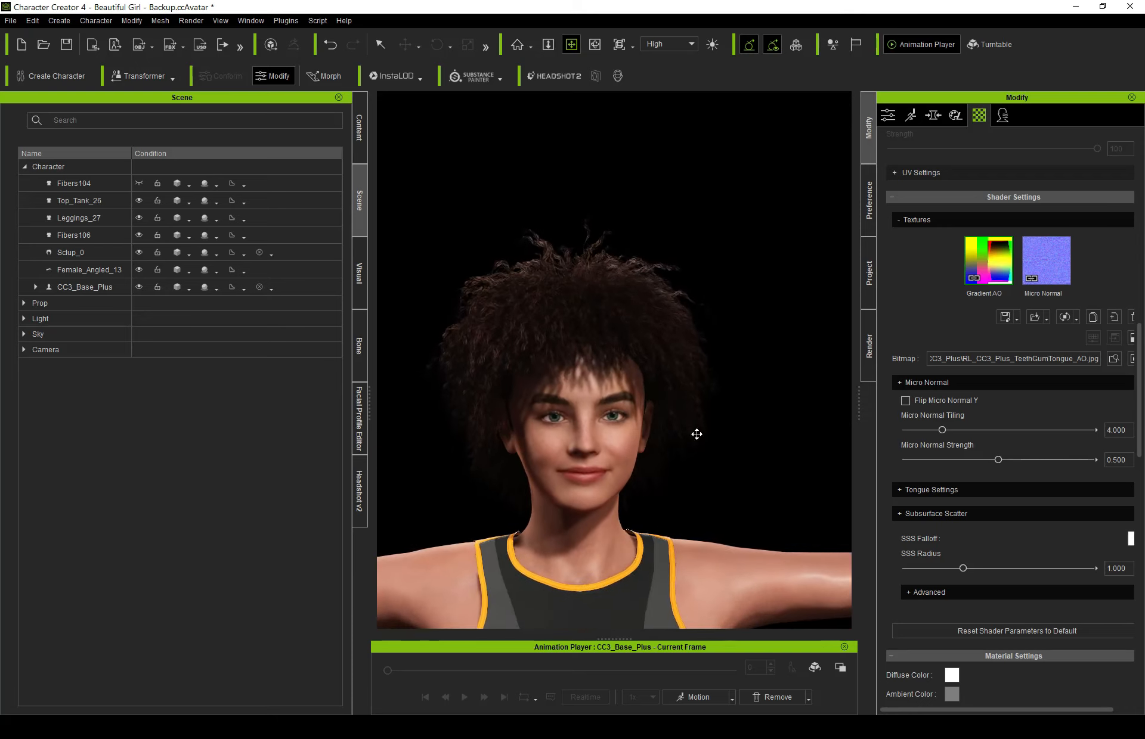
{"action": "right_click_drag", "start_coordinate": [693, 397], "coordinate": [647, 462]}
{"action": "left_click_drag", "start_coordinate": [647, 460], "coordinate": [715, 401]}
{"action": "right_click_drag", "start_coordinate": [746, 365], "coordinate": [685, 484]}
{"action": "left_click_drag", "start_coordinate": [685, 484], "coordinate": [675, 431]}
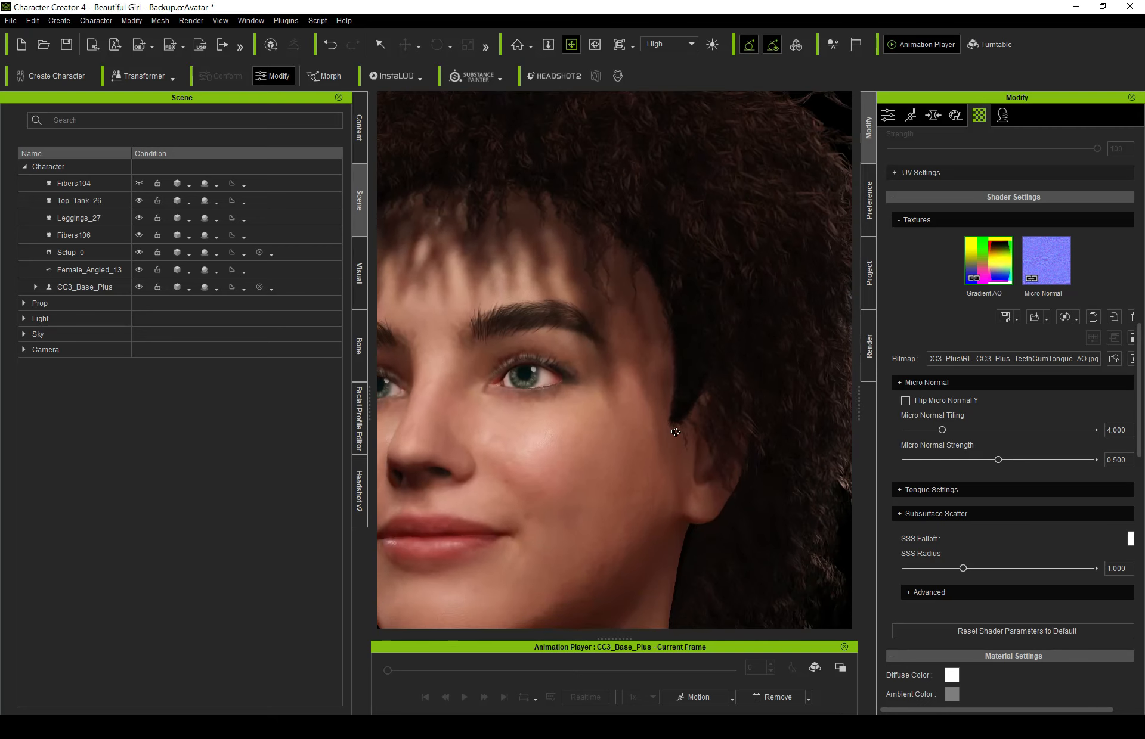
{"action": "right_click_drag", "start_coordinate": [675, 432], "coordinate": [674, 444]}
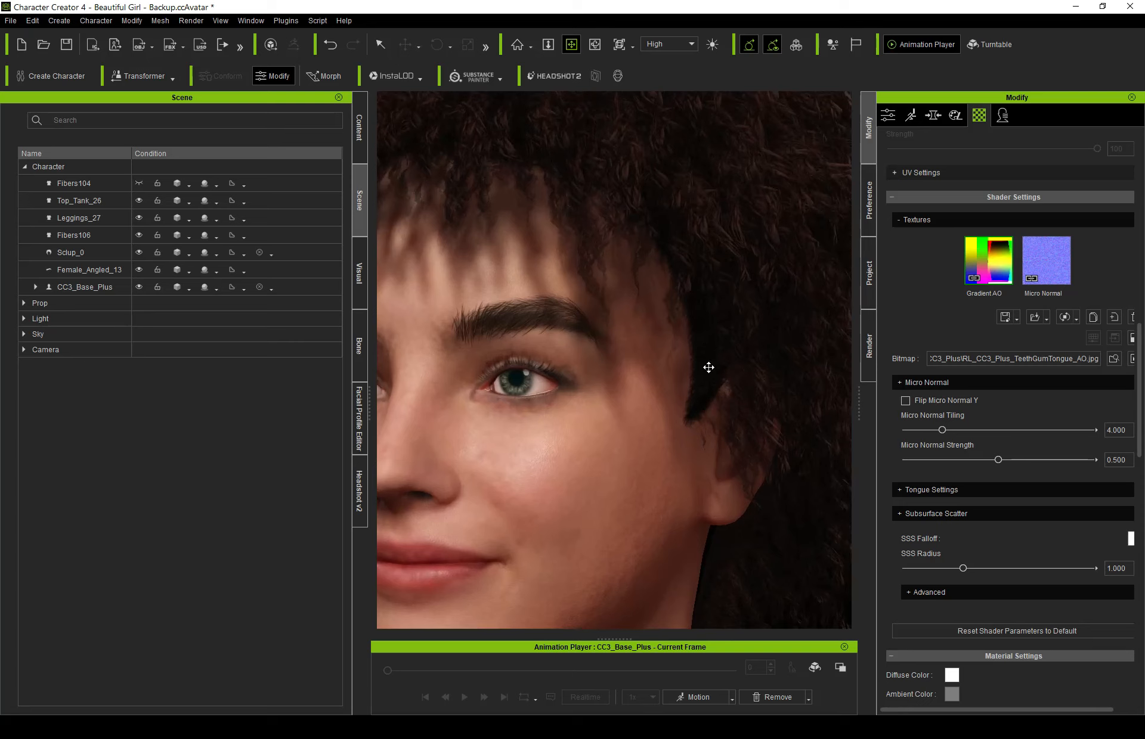
{"action": "left_click_drag", "start_coordinate": [710, 344], "coordinate": [699, 434]}
{"action": "left_click_drag", "start_coordinate": [699, 354], "coordinate": [649, 353]}
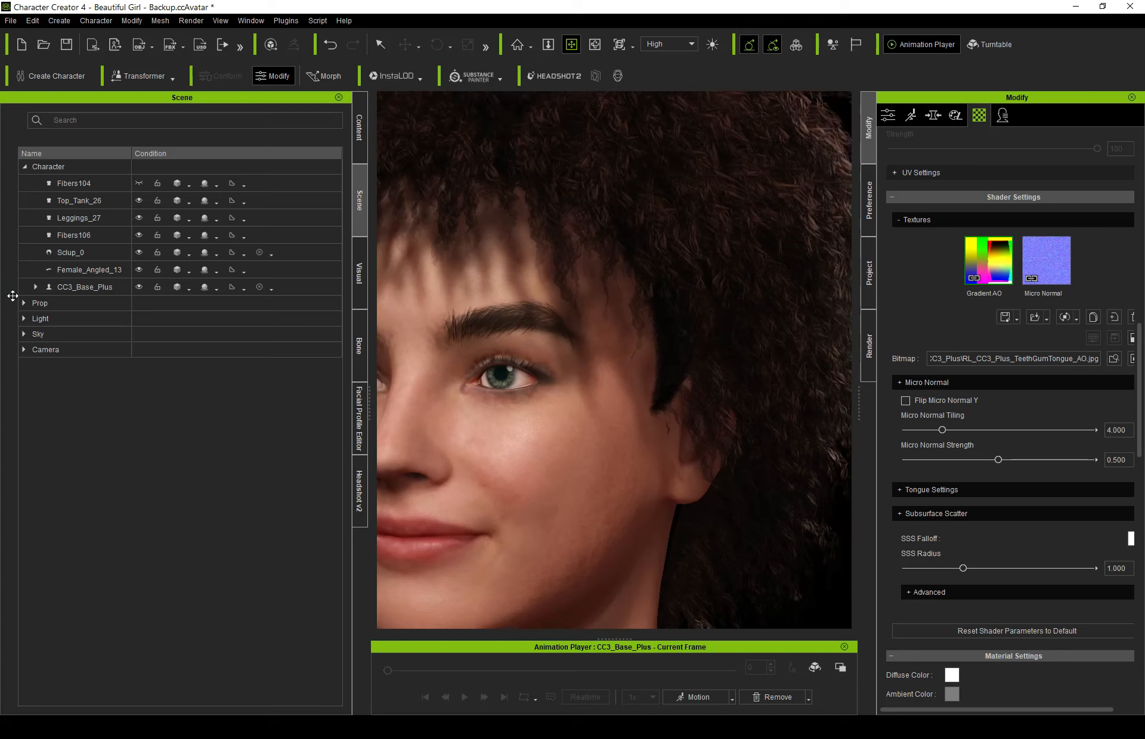
Step: Select the Sclup_0 scalp and turn off Use sRGB for its base color texture
{"action": "left_click", "coordinate": [72, 237]}
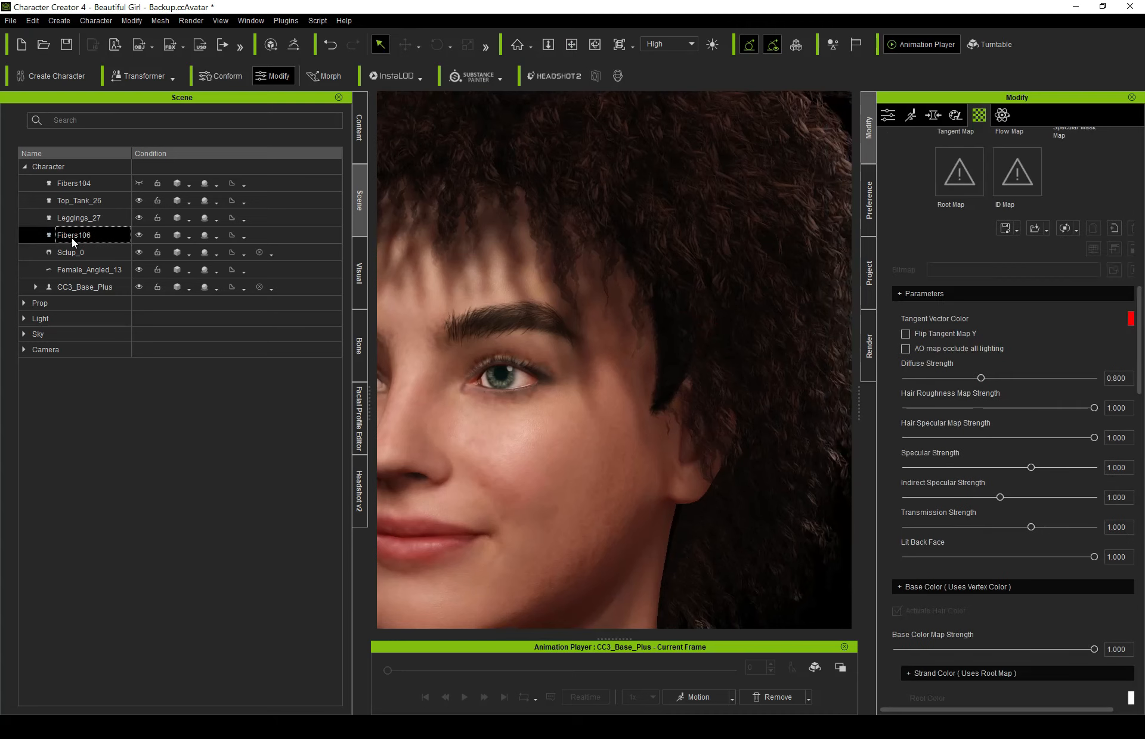
{"action": "left_click", "coordinate": [76, 253]}
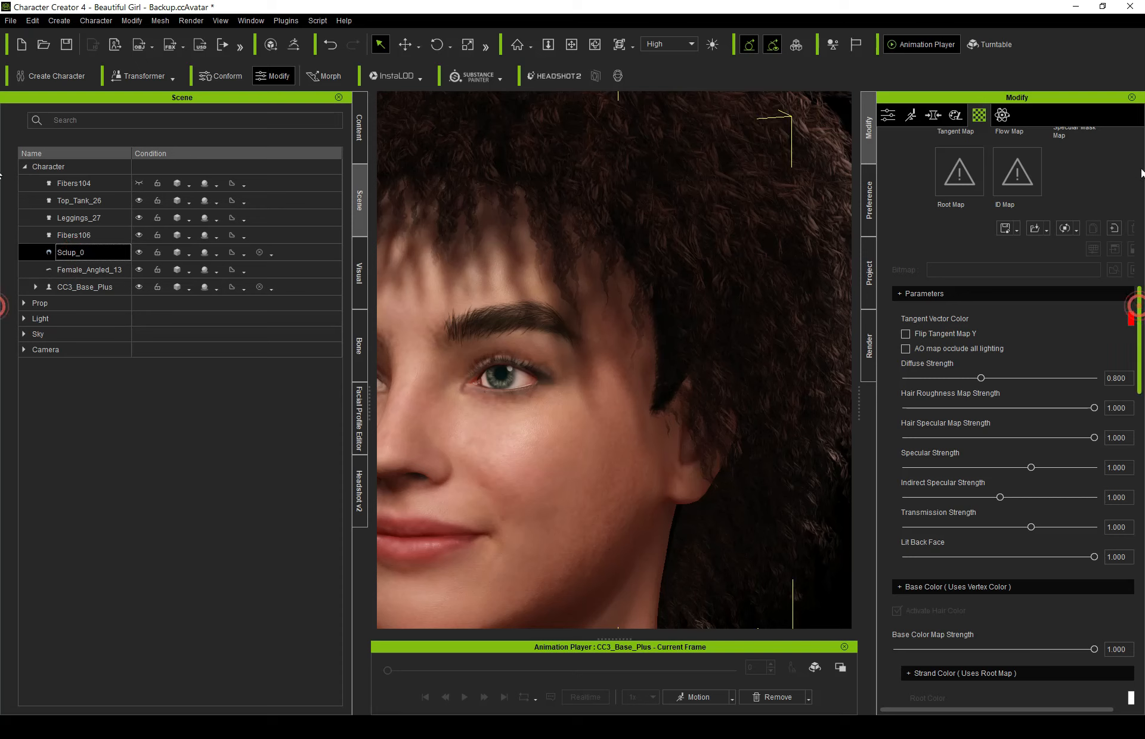
{"action": "left_click_drag", "start_coordinate": [1139, 310], "coordinate": [1140, 140]}
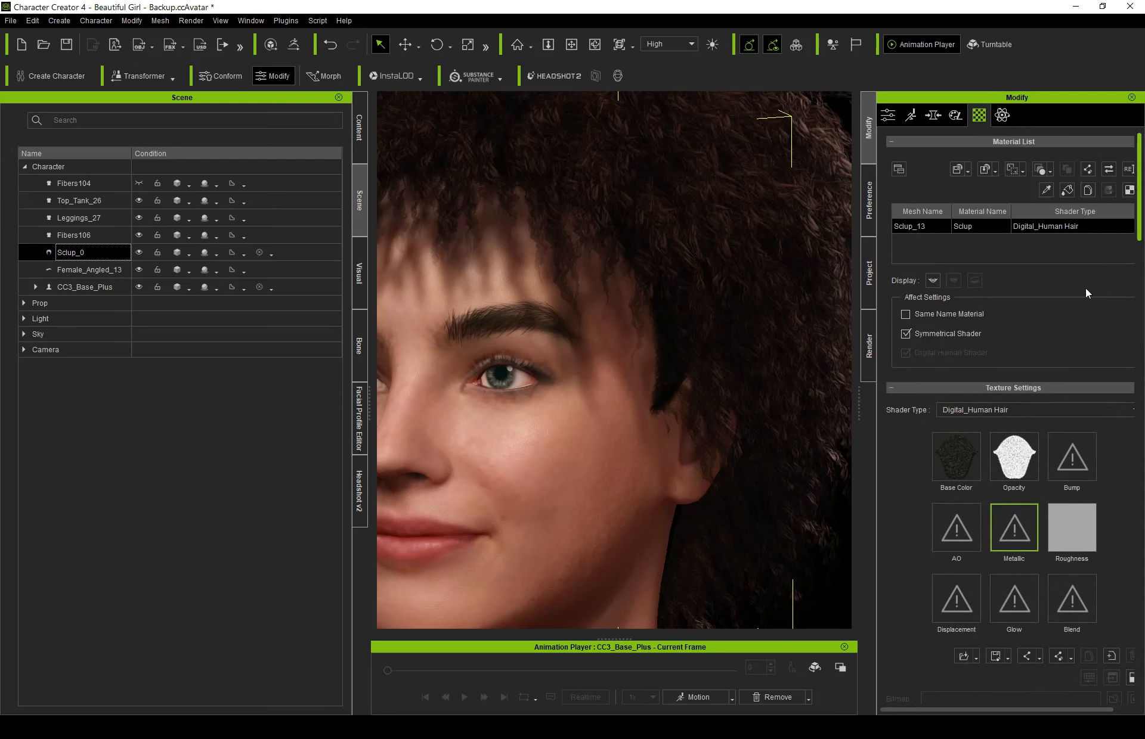
{"action": "left_click", "coordinate": [964, 466]}
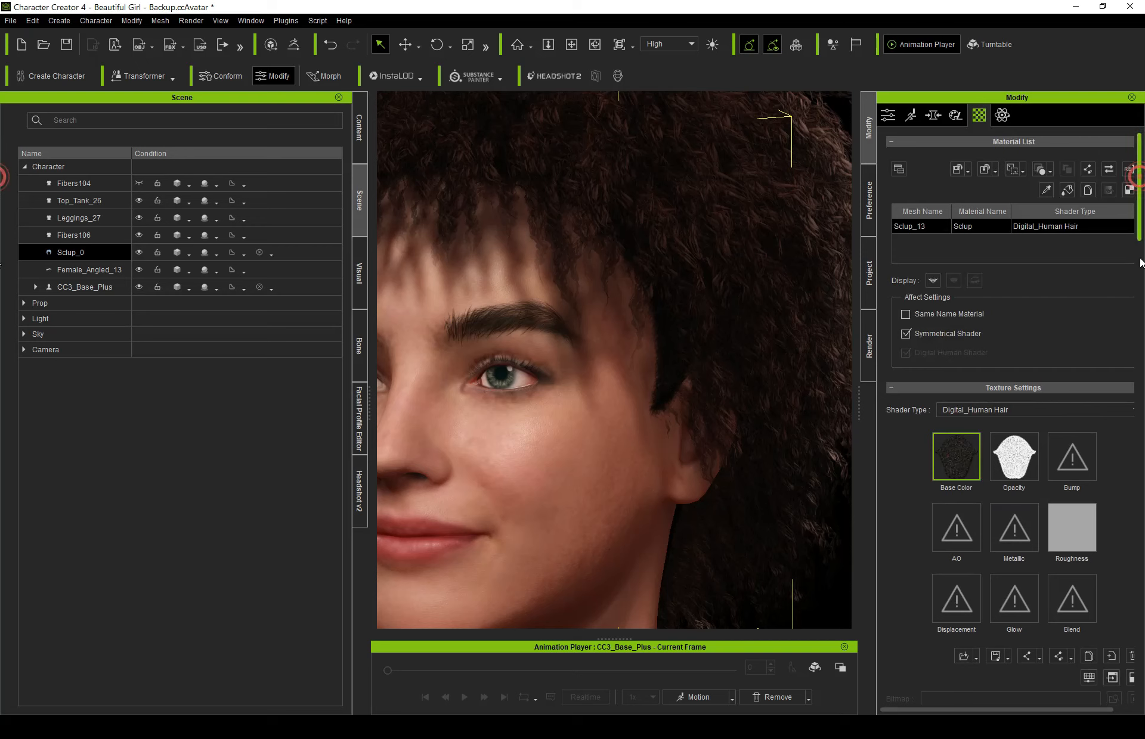
{"action": "left_click_drag", "start_coordinate": [1139, 179], "coordinate": [1140, 261]}
{"action": "left_click", "coordinate": [894, 324]}
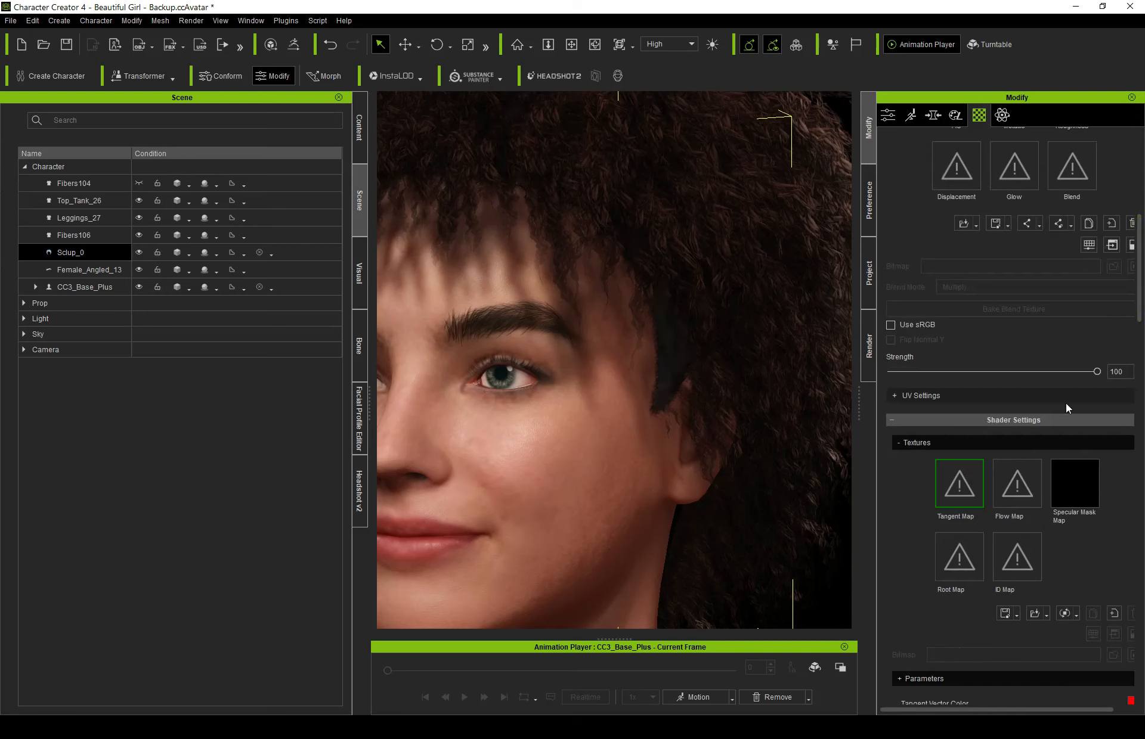
{"action": "left_click", "coordinate": [1043, 371]}
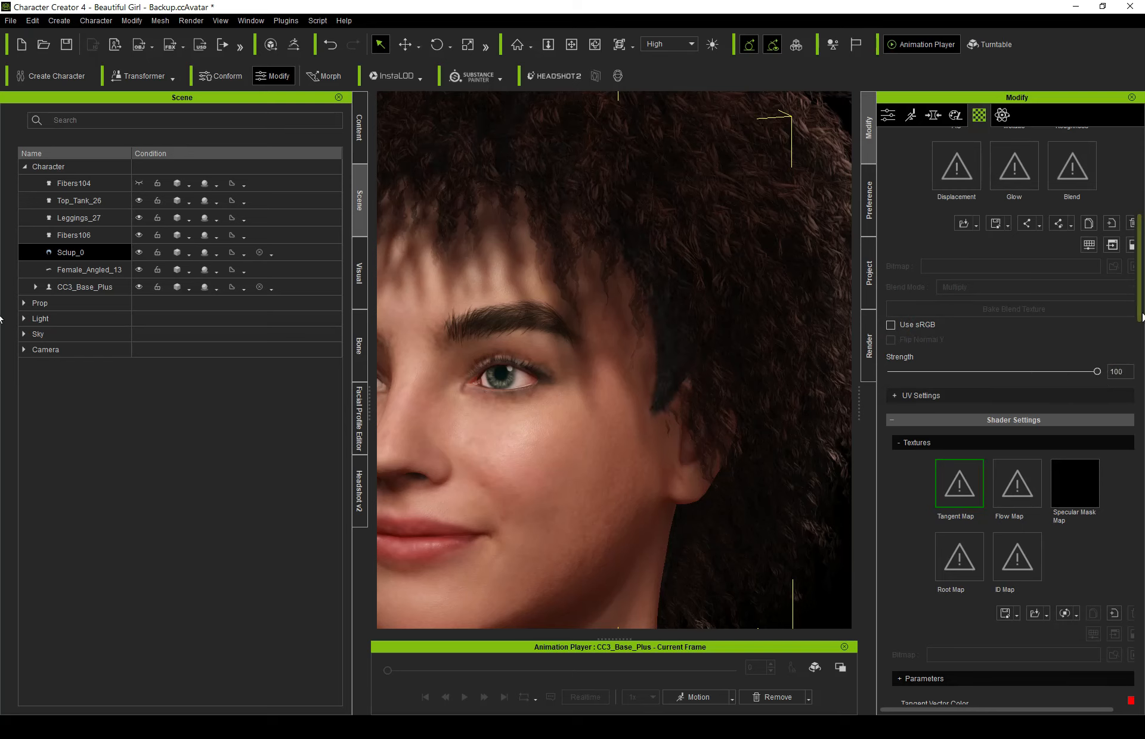
Step: Set the scalp material's diffuse color to the brown #5e413a sampled from the hair in the viewport
{"action": "left_click_drag", "start_coordinate": [1141, 290], "coordinate": [1142, 482]}
{"action": "left_click", "coordinate": [952, 636]}
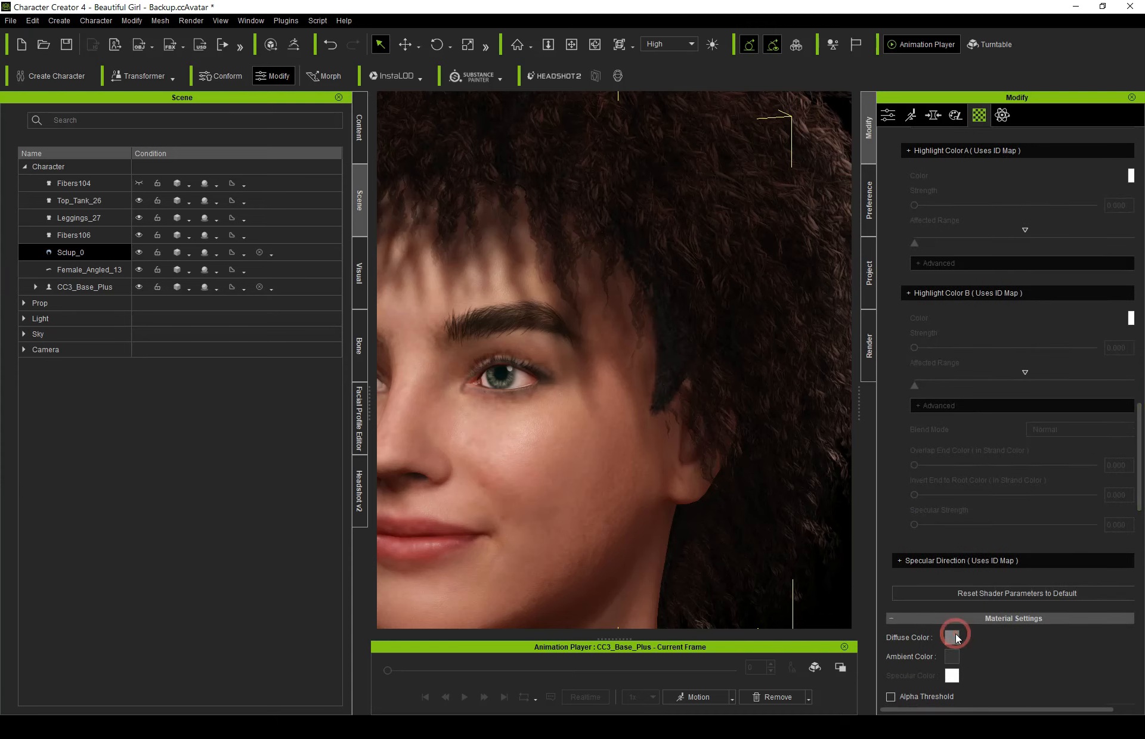
{"action": "left_click_drag", "start_coordinate": [527, 241], "coordinate": [413, 250]}
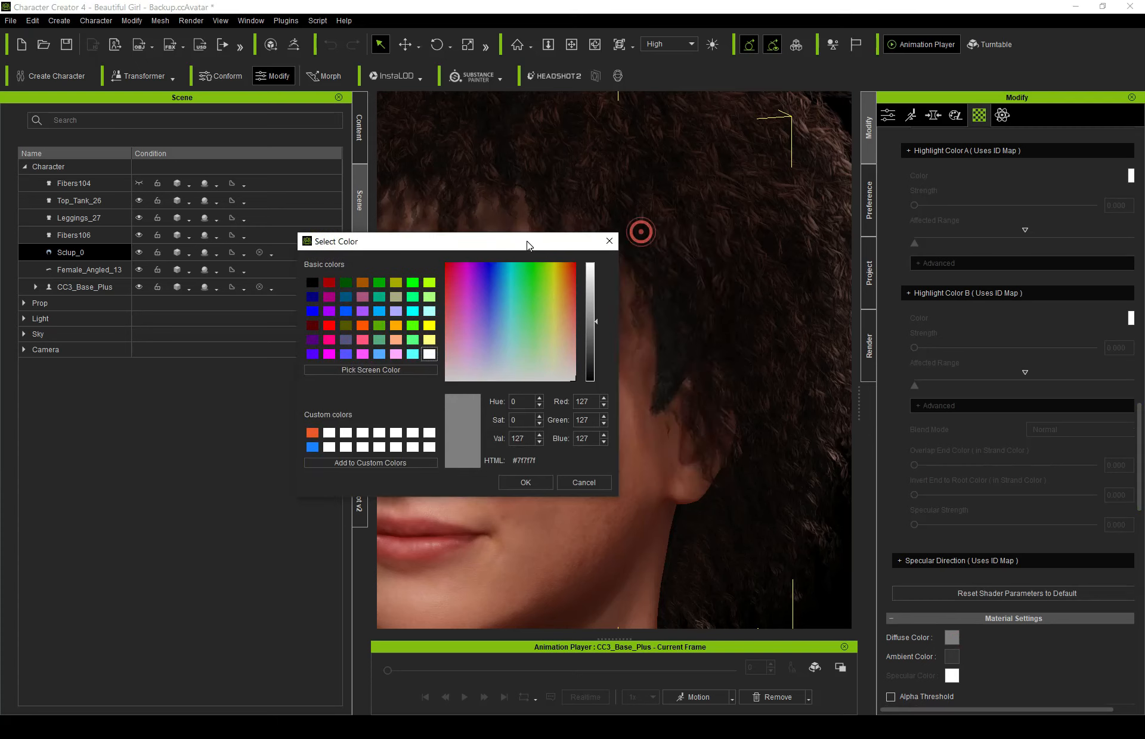
{"action": "left_click", "coordinate": [372, 370]}
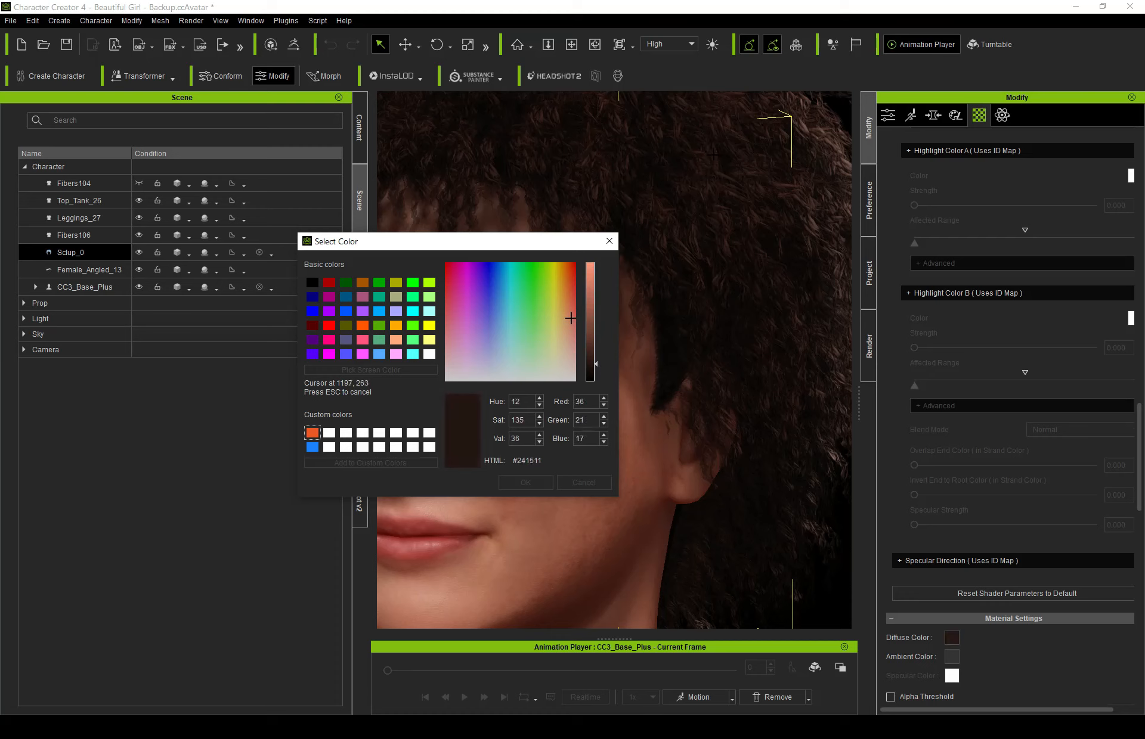
{"action": "left_click", "coordinate": [827, 141]}
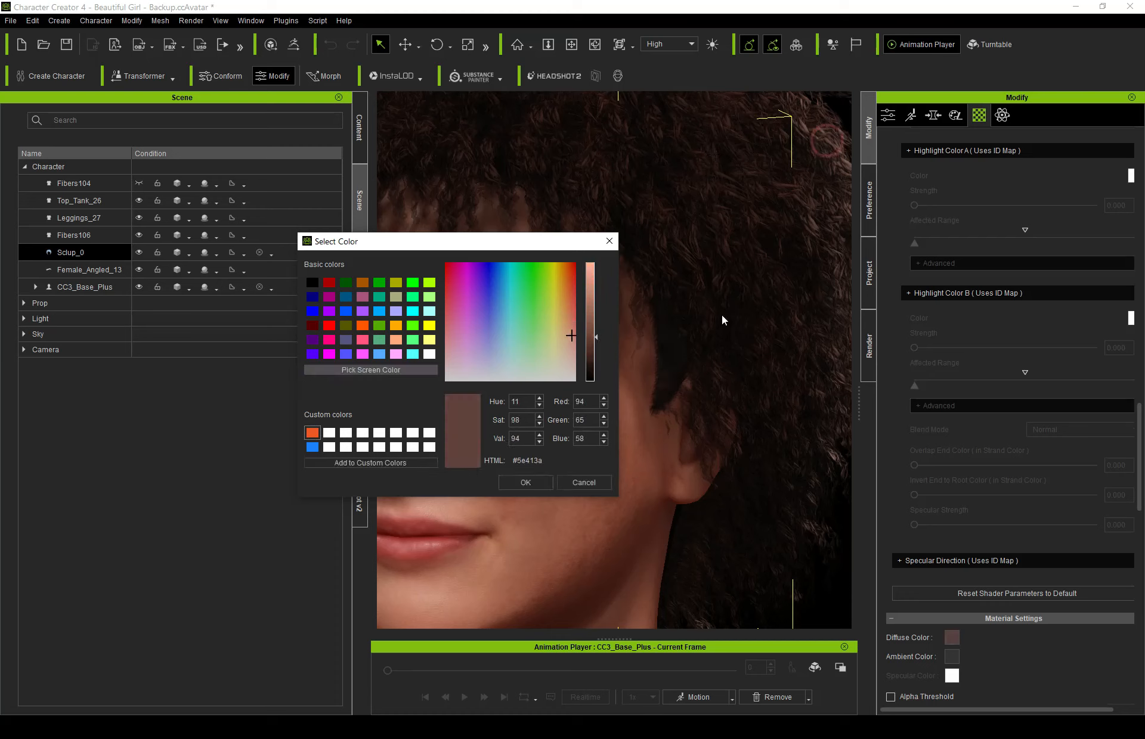
{"action": "left_click", "coordinate": [527, 483]}
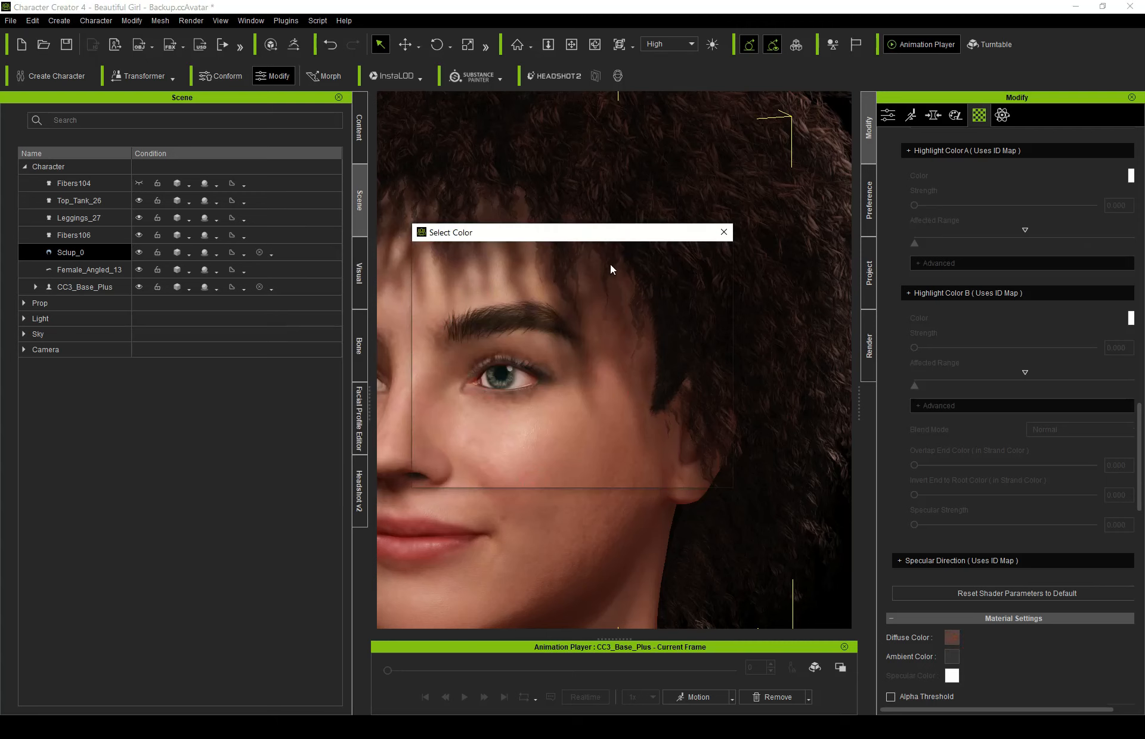
Step: Set the scalp material's diffuse color to a muted reddish brown, adjusting its hue and darkening its brightness against the hair
{"action": "left_click_drag", "start_coordinate": [610, 232], "coordinate": [428, 232]}
{"action": "left_click_drag", "start_coordinate": [527, 322], "coordinate": [524, 242]}
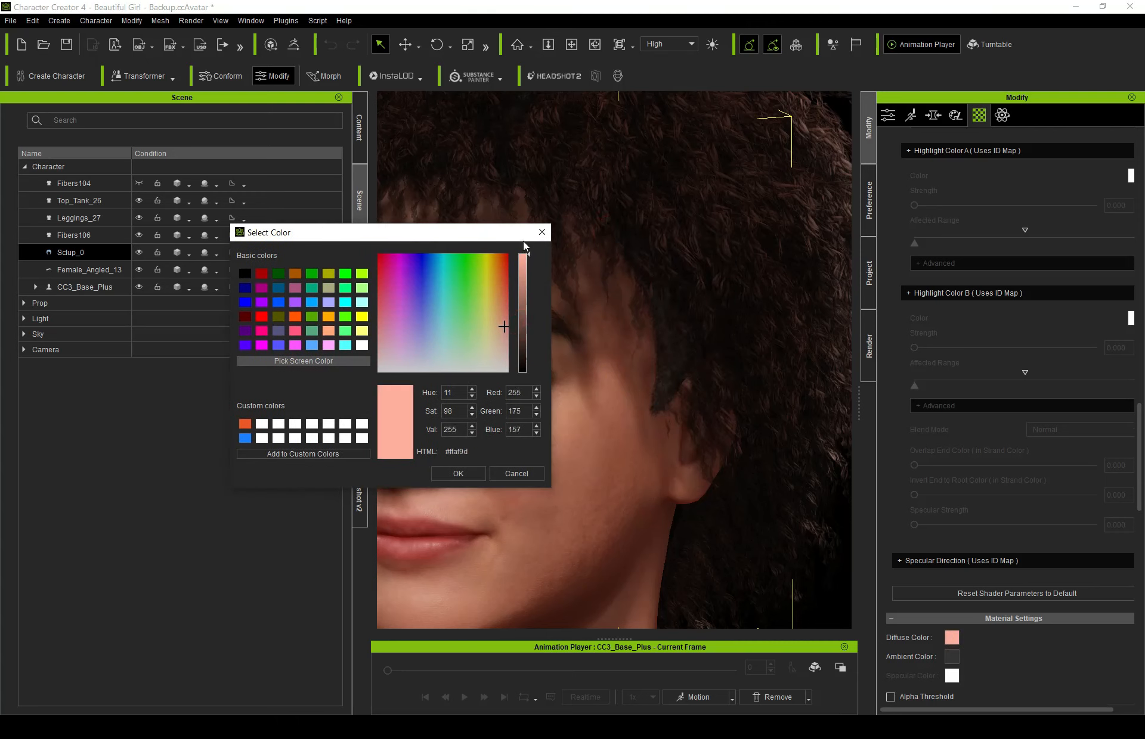
{"action": "left_click_drag", "start_coordinate": [503, 323], "coordinate": [511, 320]}
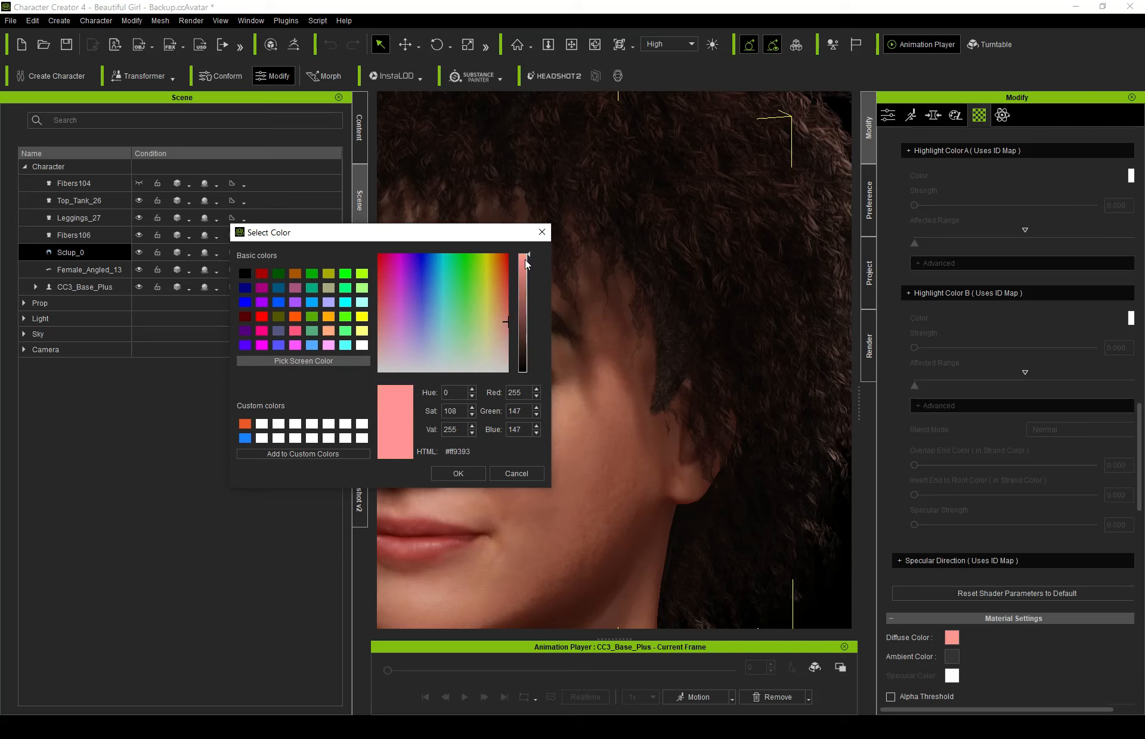
{"action": "left_click_drag", "start_coordinate": [524, 261], "coordinate": [525, 282]}
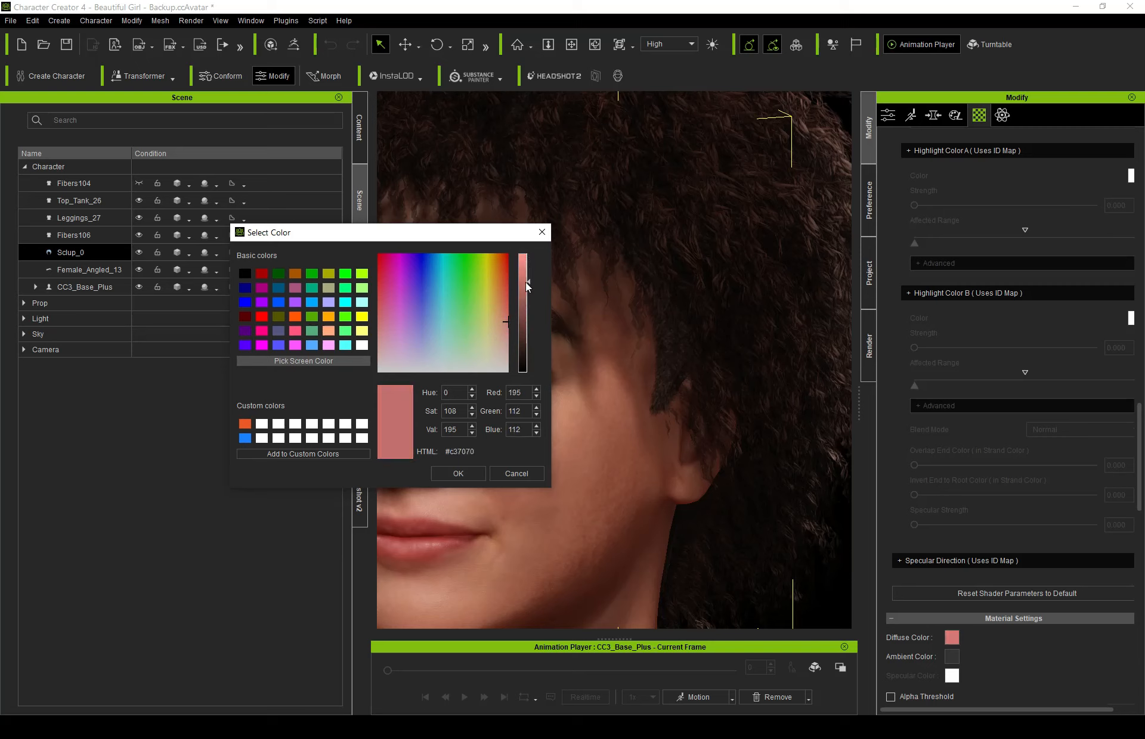
{"action": "left_click", "coordinate": [525, 316]}
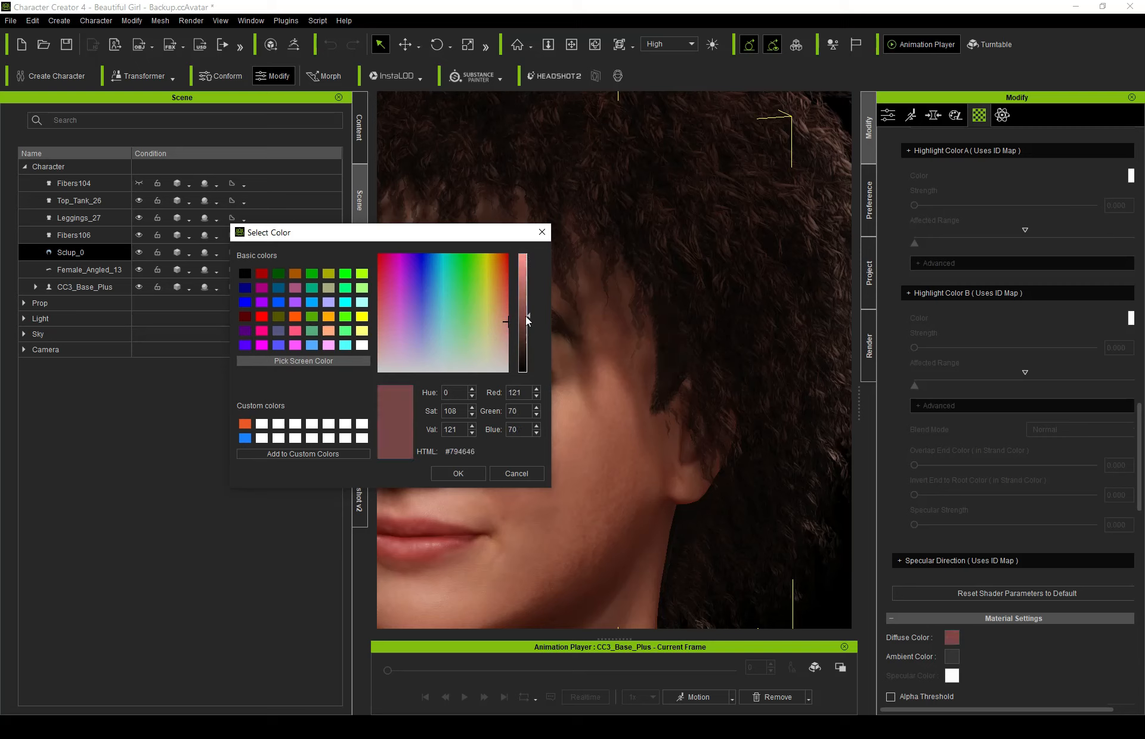
{"action": "left_click", "coordinate": [529, 305]}
{"action": "left_click", "coordinate": [528, 312]}
{"action": "left_click", "coordinate": [456, 472]}
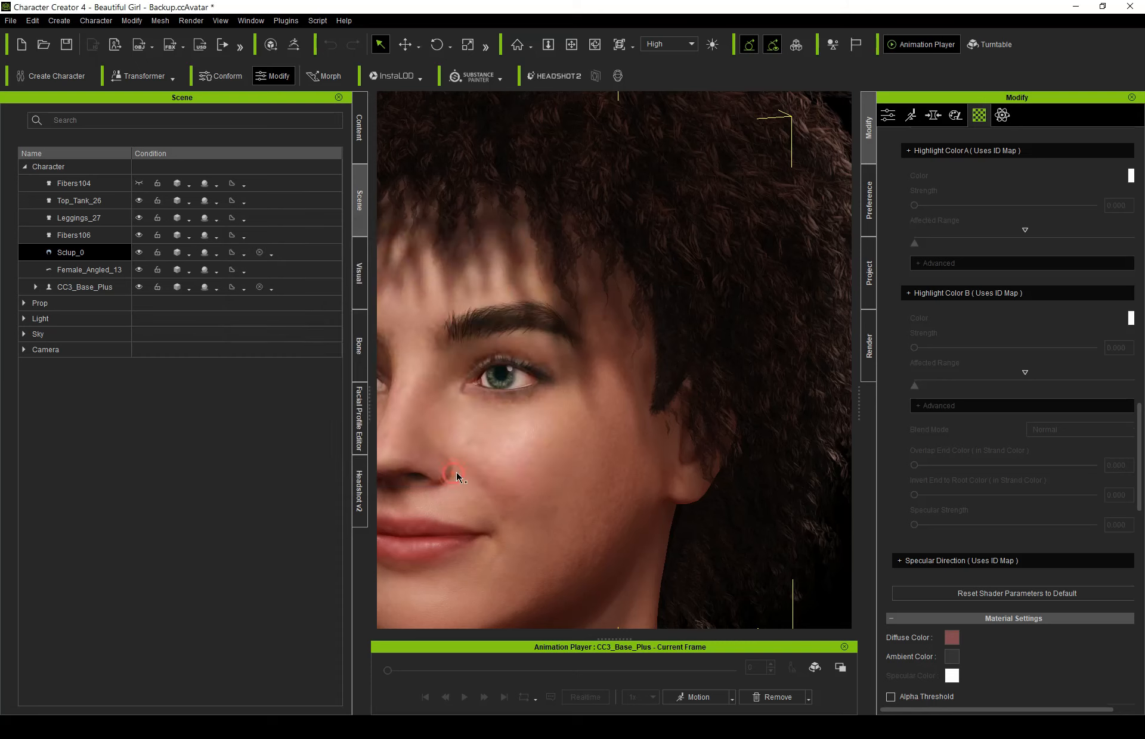
Step: Select the Fibers106 hair and convert it from cloth to an accessory, confirming the conversion
{"action": "mouse_move", "coordinate": [587, 187]}
{"action": "left_mouse_down"}
{"action": "mouse_move", "coordinate": [586, 301]}
{"action": "mouse_move", "coordinate": [591, 173]}
{"action": "left_mouse_up"}
{"action": "right_click_drag", "start_coordinate": [636, 376], "coordinate": [570, 391]}
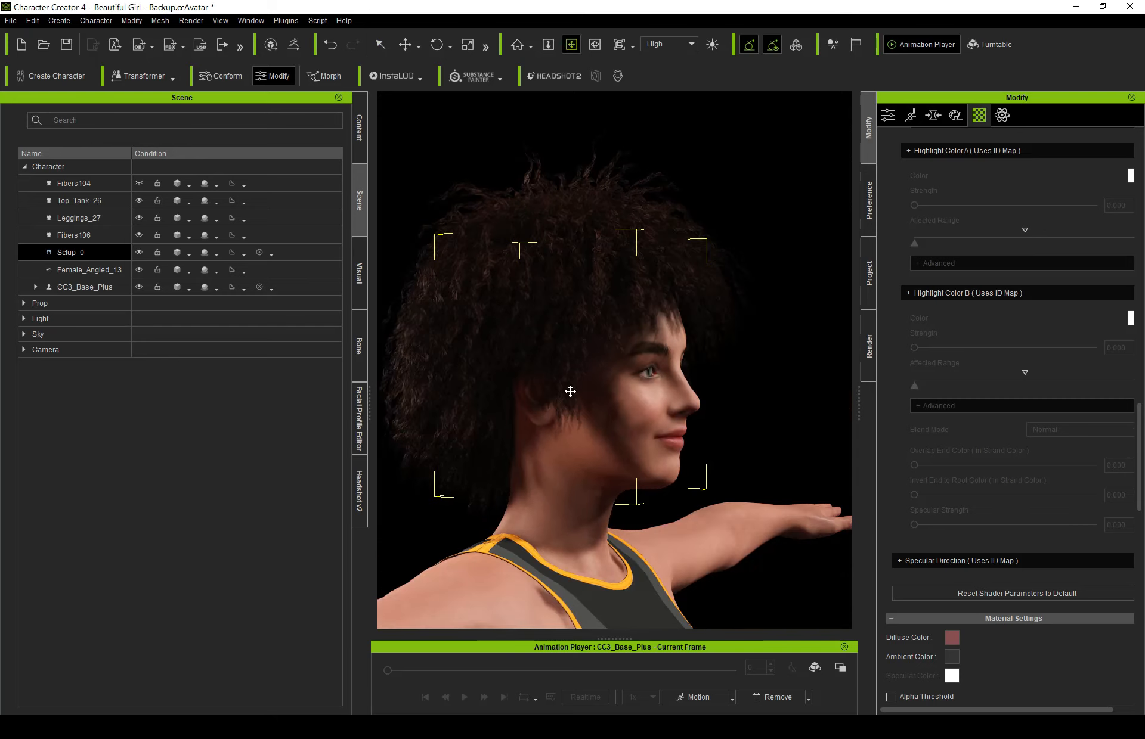
{"action": "right_click_drag", "start_coordinate": [641, 338], "coordinate": [644, 439]}
{"action": "right_click_drag", "start_coordinate": [964, 432], "coordinate": [674, 376]}
{"action": "right_click_drag", "start_coordinate": [556, 388], "coordinate": [636, 397]}
{"action": "left_click_drag", "start_coordinate": [630, 370], "coordinate": [621, 456]}
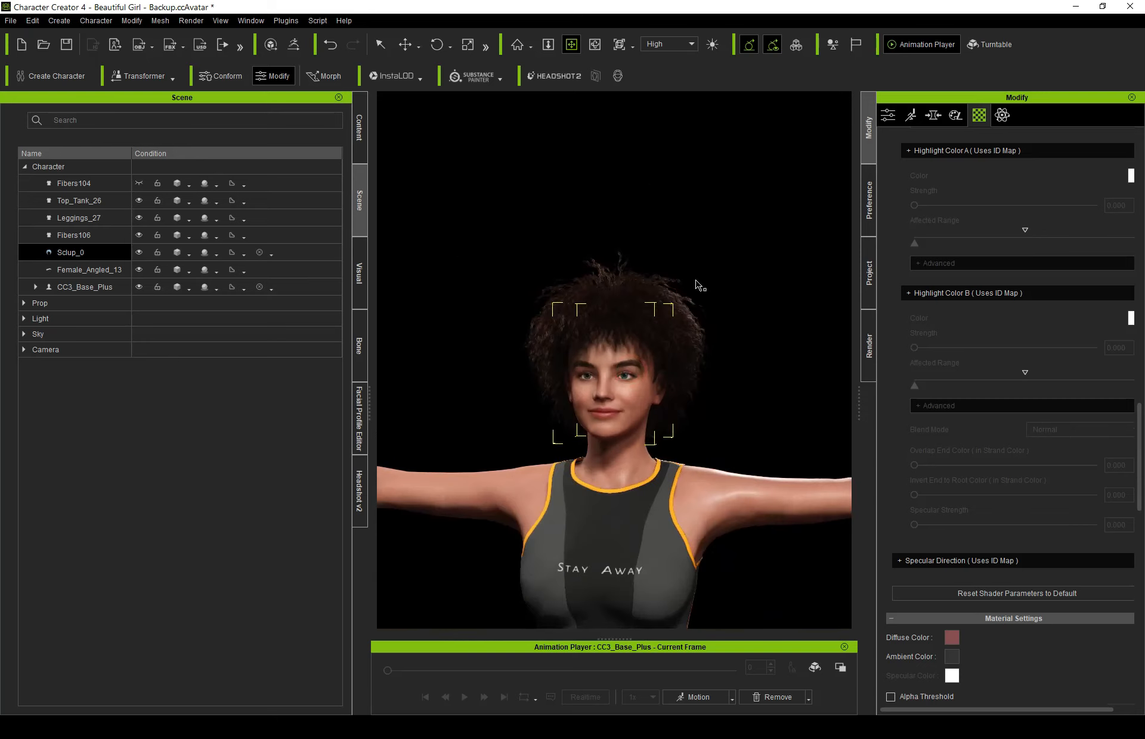
{"action": "key", "text": "q"}
{"action": "left_click", "coordinate": [630, 290]}
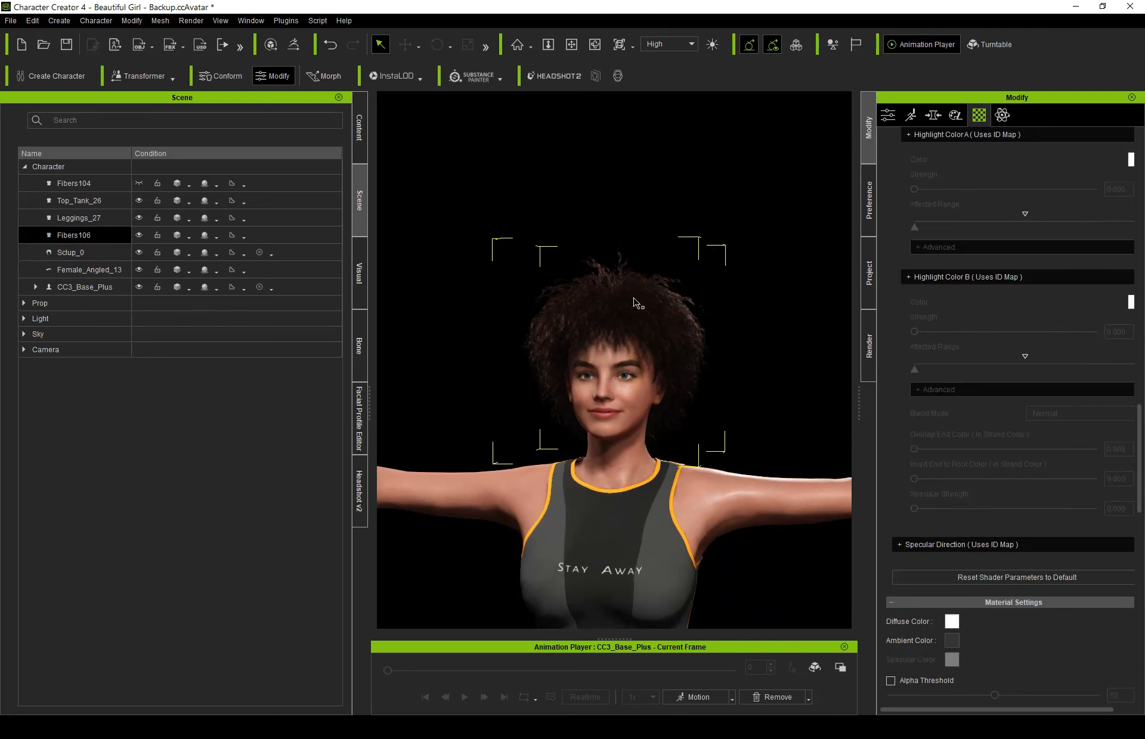
{"action": "left_click", "coordinate": [888, 115]}
{"action": "left_click", "coordinate": [982, 357]}
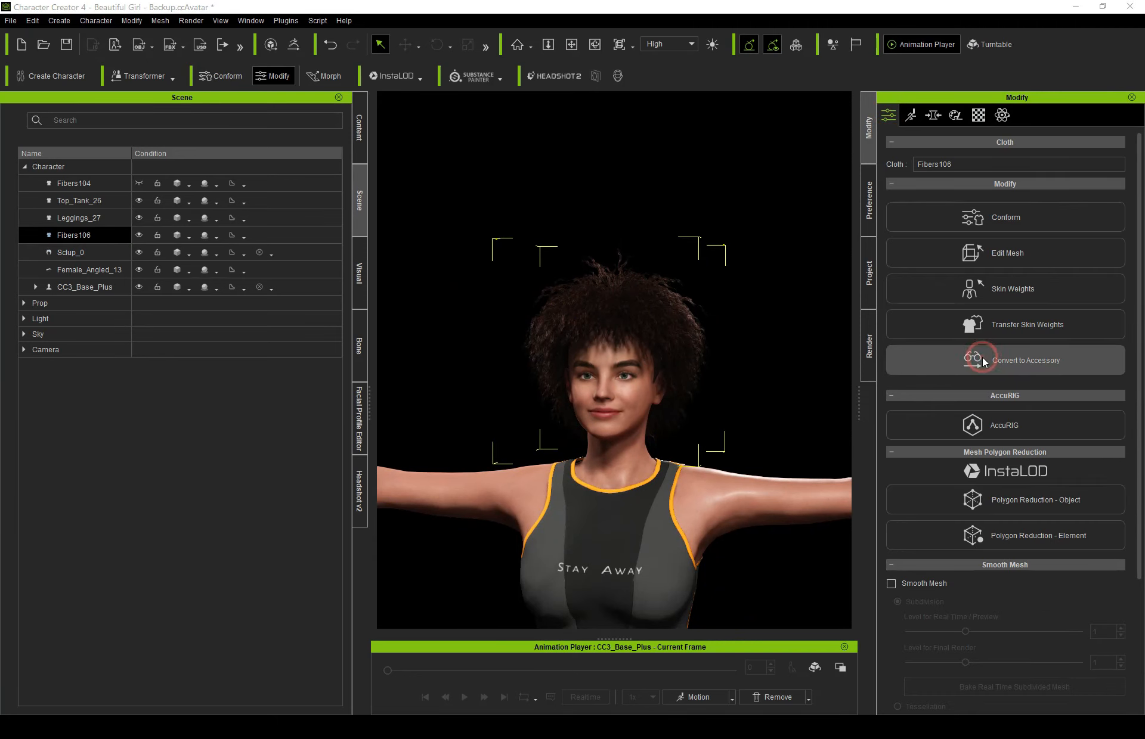
{"action": "left_click", "coordinate": [514, 405]}
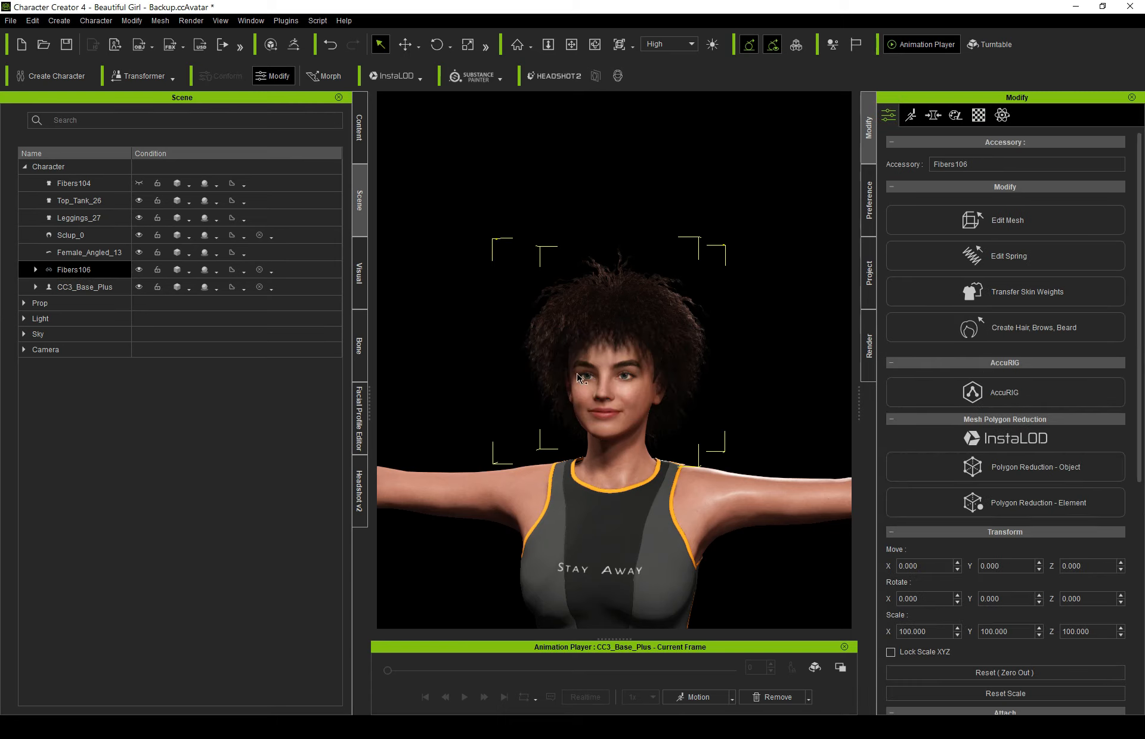
Step: Rename the Fibers106 accessory to "04 Curly Hairs Brown" and copy the new name
{"action": "double_click", "coordinate": [81, 272]}
{"action": "type", "text": "Curly Hairs Brown"}
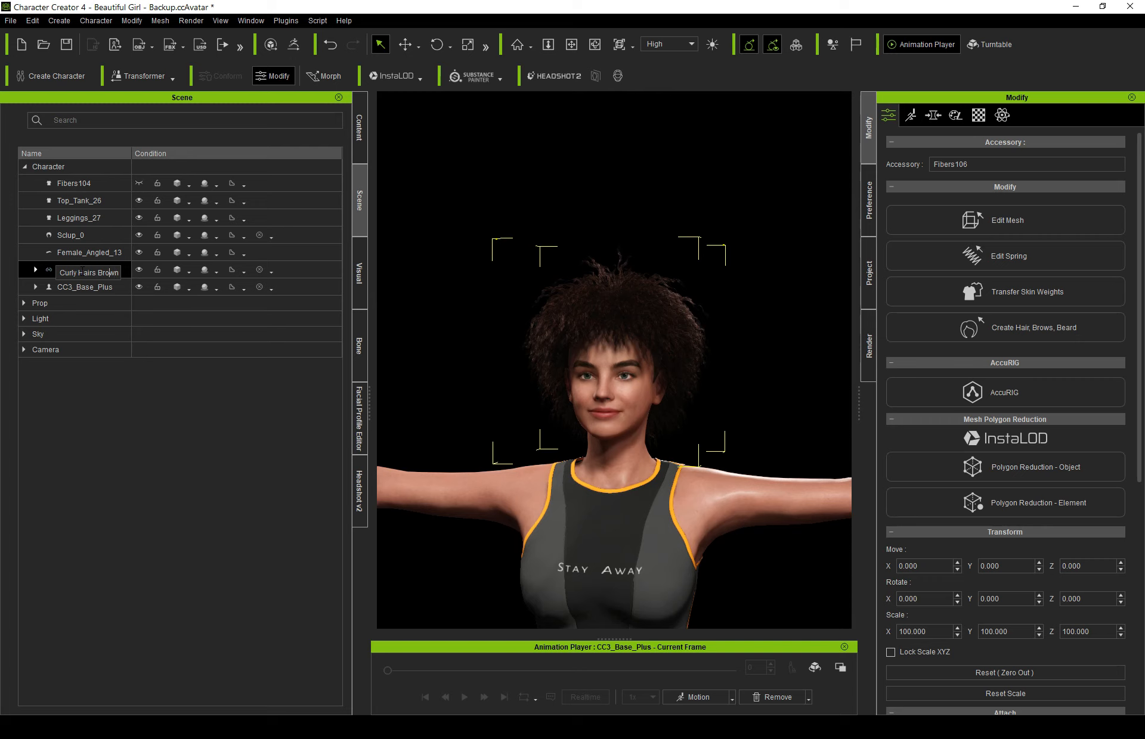
{"action": "key", "text": "Left"}
{"action": "type", "text": "04"}
{"action": "key", "text": "ctrl+a"}
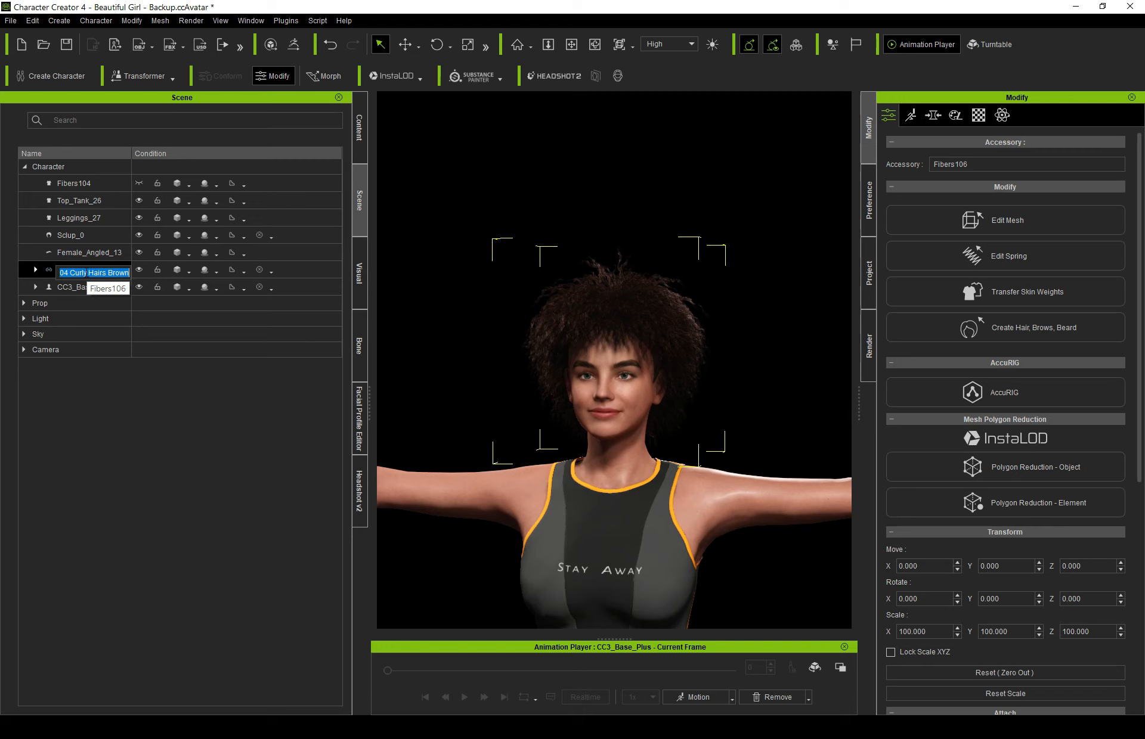
{"action": "right_click", "coordinate": [109, 275]}
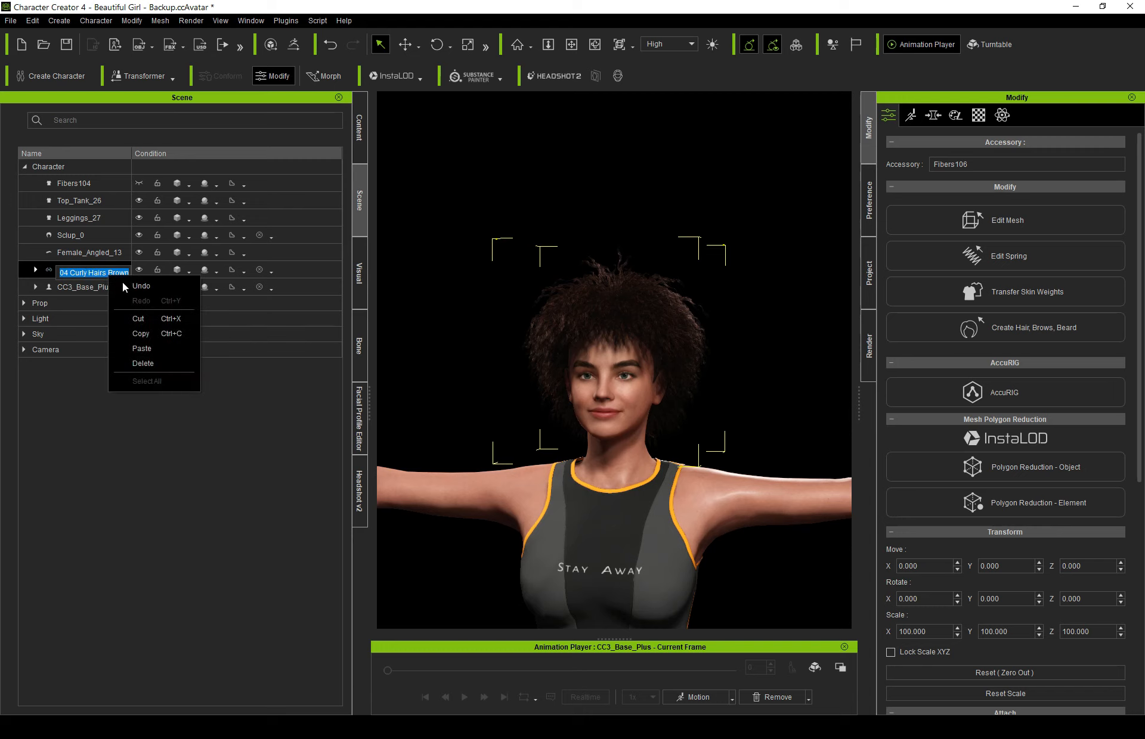
{"action": "left_click", "coordinate": [136, 329]}
{"action": "left_click", "coordinate": [197, 465]}
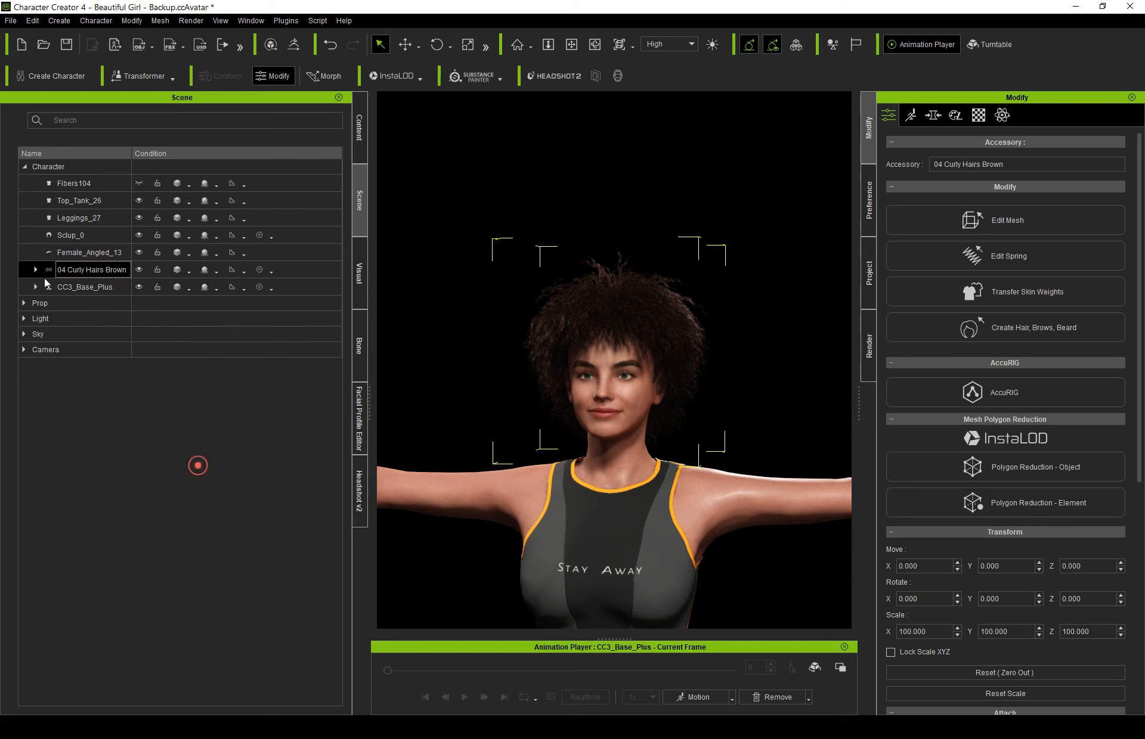
Step: Start creating a hair asset from 04 Curly Hairs Brown, resetting facial expressions to default and choosing the Top and Rear hair templates
{"action": "left_click", "coordinate": [62, 267]}
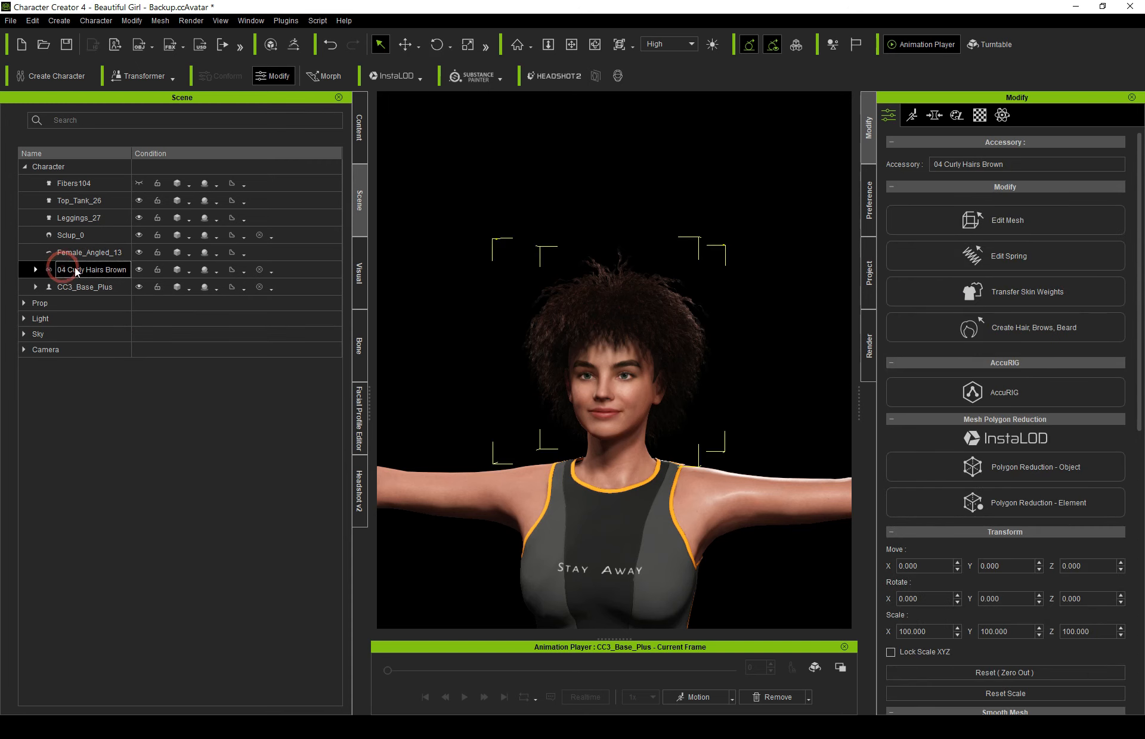
{"action": "left_click", "coordinate": [971, 323]}
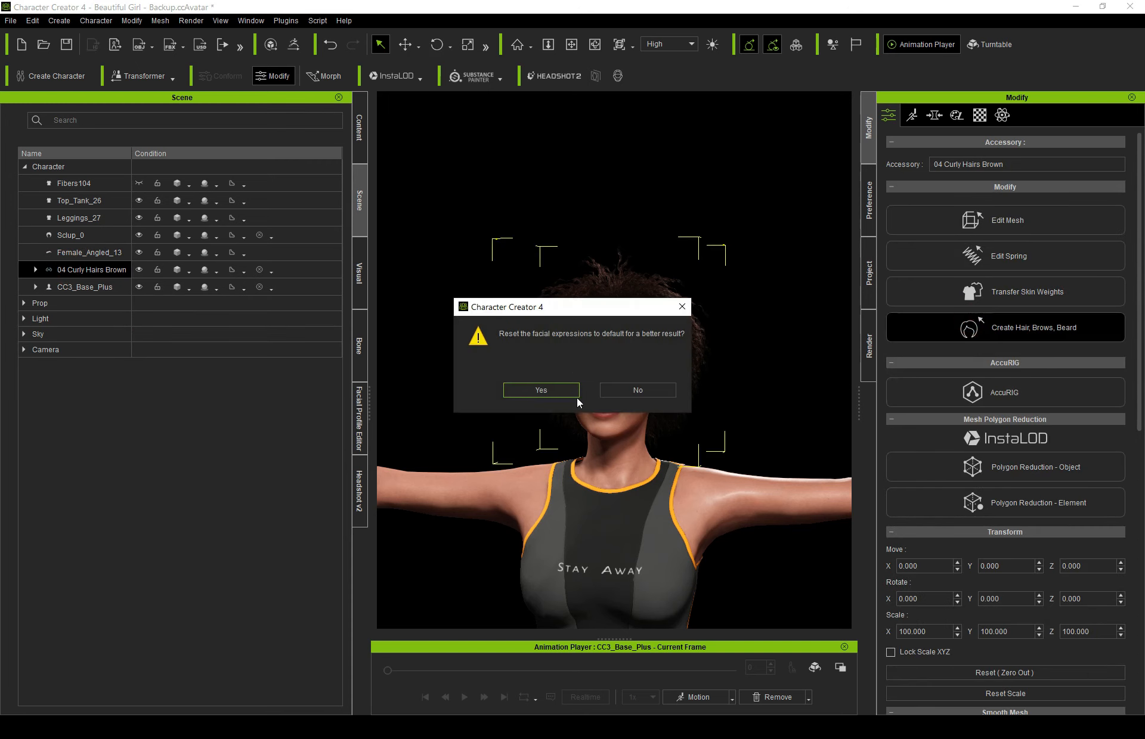
{"action": "left_click", "coordinate": [546, 388]}
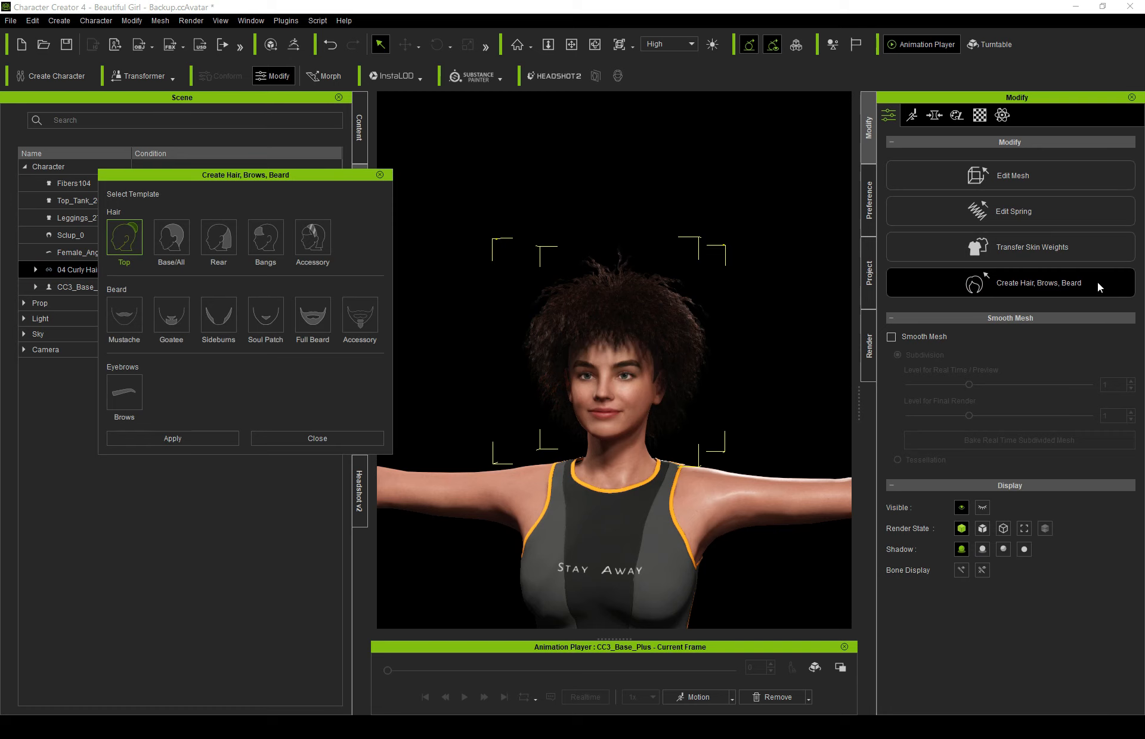
{"action": "left_click", "coordinate": [218, 238]}
{"action": "left_click", "coordinate": [127, 239]}
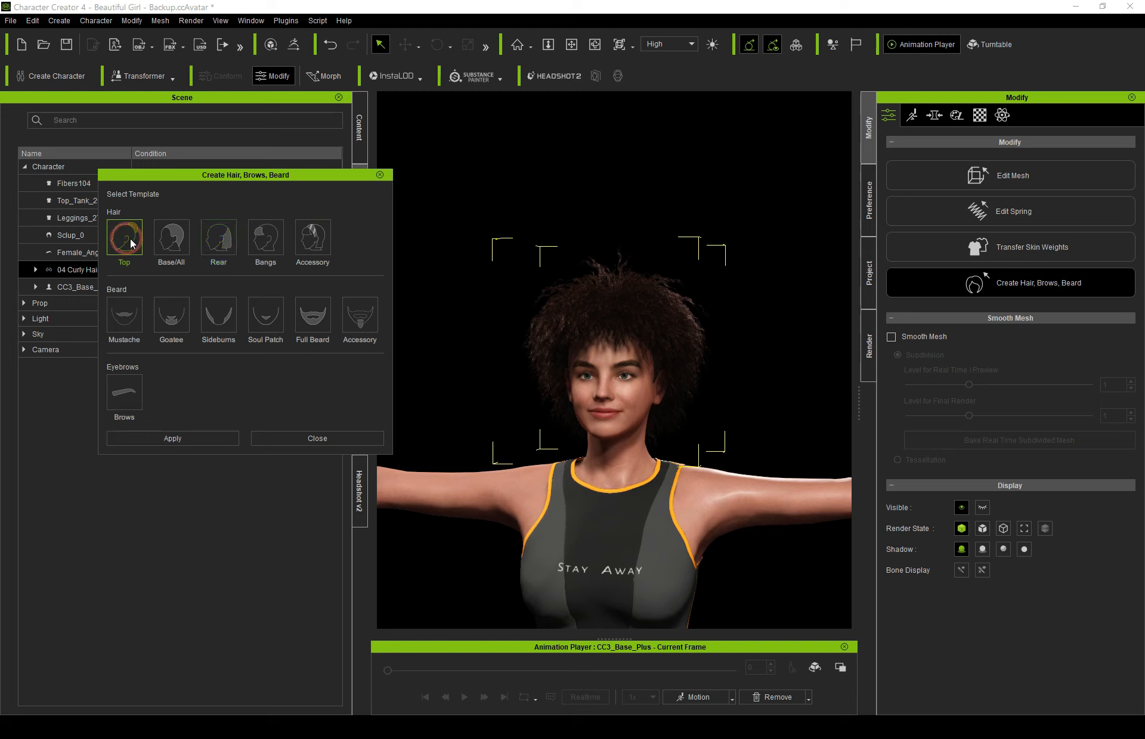